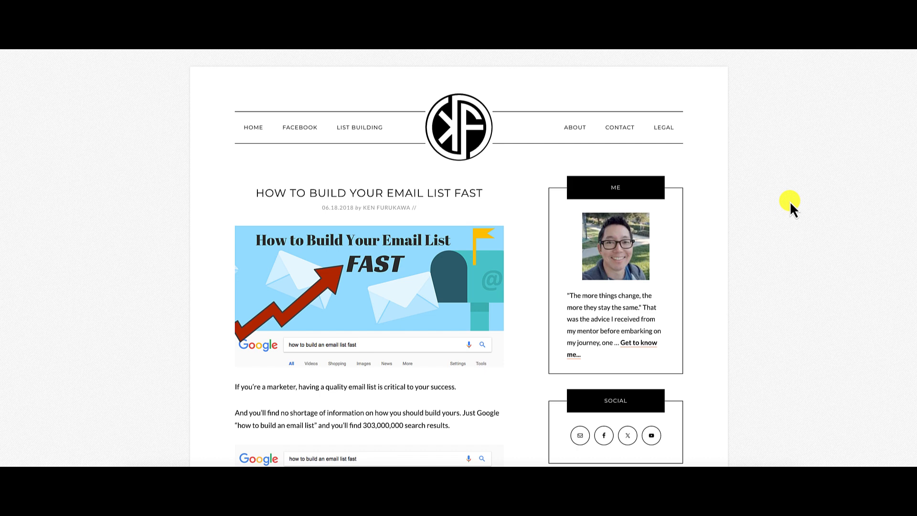
# Skim the "How to Build Your Email List Fast" blog article through to its end.
pyautogui.scroll(-3, 789, 201)
pyautogui.scroll(-7, 790, 201)
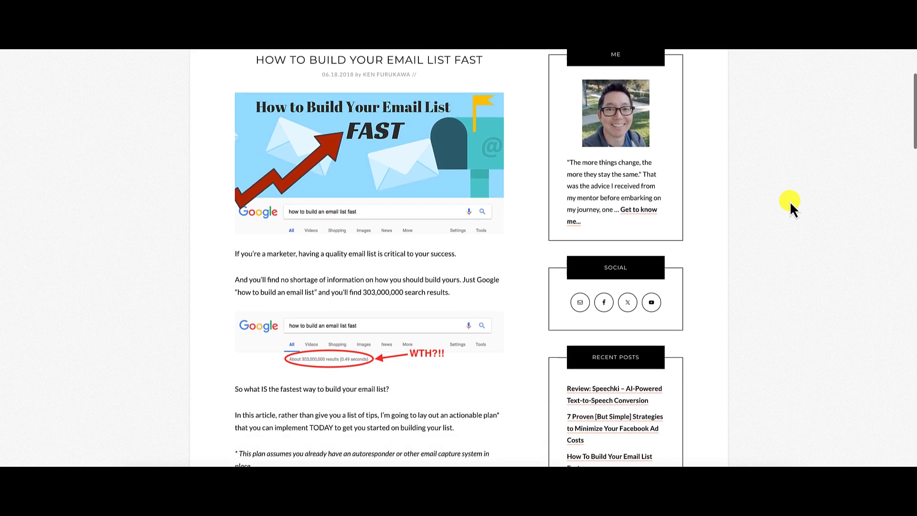
pyautogui.scroll(-10, 790, 201)
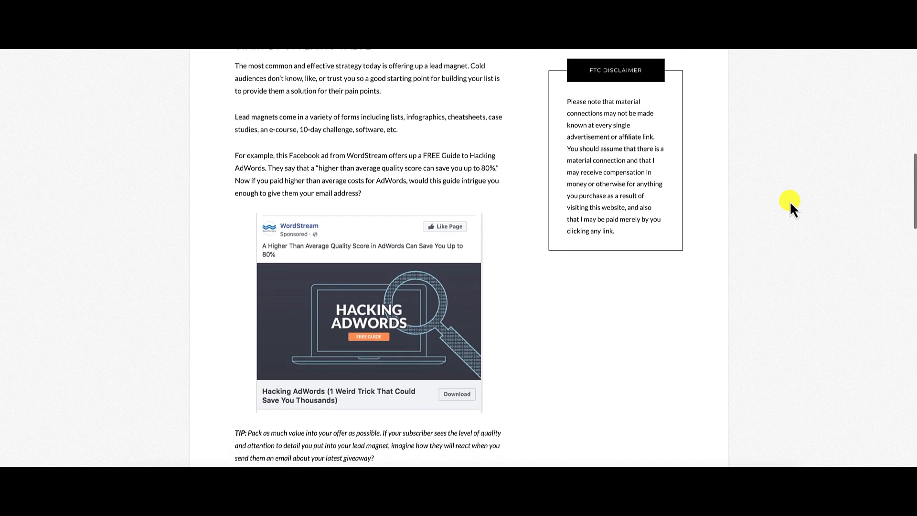
pyautogui.scroll(-8, 790, 200)
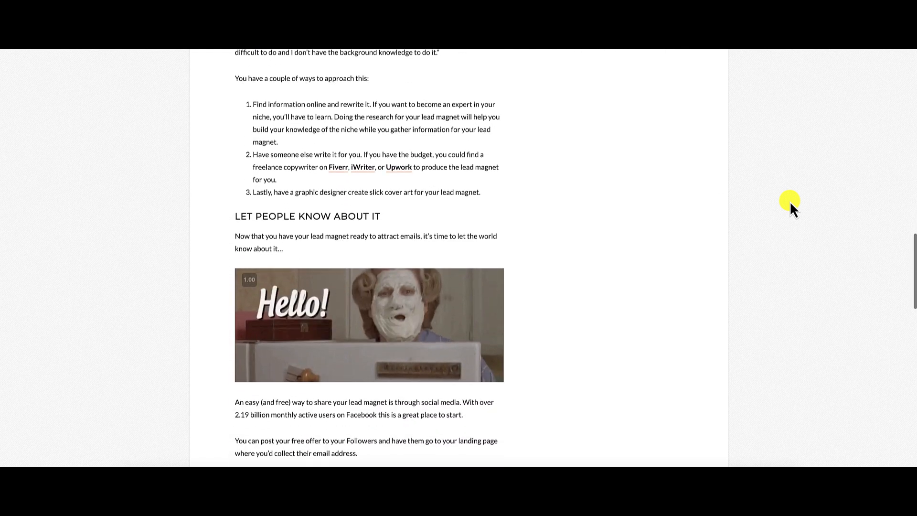
pyautogui.scroll(-10, 790, 201)
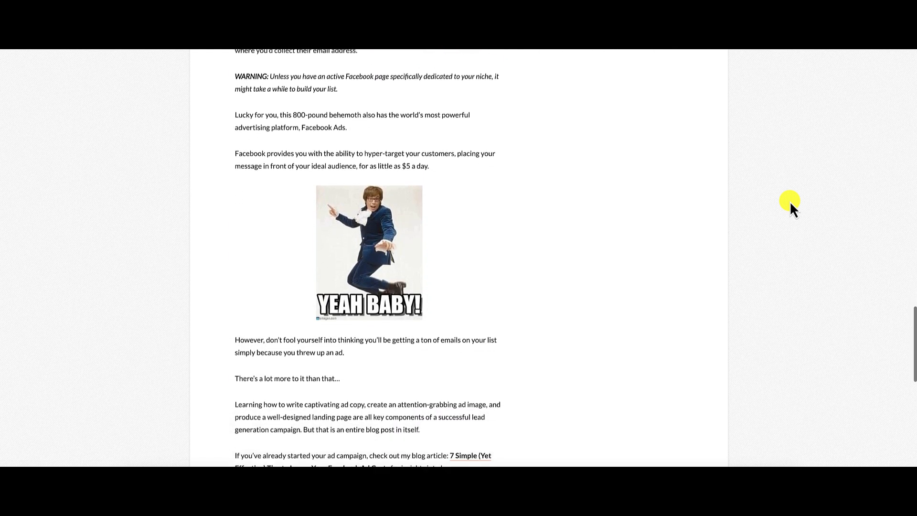
pyautogui.scroll(-2, 790, 201)
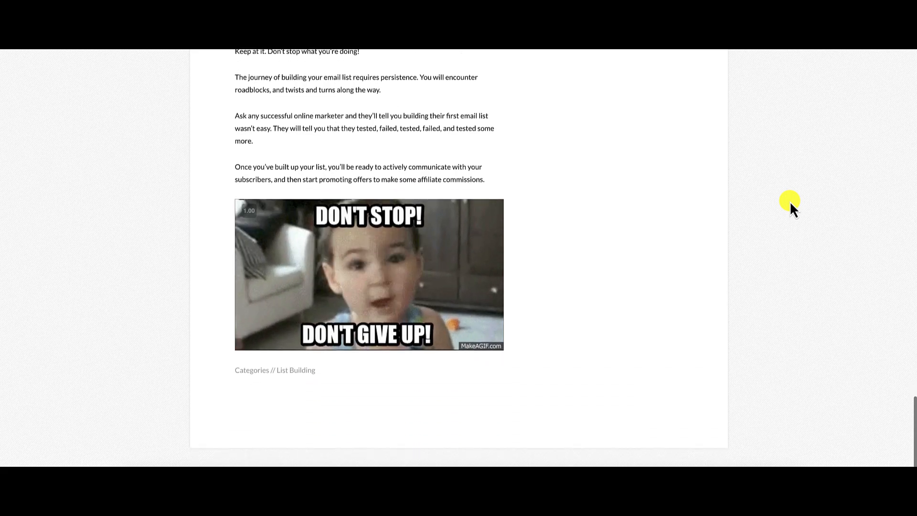
pyautogui.scroll(20, 790, 200)
pyautogui.scroll(20, 790, 200)
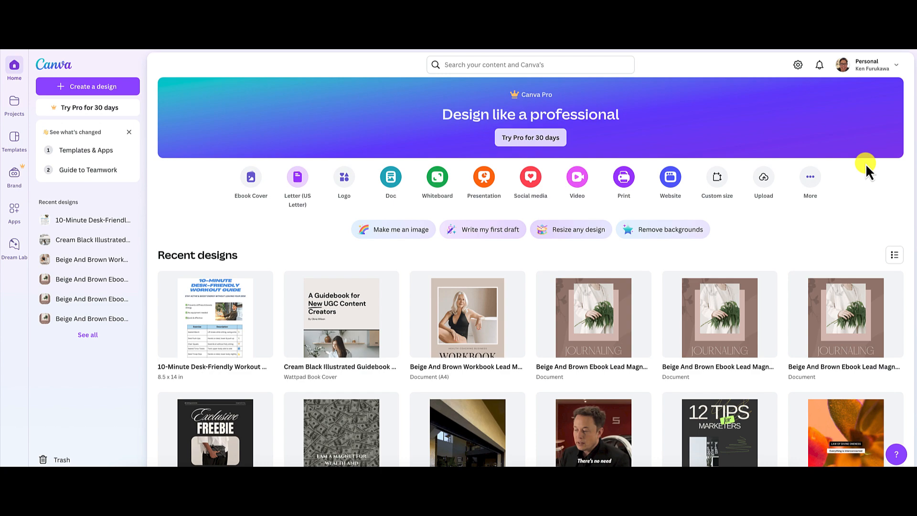
# Switch from Canva to the email list blog article and review its sections again as lead magnet source material.
pyautogui.click(812, 29)
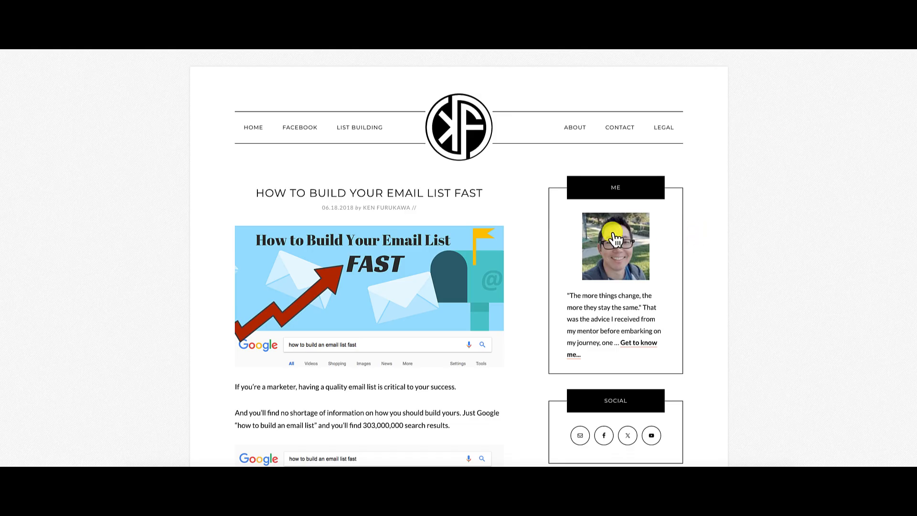
pyautogui.scroll(-10, 500, 271)
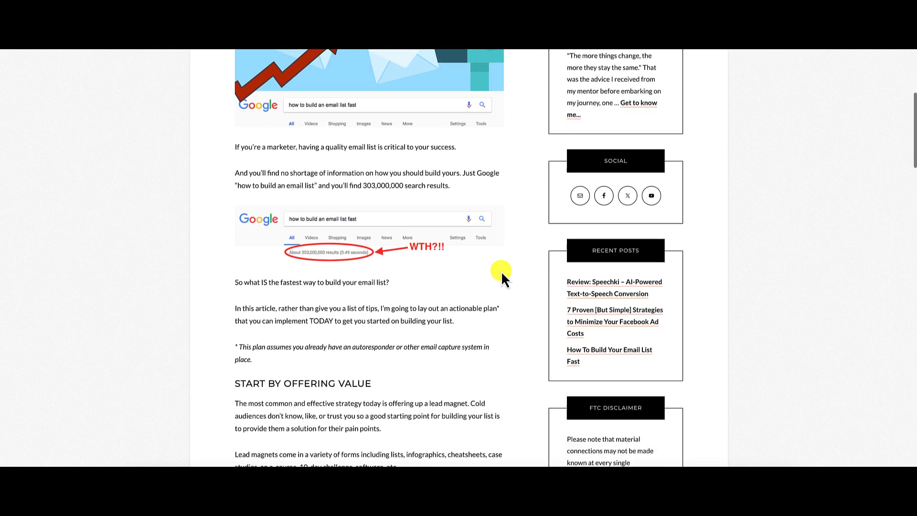
pyautogui.scroll(-15, 501, 275)
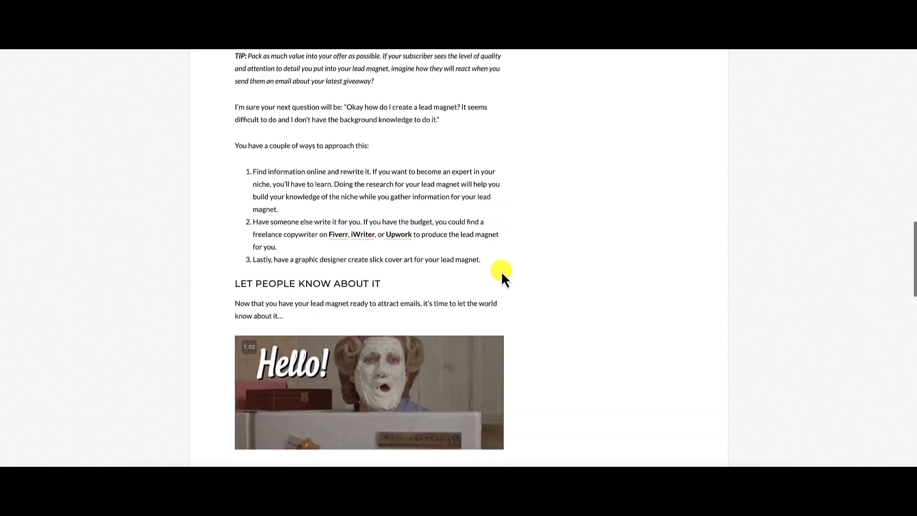
pyautogui.scroll(-11, 500, 271)
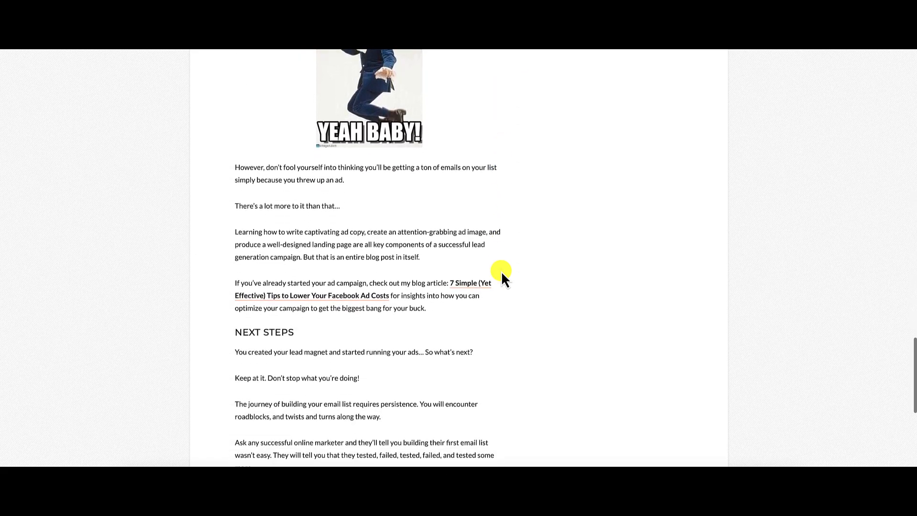
pyautogui.scroll(-2, 500, 271)
pyautogui.scroll(13, 500, 270)
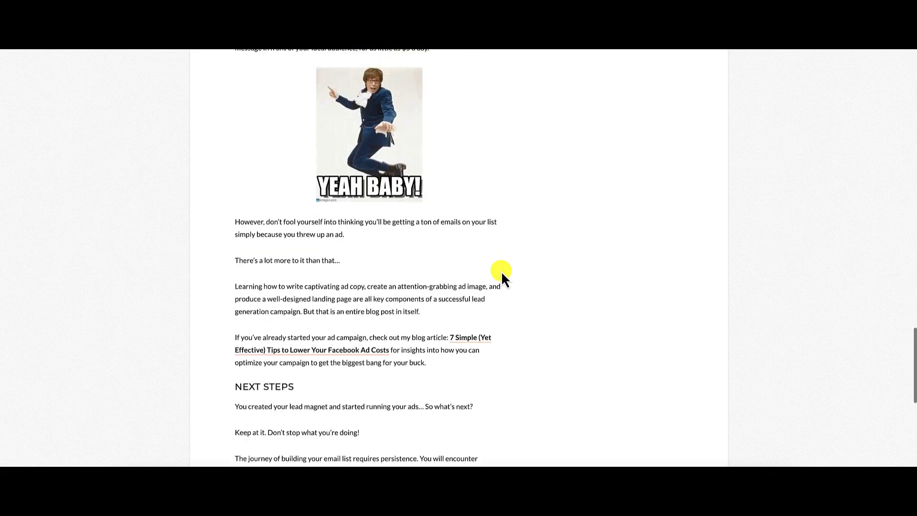
pyautogui.scroll(20, 500, 270)
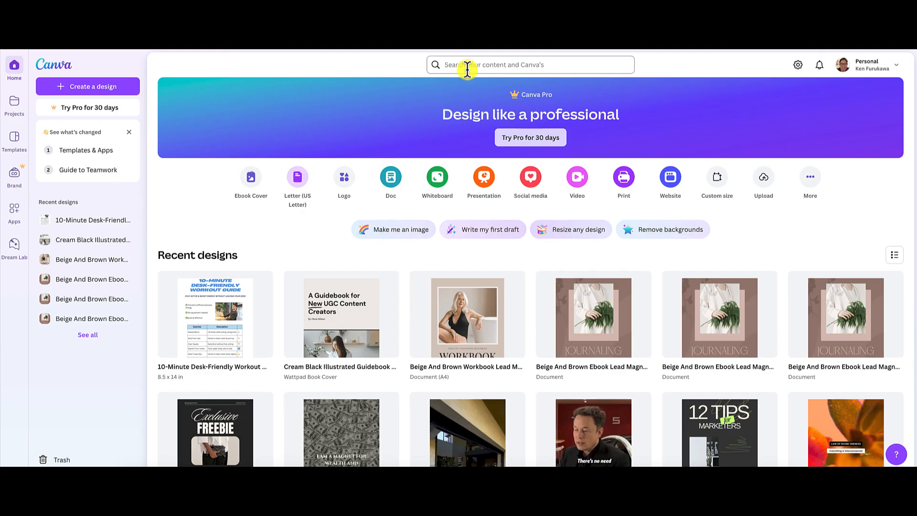
# Switch to Canva, search for "ebook", and compare the free and Pro ebook cover templates.
pyautogui.click(477, 65)
pyautogui.write('ebook')
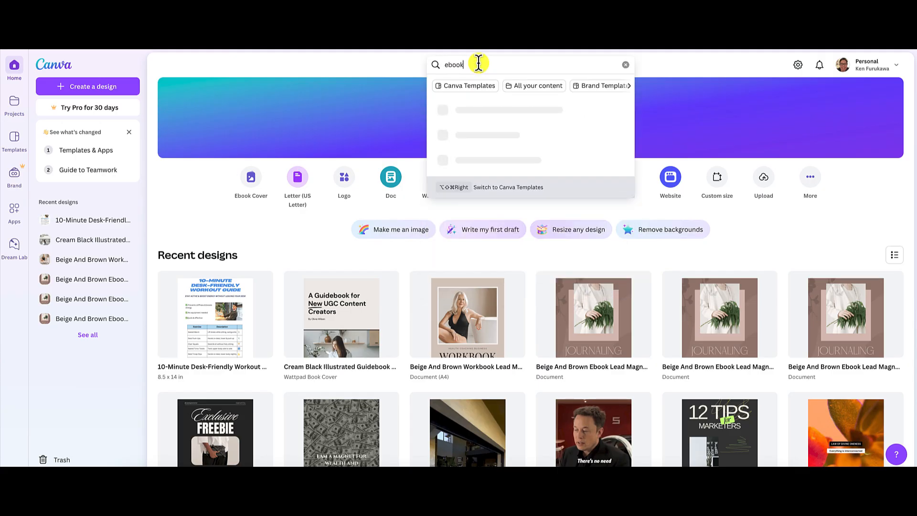
pyautogui.press('Return')
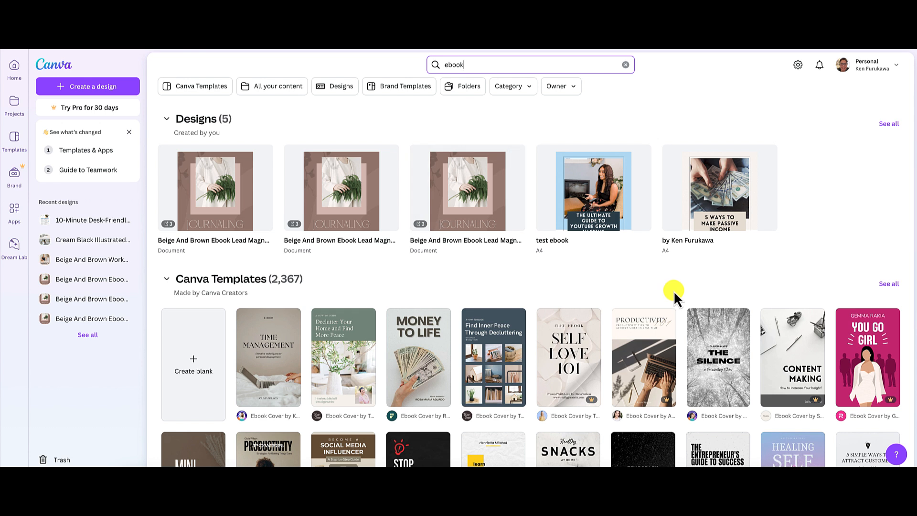
pyautogui.scroll(-1, 673, 290)
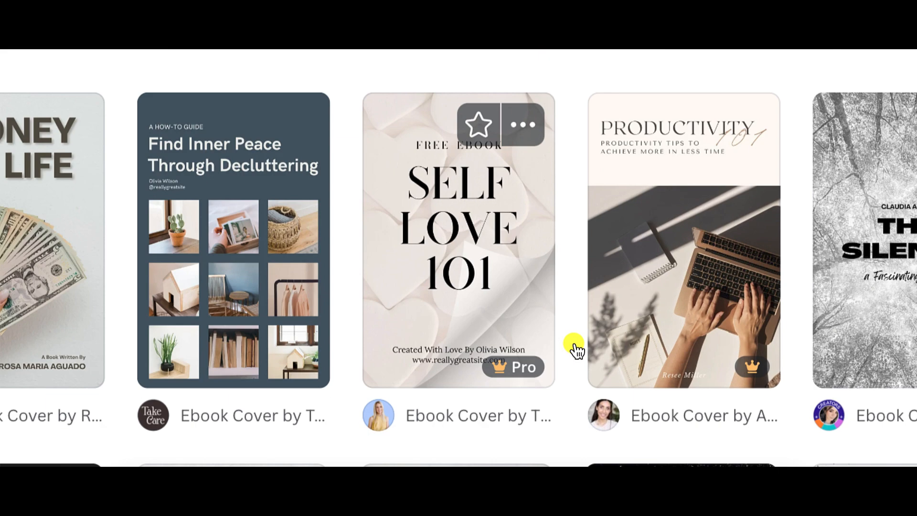
pyautogui.moveTo(506, 365)
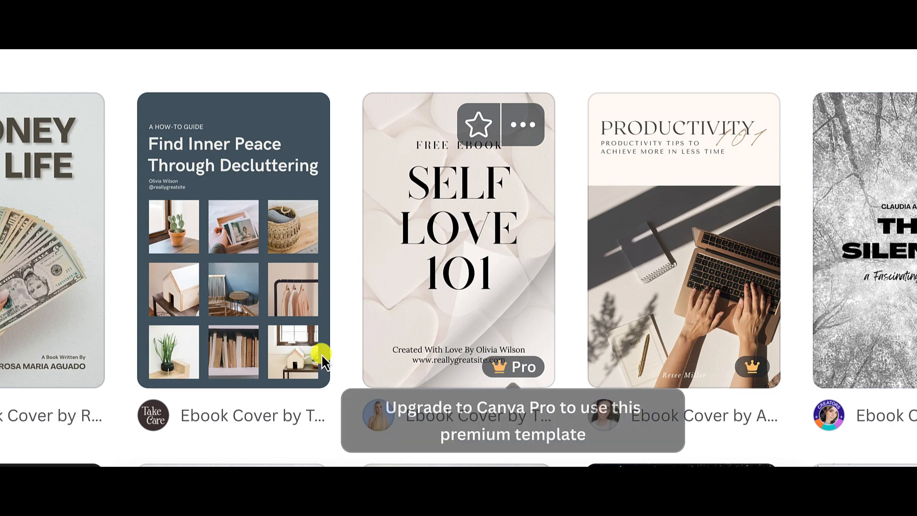
pyautogui.moveTo(235, 363)
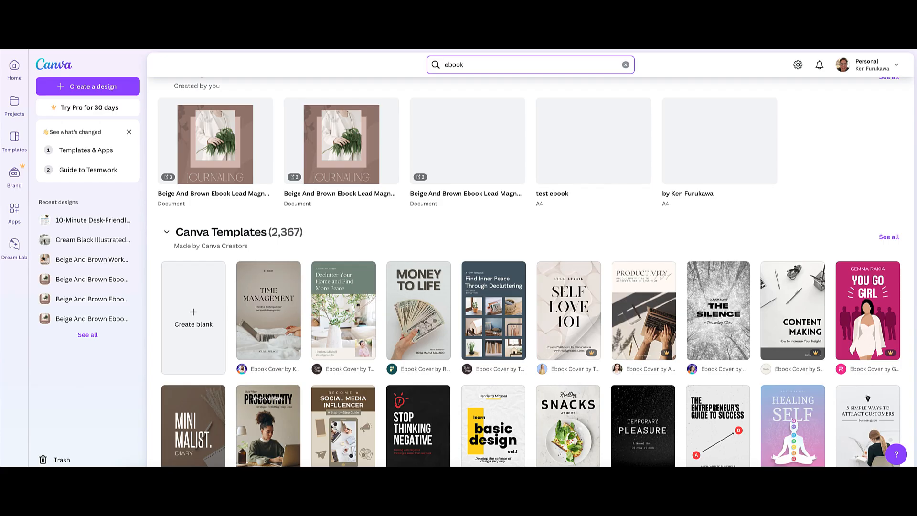
pyautogui.moveTo(497, 318)
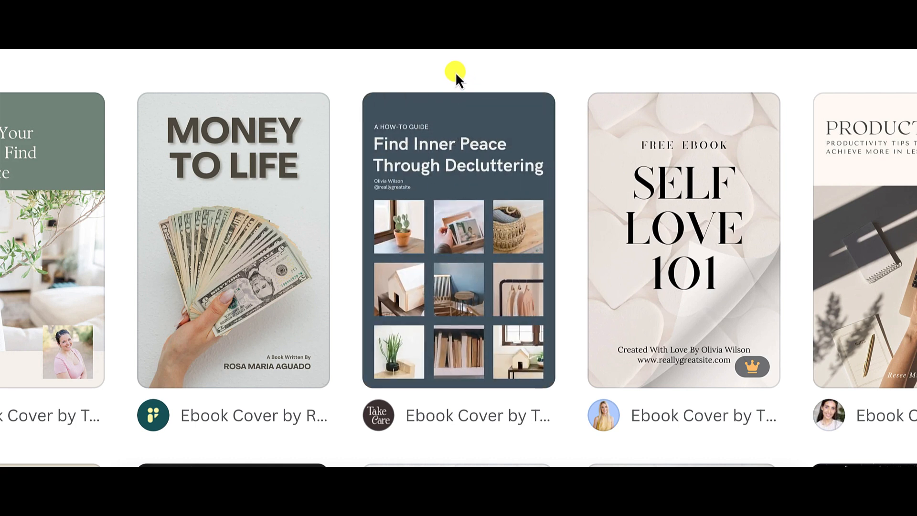
pyautogui.moveTo(463, 241)
pyautogui.moveTo(204, 271)
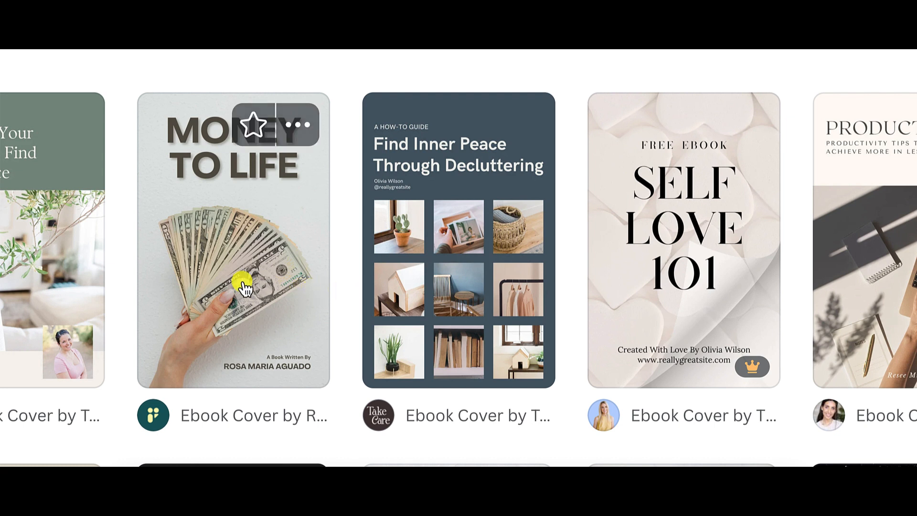
pyautogui.moveTo(426, 328)
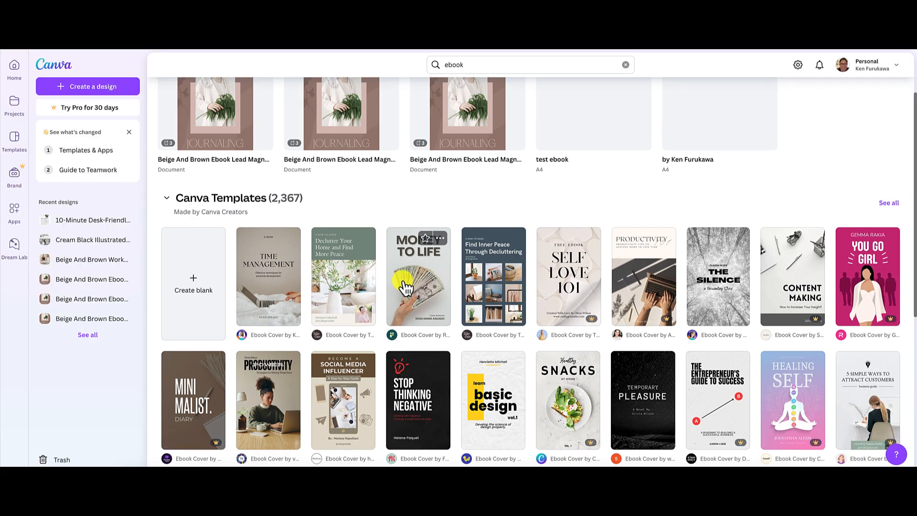
# Open the Money to Life book cover template for customizing, add a page, and return to the template results.
pyautogui.click(405, 288)
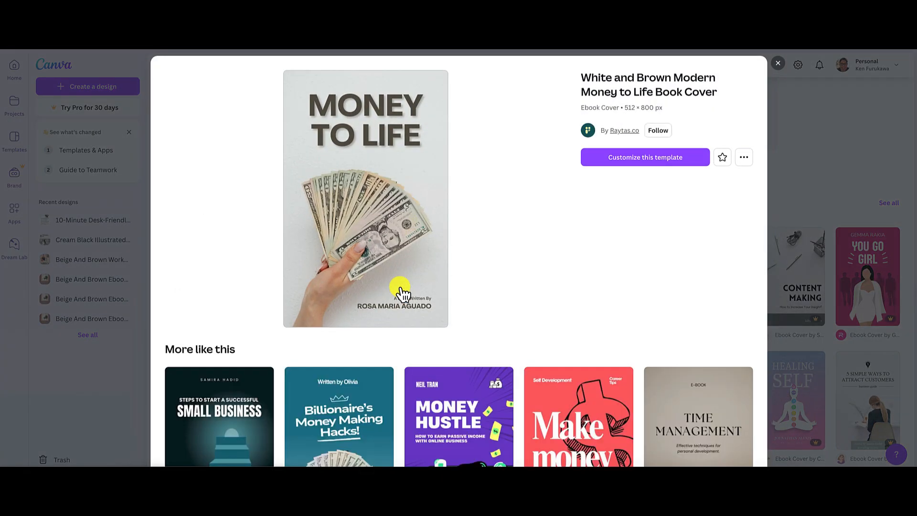
pyautogui.click(664, 161)
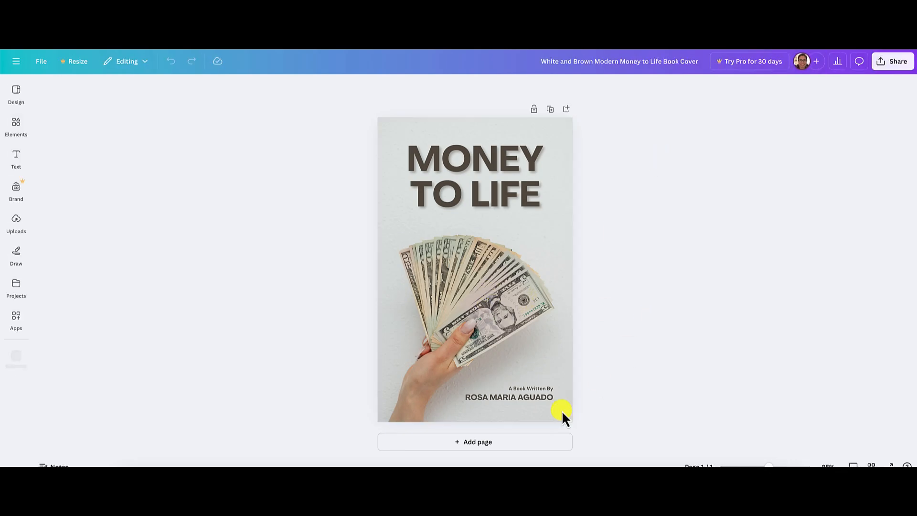
pyautogui.click(477, 444)
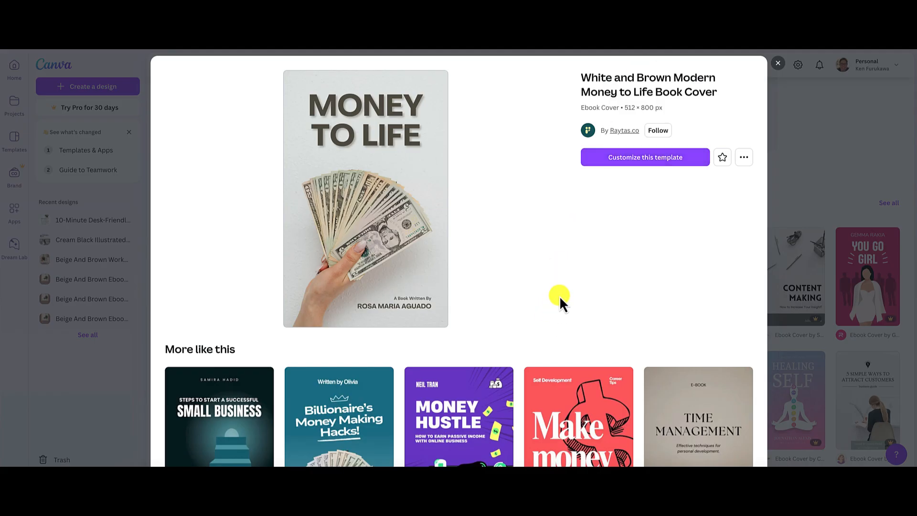
pyautogui.click(777, 66)
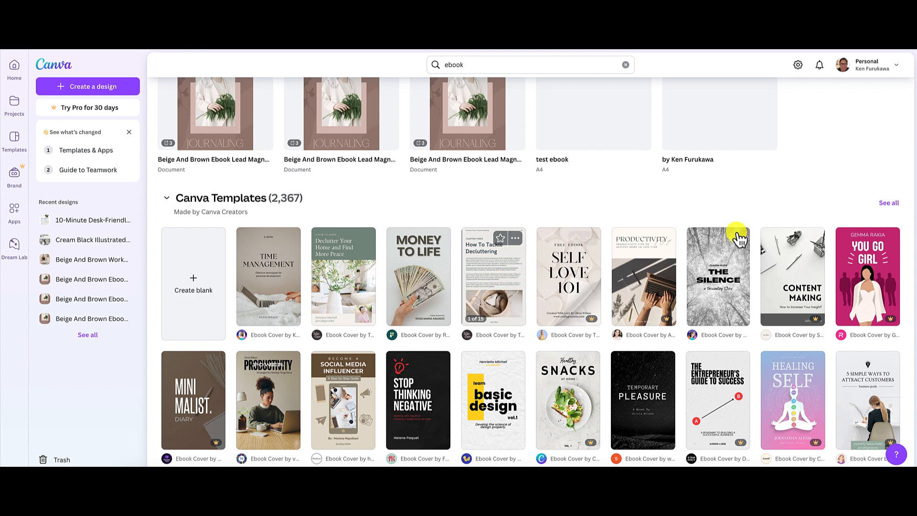
# Extend the template search to "ebook multiple pages".
pyautogui.scroll(2, 839, 157)
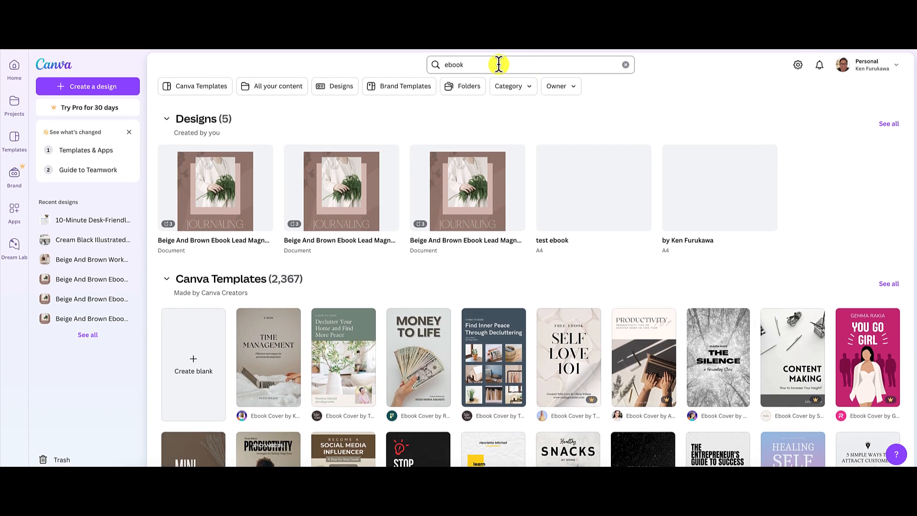
pyautogui.click(499, 64)
pyautogui.write('multip')
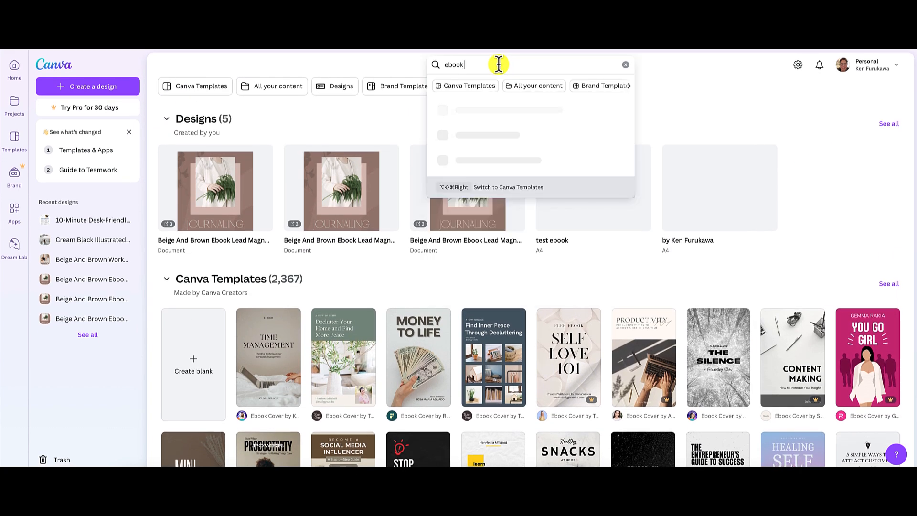
pyautogui.write('le')
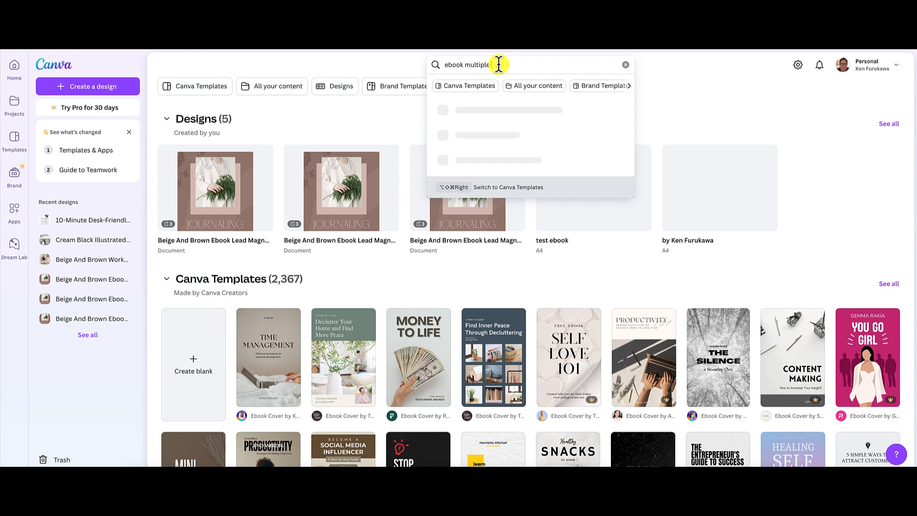
pyautogui.write(' pages')
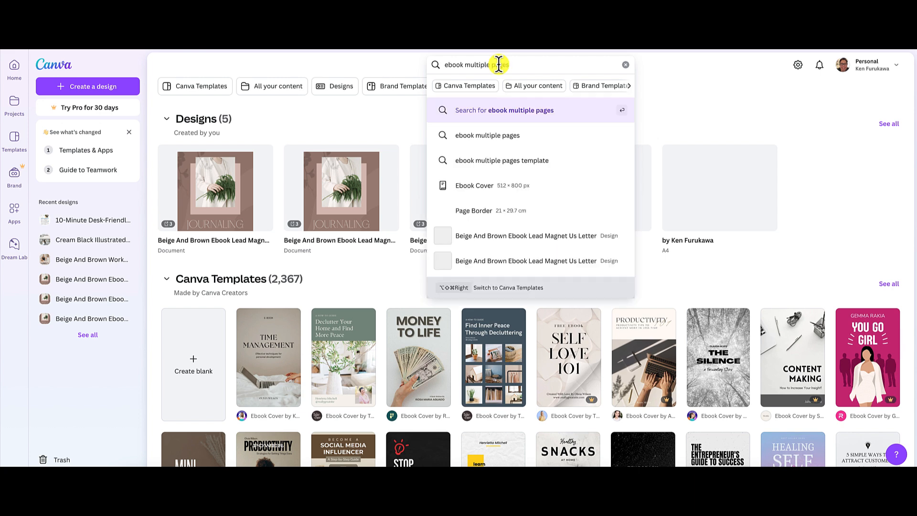
pyautogui.press('Return')
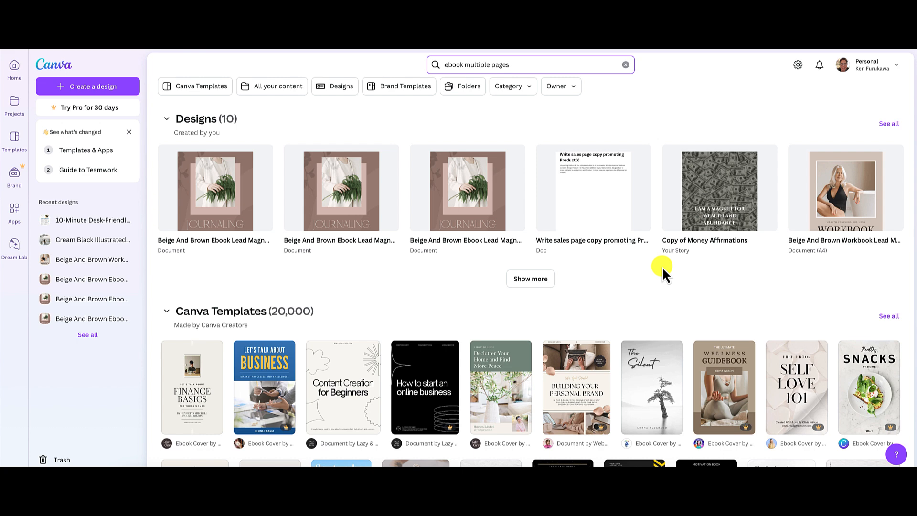
# Browse the multi-page ebook templates and preview the second page of the "How to Grow Your Brand on Social Media" template.
pyautogui.scroll(-1, 663, 270)
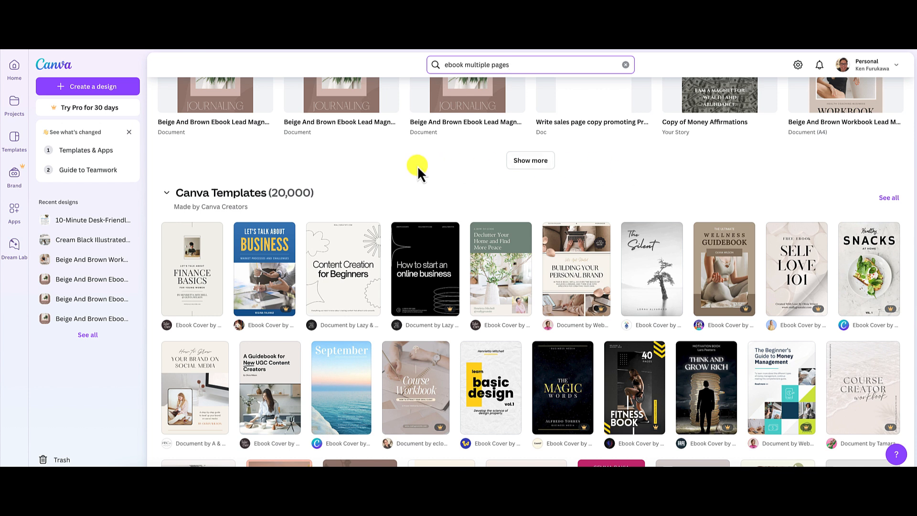
pyautogui.moveTo(283, 272)
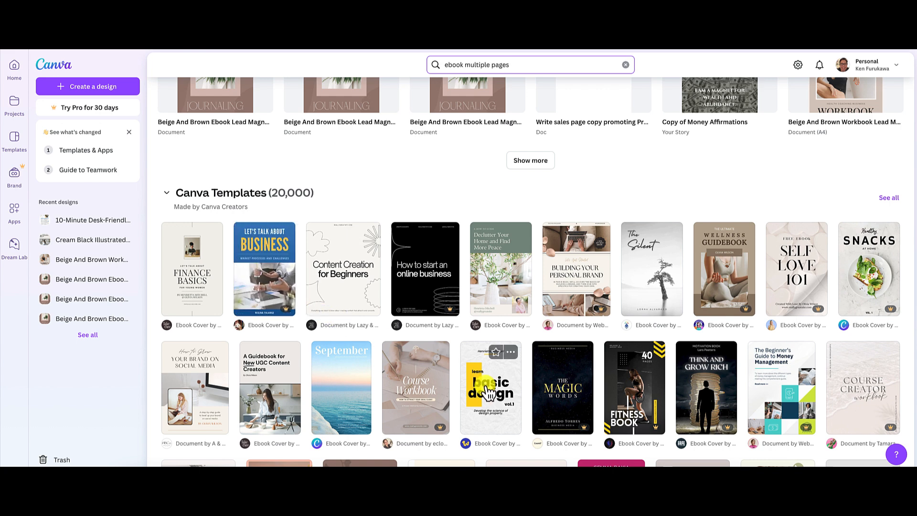
pyautogui.scroll(-2, 488, 393)
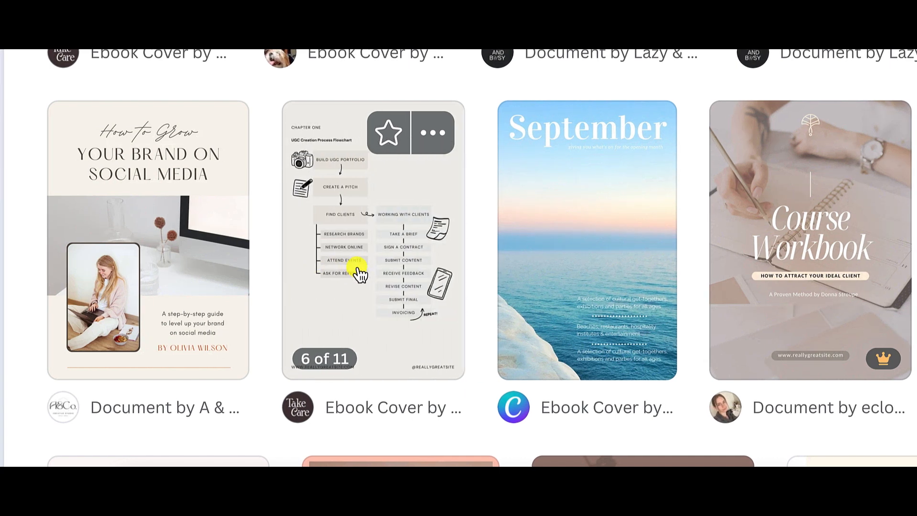
pyautogui.moveTo(153, 276)
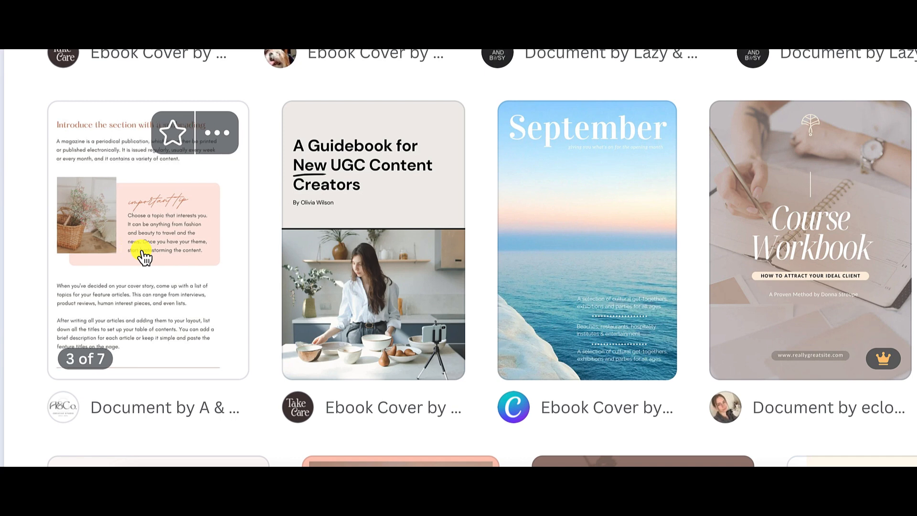
pyautogui.click(143, 258)
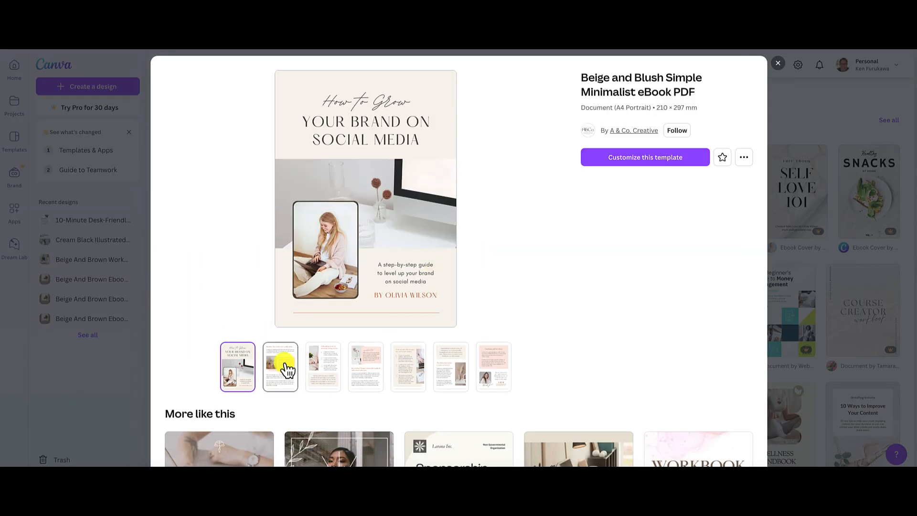
pyautogui.click(288, 369)
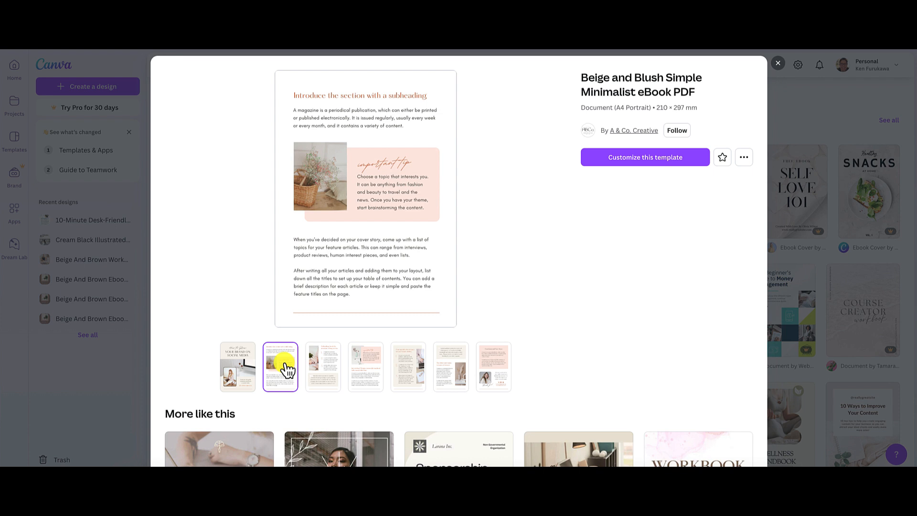
# Preview the third through last pages of the Beige and Blush Simple Minimalist eBook PDF template and open it for customizing.
pyautogui.click(321, 371)
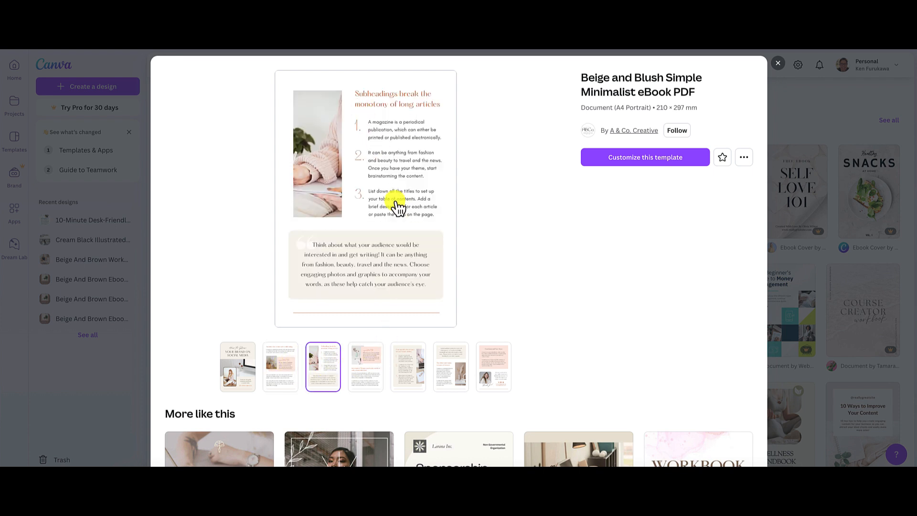
pyautogui.click(366, 372)
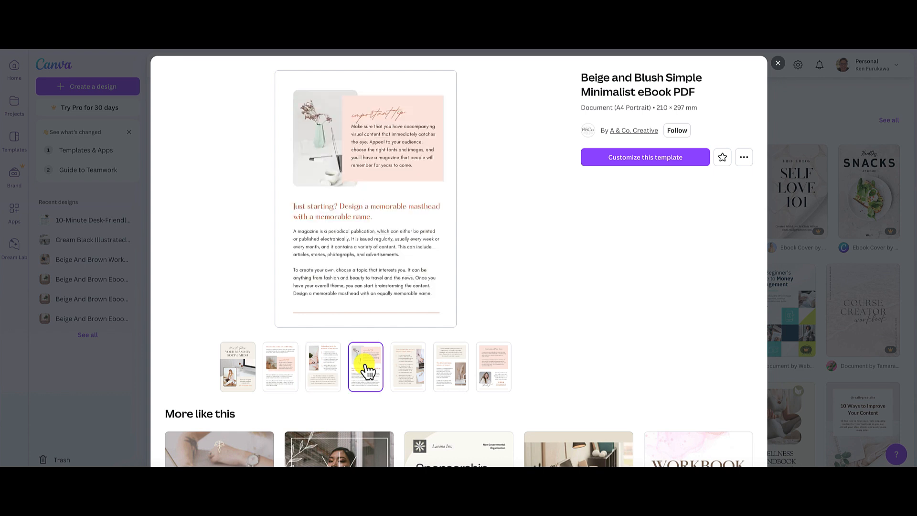
pyautogui.click(411, 375)
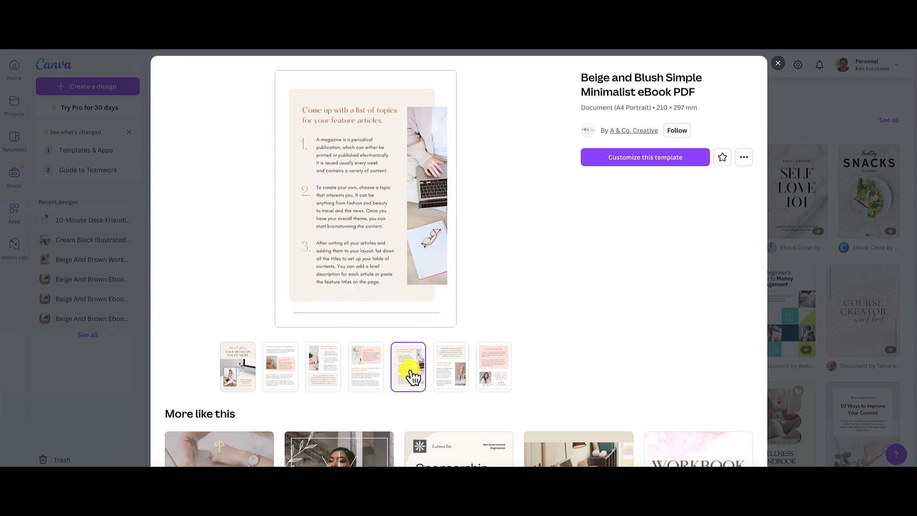
pyautogui.click(445, 375)
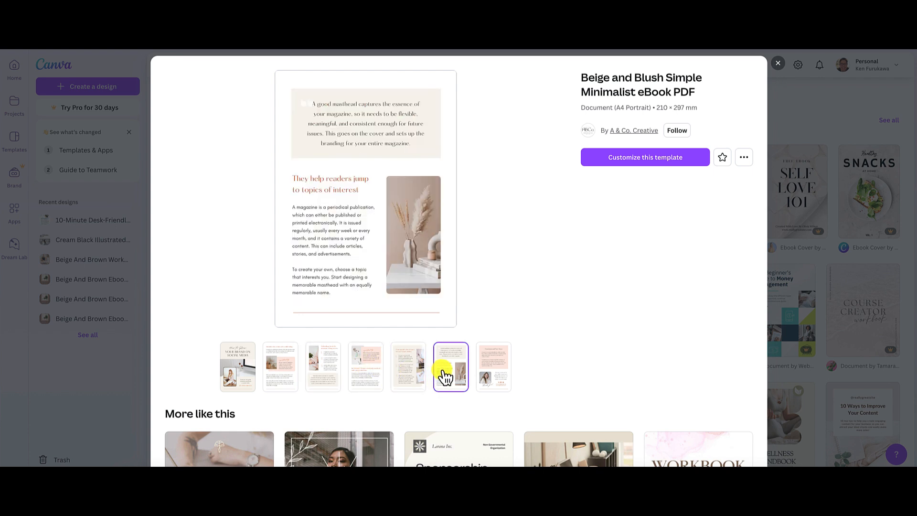
pyautogui.click(492, 378)
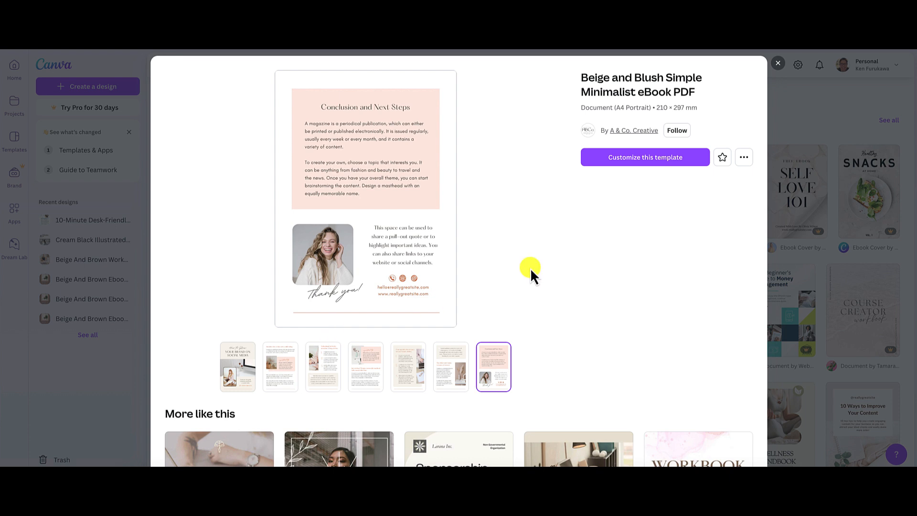
pyautogui.click(647, 159)
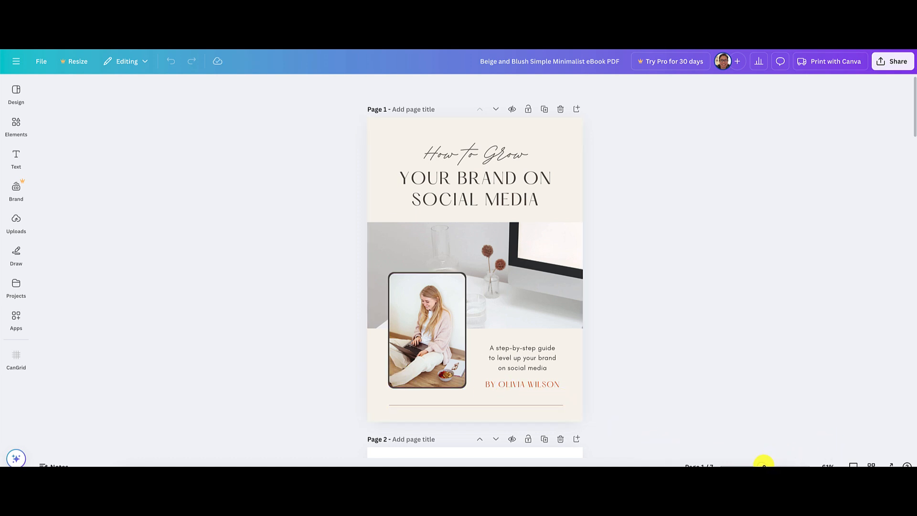
# Replace the placeholder author name after "BY" on the cover page with the author's full name.
pyautogui.moveTo(764, 464); pyautogui.dragTo(777, 464)
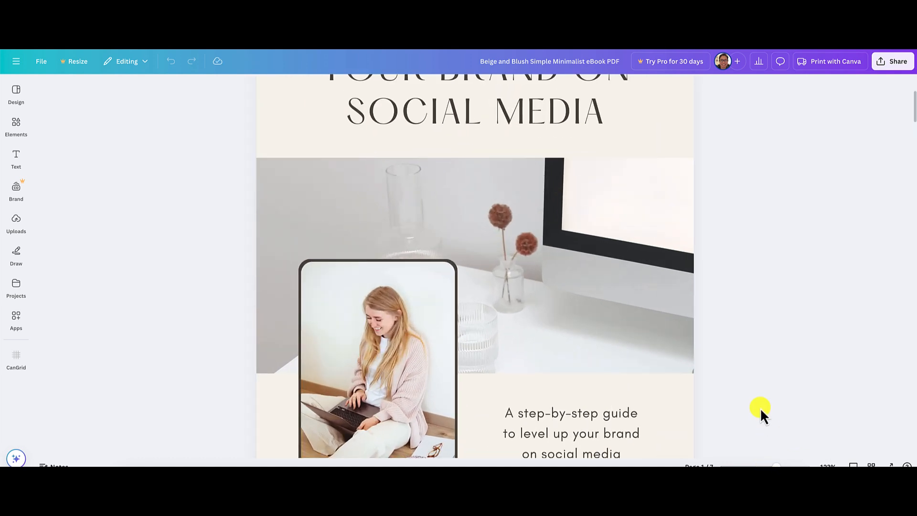
pyautogui.scroll(-2, 761, 408)
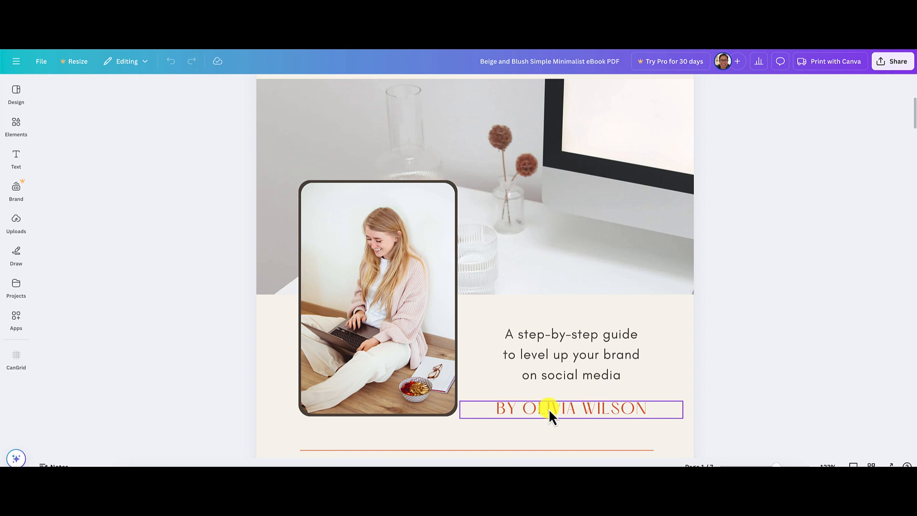
pyautogui.doubleClick(548, 408)
pyautogui.moveTo(523, 408); pyautogui.dragTo(647, 409)
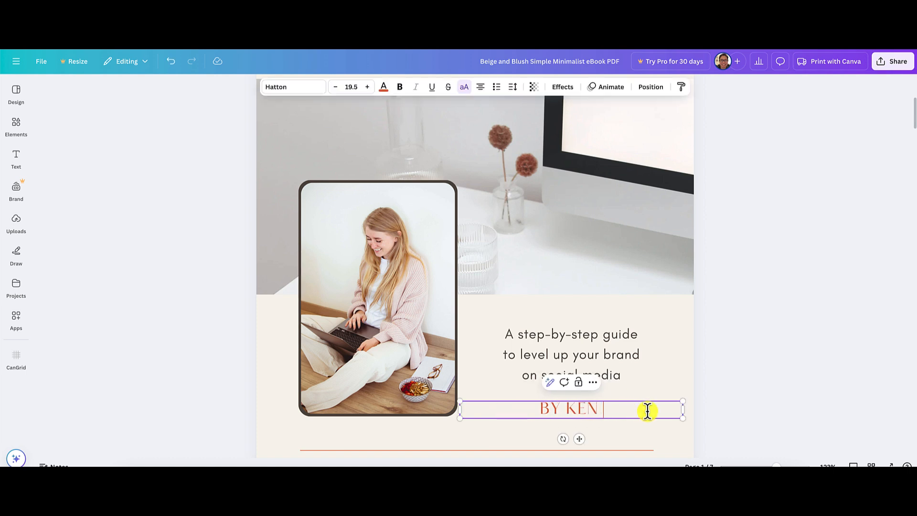
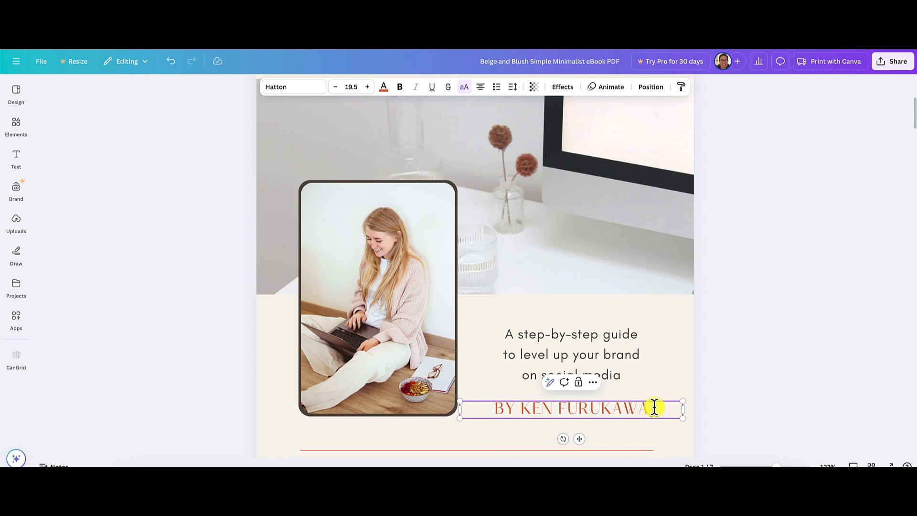
pyautogui.click(805, 340)
# Delete the desk and monitor photo from the wide banner frame on the cover.
pyautogui.scroll(3, 805, 340)
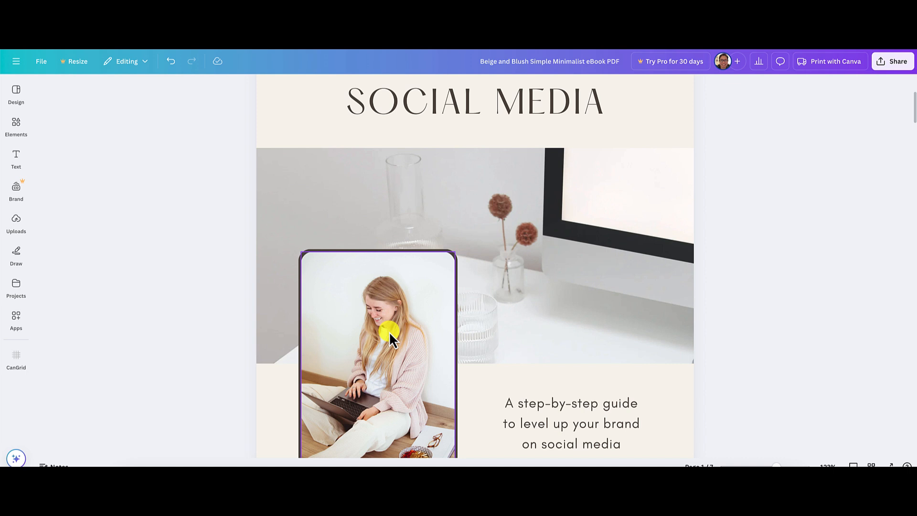
pyautogui.scroll(2, 785, 325)
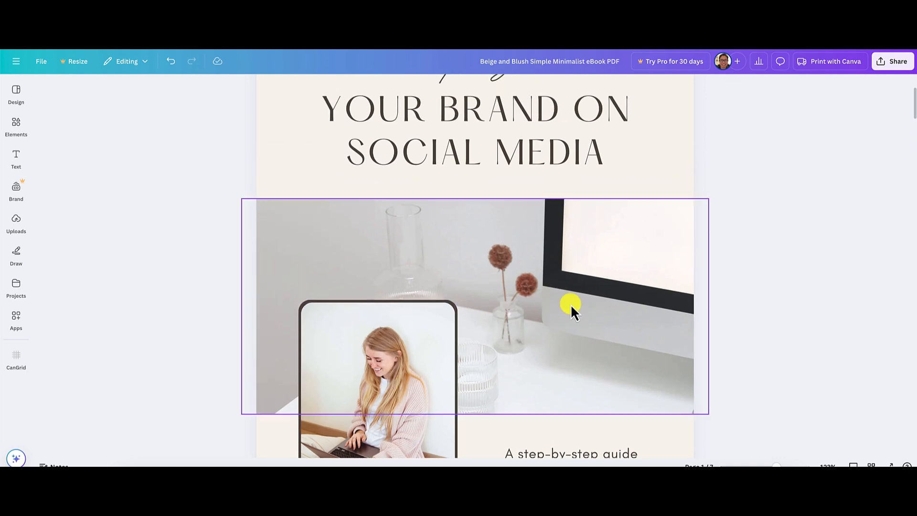
pyautogui.click(595, 293)
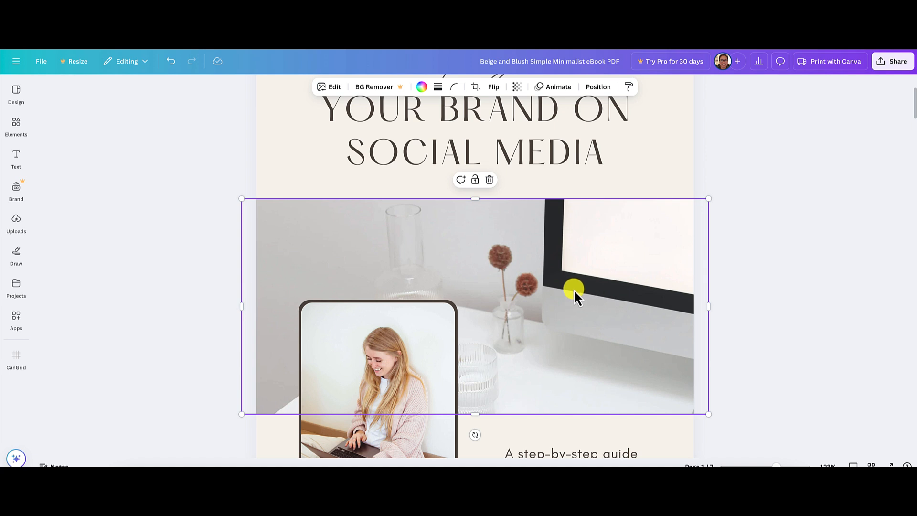
pyautogui.press('Delete')
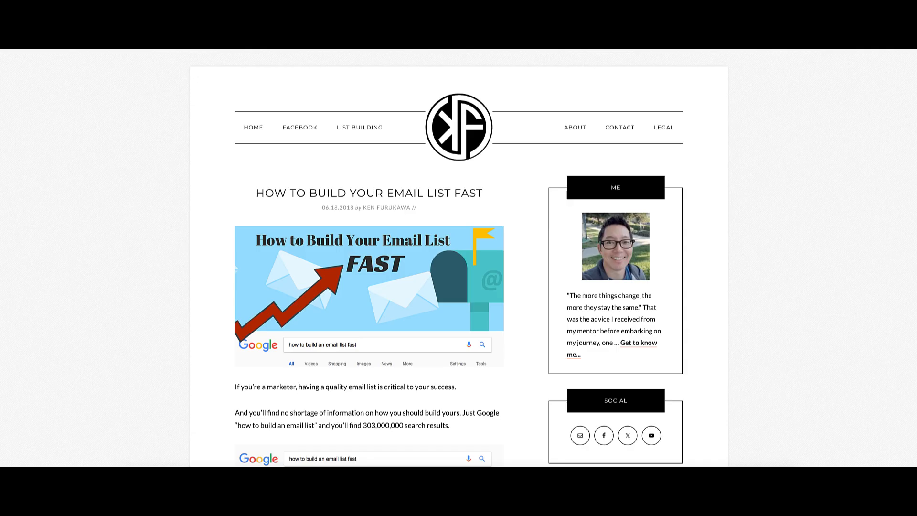
# Check the topic of the email list blog article, search the Canva elements for "email marketing", and show all matching photos.
pyautogui.scroll(-8, 526, 288)
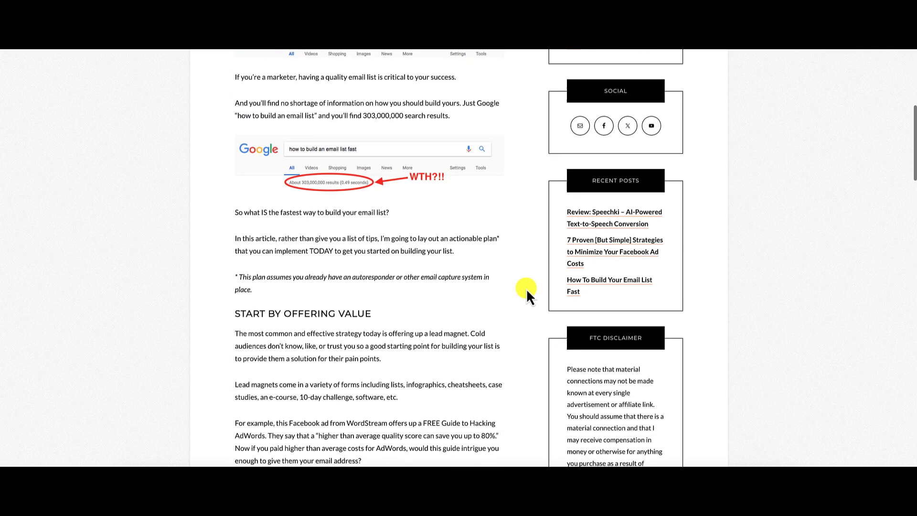
pyautogui.scroll(8, 526, 288)
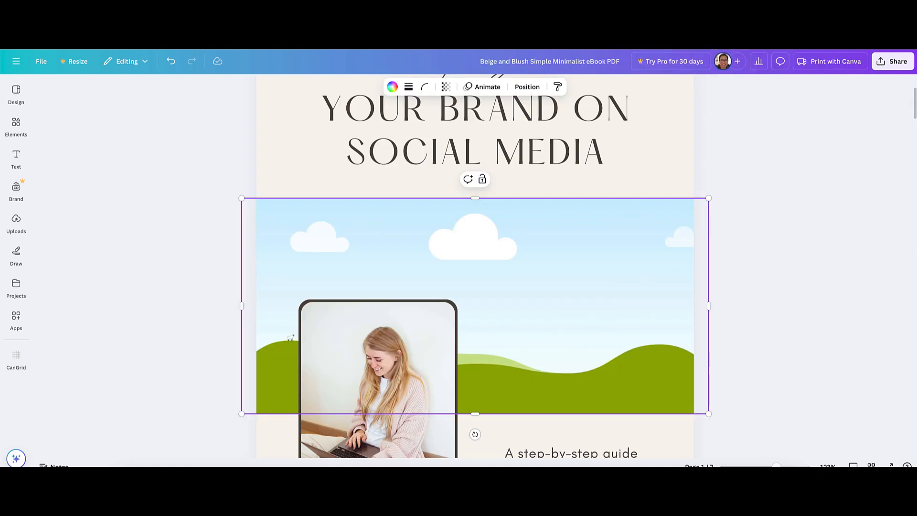
pyautogui.click(16, 125)
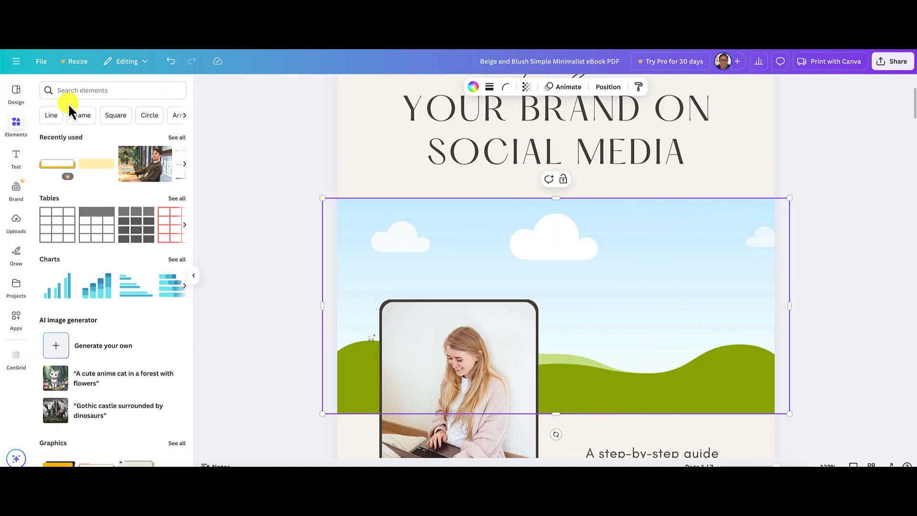
pyautogui.click(79, 91)
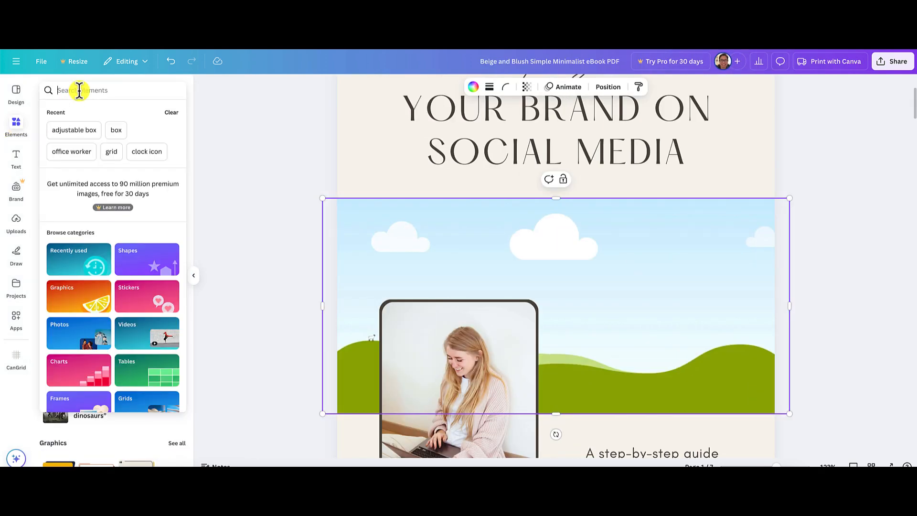
pyautogui.write('email ma')
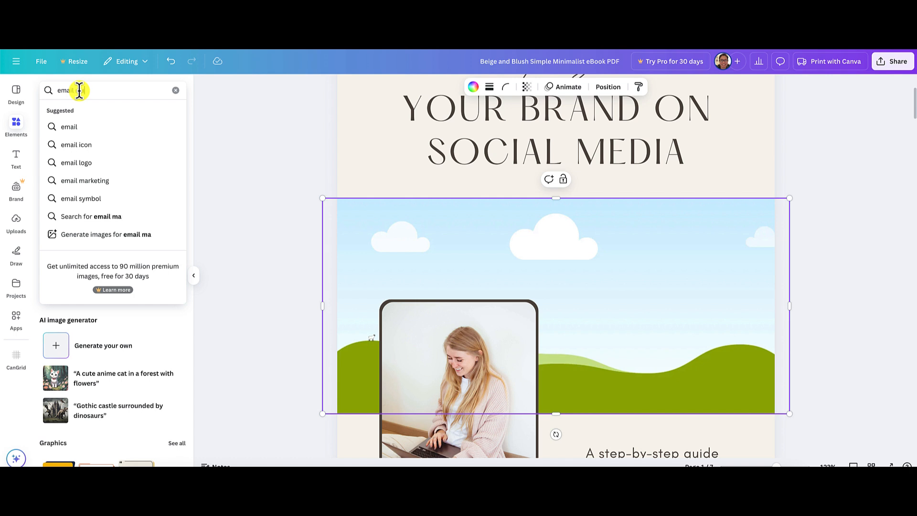
pyautogui.write('rketing')
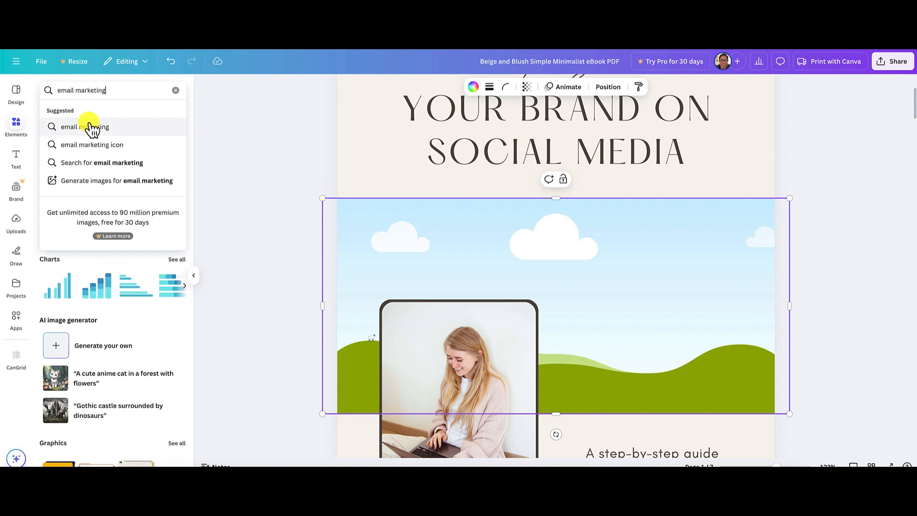
pyautogui.click(91, 127)
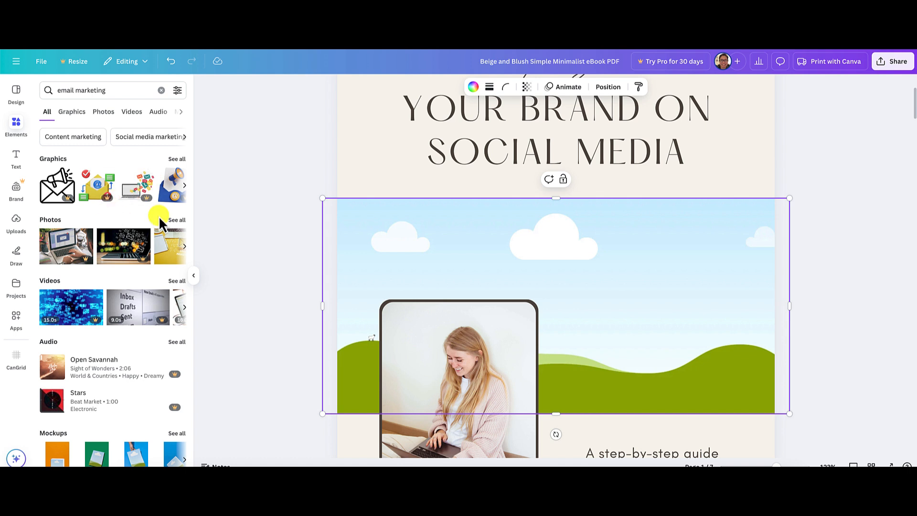
pyautogui.click(176, 220)
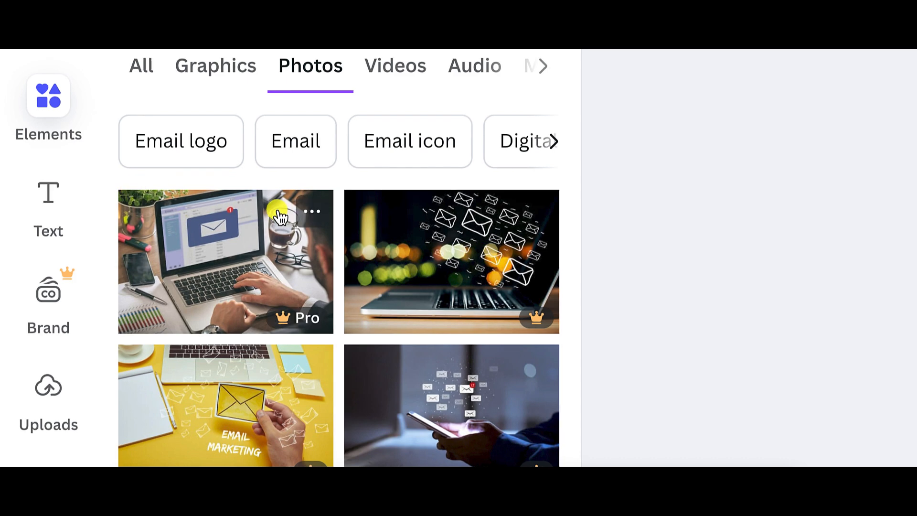
# Add the free photo of a hand holding a phone with envelope icons and place it in the cover's banner frame.
pyautogui.moveTo(100, 196)
pyautogui.moveTo(538, 323)
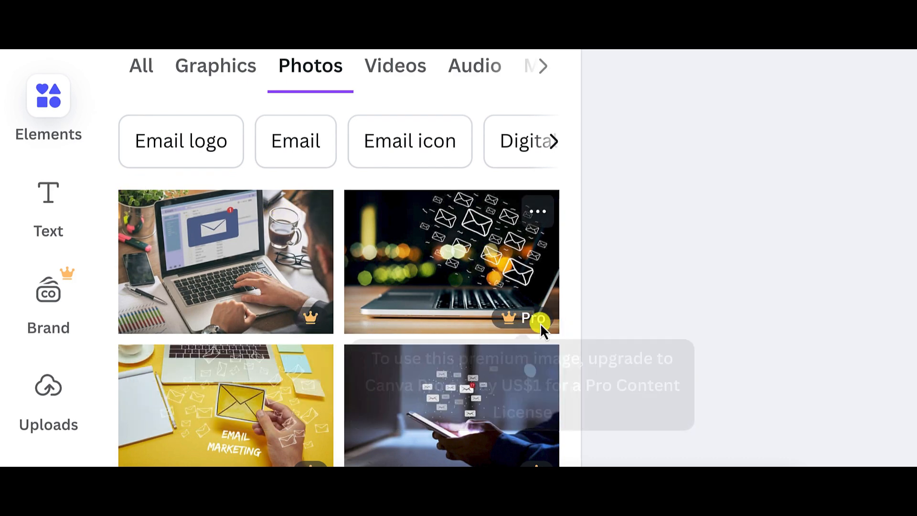
pyautogui.scroll(-2, 532, 323)
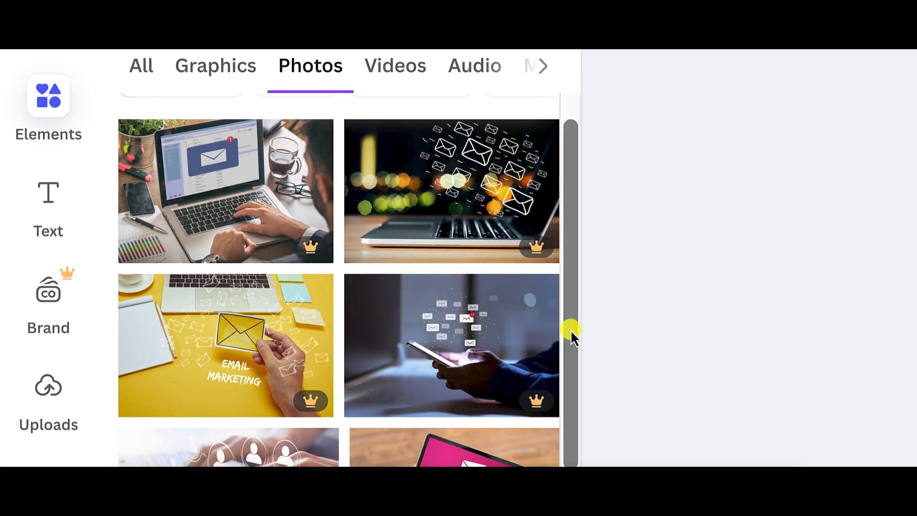
pyautogui.scroll(-4, 571, 330)
pyautogui.scroll(-4, 570, 330)
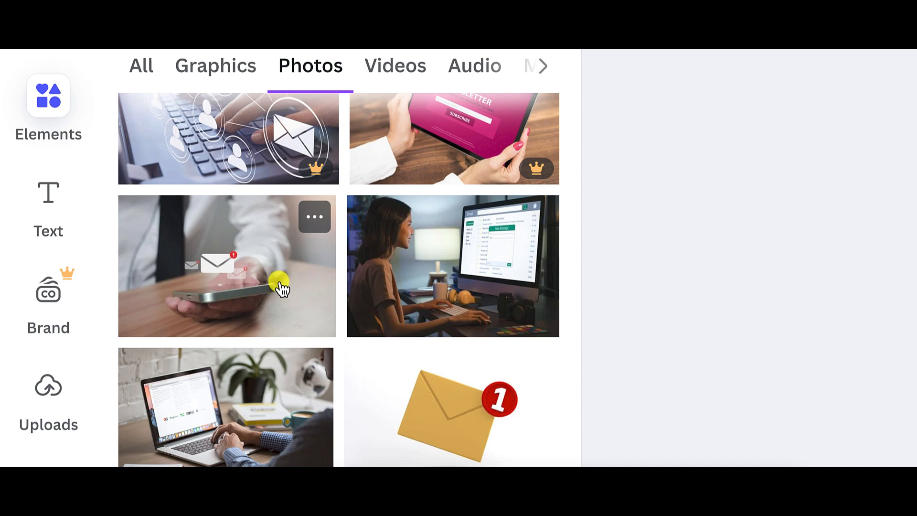
pyautogui.scroll(-1, 310, 296)
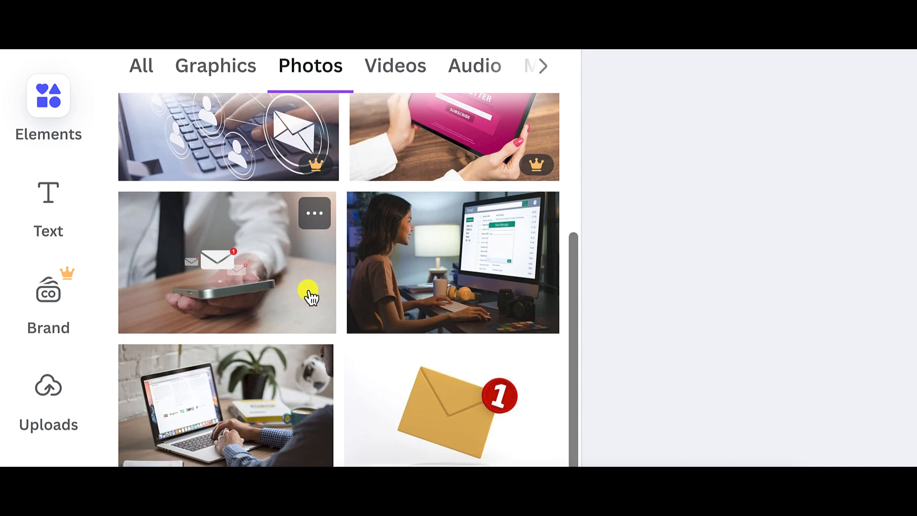
pyautogui.scroll(-5, 615, 279)
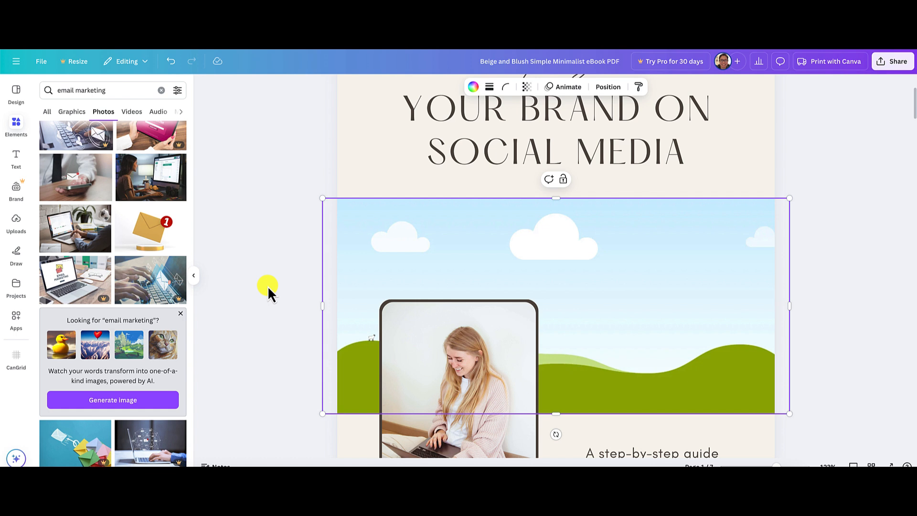
pyautogui.click(82, 184)
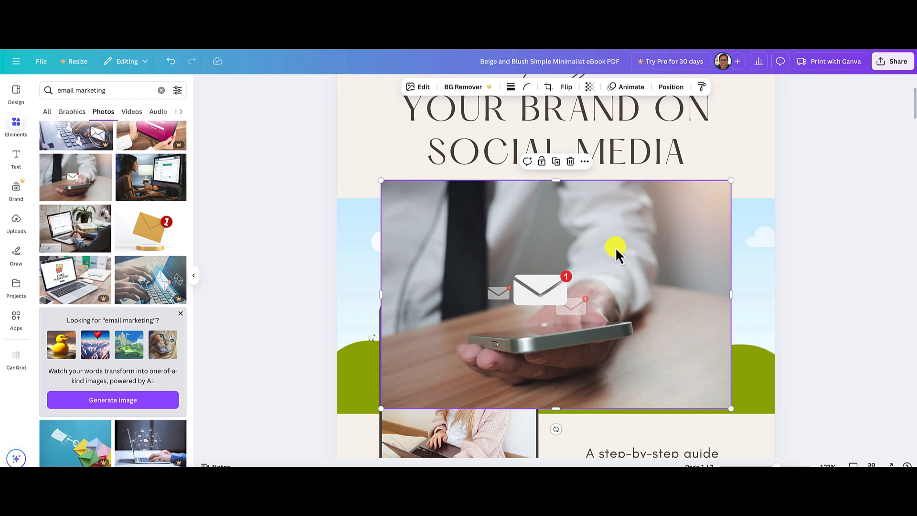
pyautogui.moveTo(615, 247); pyautogui.dragTo(646, 263)
pyautogui.click(807, 270)
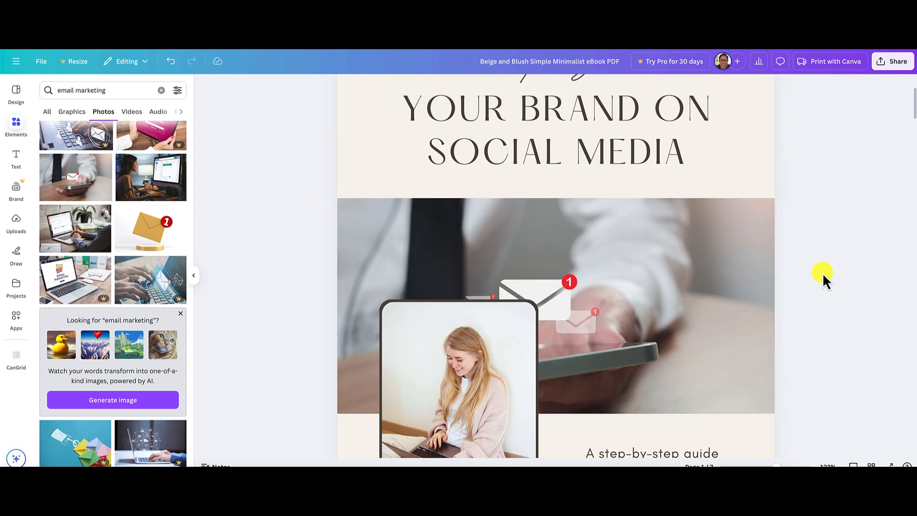
# Enlarge the phone photo within the banner frame's crop and reposition it so the envelope icons sit above the inset portrait.
pyautogui.doubleClick(586, 287)
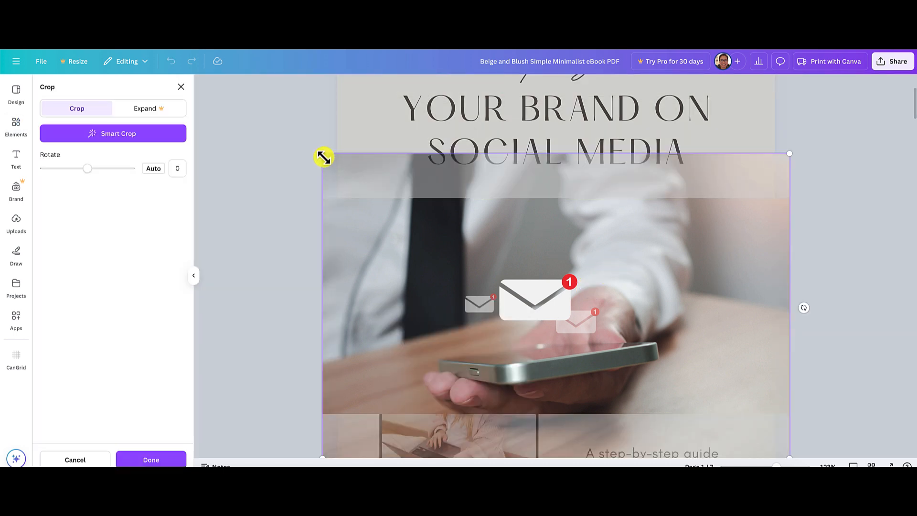
pyautogui.moveTo(323, 155); pyautogui.dragTo(276, 125)
pyautogui.moveTo(614, 258); pyautogui.dragTo(663, 233)
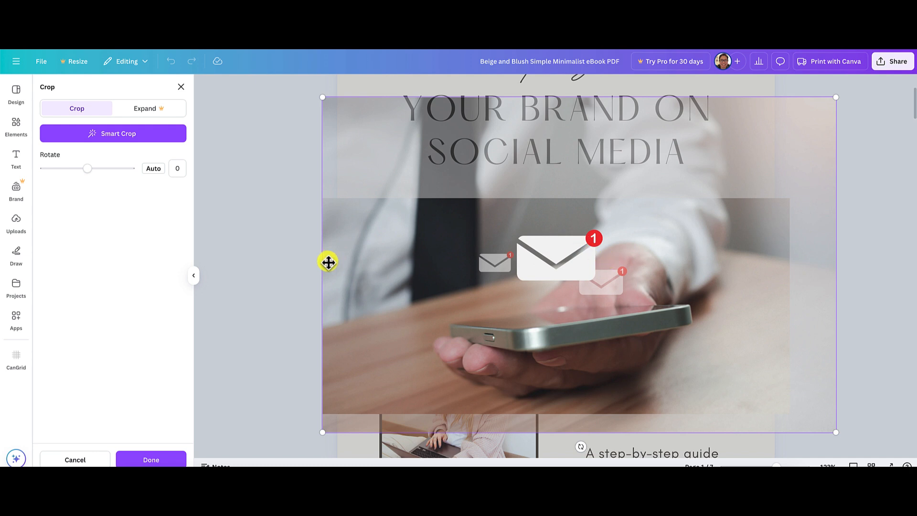
pyautogui.click(286, 262)
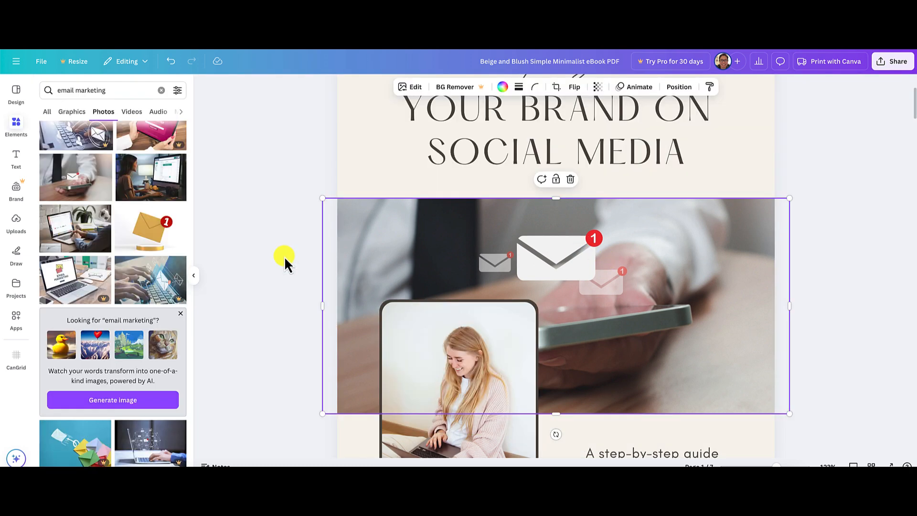
pyautogui.click(840, 337)
# Delete the script-style "How to Grow" text from the top of the cover.
pyautogui.scroll(-3, 840, 338)
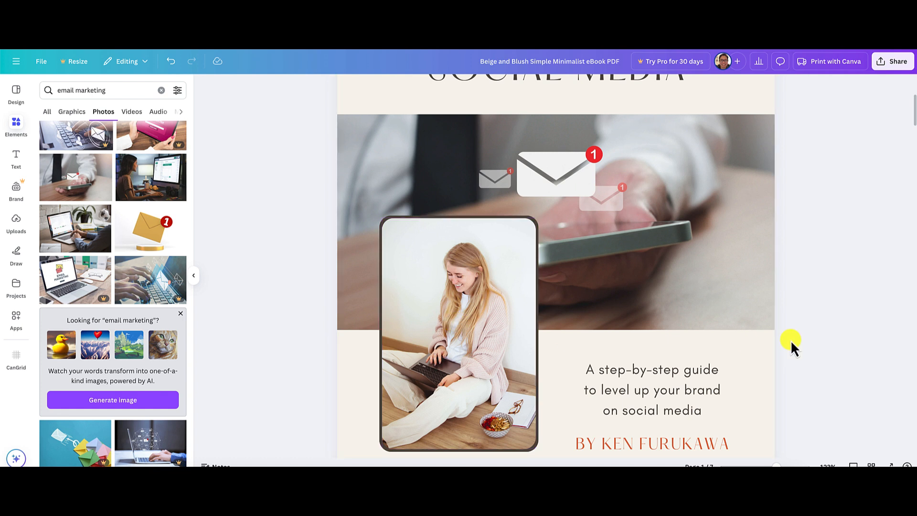
pyautogui.scroll(-3, 794, 341)
pyautogui.scroll(5, 794, 340)
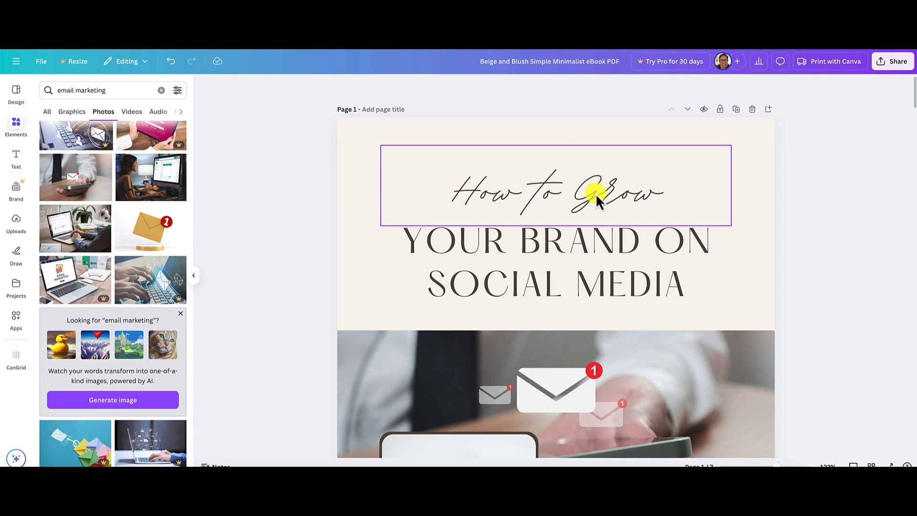
pyautogui.click(545, 199)
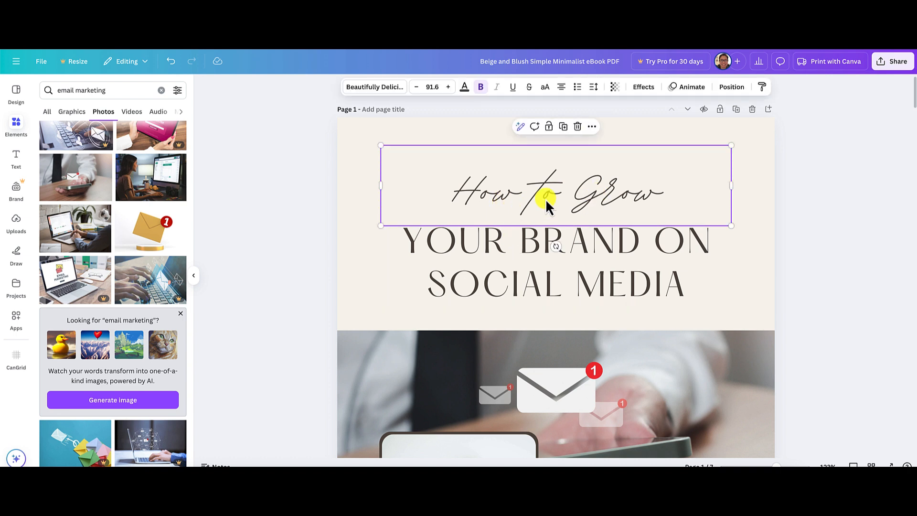
pyautogui.press('Delete')
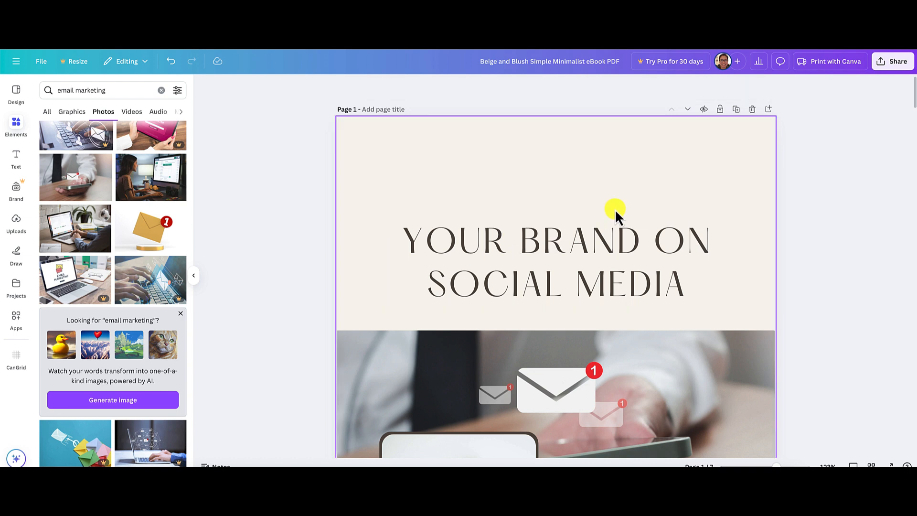
# Move the "YOUR BRAND ON SOCIAL MEDIA" heading up into the empty space above it on the cover.
pyautogui.click(594, 243)
pyautogui.moveTo(583, 240); pyautogui.dragTo(581, 183)
pyautogui.moveTo(729, 247); pyautogui.dragTo(728, 266)
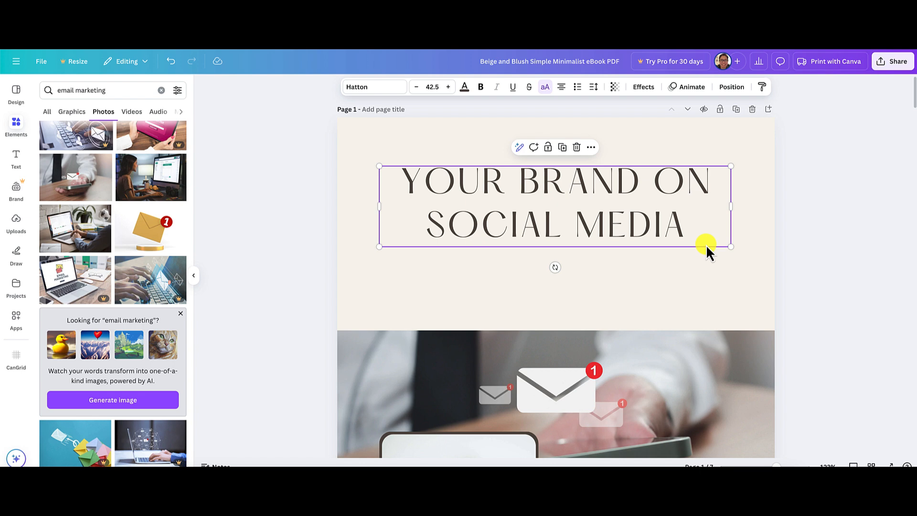
# Check the blog article's title and replace the cover heading text with "HOW TO BUILD YOUR EMAIL LIST FAST".
pyautogui.scroll(-6, 706, 246)
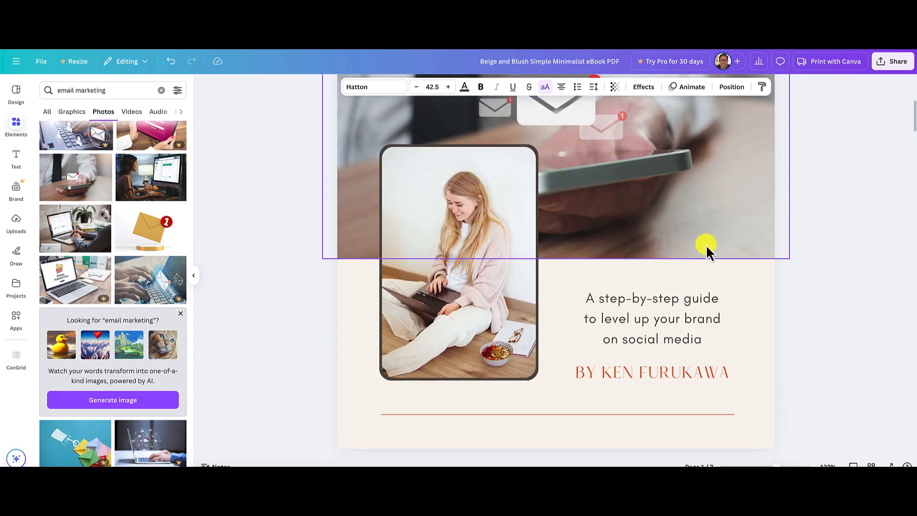
pyautogui.scroll(5, 706, 245)
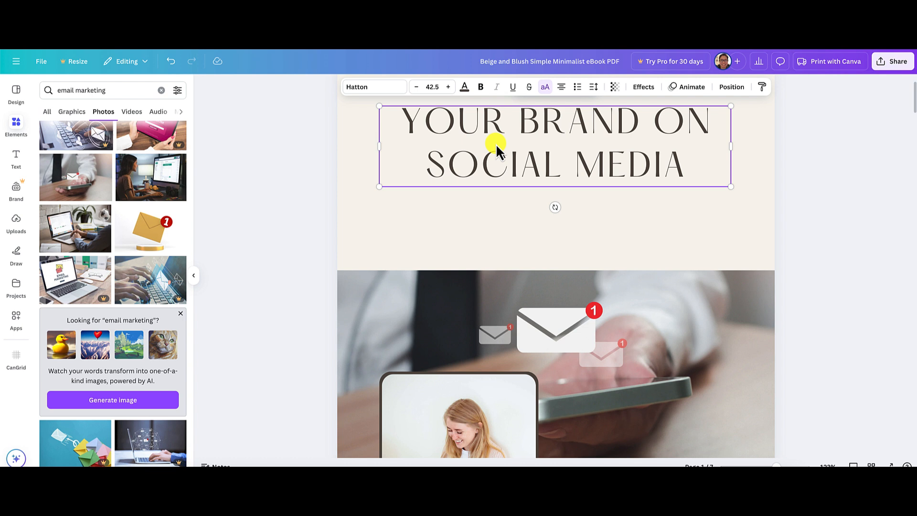
pyautogui.tripleClick(496, 144)
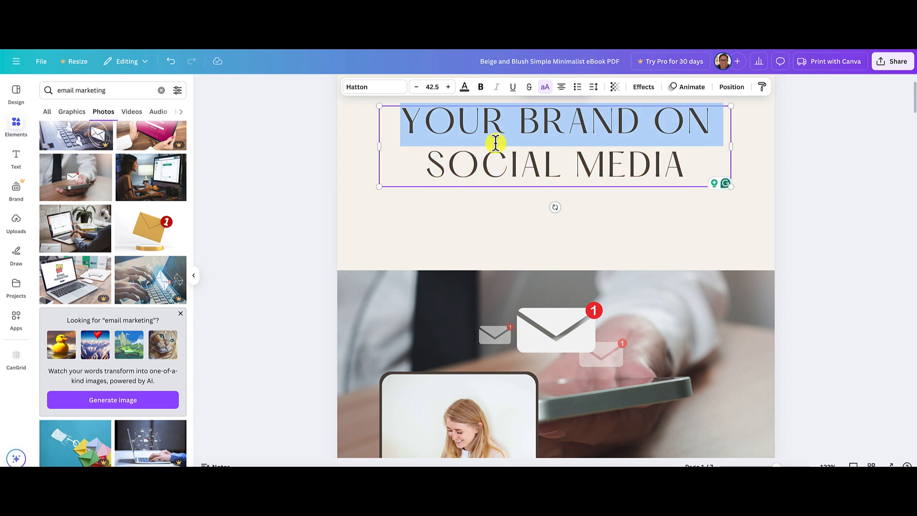
pyautogui.hotkey('ctrl', 'a')
pyautogui.write('HOW ')
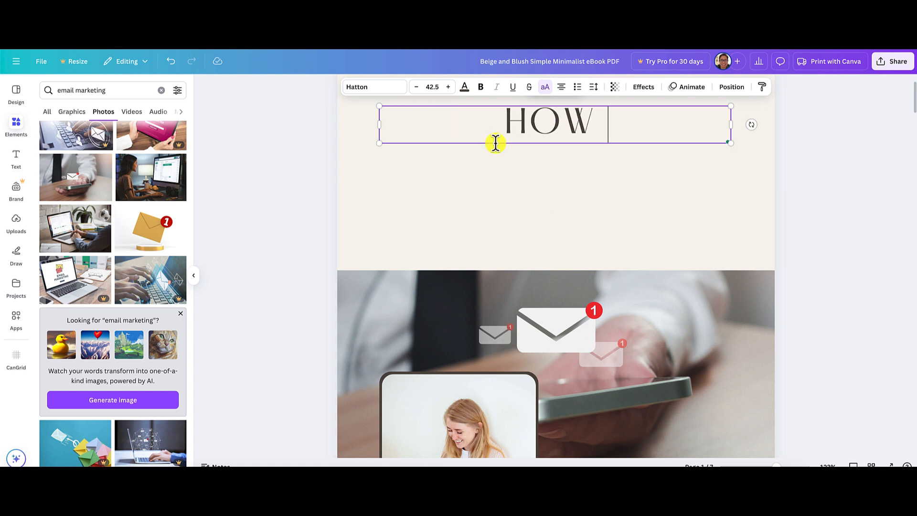
pyautogui.write('TO BUILD YOUR')
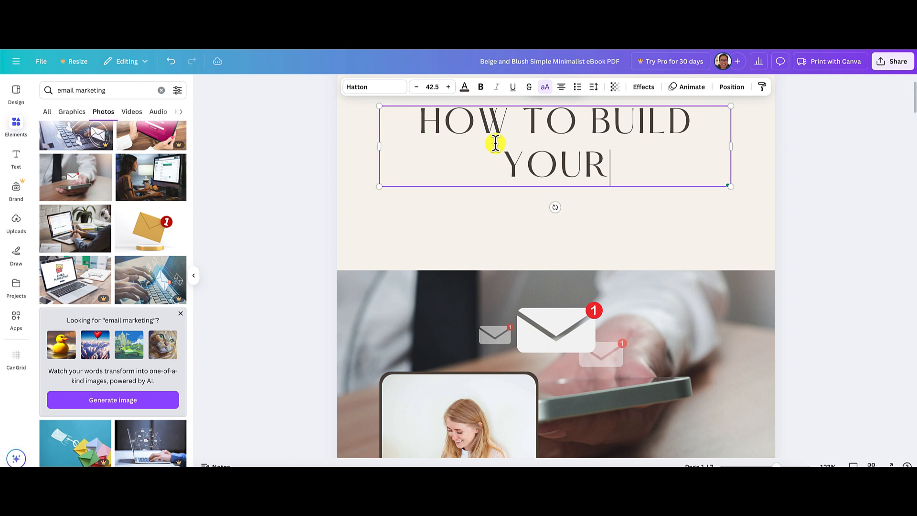
pyautogui.write(' EMAIL LI')
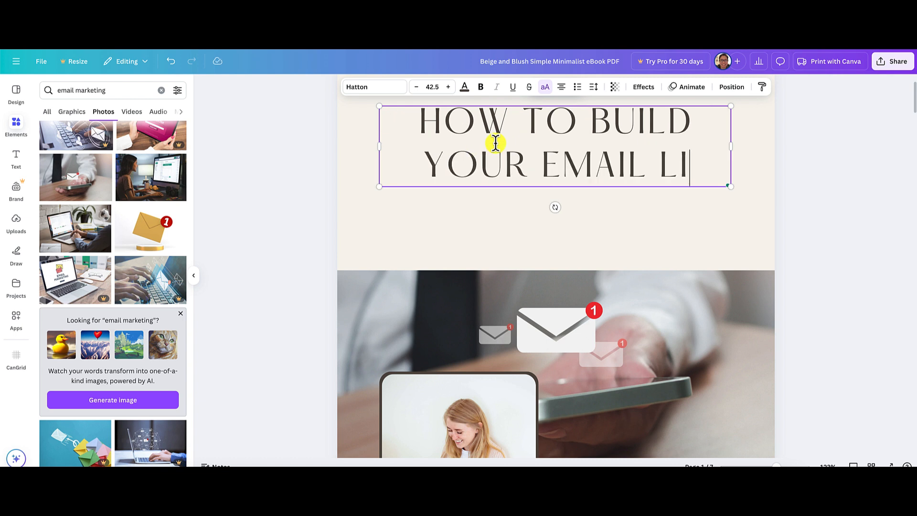
pyautogui.write('ST FAST')
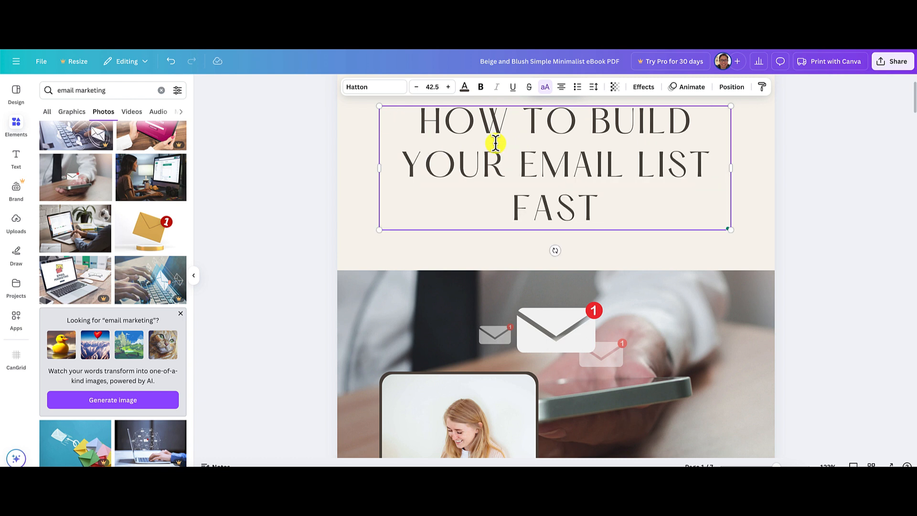
pyautogui.click(837, 198)
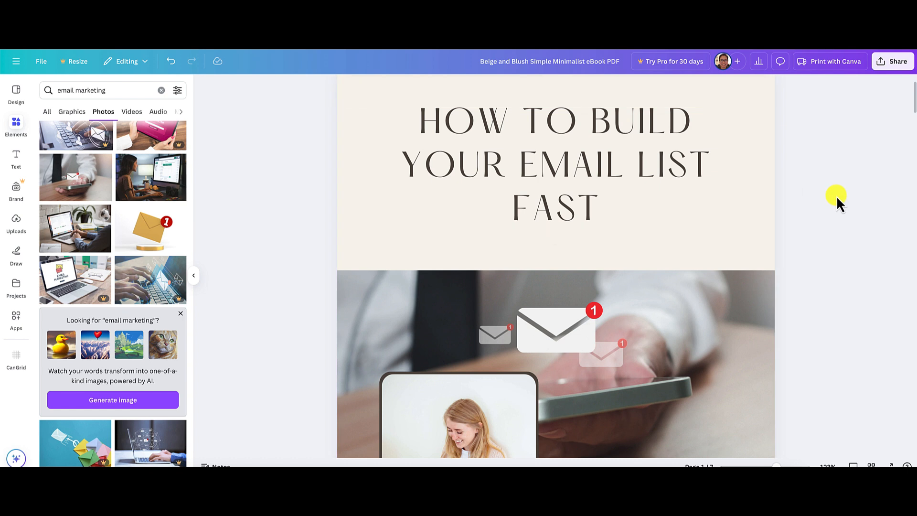
# Change the font of the whole cover title to Lovelo.
pyautogui.scroll(1, 836, 196)
pyautogui.click(521, 225)
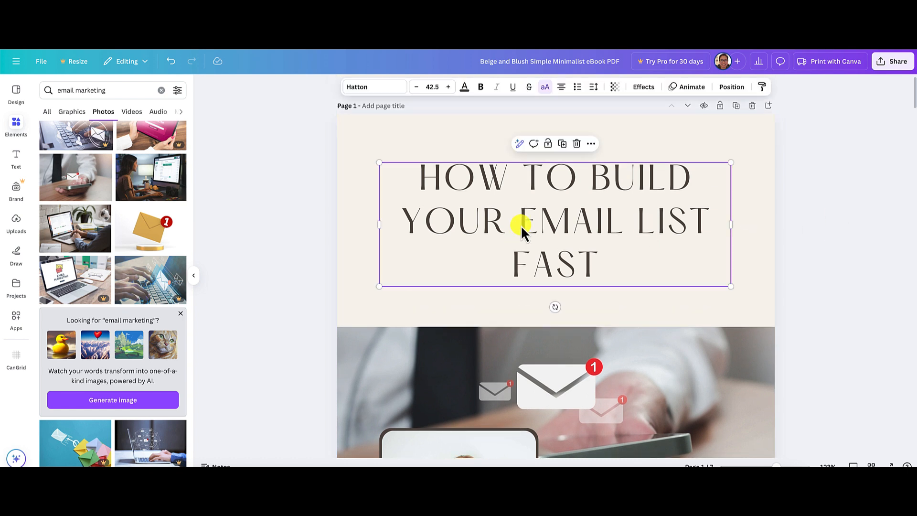
pyautogui.doubleClick(521, 225)
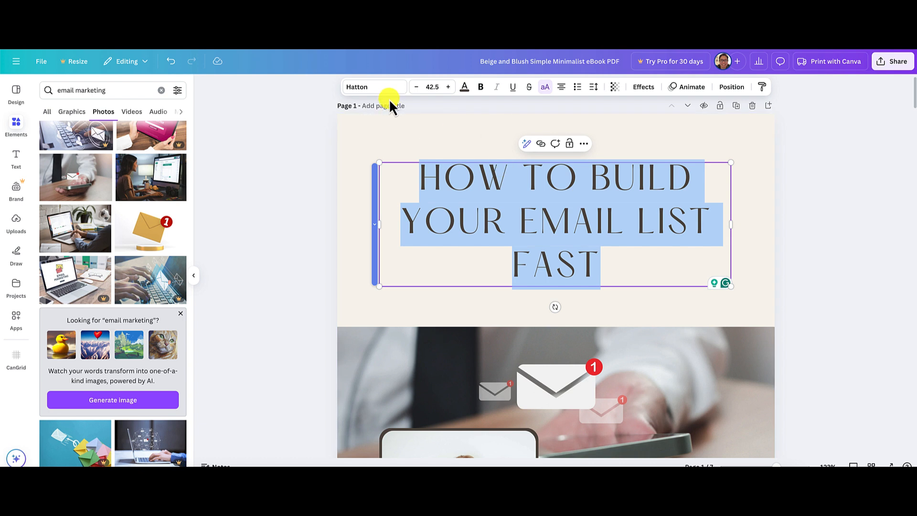
pyautogui.click(376, 88)
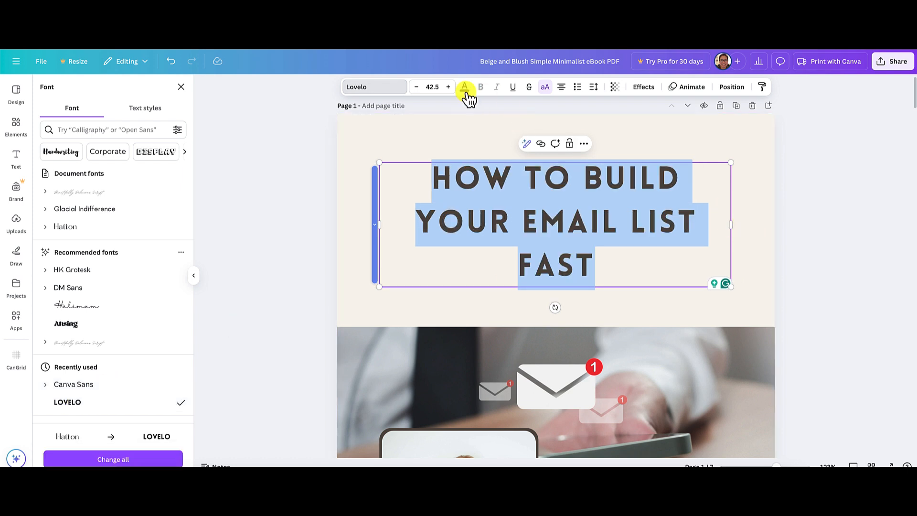
# Increase the cover title's font size to 54.5.
pyautogui.click(448, 87)
pyautogui.click(448, 87)
pyautogui.click(449, 87)
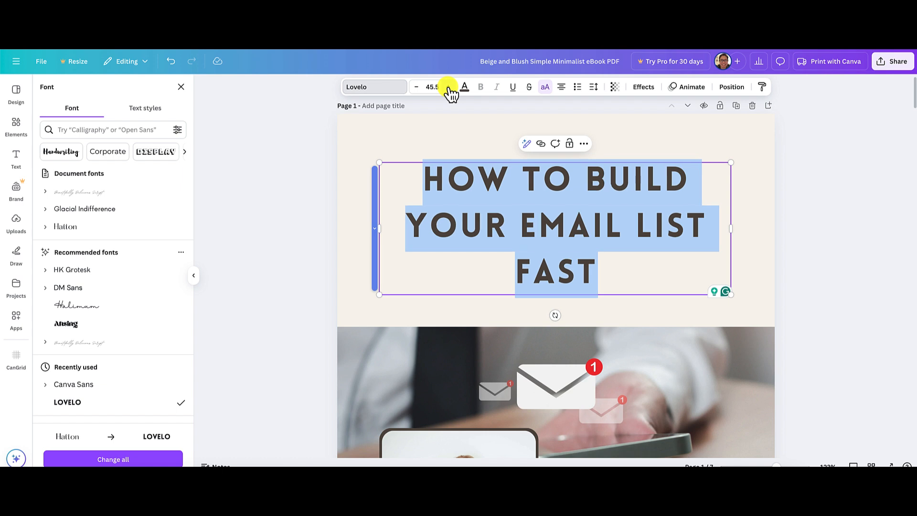
pyautogui.click(448, 87)
pyautogui.click(448, 87)
pyautogui.click(448, 87)
pyautogui.click(448, 87)
pyautogui.click(448, 87)
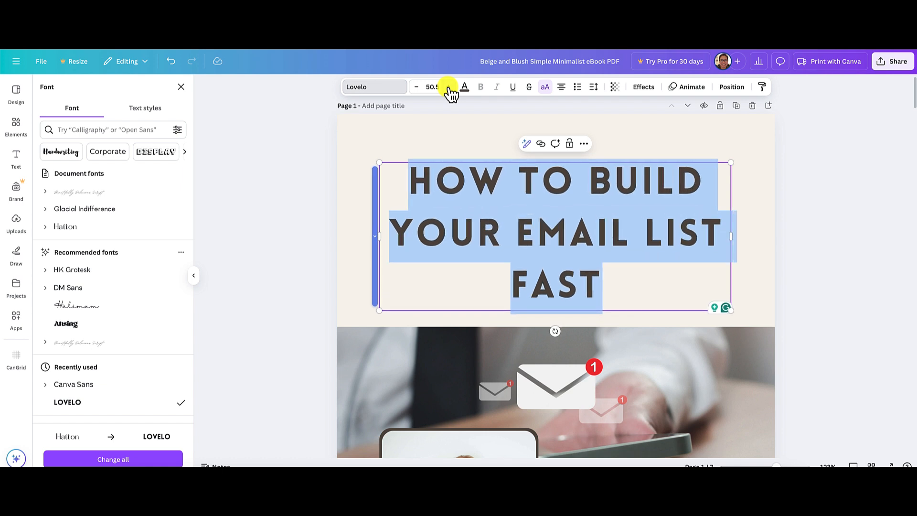
pyautogui.click(448, 87)
pyautogui.click(448, 87)
pyautogui.click(448, 87)
pyautogui.click(448, 87)
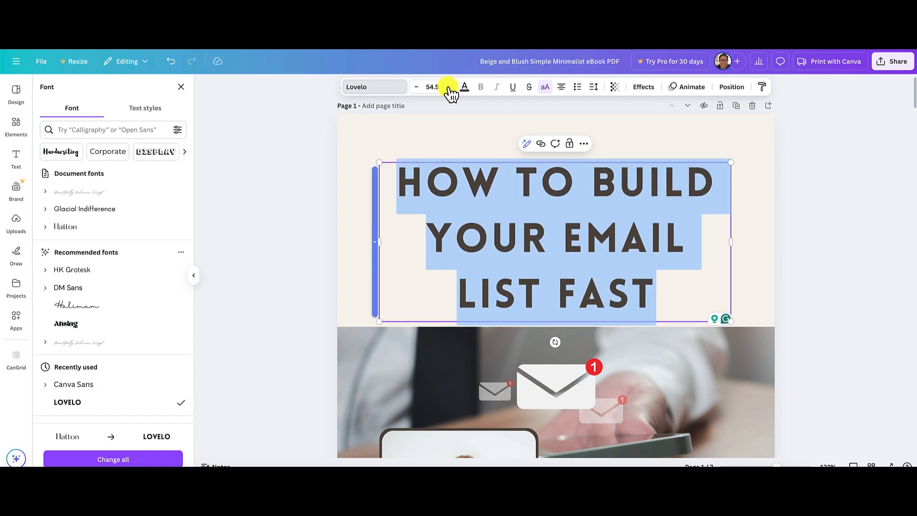
# Move the enlarged cover title up so it sits centred in the beige area above the banner photo.
pyautogui.click(800, 196)
pyautogui.click(747, 233)
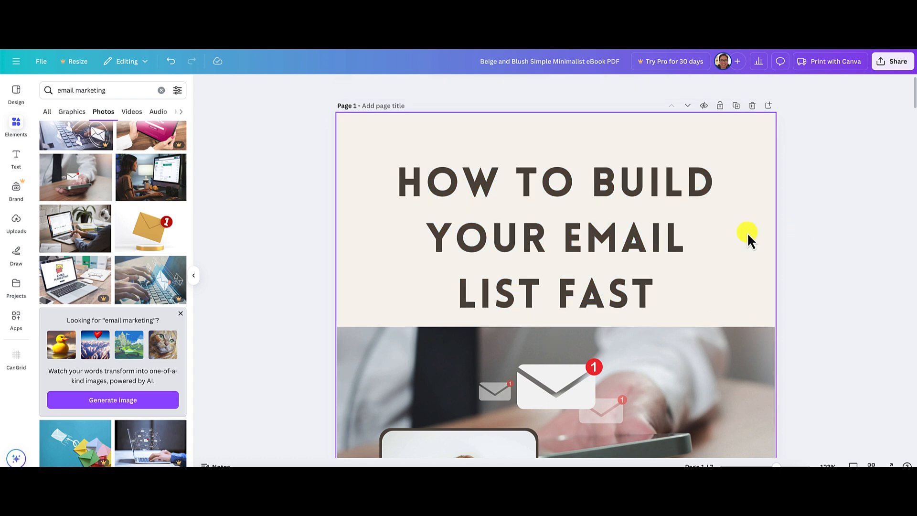
pyautogui.moveTo(658, 235); pyautogui.dragTo(655, 207)
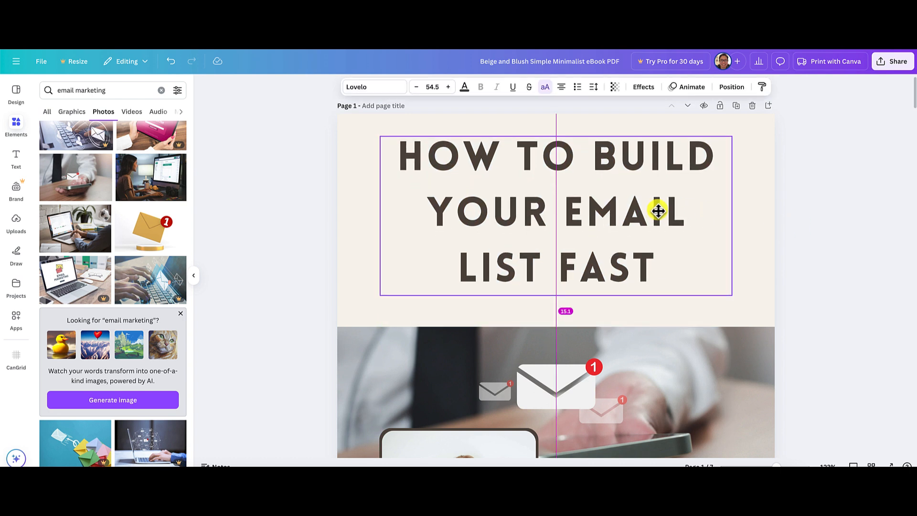
pyautogui.click(842, 237)
# Copy the blog article's opening sentence, "If you're a marketer, having a quality email list is critical to your success.".
pyautogui.scroll(-2, 842, 236)
pyautogui.scroll(-3, 842, 237)
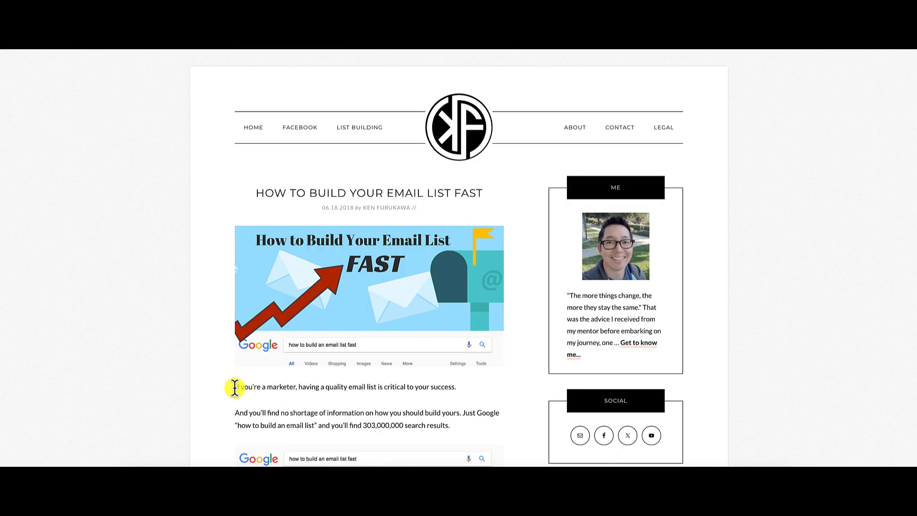
pyautogui.moveTo(235, 388); pyautogui.dragTo(446, 390)
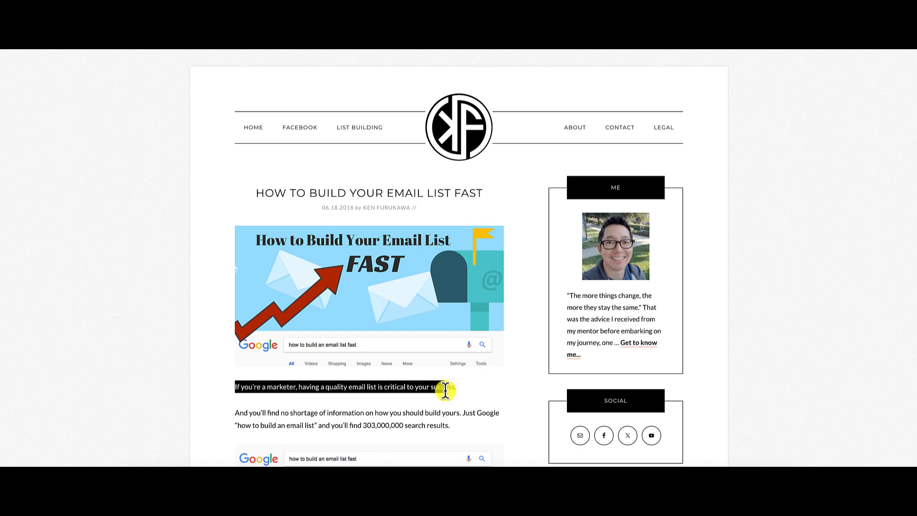
pyautogui.scroll(-1, 457, 392)
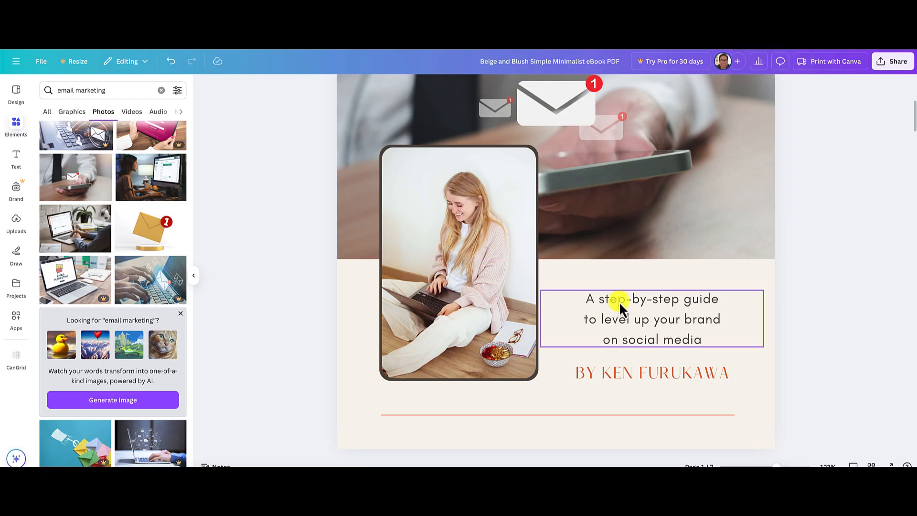
# Replace the cover's "A step-by-step guide" subtitle with the copied sentence, pasted to match the existing text style.
pyautogui.click(619, 302)
pyautogui.tripleClick(619, 300)
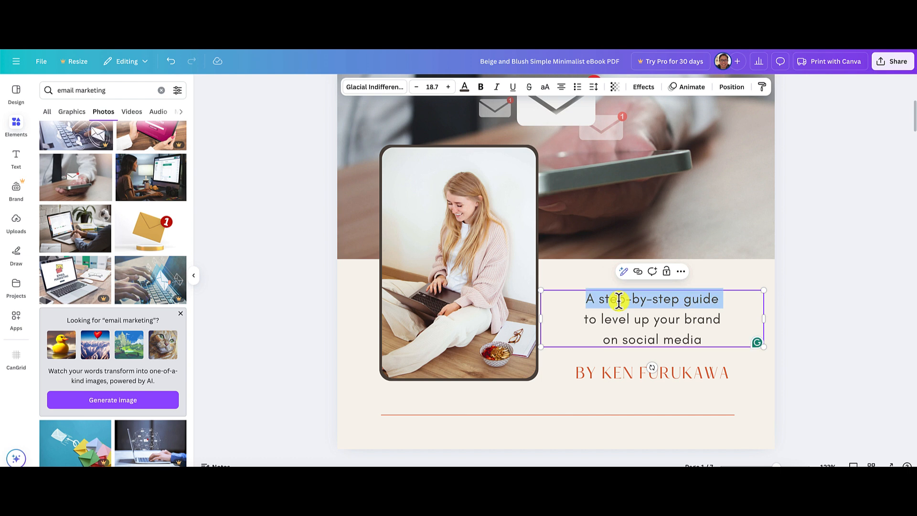
pyautogui.press('super+a')
pyautogui.rightClick(627, 317)
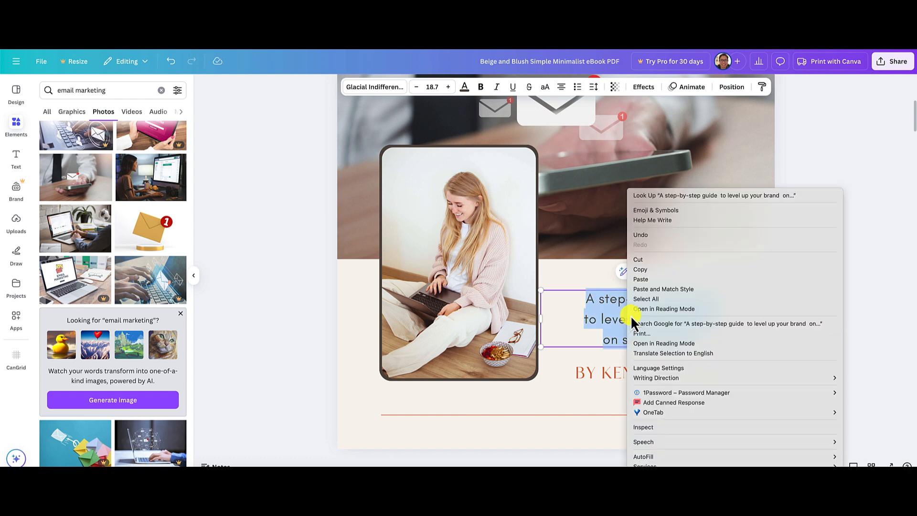
pyautogui.click(657, 290)
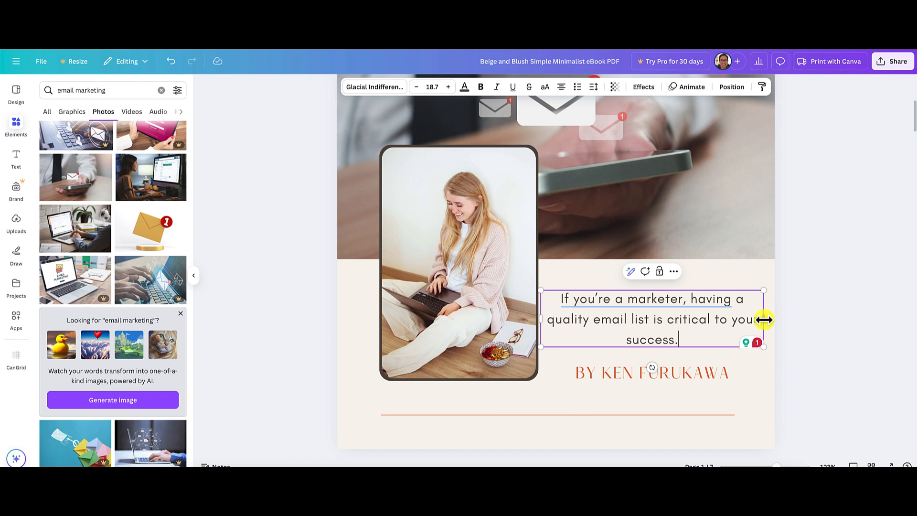
pyautogui.click(854, 338)
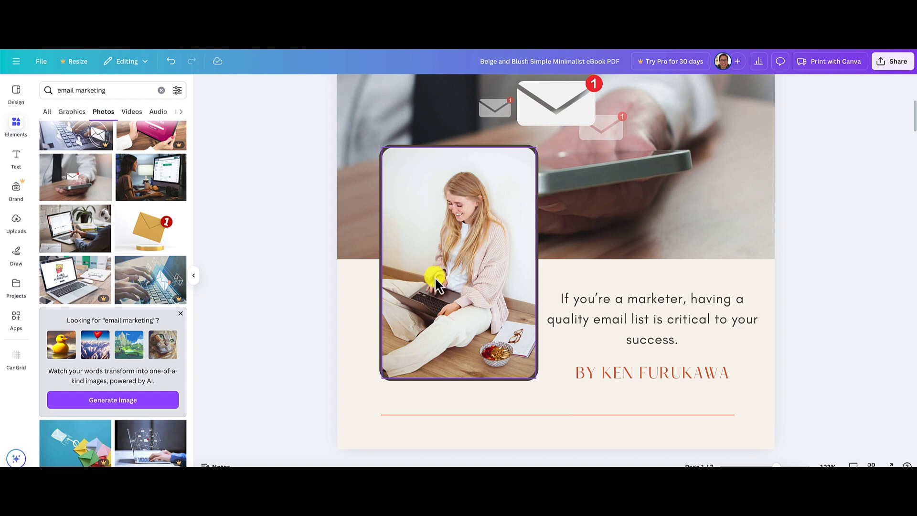
# Review the edited cover and the placeholder subheading, tip box and body text on page 2.
pyautogui.scroll(5, 859, 341)
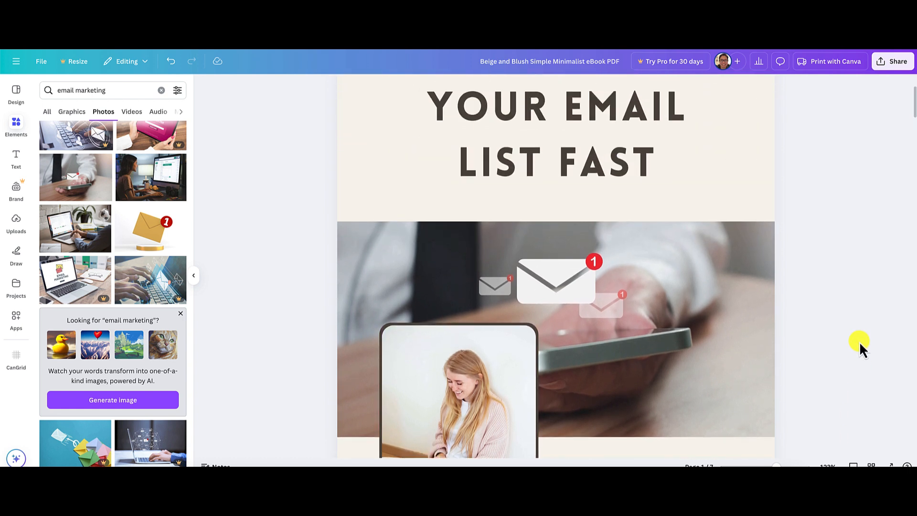
pyautogui.scroll(-5, 858, 341)
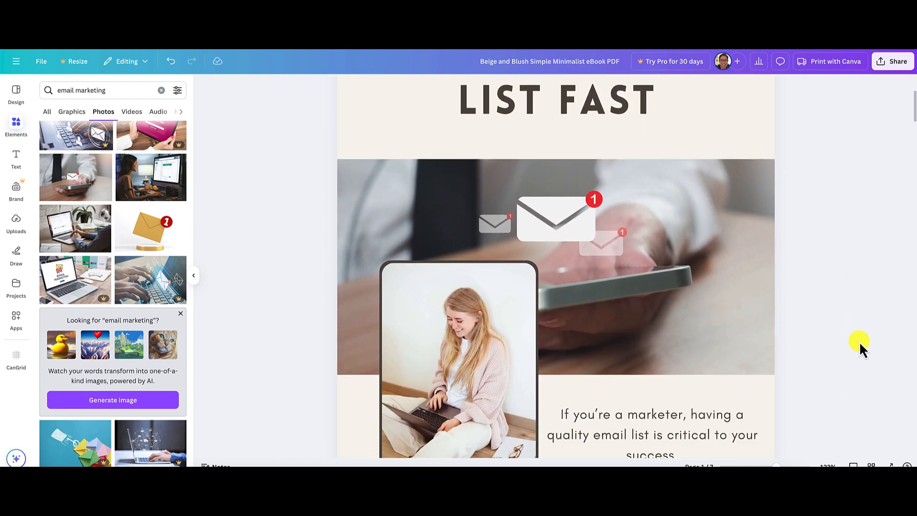
pyautogui.scroll(-4, 860, 343)
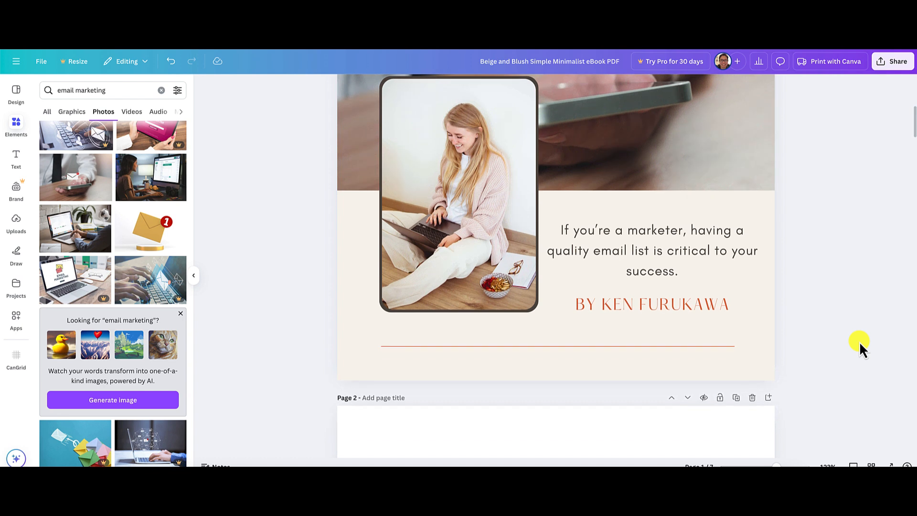
pyautogui.scroll(-3, 860, 344)
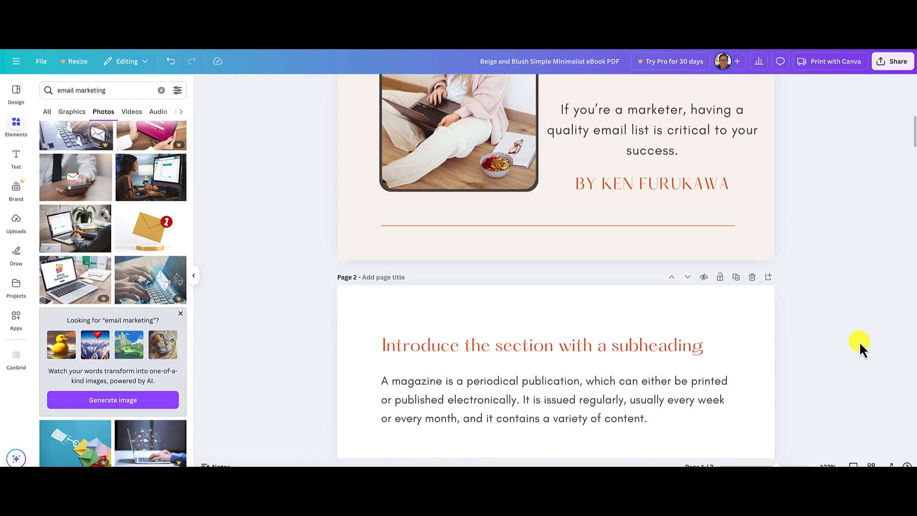
pyautogui.scroll(-9, 859, 342)
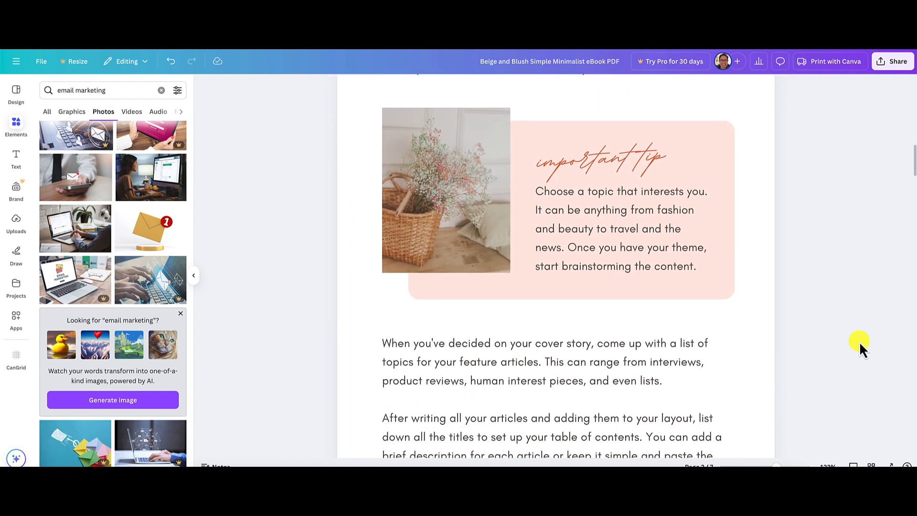
pyautogui.scroll(6, 859, 341)
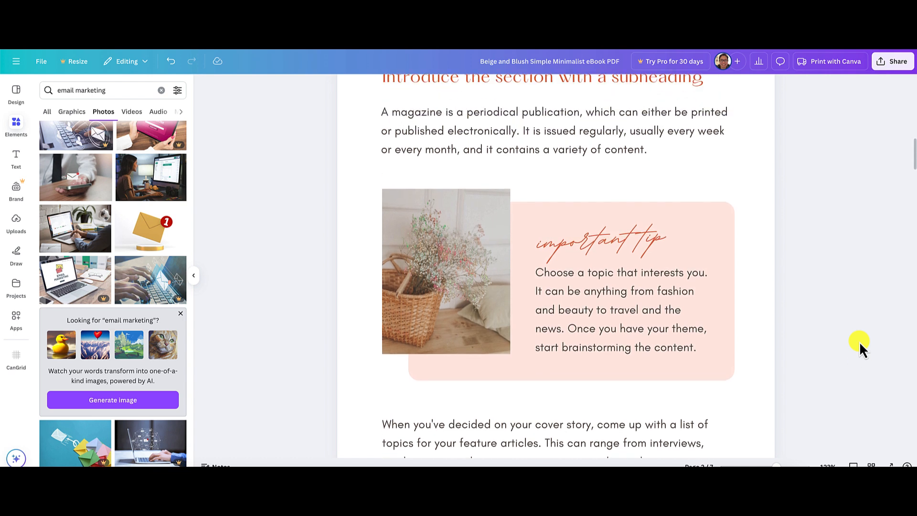
pyautogui.scroll(-3, 858, 341)
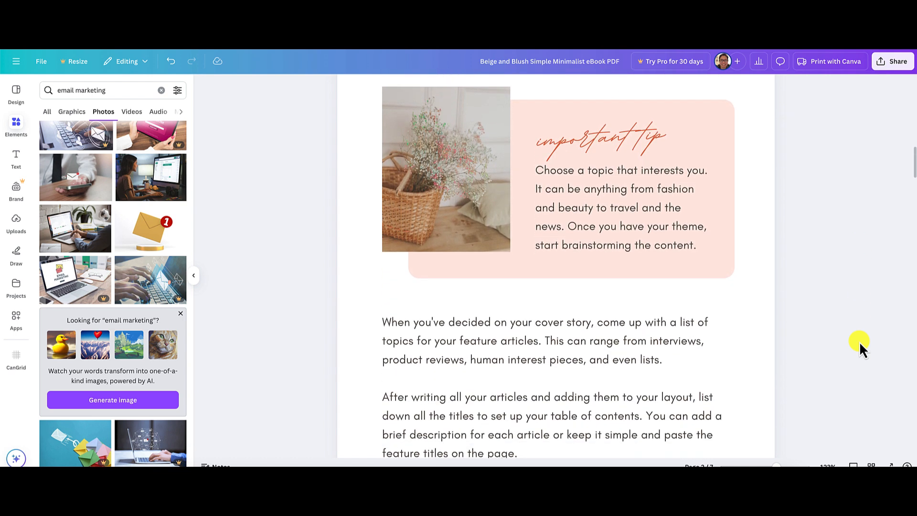
# Examine the blog article's section headings, tip and numbered list for content that suits the ebook's inner pages.
pyautogui.scroll(2, 858, 341)
pyautogui.scroll(1, 859, 341)
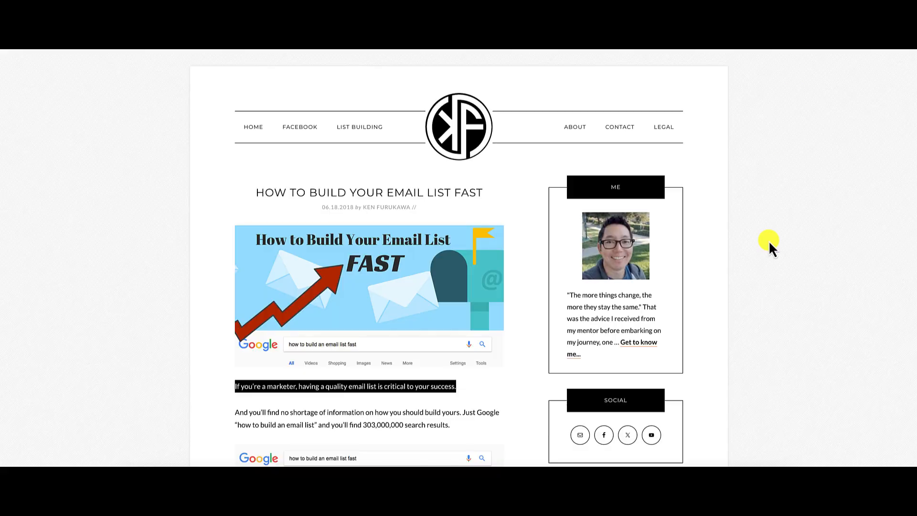
pyautogui.scroll(-8, 747, 325)
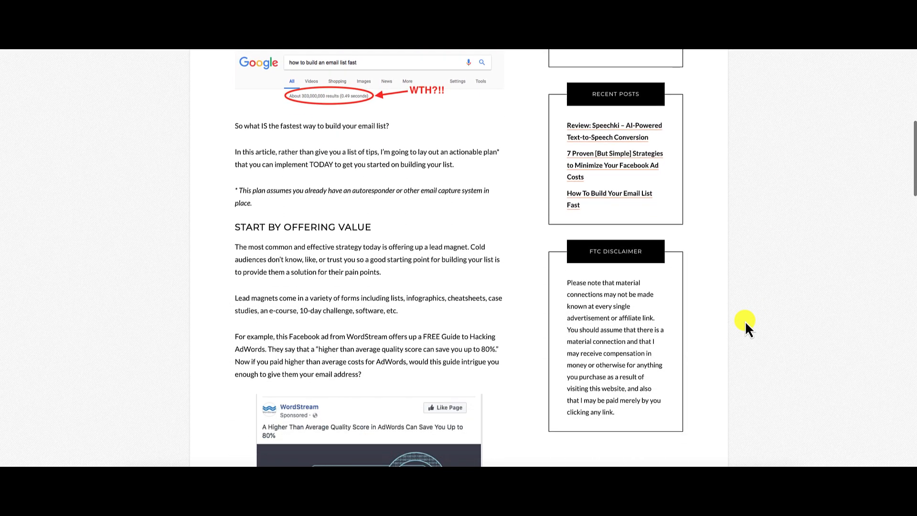
pyautogui.scroll(-7, 747, 326)
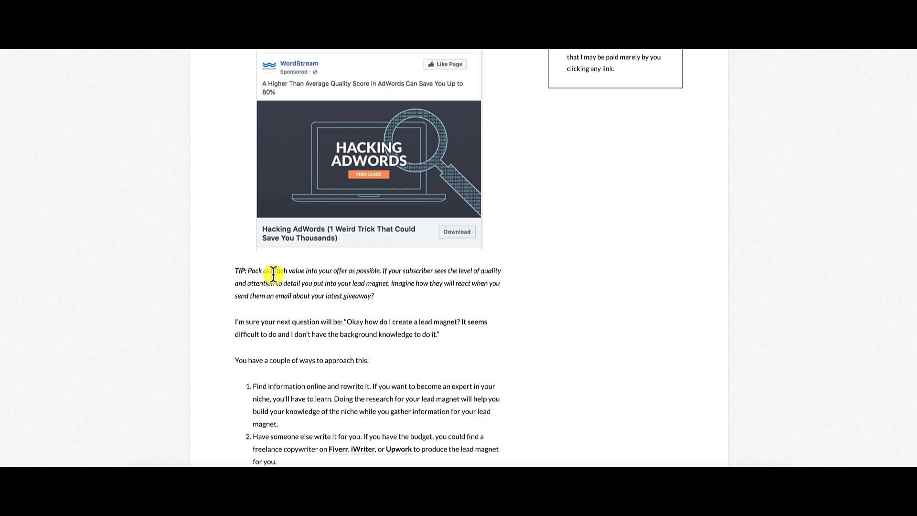
pyautogui.scroll(-10, 408, 290)
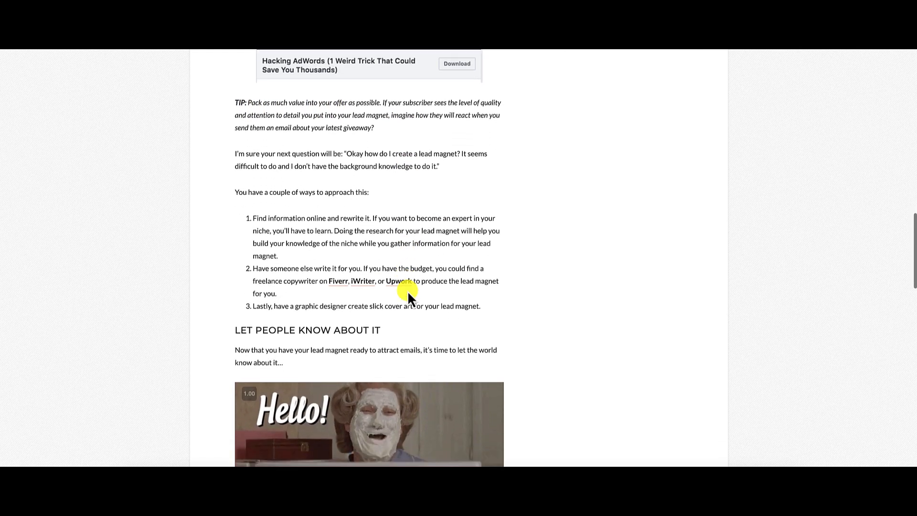
pyautogui.scroll(-2, 408, 290)
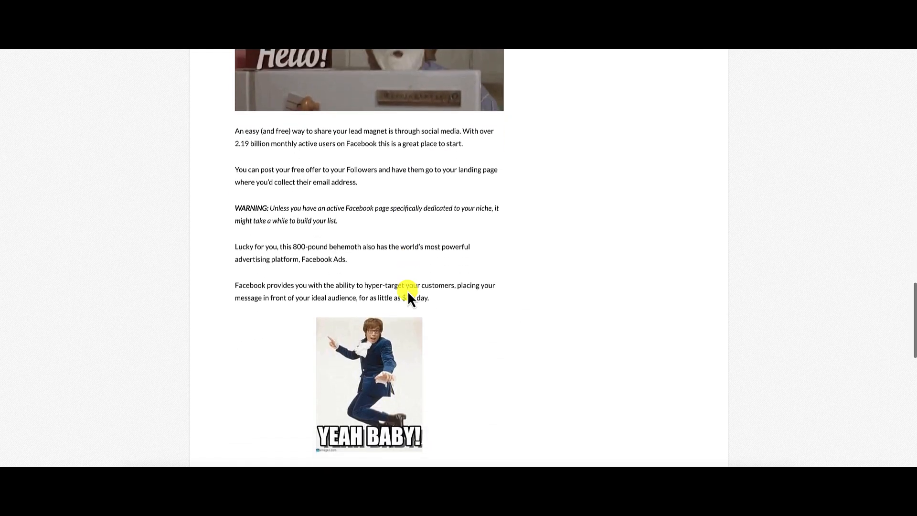
pyautogui.scroll(-9, 551, 300)
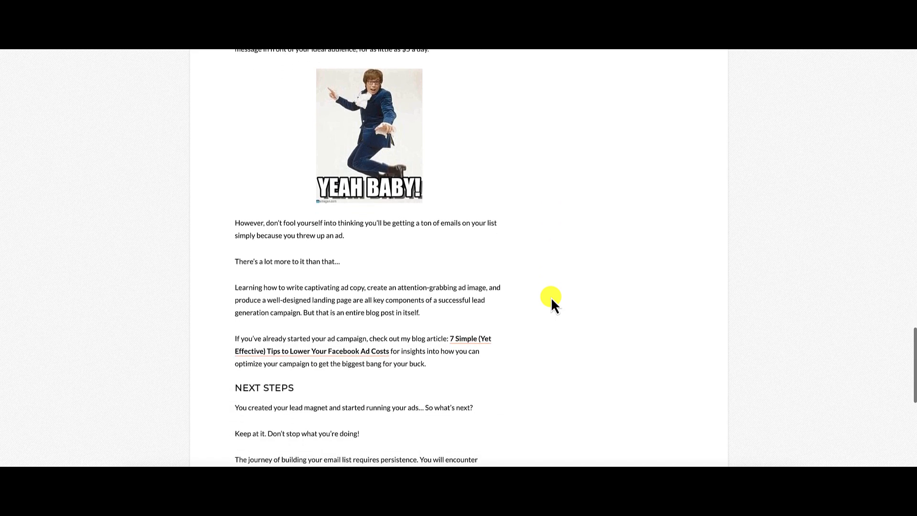
pyautogui.scroll(20, 552, 300)
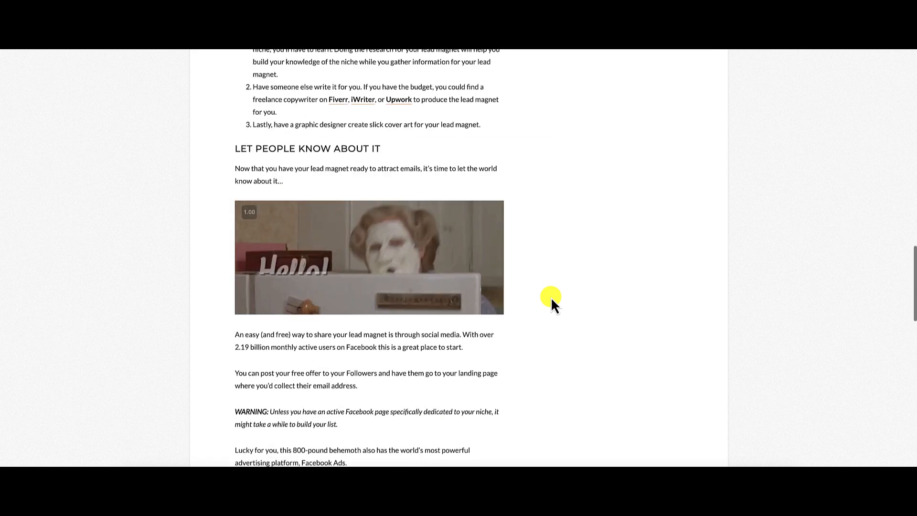
pyautogui.scroll(2, 552, 300)
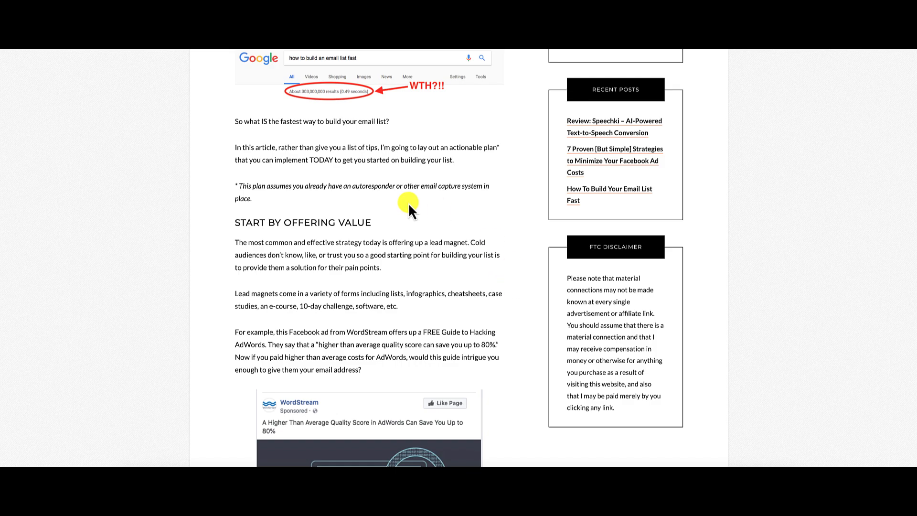
pyautogui.scroll(2, 752, 197)
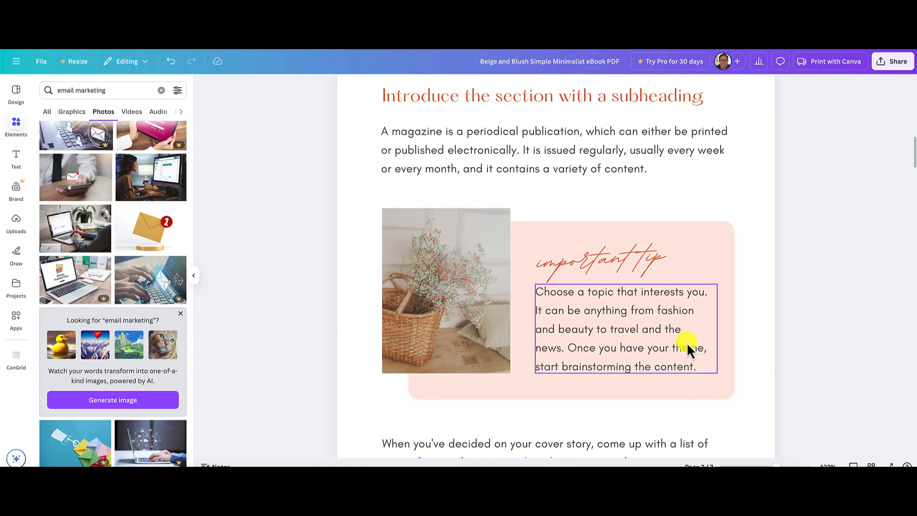
# Move page 5, with the three-item numbered list on a beige panel, up to page 2, directly behind the cover.
pyautogui.moveTo(776, 466); pyautogui.dragTo(767, 464)
pyautogui.scroll(-7, 738, 351)
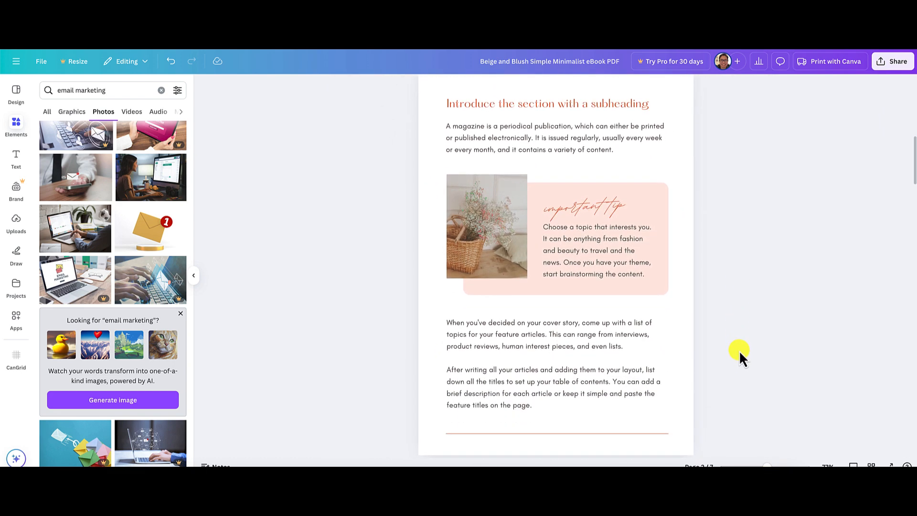
pyautogui.scroll(-3, 739, 351)
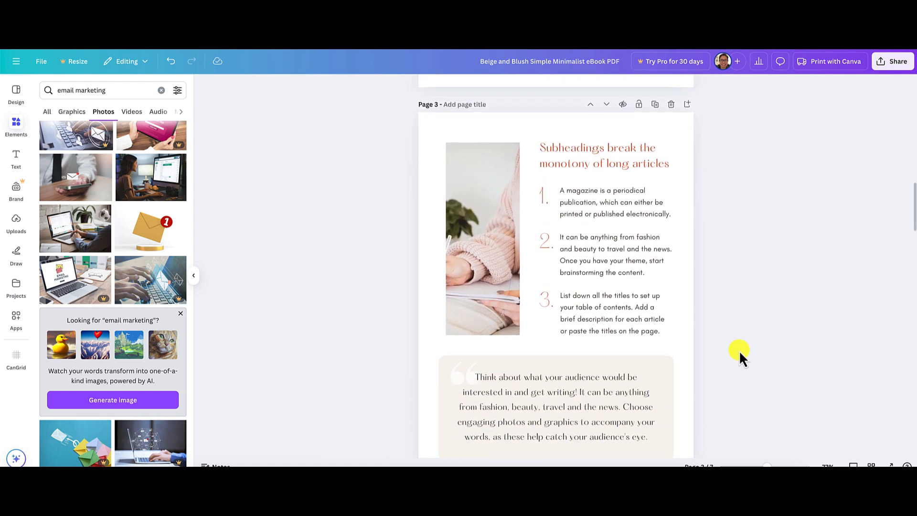
pyautogui.scroll(-8, 739, 351)
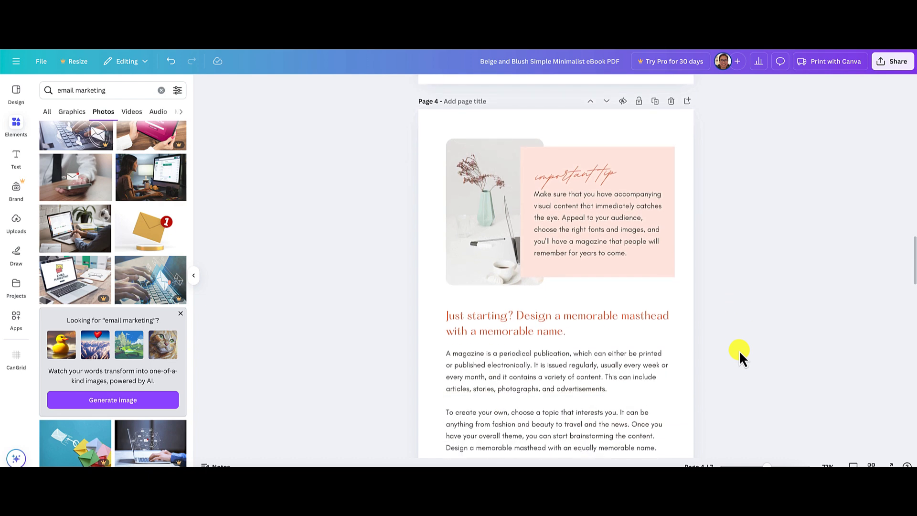
pyautogui.scroll(-8, 739, 350)
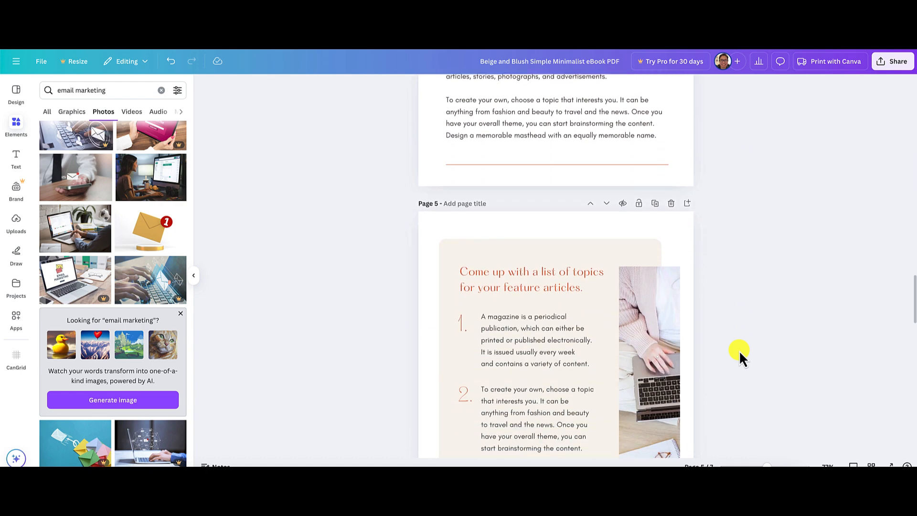
pyautogui.scroll(-4, 738, 350)
pyautogui.scroll(6, 739, 351)
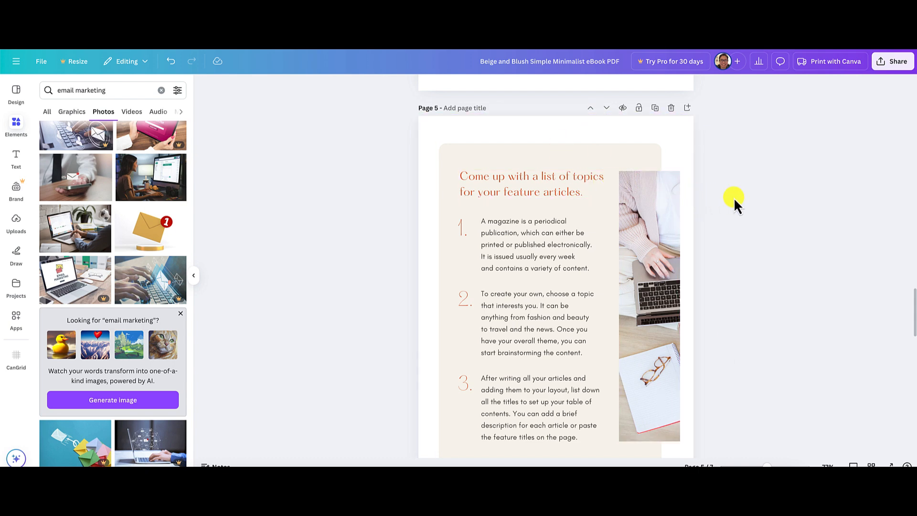
pyautogui.click(591, 110)
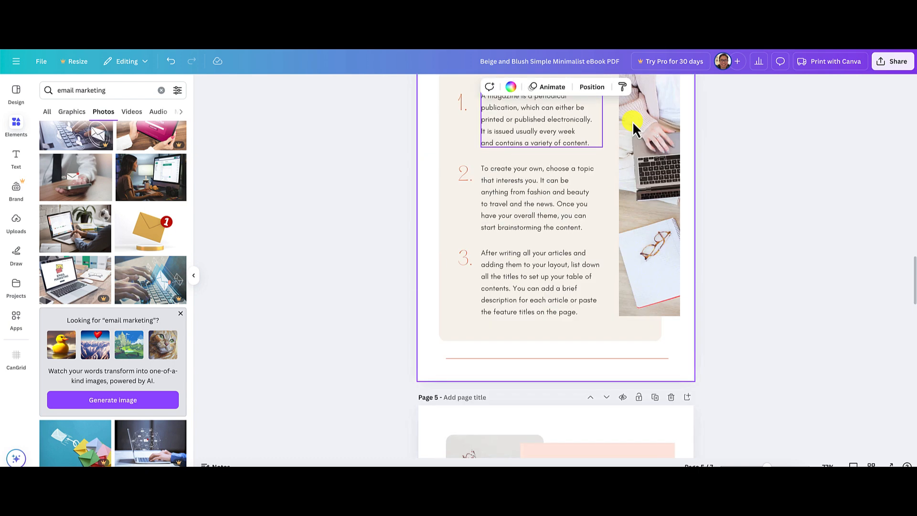
pyautogui.click(591, 107)
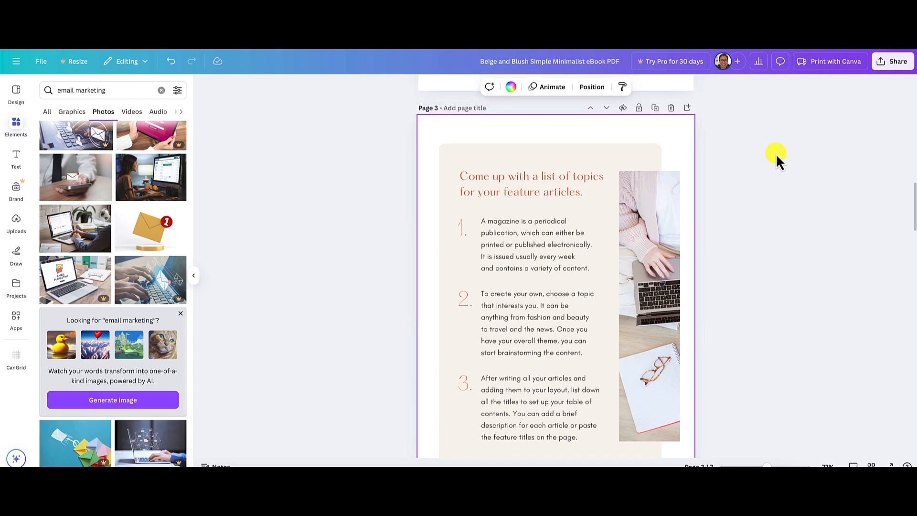
pyautogui.click(591, 208)
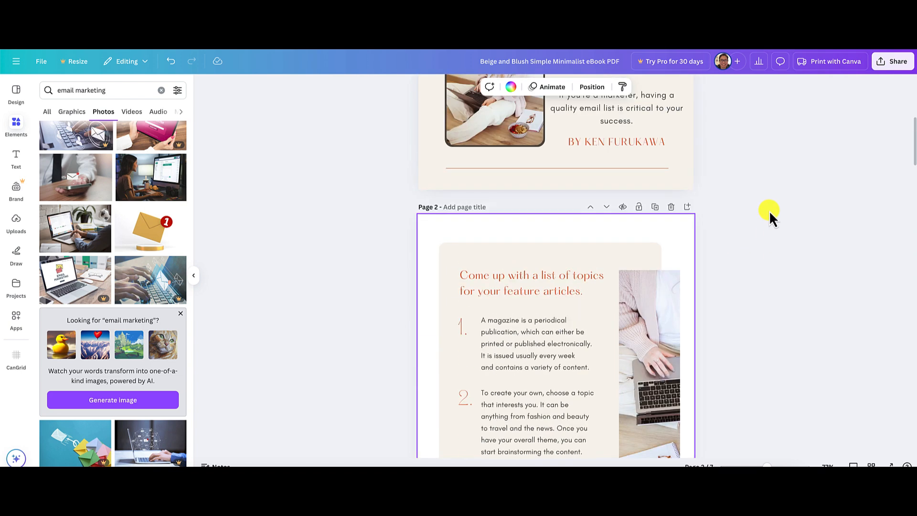
# Replace page 2's heading "Come up with a list of topics for your feature articles." with "Table of Contents".
pyautogui.scroll(4, 769, 210)
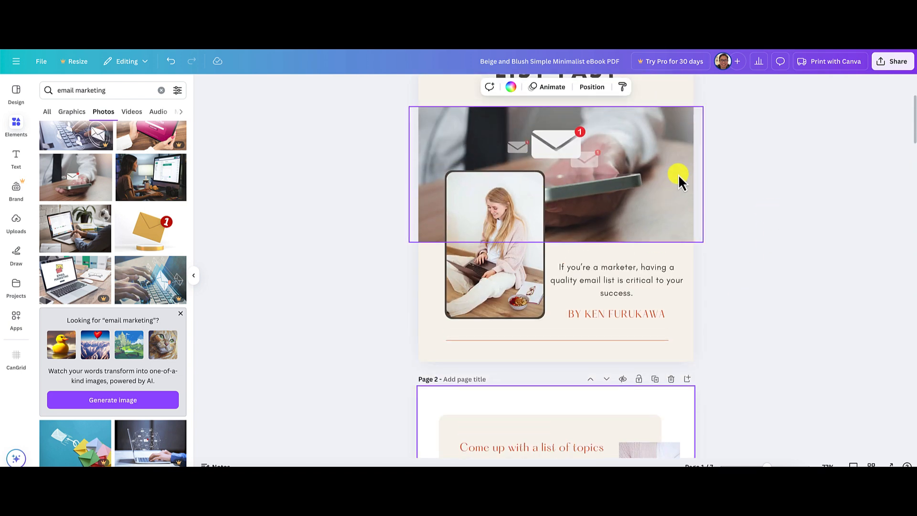
pyautogui.scroll(3, 632, 176)
pyautogui.scroll(-8, 706, 196)
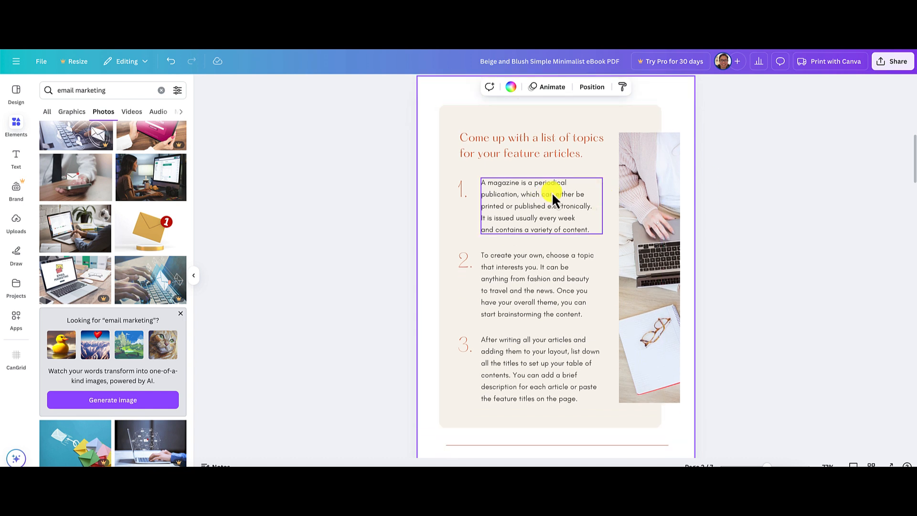
pyautogui.doubleClick(515, 151)
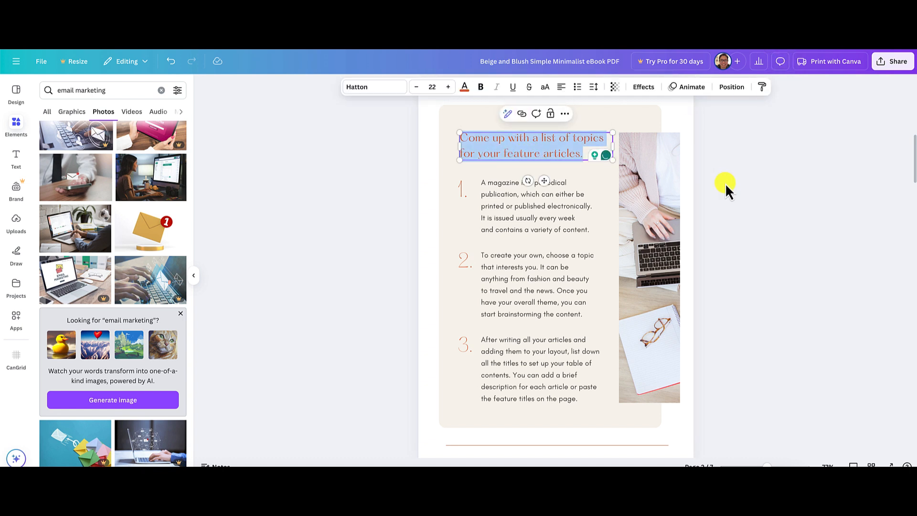
pyautogui.write('able of Contents')
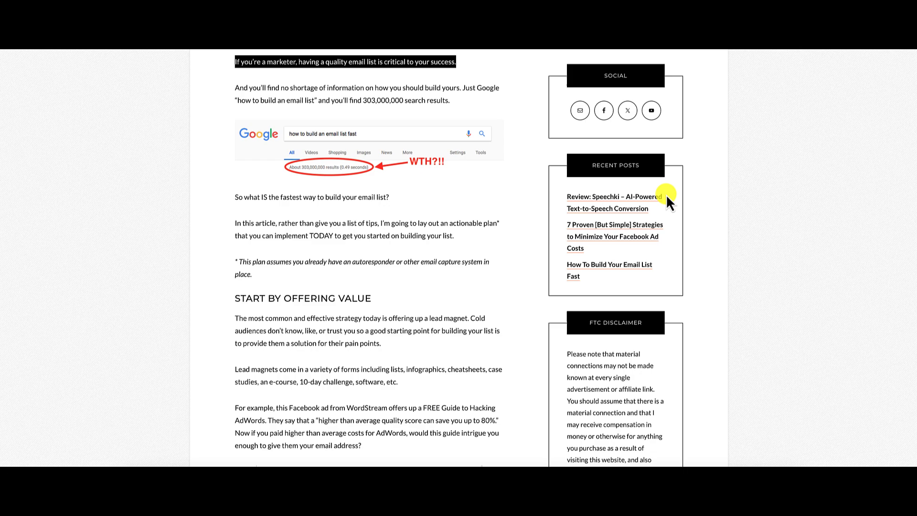
# Switch to the blog article and copy its first section heading, "Start by offering value".
pyautogui.scroll(9, 463, 203)
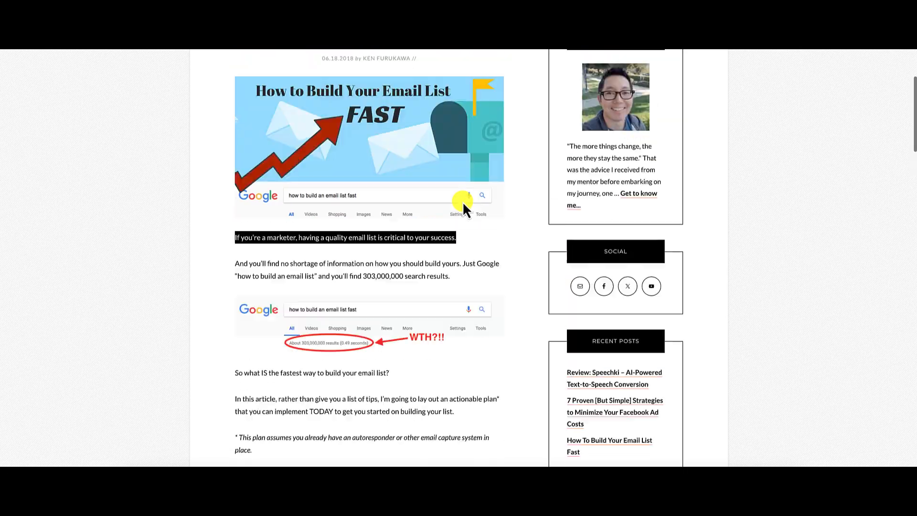
pyautogui.scroll(-9, 462, 200)
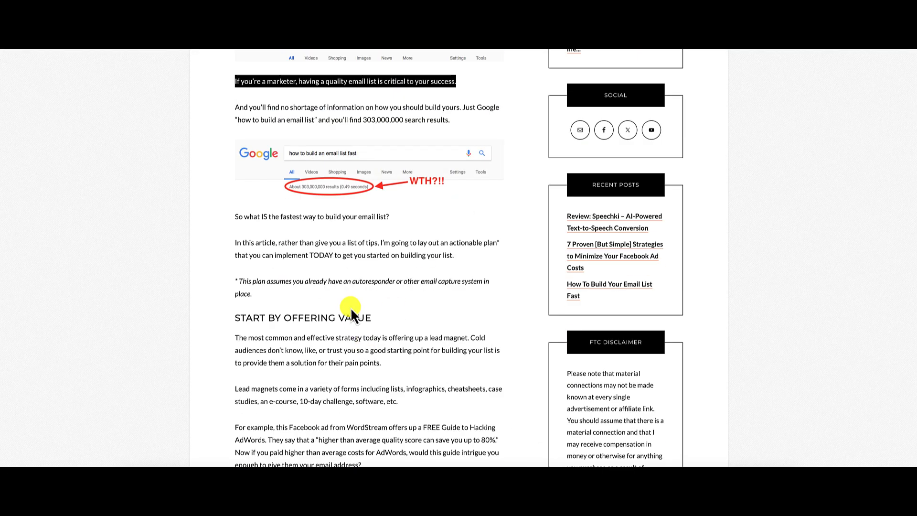
pyautogui.scroll(-9, 351, 307)
pyautogui.scroll(-15, 350, 307)
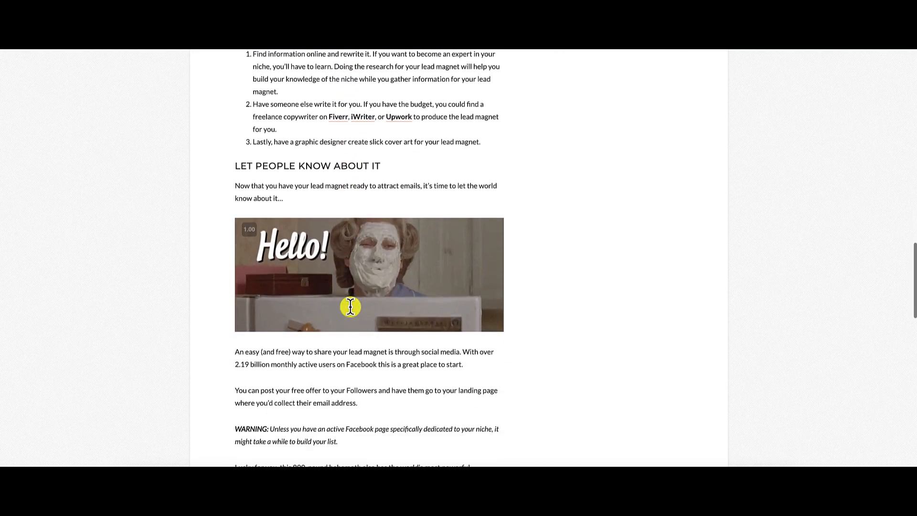
pyautogui.scroll(-7, 350, 307)
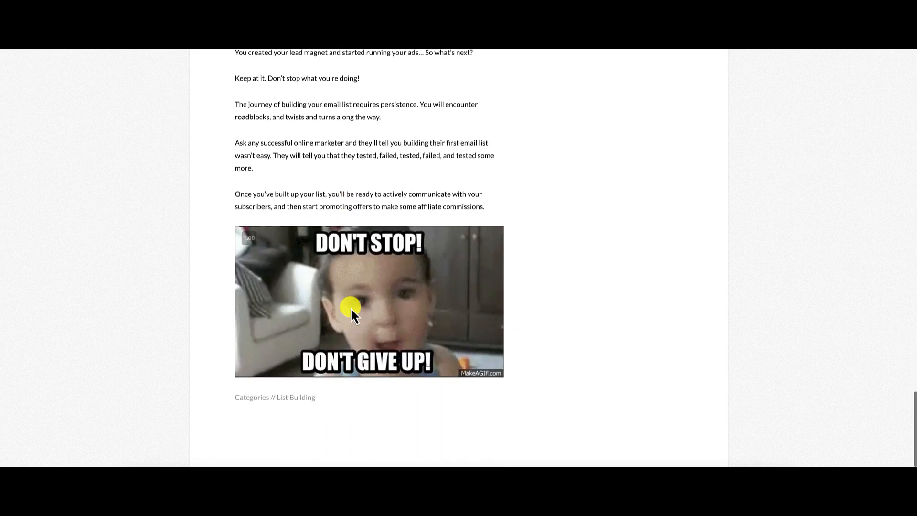
pyautogui.scroll(18, 350, 308)
pyautogui.scroll(12, 351, 308)
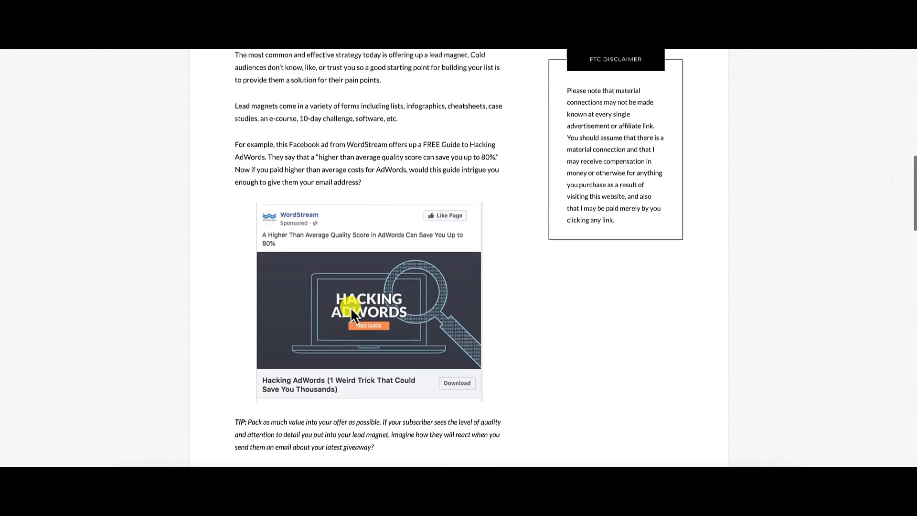
pyautogui.scroll(3, 351, 307)
pyautogui.scroll(-2, 350, 308)
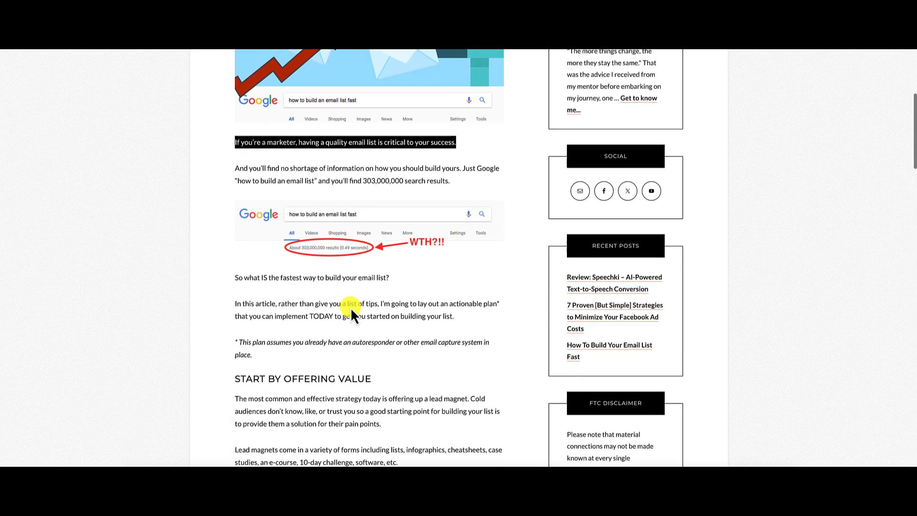
pyautogui.moveTo(235, 342); pyautogui.dragTo(376, 343)
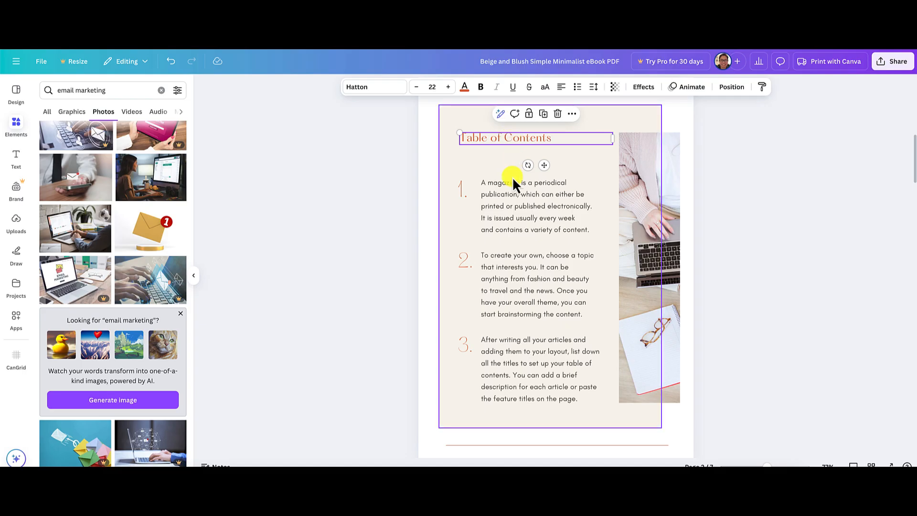
# Replace the first item's placeholder text in the table of contents with the copied heading "Start by offering value".
pyautogui.click(507, 195)
pyautogui.doubleClick(505, 196)
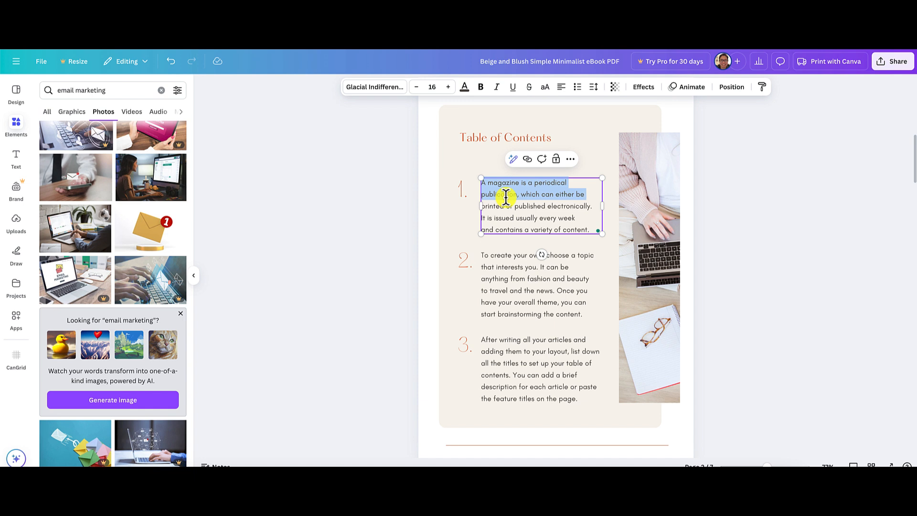
pyautogui.scroll(-1, 505, 197)
pyautogui.hotkey('ctrl', 'a')
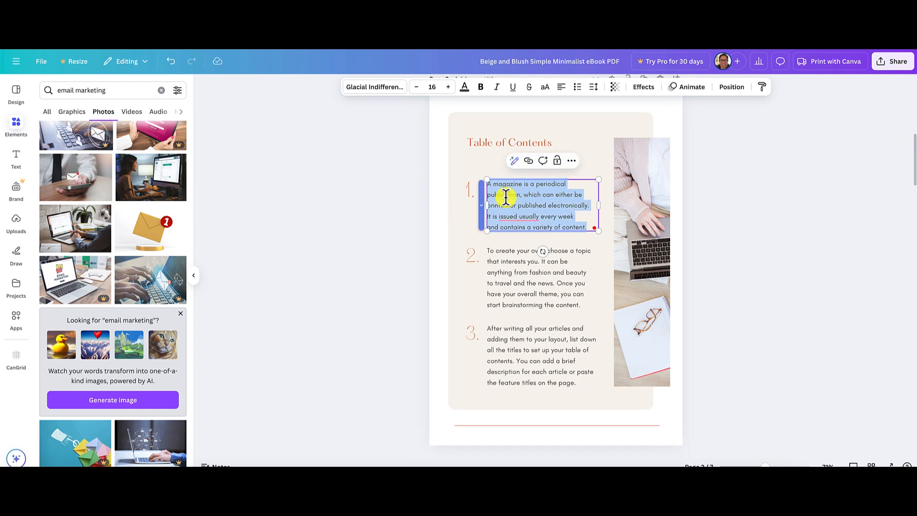
pyautogui.write('Start by offering value')
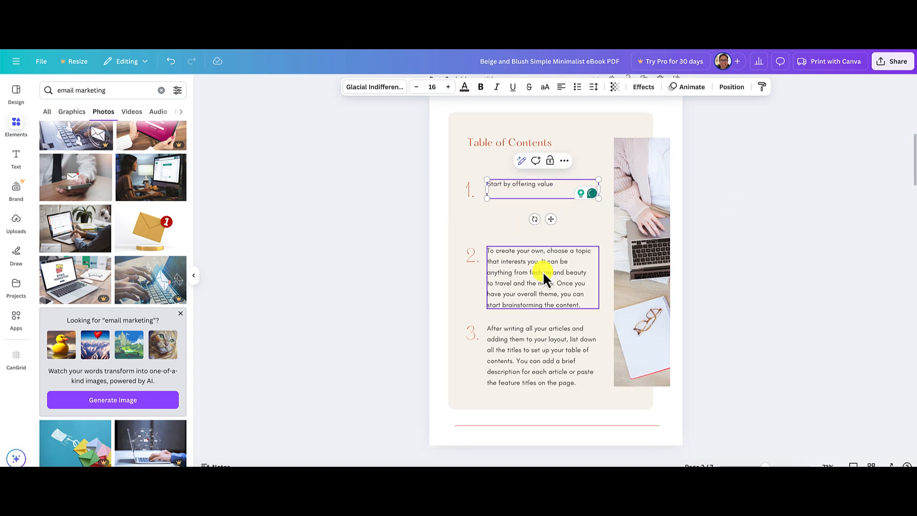
# Copy the article's second section heading, "Let people know about it", and return to the ebook's table of contents page.
pyautogui.click(766, 29)
pyautogui.scroll(-1, 732, 304)
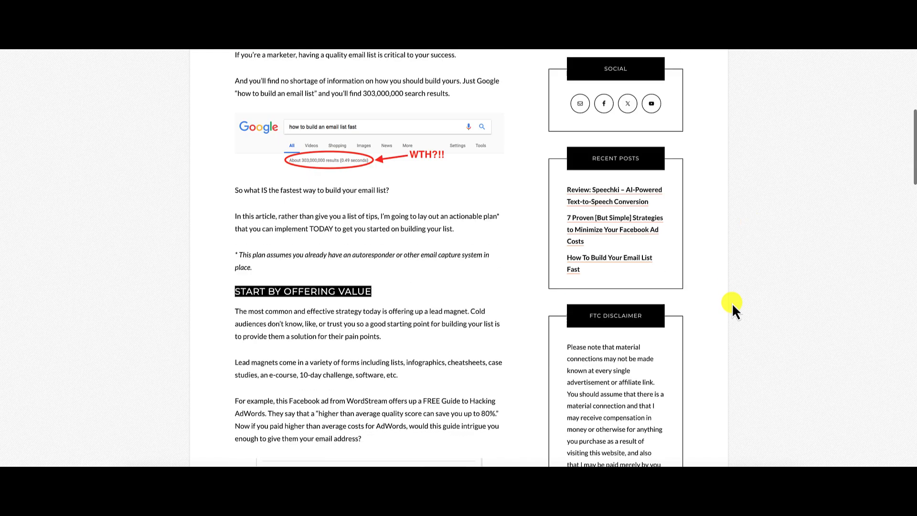
pyautogui.scroll(-10, 733, 308)
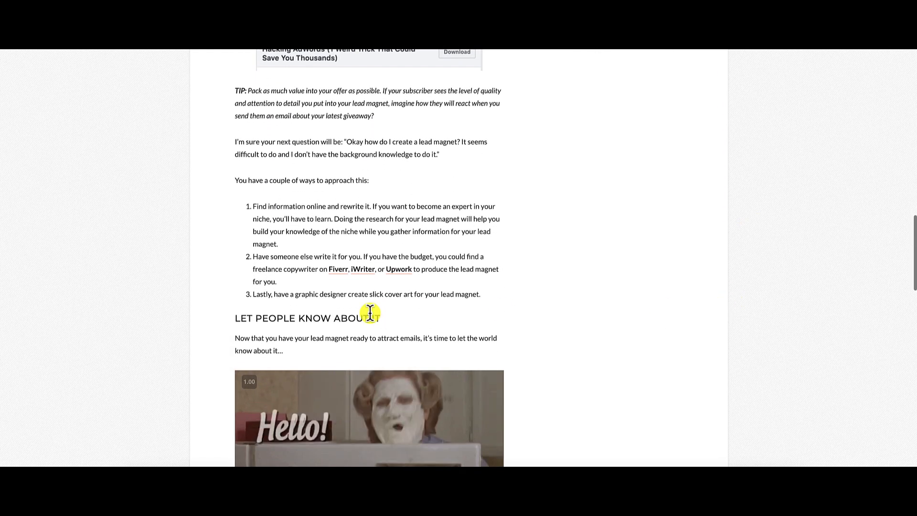
pyautogui.tripleClick(328, 318)
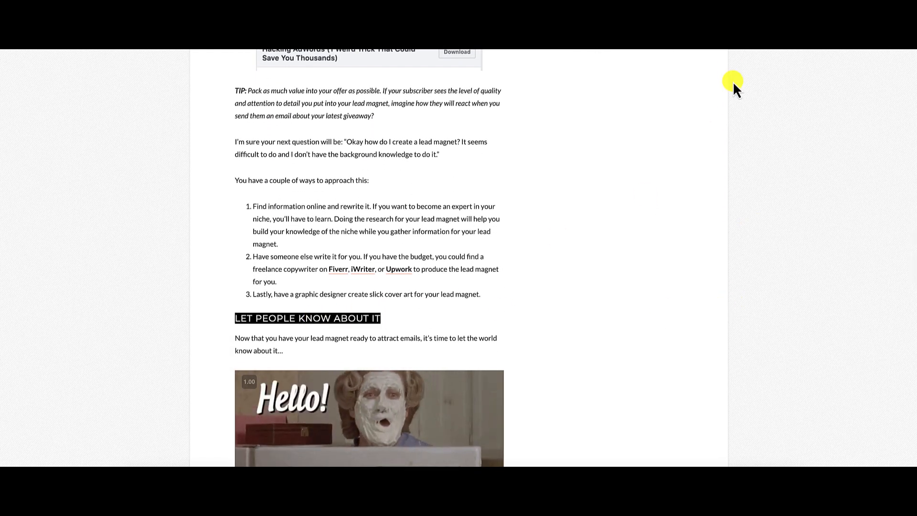
pyautogui.click(731, 29)
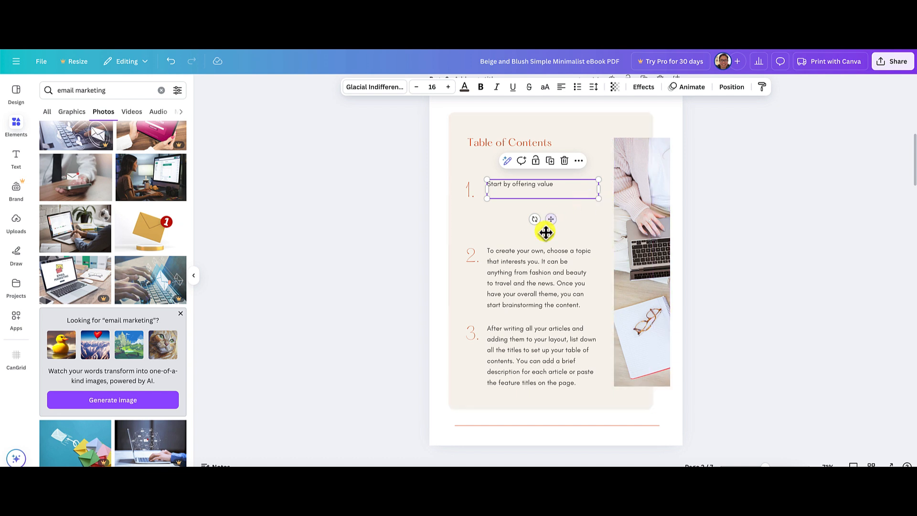
# Replace the second item's placeholder text in the table of contents with the copied heading "Let People Know About It".
pyautogui.tripleClick(528, 270)
pyautogui.hotkey('ctrl', 'a')
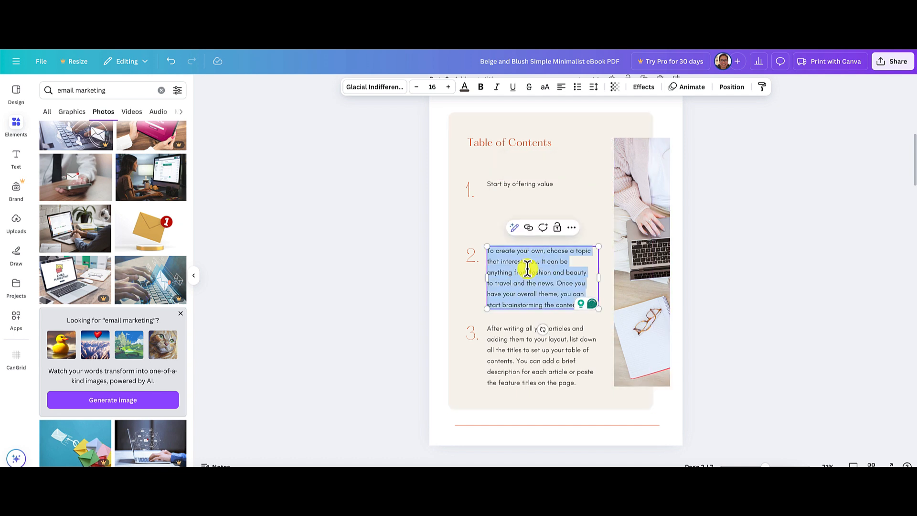
pyautogui.write('Let People Know About It')
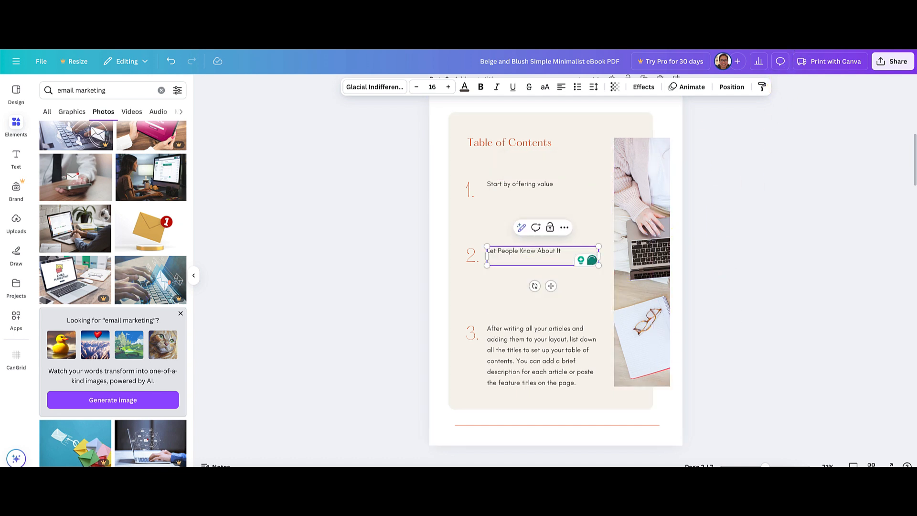
# Switch to the blog article and copy its third section heading, "Next Steps".
pyautogui.click(685, 28)
pyautogui.scroll(-10, 685, 258)
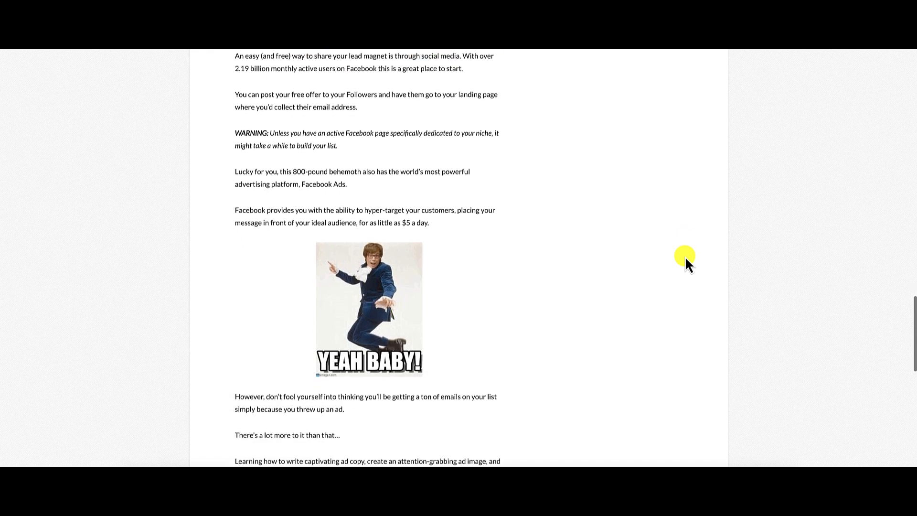
pyautogui.scroll(-5, 685, 256)
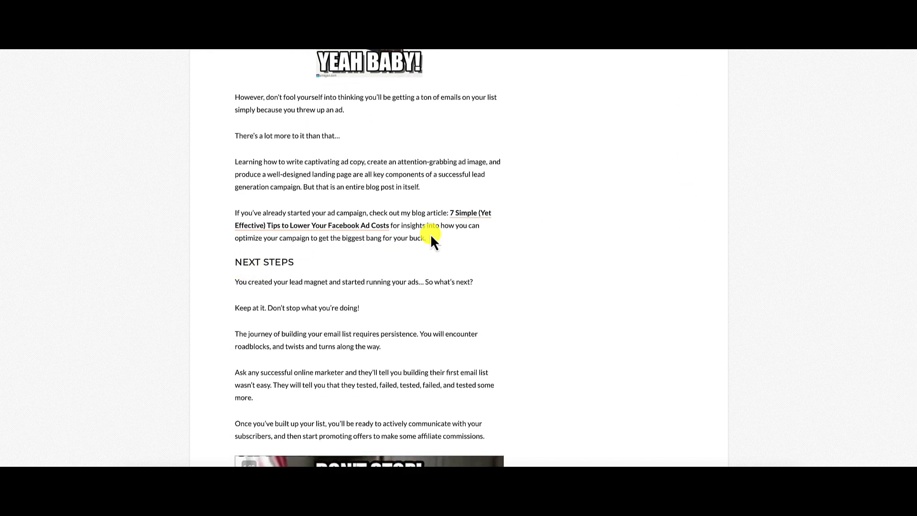
pyautogui.moveTo(233, 262); pyautogui.dragTo(295, 262)
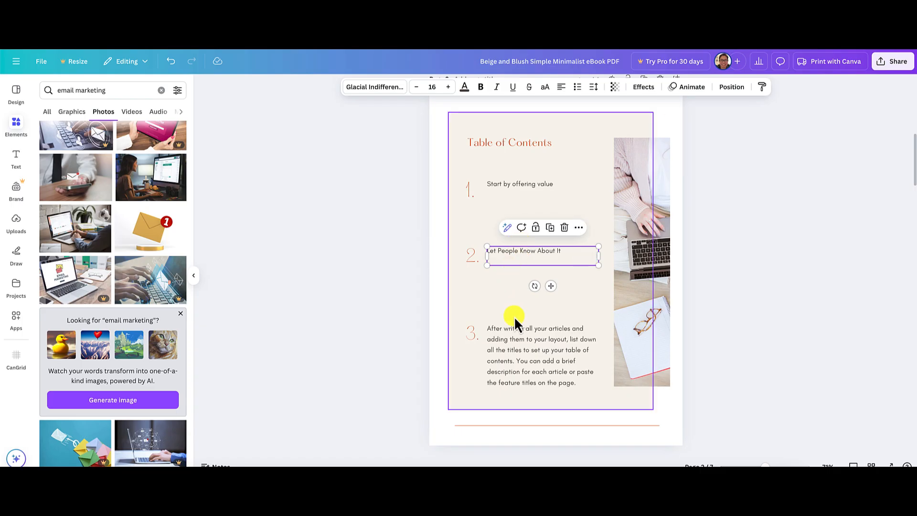
pyautogui.click(517, 340)
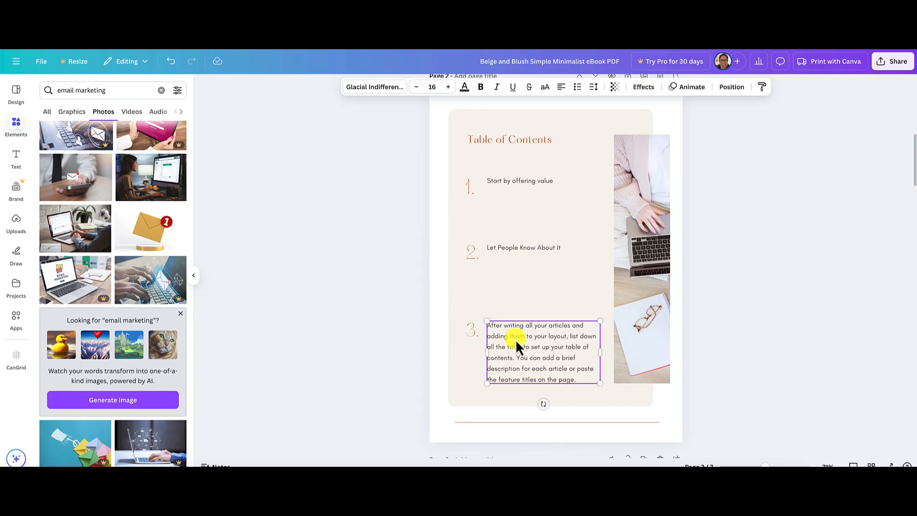
pyautogui.hotkey('ctrl', 'a')
pyautogui.write('Next steps')
pyautogui.doubleClick(531, 340)
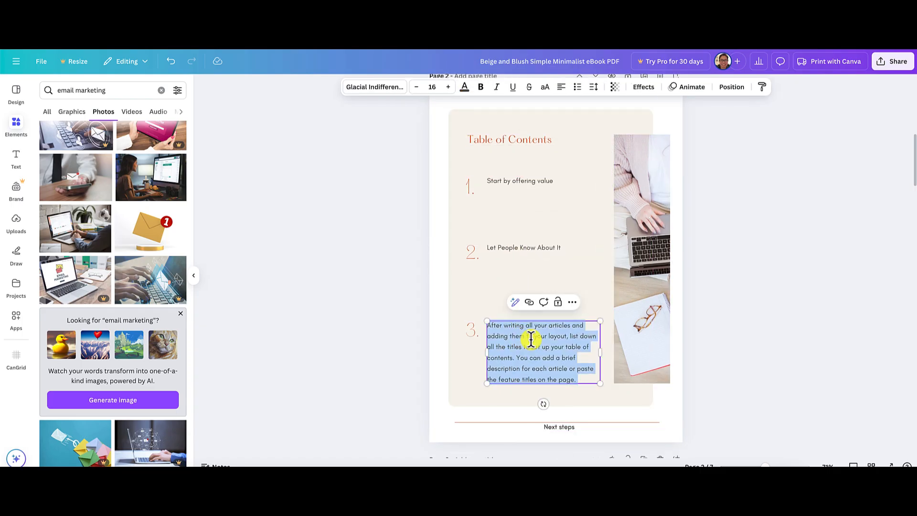
pyautogui.click(790, 369)
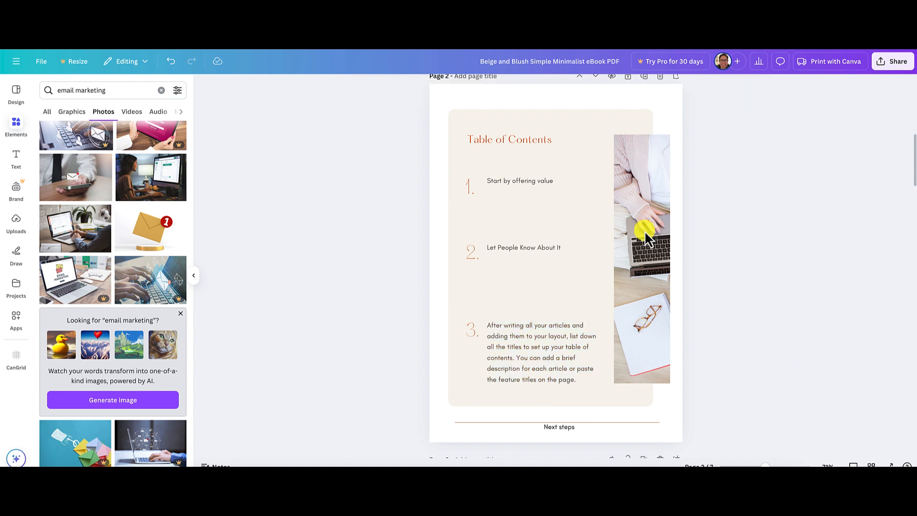
pyautogui.click(170, 61)
pyautogui.click(560, 428)
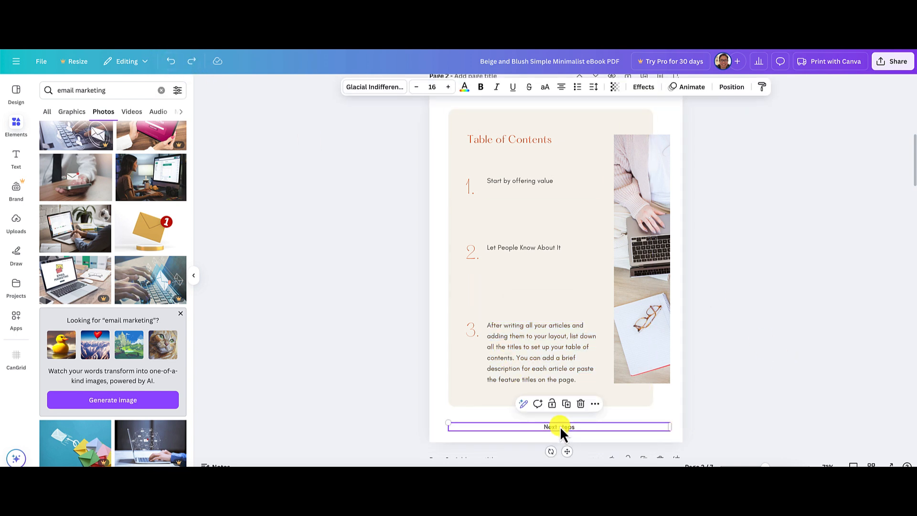
pyautogui.click(171, 61)
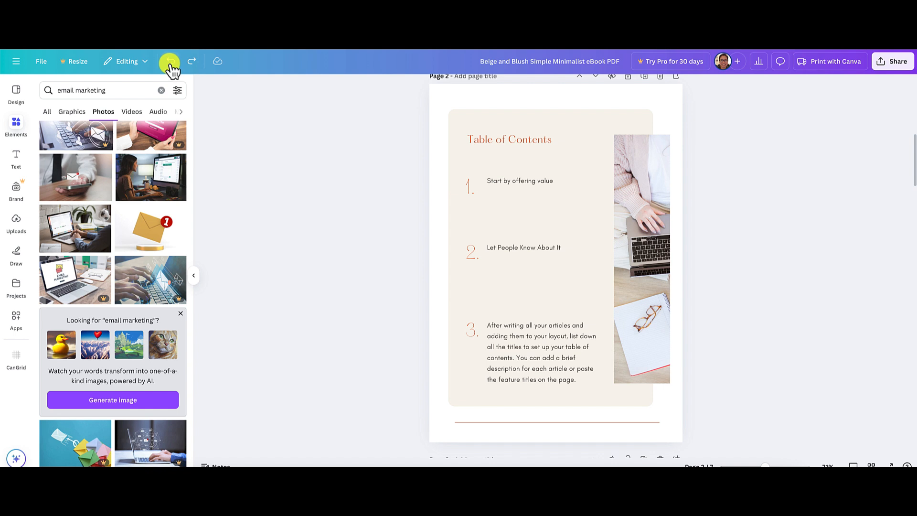
# Replace all of the third item's placeholder text in the table of contents with "Next steps".
pyautogui.click(539, 333)
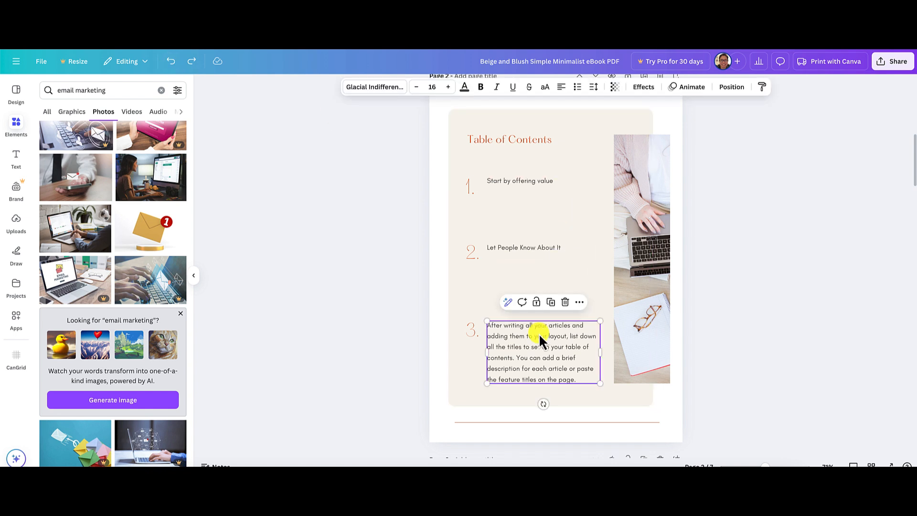
pyautogui.hotkey('ctrl', 'a')
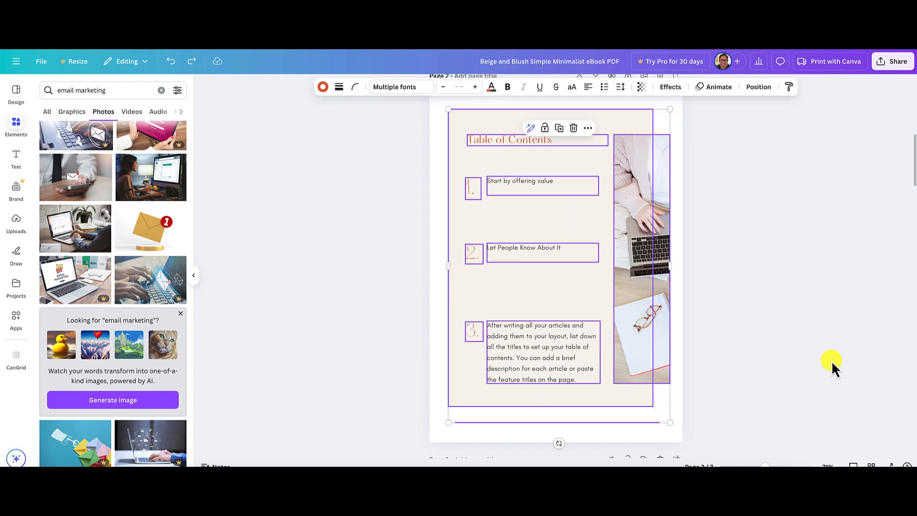
pyautogui.click(531, 362)
pyautogui.click(531, 358)
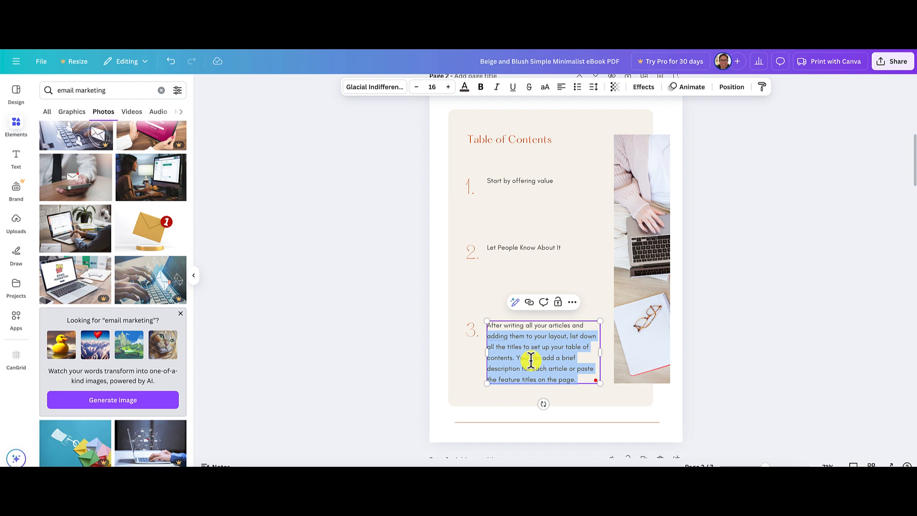
pyautogui.write('Next steps')
pyautogui.click(796, 365)
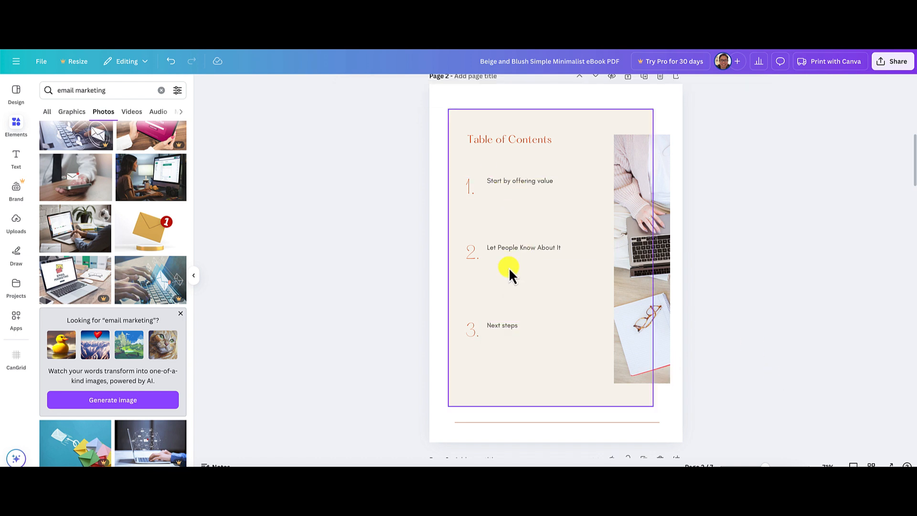
# Increase the font size of the first table of contents item, "Start by offering value", to 35.
pyautogui.click(513, 185)
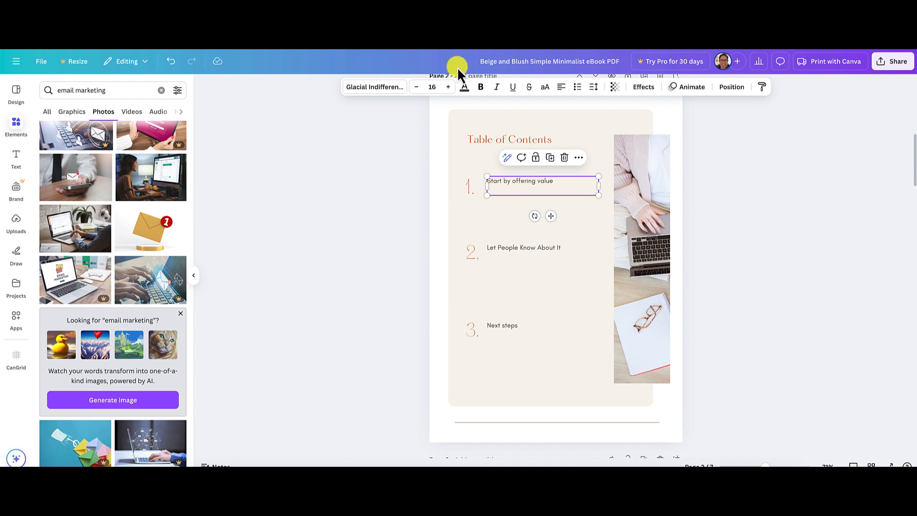
pyautogui.click(448, 87)
pyautogui.click(448, 86)
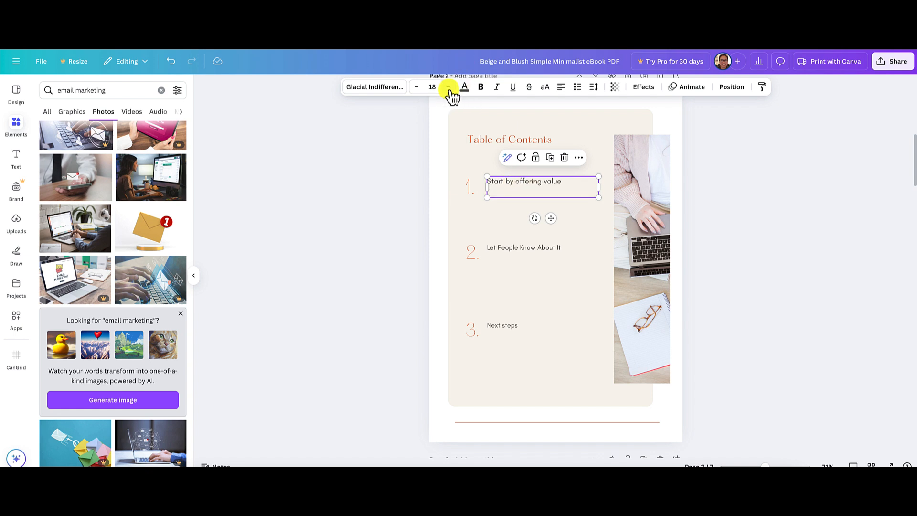
pyautogui.click(448, 86)
pyautogui.click(448, 87)
pyautogui.click(448, 86)
pyautogui.click(448, 87)
pyautogui.click(448, 87)
pyautogui.click(448, 86)
pyautogui.click(448, 86)
pyautogui.click(448, 87)
pyautogui.click(448, 87)
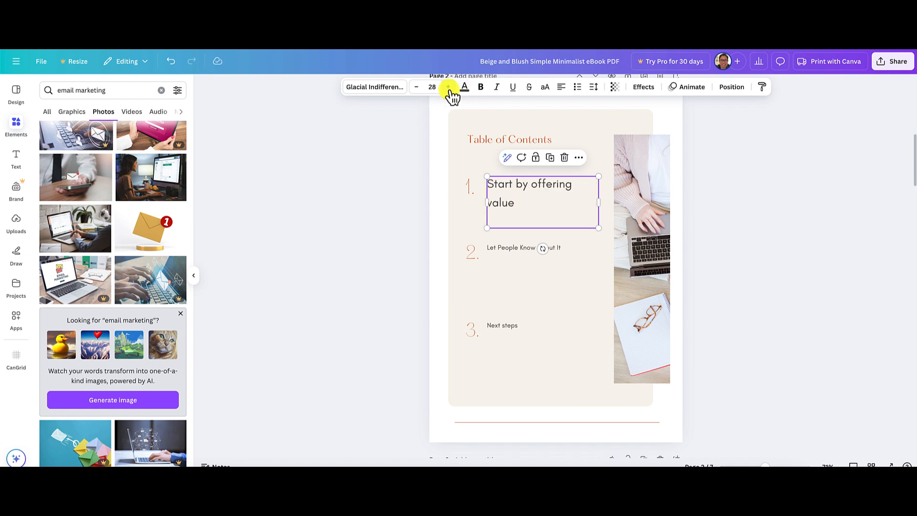
pyautogui.click(448, 86)
pyautogui.click(449, 86)
pyautogui.click(448, 87)
pyautogui.click(448, 87)
pyautogui.click(448, 86)
pyautogui.click(448, 87)
pyautogui.click(448, 86)
pyautogui.click(448, 86)
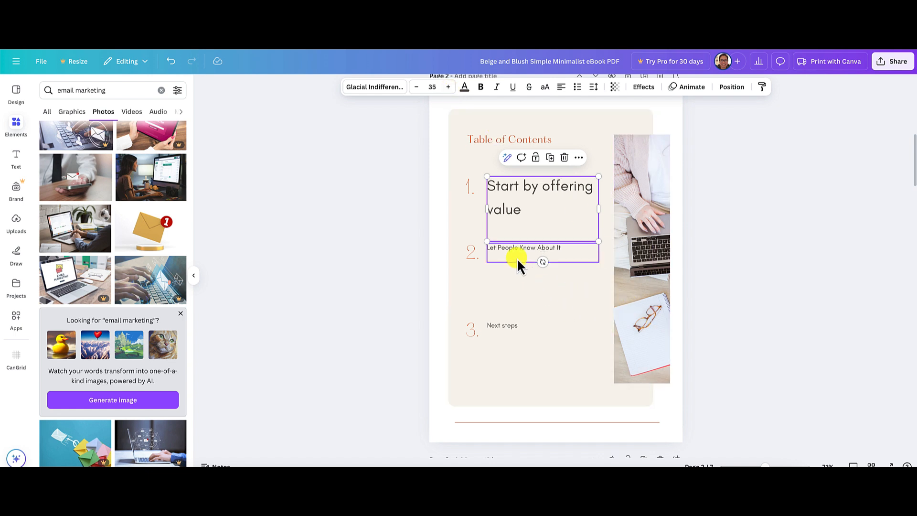
# Set the second item, "Let People Know About It", to font size 35 to match the first item.
pyautogui.click(513, 256)
pyautogui.click(448, 87)
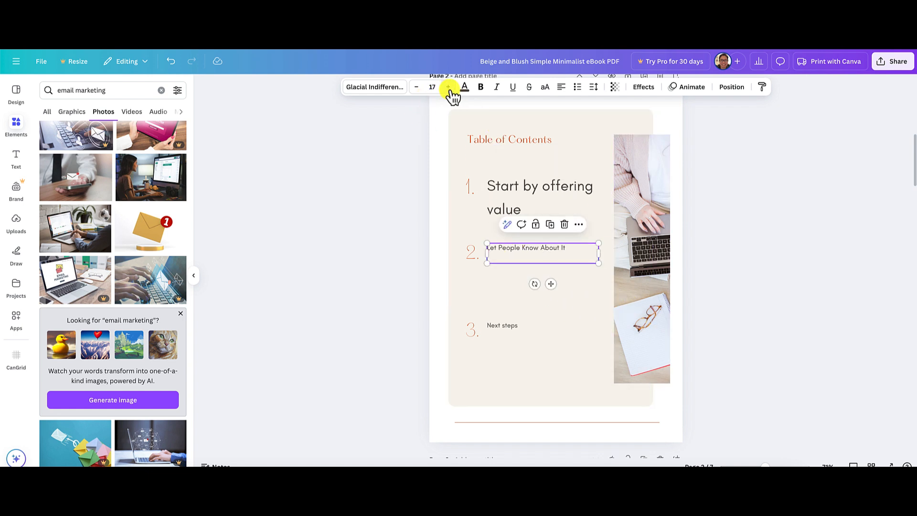
pyautogui.click(509, 183)
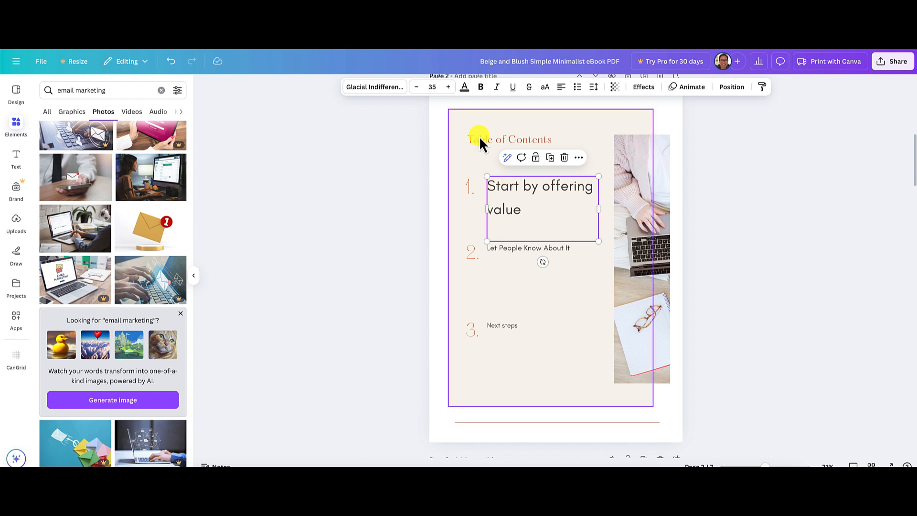
pyautogui.click(505, 256)
pyautogui.click(432, 86)
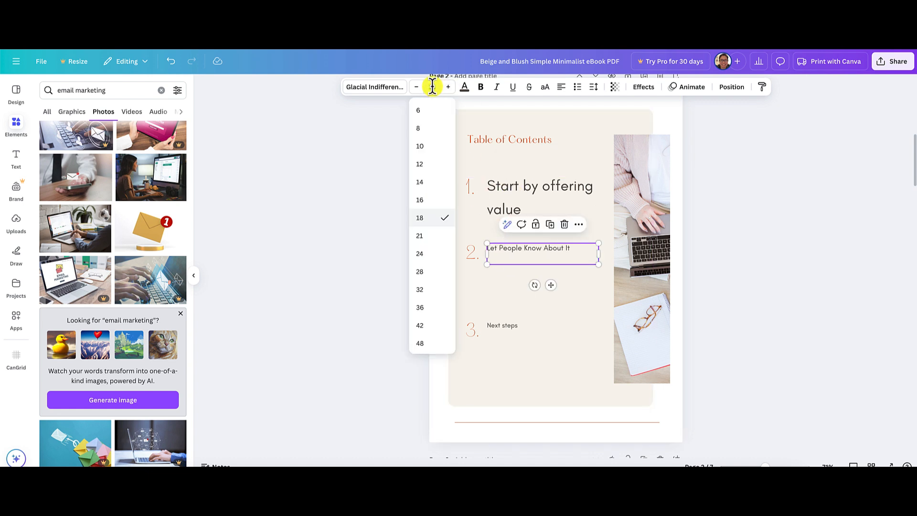
pyautogui.click(432, 87)
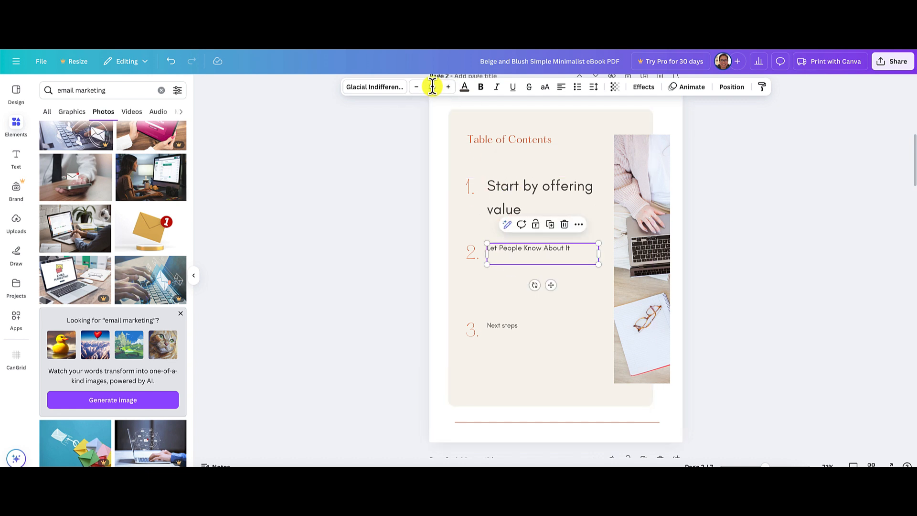
pyautogui.press('Return')
# Set the font size of the third item, "Next steps", to 35 and deselect it.
pyautogui.click(510, 328)
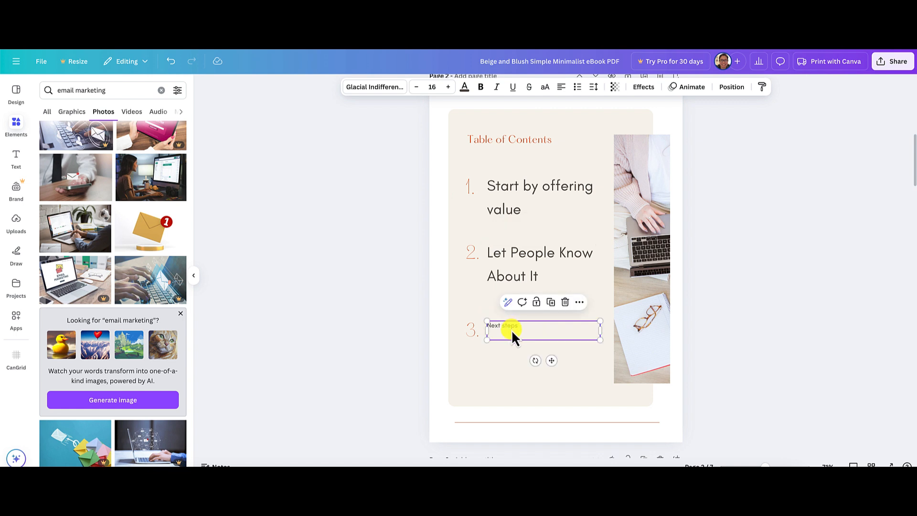
pyautogui.doubleClick(508, 329)
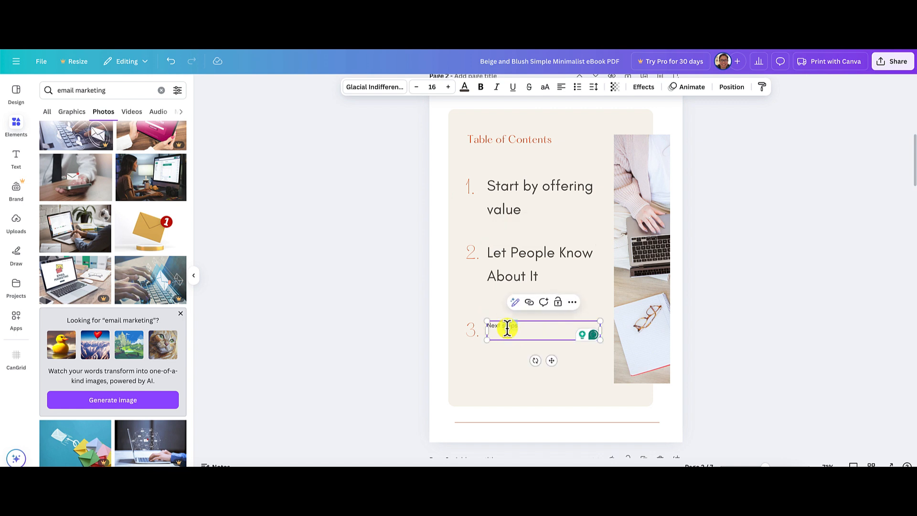
pyautogui.click(432, 86)
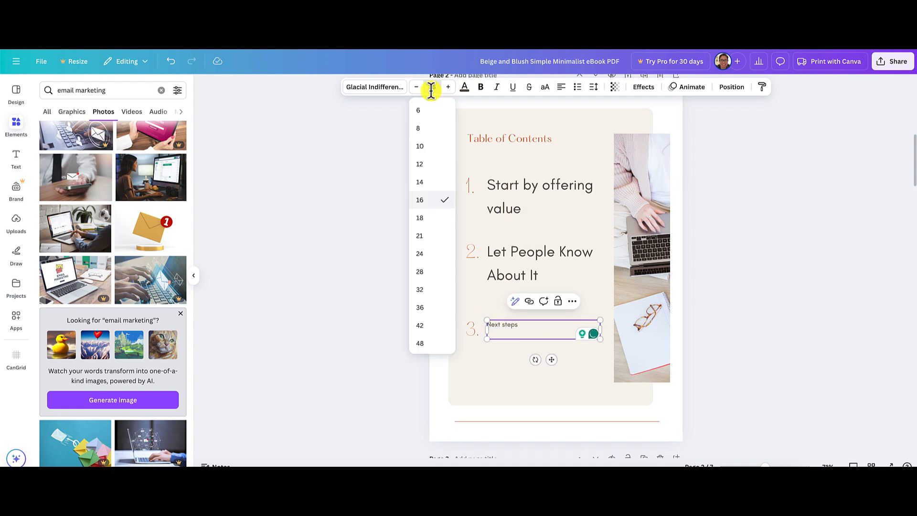
pyautogui.write('35')
pyautogui.press('Return')
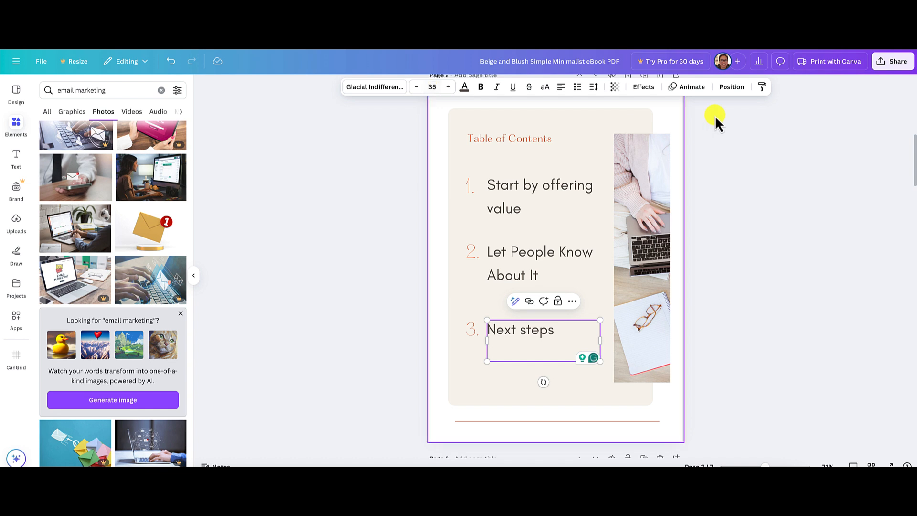
pyautogui.click(789, 205)
# Delete the template photo from the tall frame beside the table of contents on page 2, keeping the frame.
pyautogui.scroll(1, 790, 203)
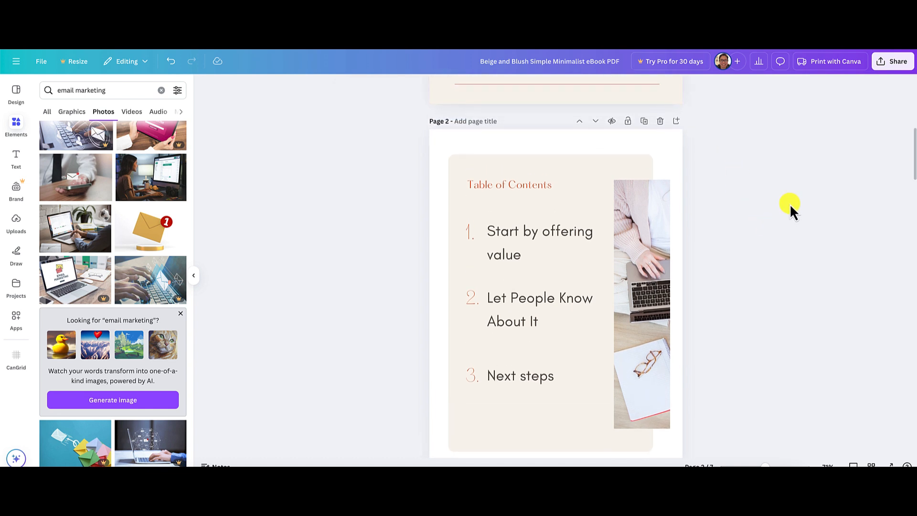
pyautogui.scroll(-1, 790, 204)
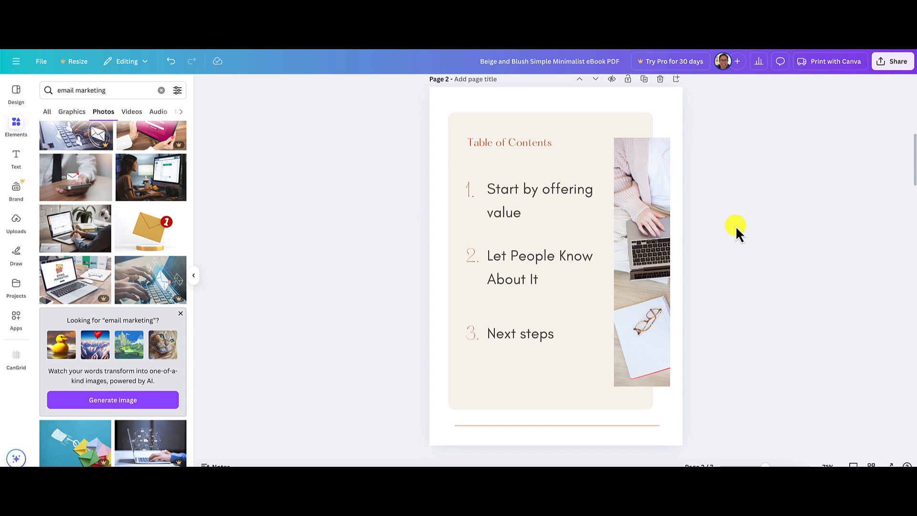
pyautogui.click(641, 242)
pyautogui.press('Delete')
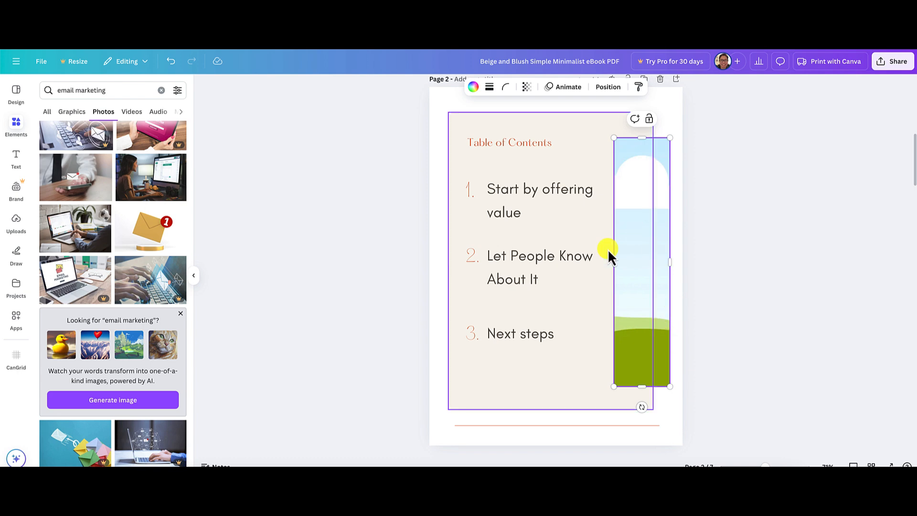
# Fill the empty frame on page 2 with the email marketing photo of hands typing on a laptop beside a plant.
pyautogui.scroll(7, 719, 249)
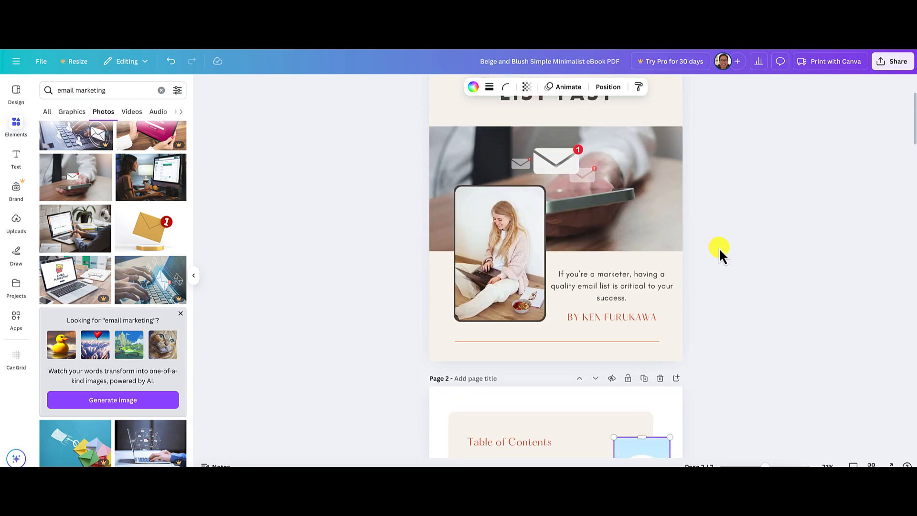
pyautogui.scroll(-4, 718, 247)
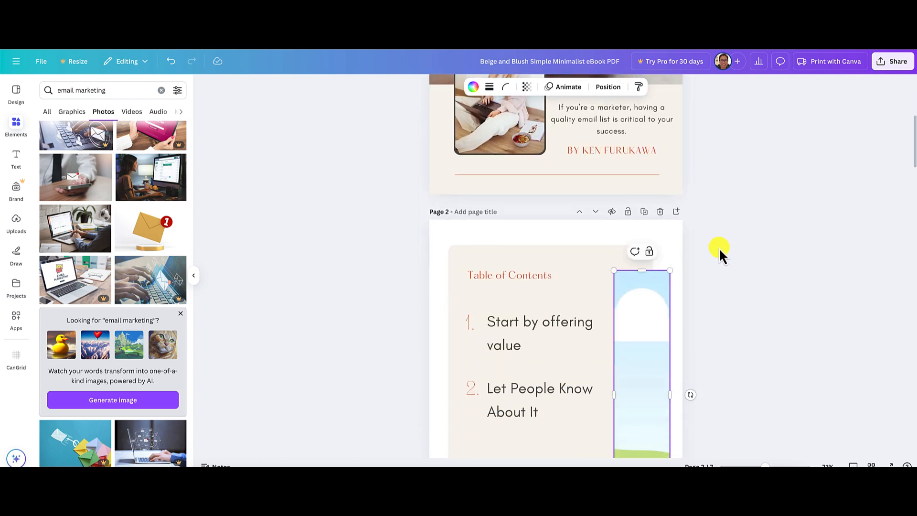
pyautogui.scroll(3, 718, 248)
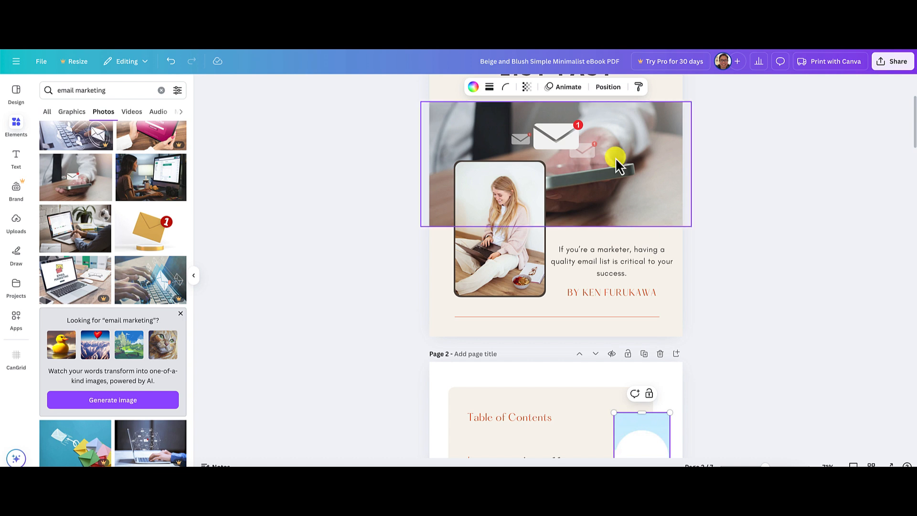
pyautogui.scroll(-1, 770, 204)
pyautogui.scroll(-2, 771, 203)
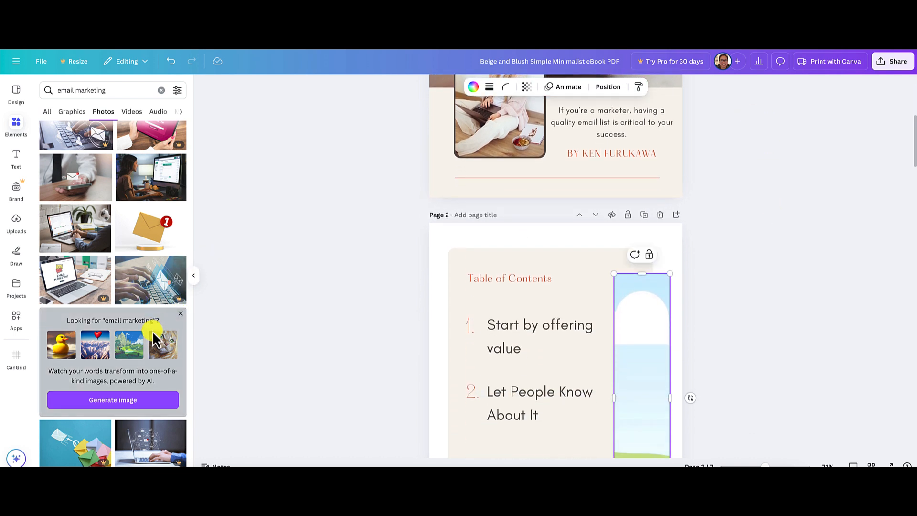
pyautogui.scroll(-2, 153, 331)
pyautogui.scroll(3, 153, 331)
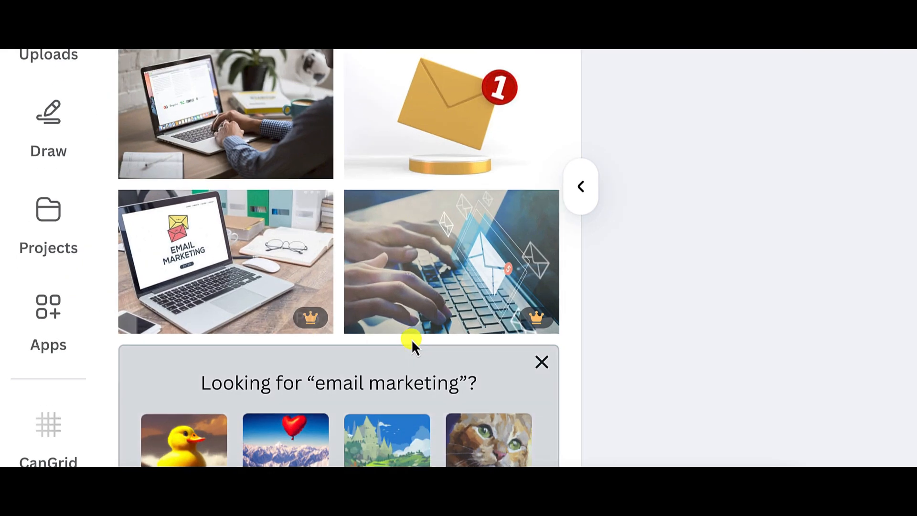
pyautogui.moveTo(104, 319)
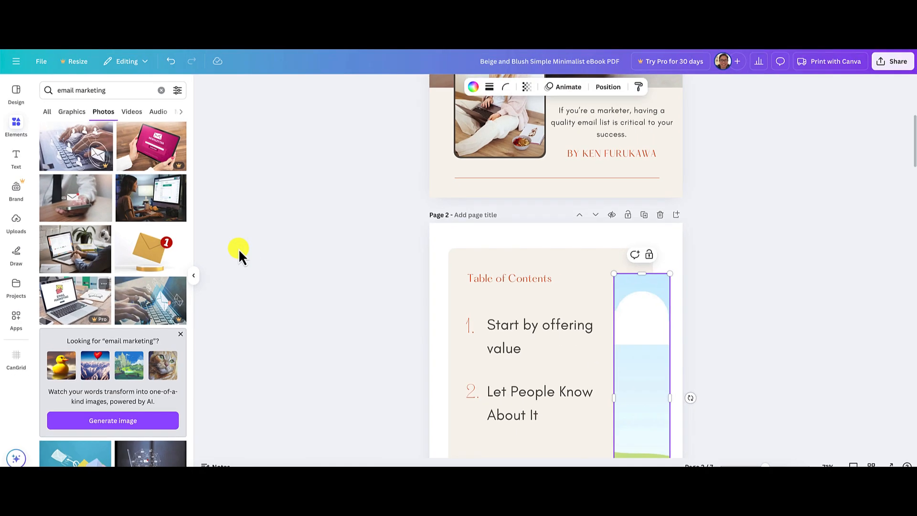
pyautogui.moveTo(75, 248); pyautogui.dragTo(656, 359)
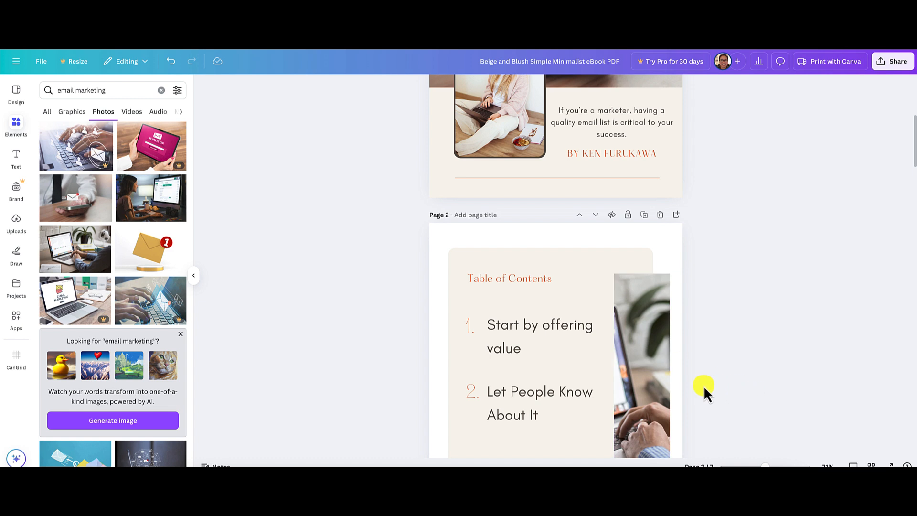
# Reposition the photo inside the tall frame on page 2 so the laptop screen shows, and deselect it.
pyautogui.scroll(-3, 729, 390)
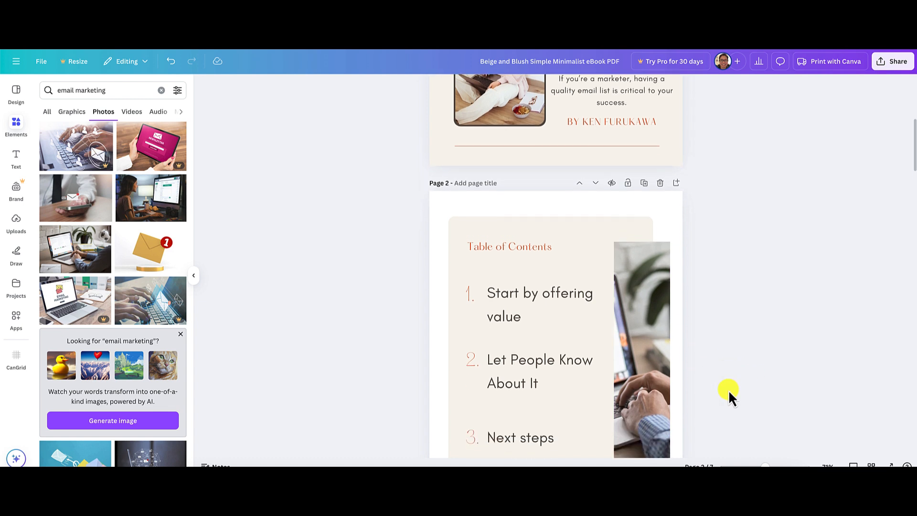
pyautogui.doubleClick(650, 293)
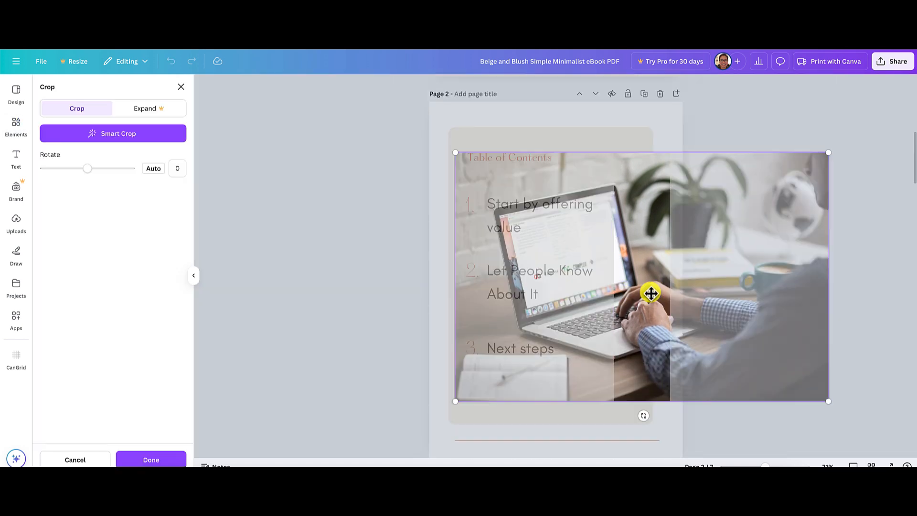
pyautogui.moveTo(710, 299); pyautogui.dragTo(741, 300)
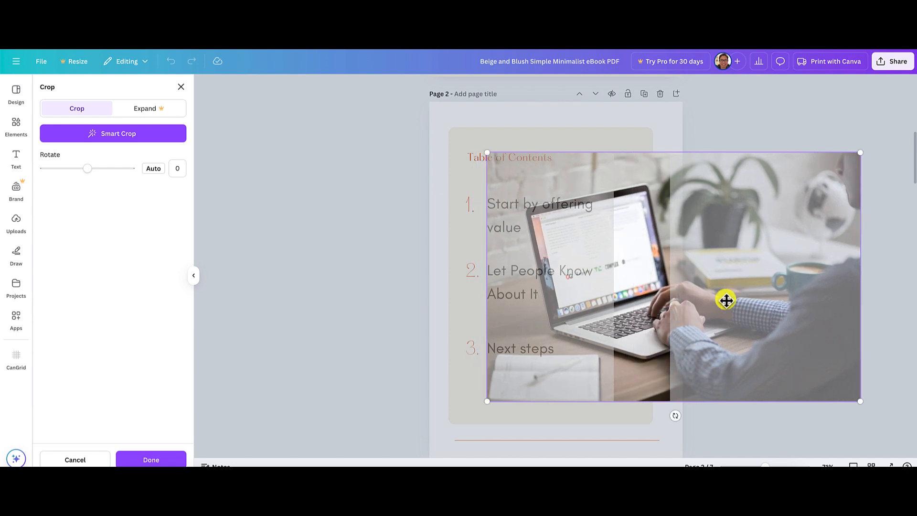
pyautogui.click(387, 286)
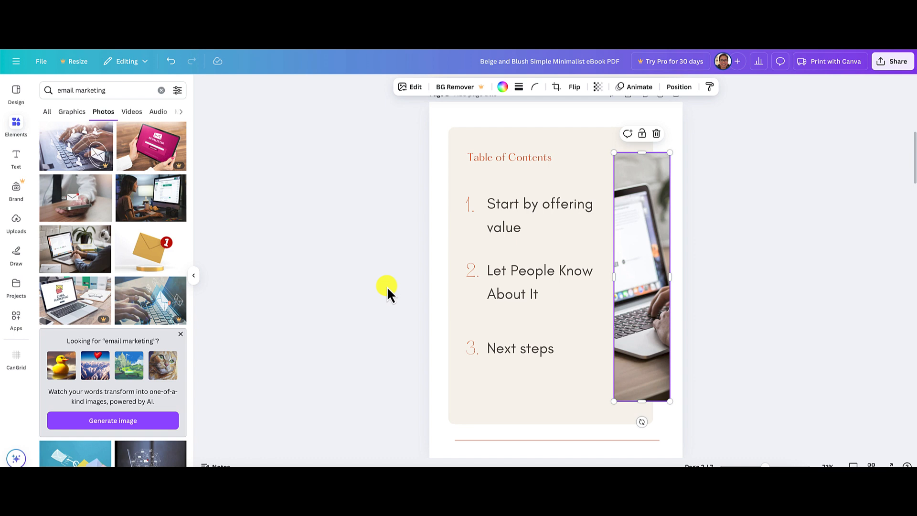
pyautogui.click(813, 337)
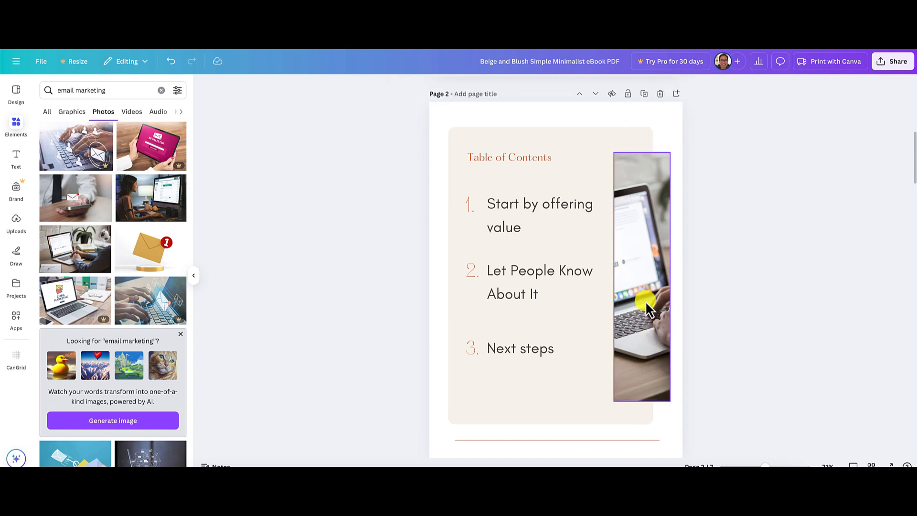
# Change the cover page's beige background to light blue from the Sample Color Palette and apply the change to all pages.
pyautogui.scroll(-2, 747, 341)
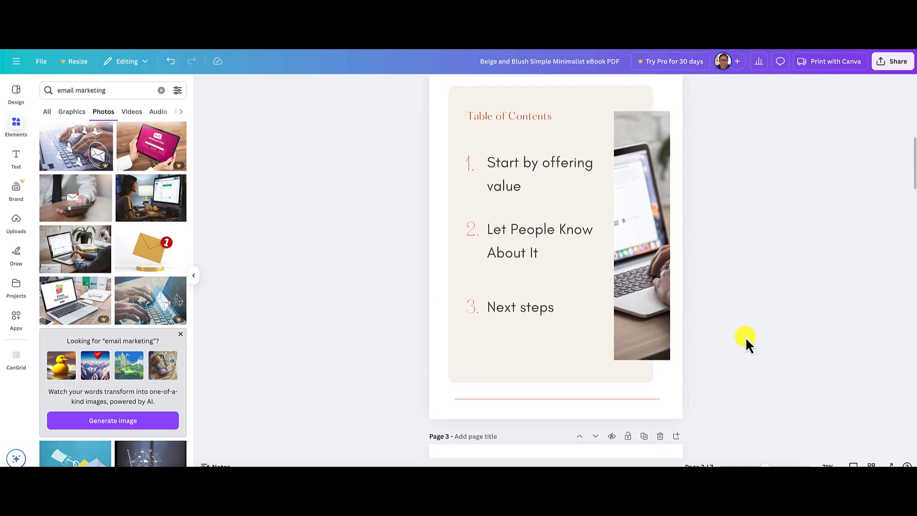
pyautogui.scroll(3, 747, 341)
pyautogui.scroll(6, 746, 340)
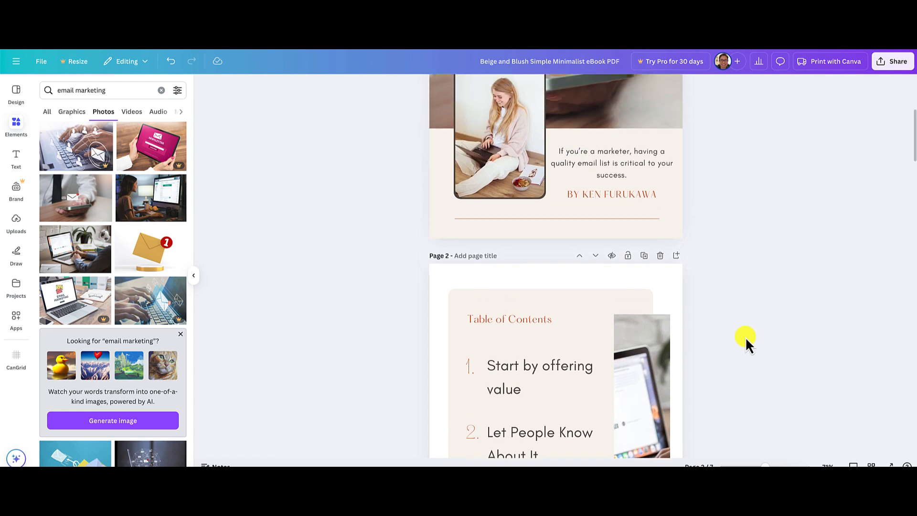
pyautogui.scroll(-2, 745, 337)
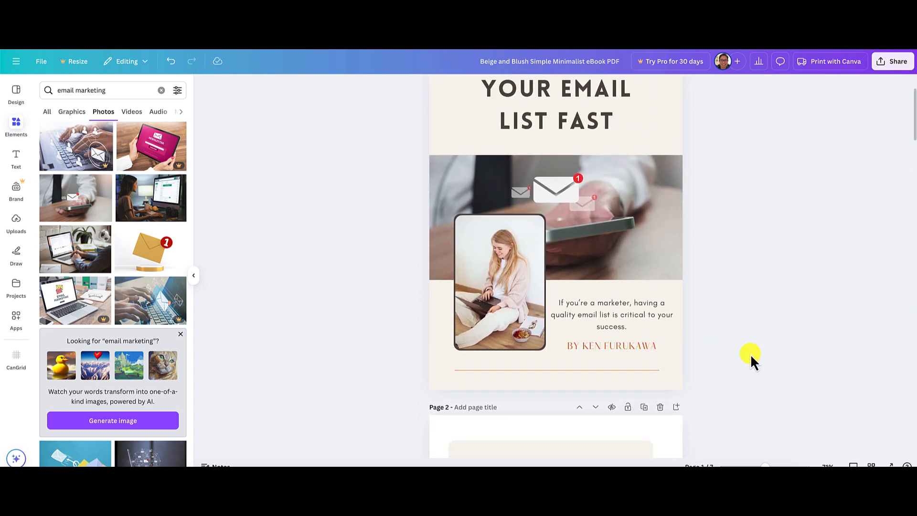
pyautogui.scroll(-1, 749, 354)
pyautogui.scroll(-1, 750, 354)
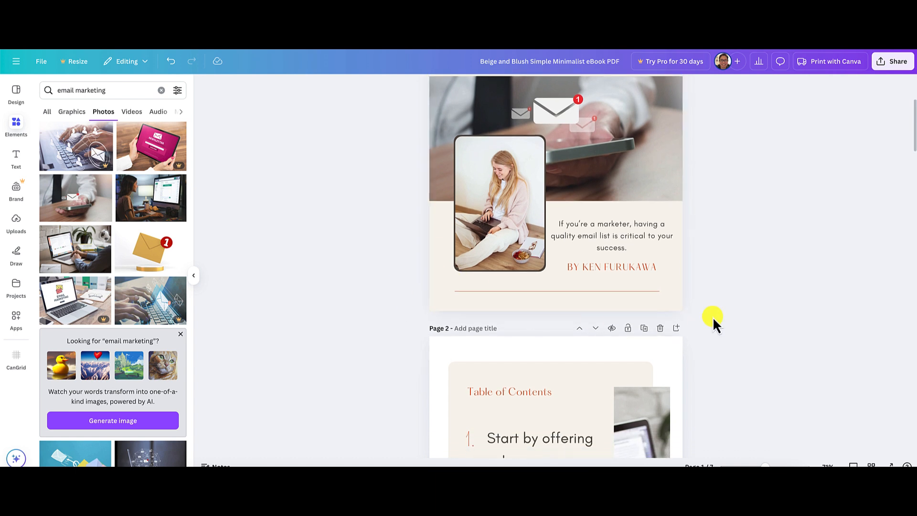
pyautogui.click(441, 271)
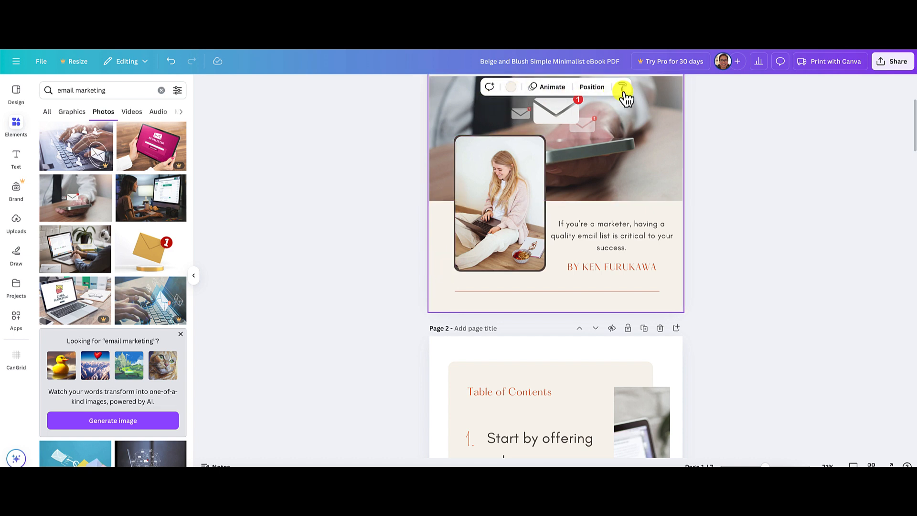
pyautogui.click(511, 88)
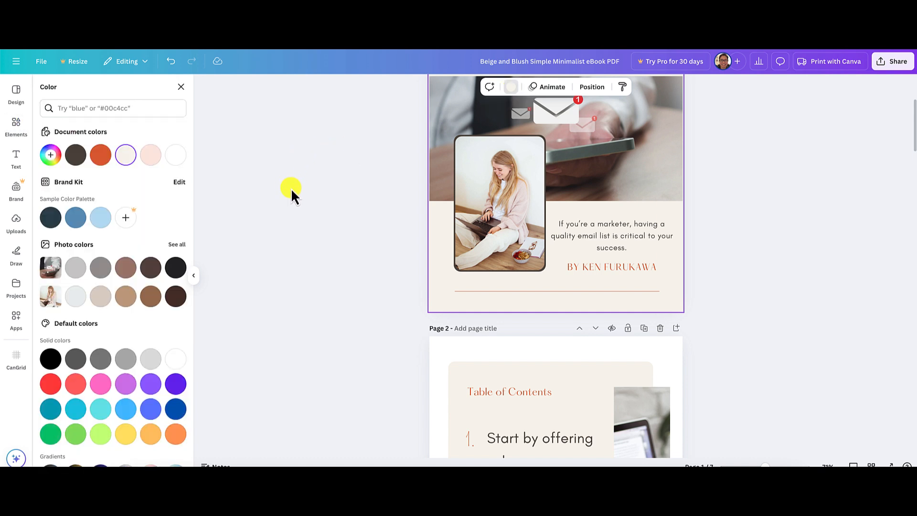
pyautogui.click(108, 221)
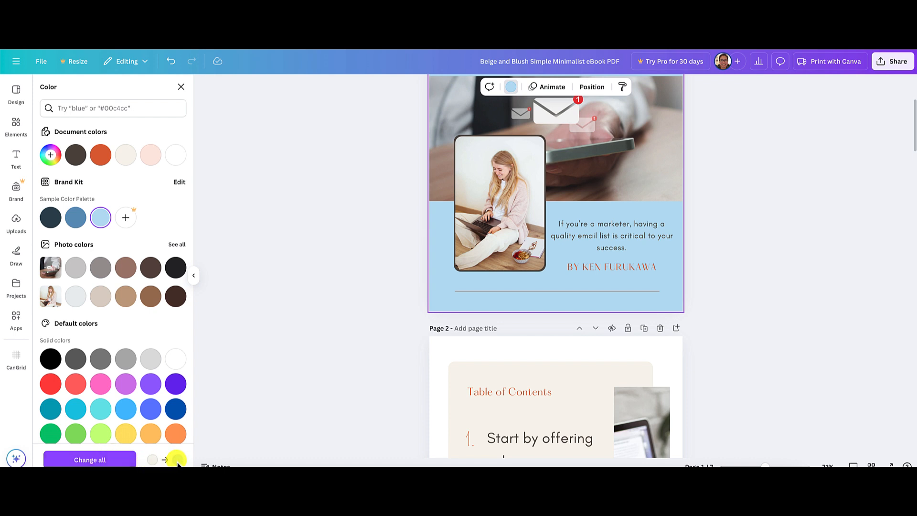
pyautogui.click(113, 460)
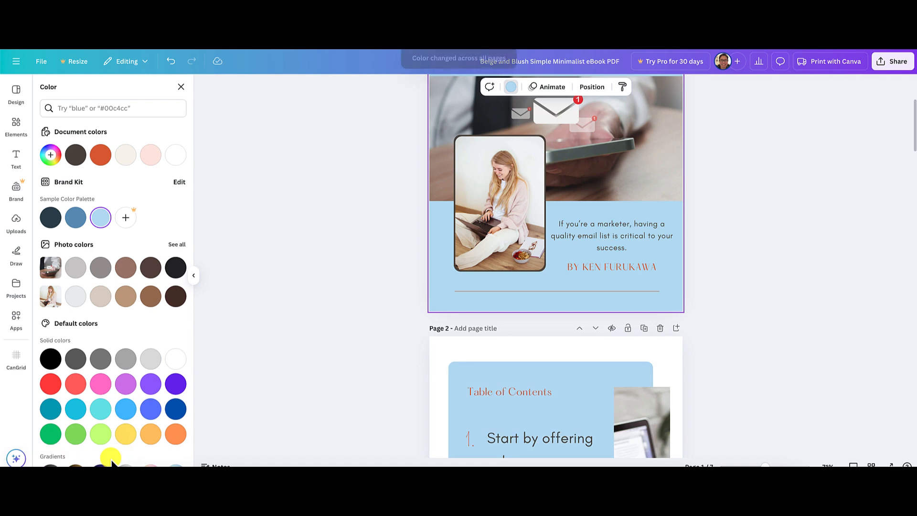
# Recolor the orange author byline on the cover with the dark brown document color, apply the change to all pages and deselect the text.
pyautogui.scroll(-10, 746, 333)
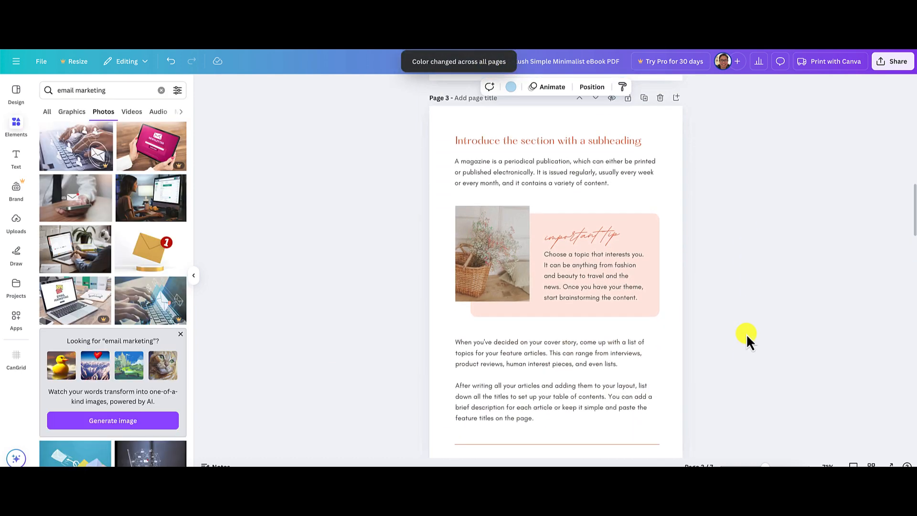
pyautogui.scroll(5, 746, 333)
pyautogui.scroll(-10, 747, 333)
pyautogui.scroll(-10, 746, 333)
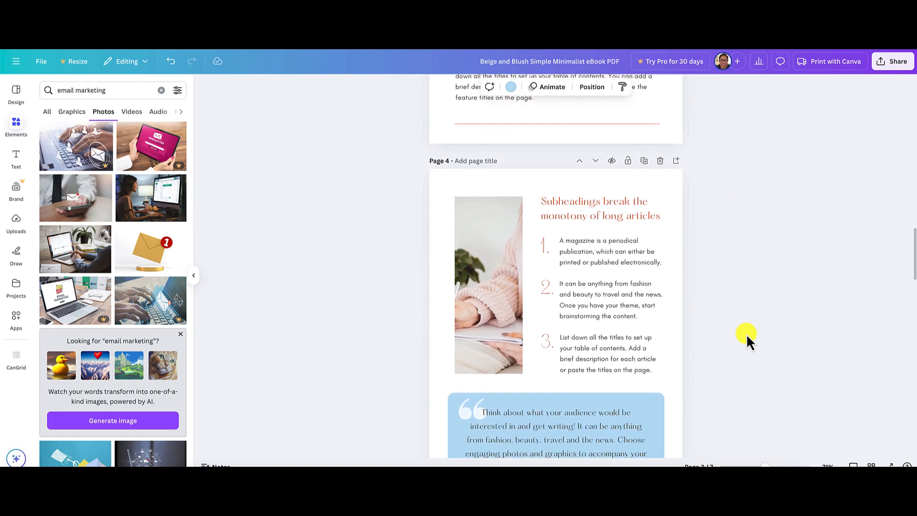
pyautogui.scroll(15, 746, 333)
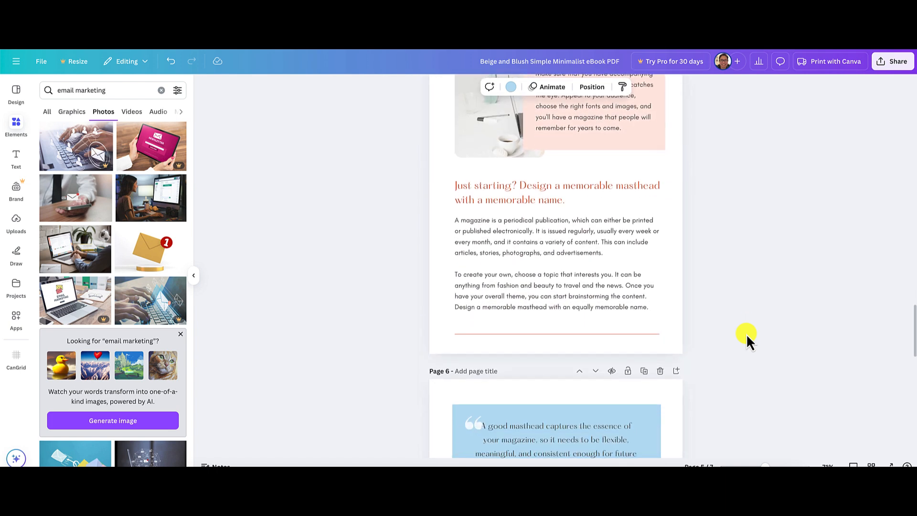
pyautogui.scroll(8, 746, 333)
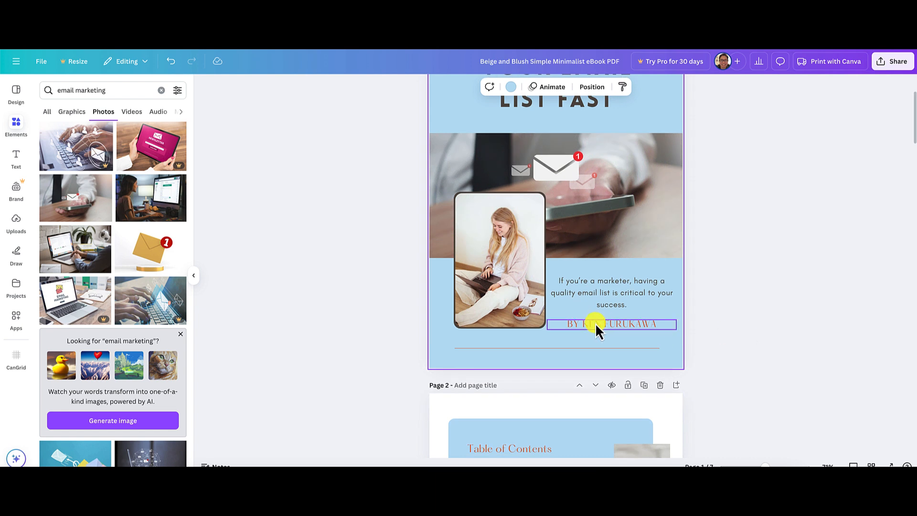
pyautogui.click(584, 325)
pyautogui.click(584, 325)
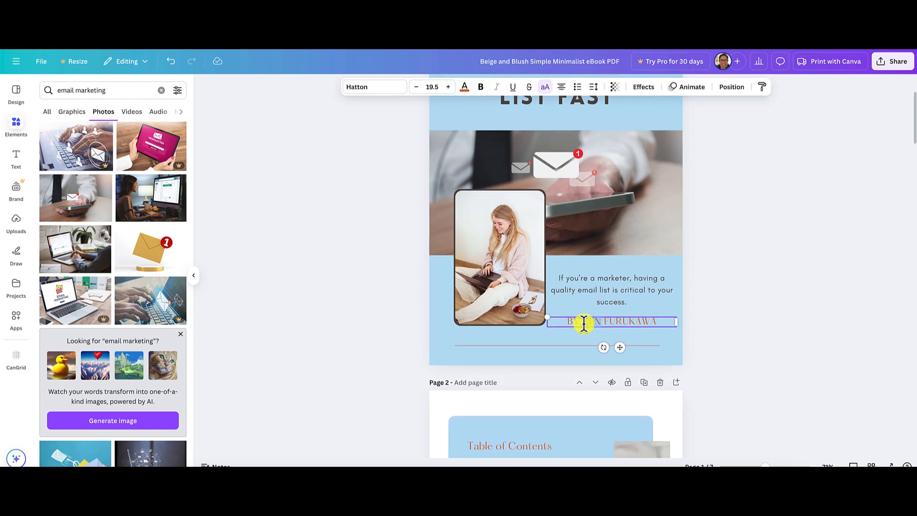
pyautogui.press('super+a')
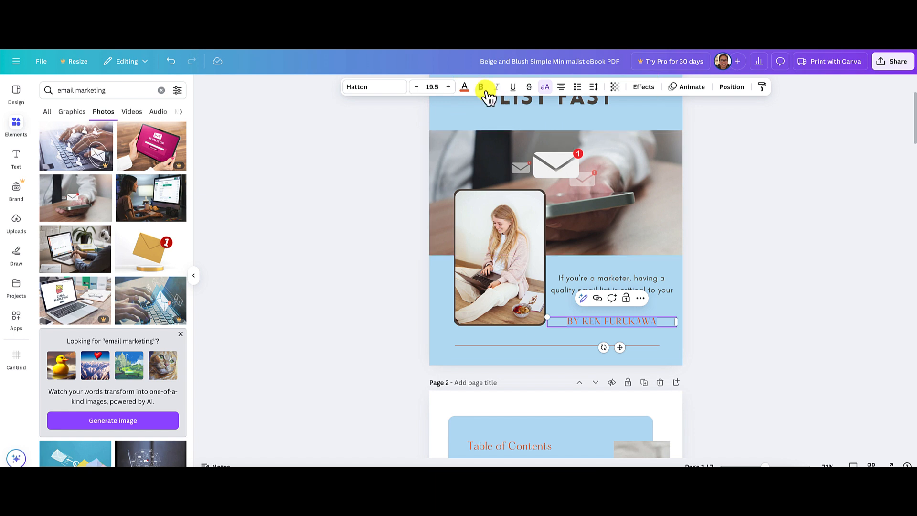
pyautogui.click(466, 88)
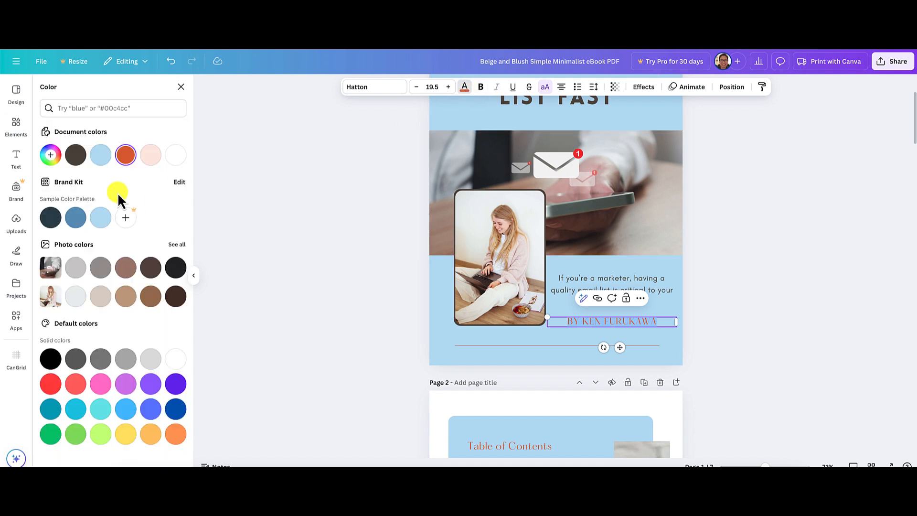
pyautogui.click(75, 158)
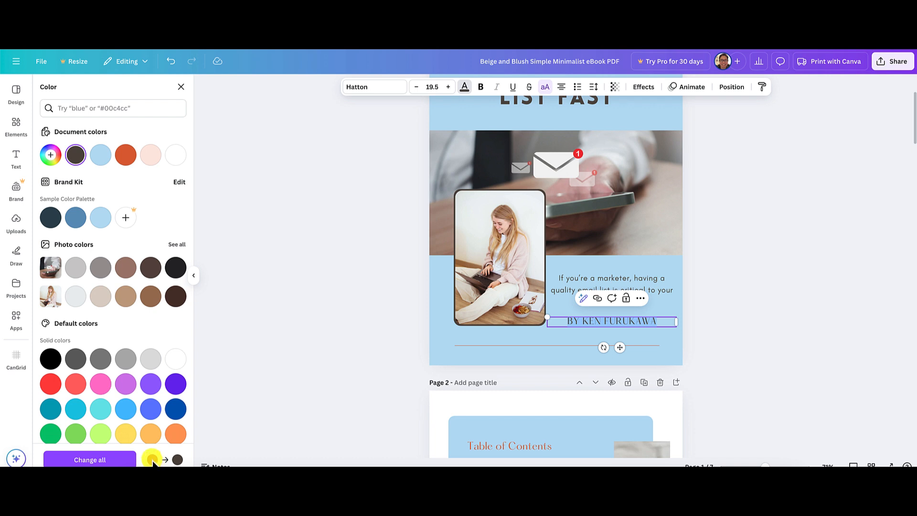
pyautogui.click(114, 461)
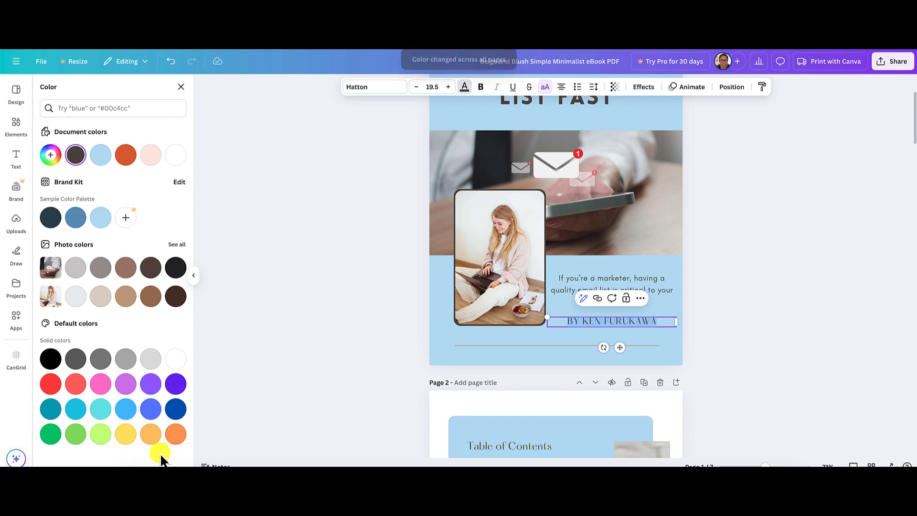
pyautogui.scroll(-1, 780, 353)
pyautogui.click(780, 353)
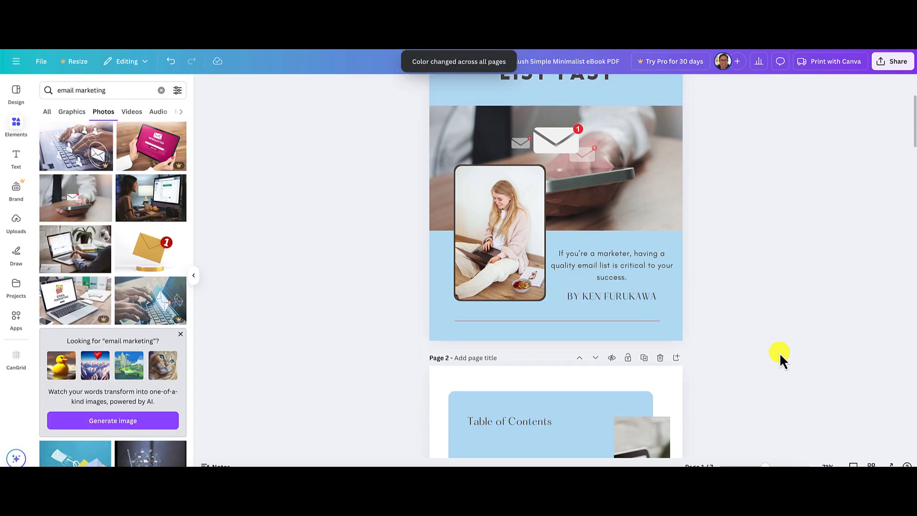
# Set the orange divider line at the end of page 3 to dark brown #443a31 and apply the change to all pages.
pyautogui.scroll(-5, 780, 353)
pyautogui.scroll(-8, 780, 352)
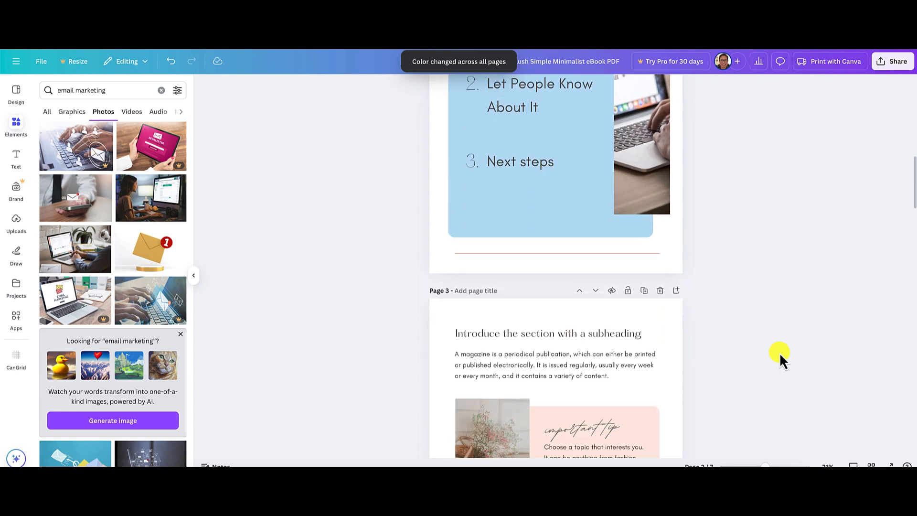
pyautogui.scroll(-2, 779, 352)
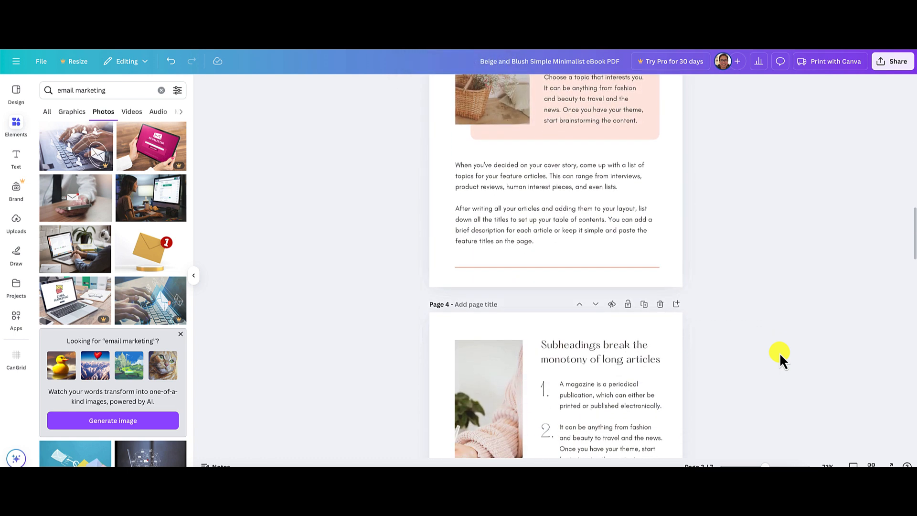
pyautogui.click(572, 242)
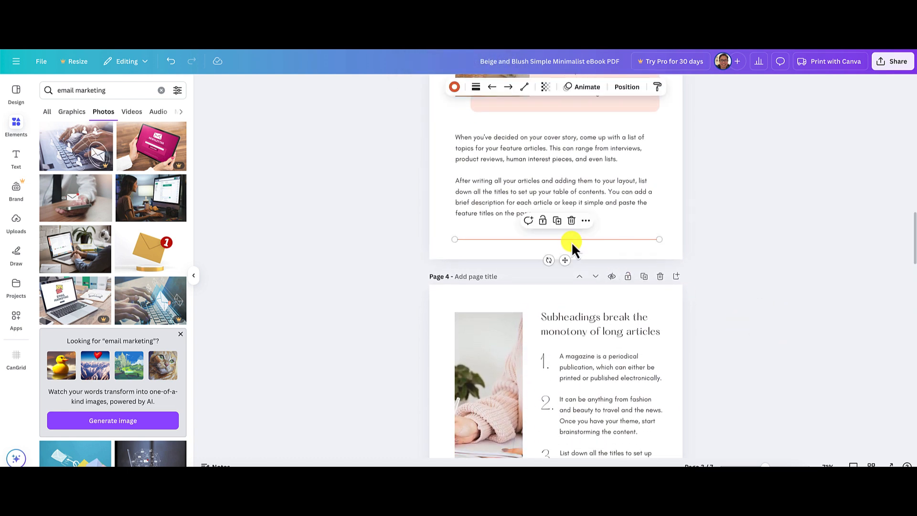
pyautogui.click(455, 87)
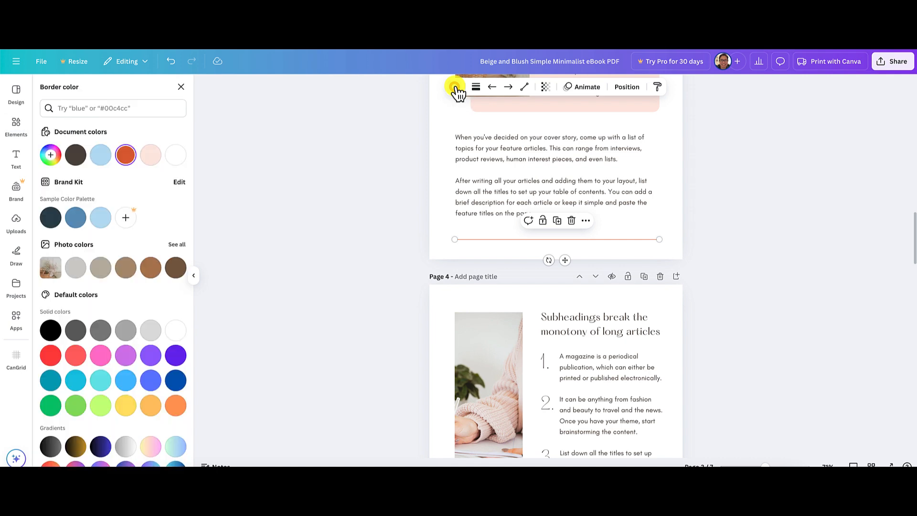
pyautogui.click(76, 155)
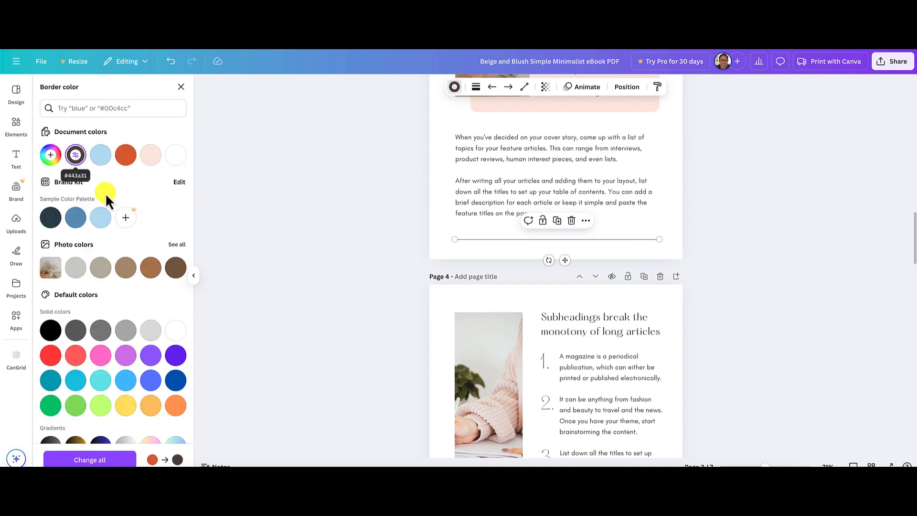
pyautogui.click(103, 461)
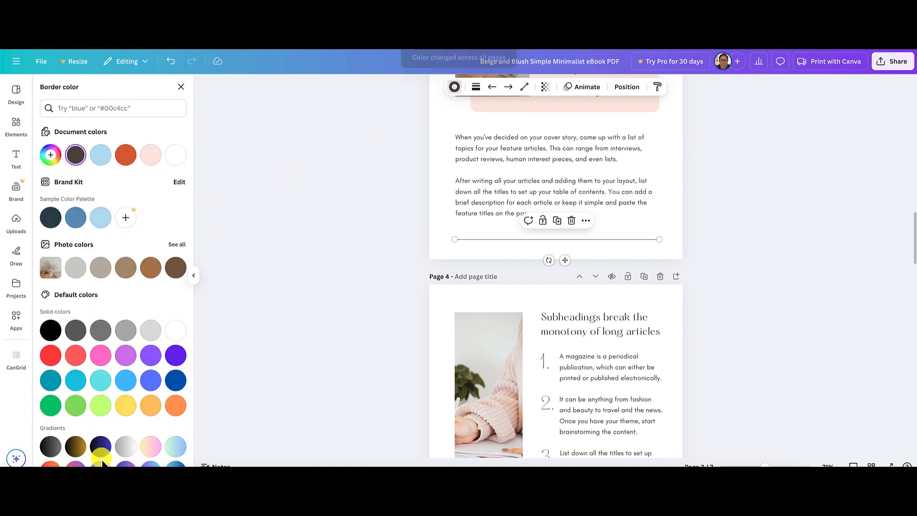
# Review the new colors of the backgrounds, headings and divider lines on pages 1 to 3.
pyautogui.scroll(3, 332, 367)
pyautogui.scroll(10, 332, 368)
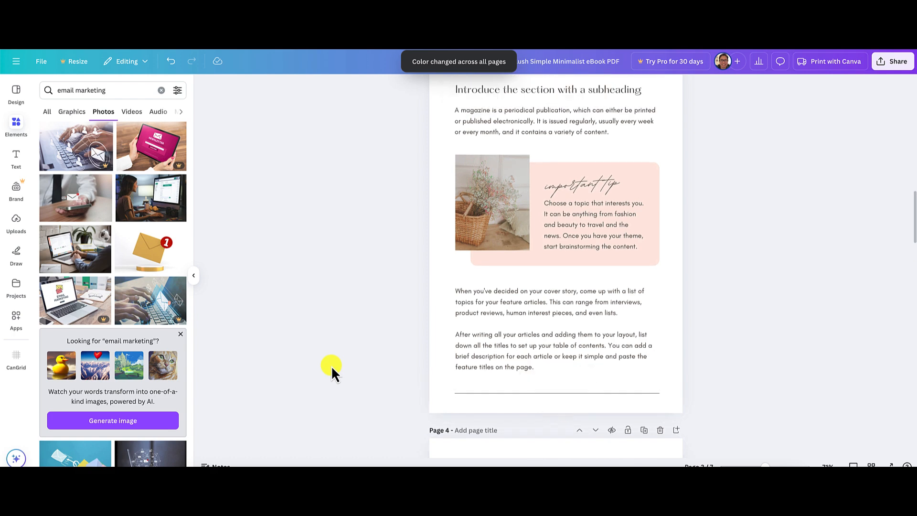
pyautogui.scroll(5, 331, 365)
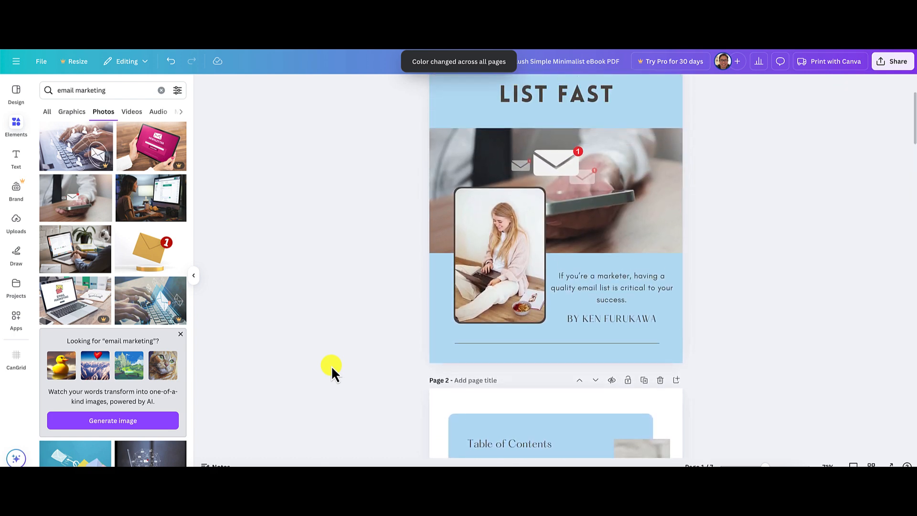
pyautogui.scroll(-8, 331, 366)
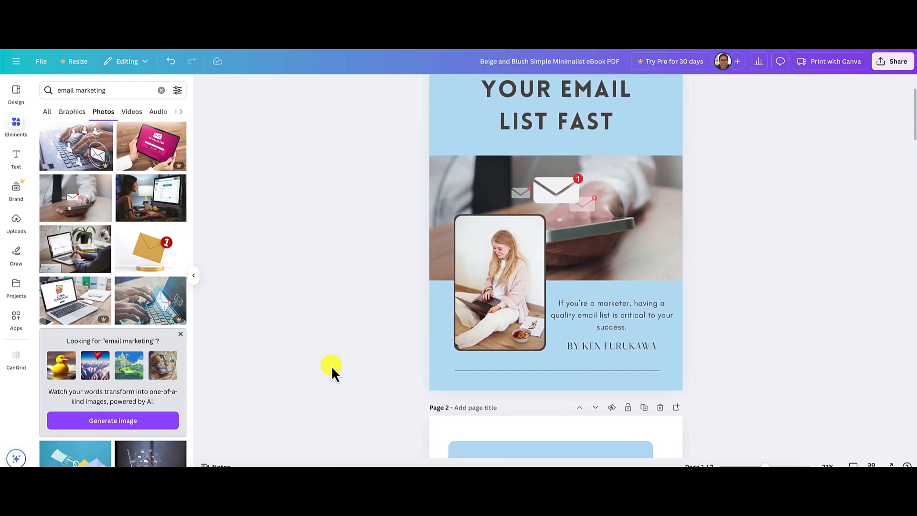
pyautogui.scroll(-7, 331, 366)
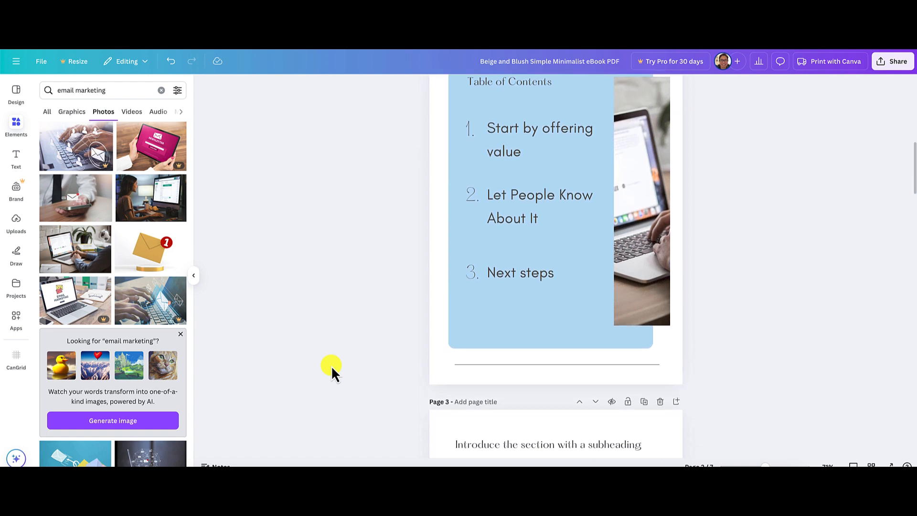
pyautogui.scroll(-1, 331, 365)
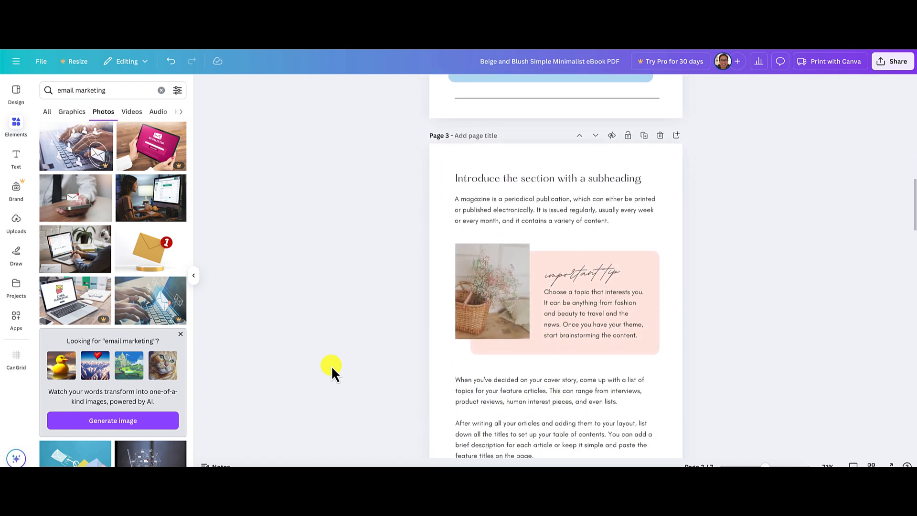
pyautogui.scroll(12, 723, 242)
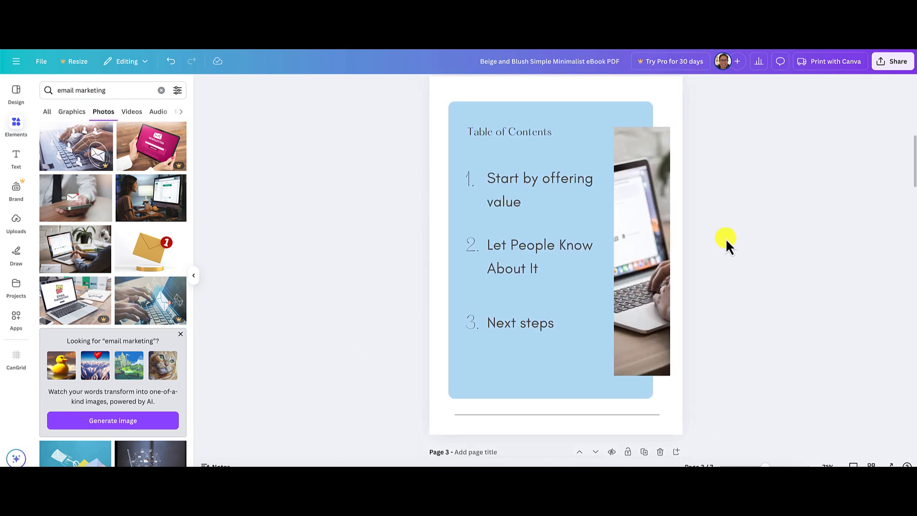
# Switch to the email list-building blog article and copy its section heading "Start by offering value".
pyautogui.scroll(-8, 768, 168)
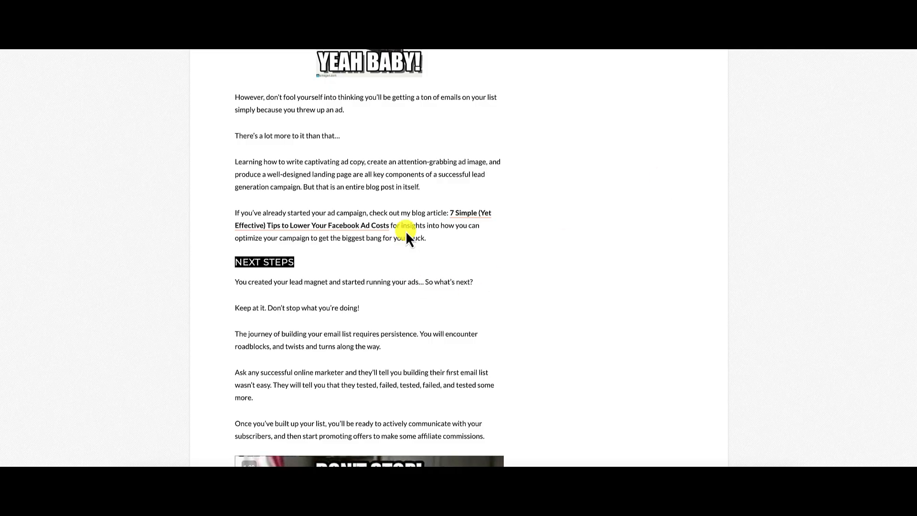
pyautogui.click(625, 259)
pyautogui.scroll(10, 624, 260)
pyautogui.scroll(8, 625, 259)
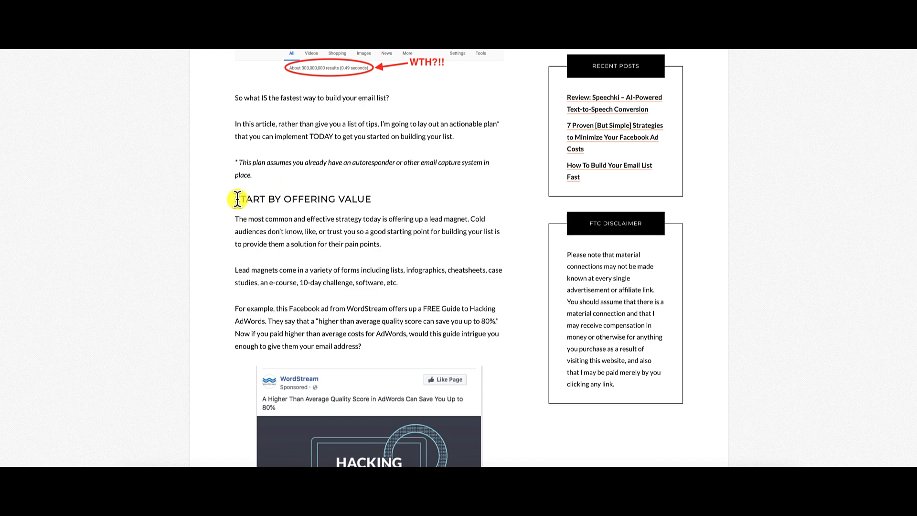
pyautogui.moveTo(235, 199); pyautogui.dragTo(372, 197)
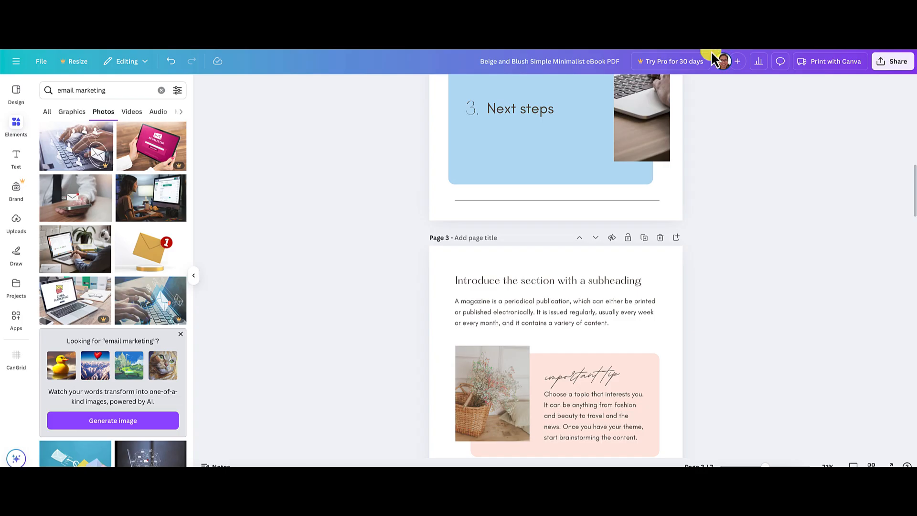
# Back in the Canva ebook, replace the page 3 subheading with the copied heading "Start by offering value" and deselect it.
pyautogui.click(497, 280)
pyautogui.doubleClick(497, 279)
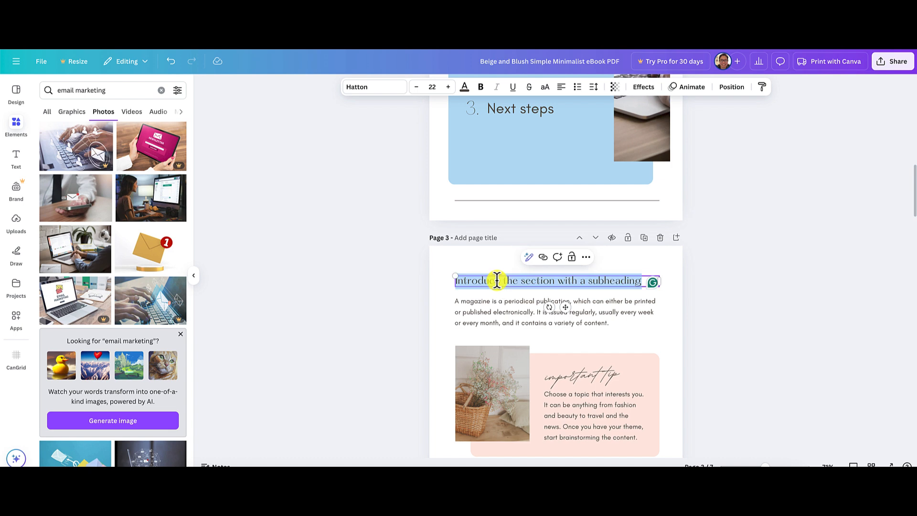
pyautogui.rightClick(497, 280)
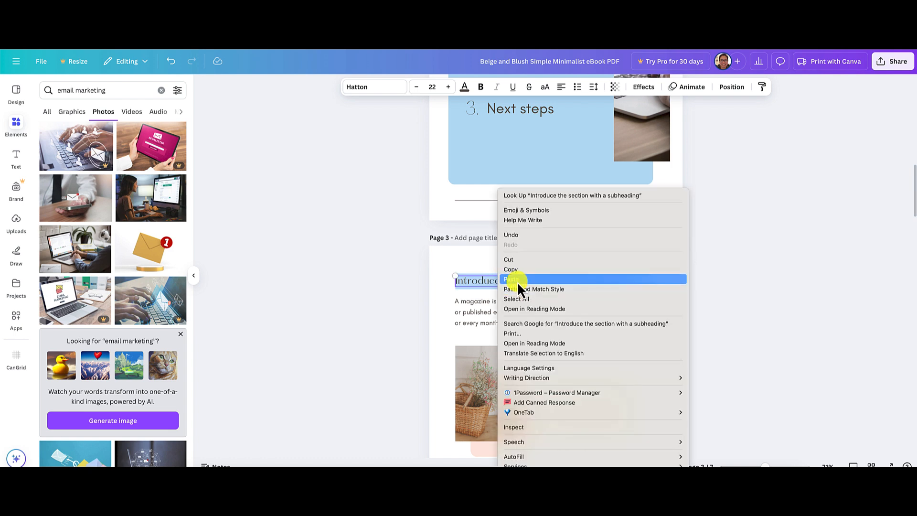
pyautogui.click(517, 280)
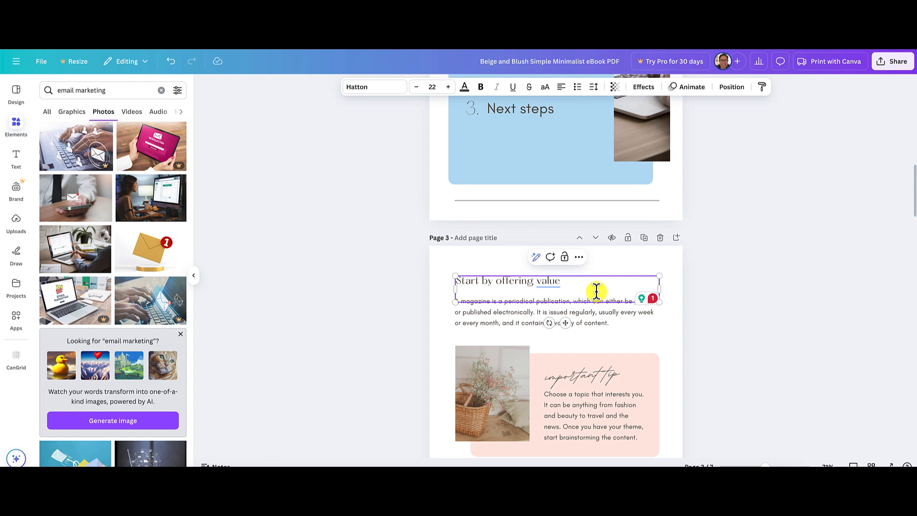
pyautogui.click(786, 315)
pyautogui.click(567, 281)
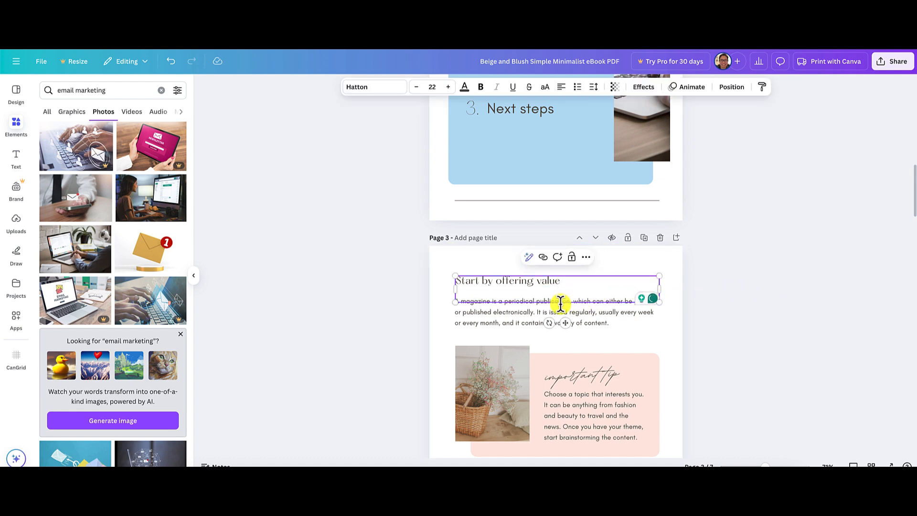
pyautogui.click(742, 300)
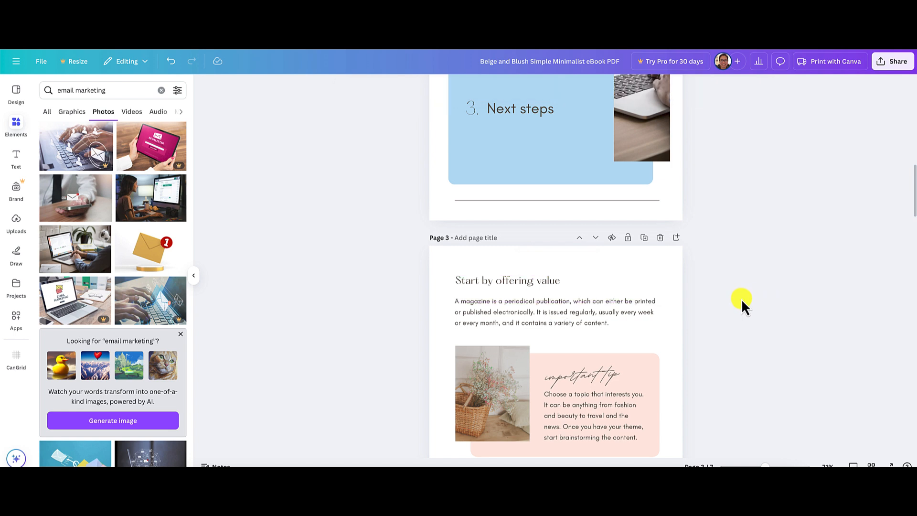
# Switch to the blog article and copy the italic tip text below the Hacking AdWords ad, from "Pack as much value" to "latest giveaway?".
pyautogui.scroll(-3, 776, 308)
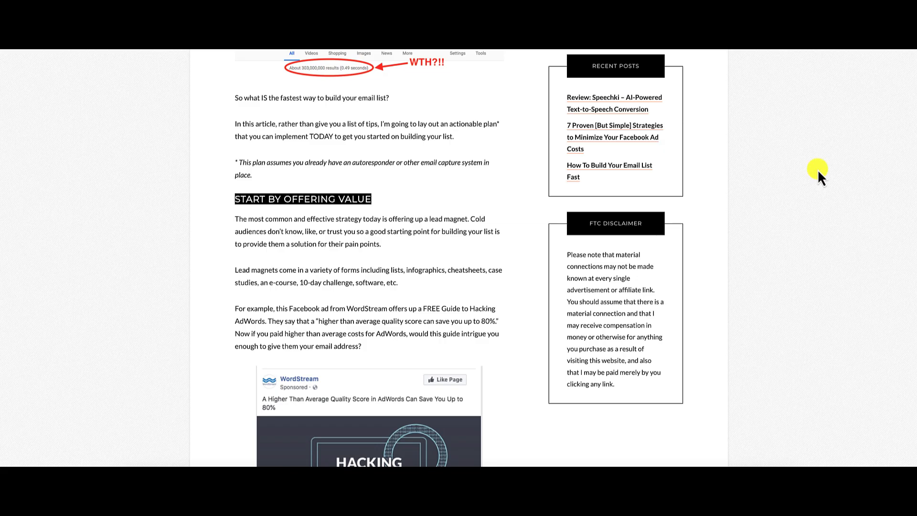
pyautogui.scroll(-2, 816, 217)
pyautogui.scroll(-4, 816, 216)
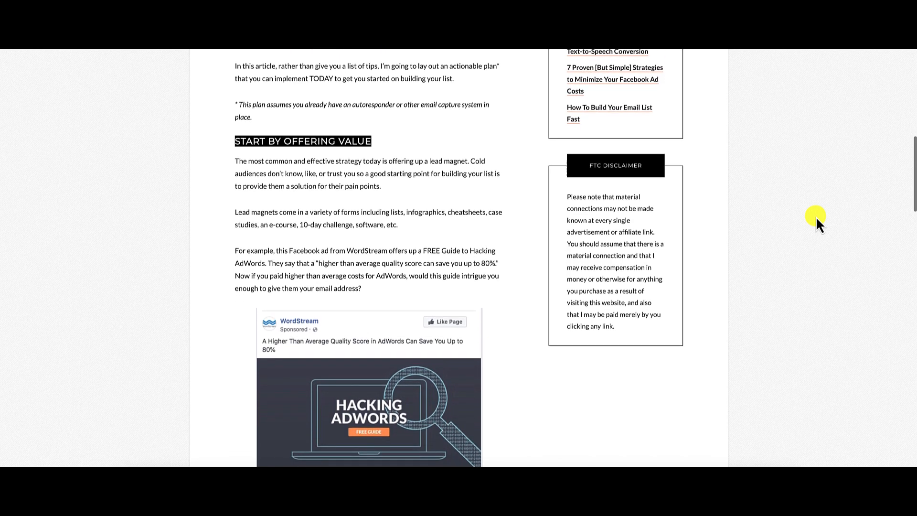
pyautogui.scroll(2, 816, 216)
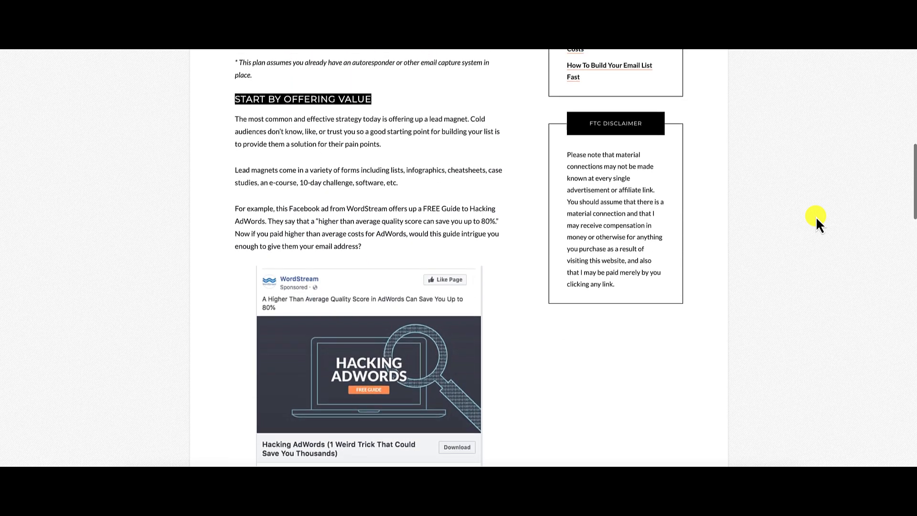
pyautogui.scroll(-4, 816, 217)
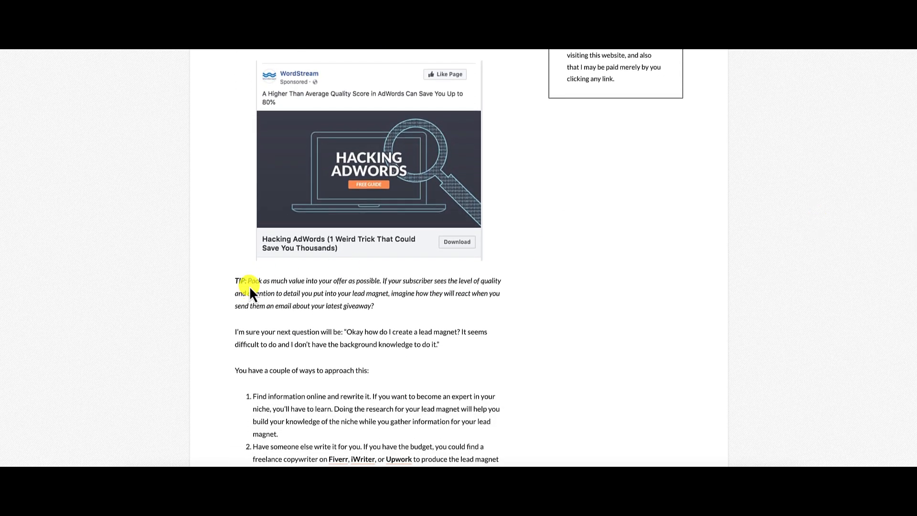
pyautogui.moveTo(247, 281); pyautogui.dragTo(375, 306)
pyautogui.hotkey('ctrl', 'c')
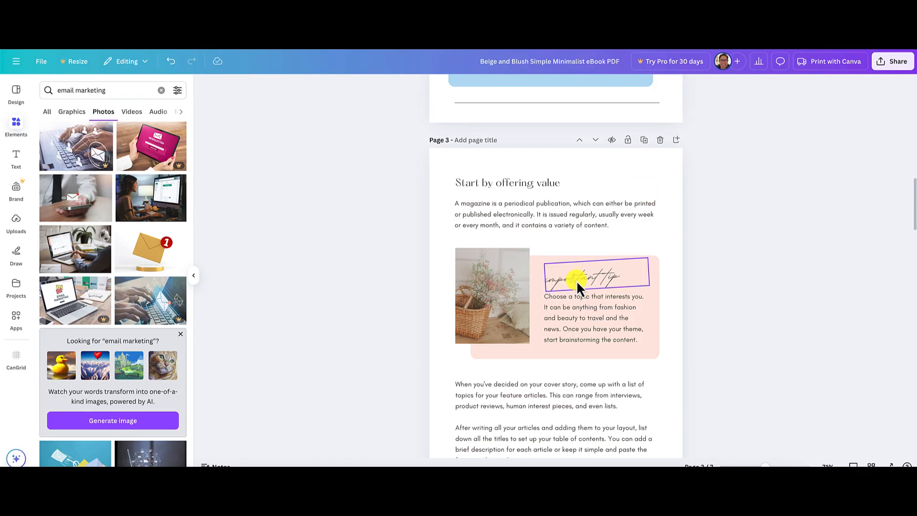
# Back in the Canva ebook, recolor page 3's pink tip box with the medium blue from the Sample Color Palette.
pyautogui.click(537, 275)
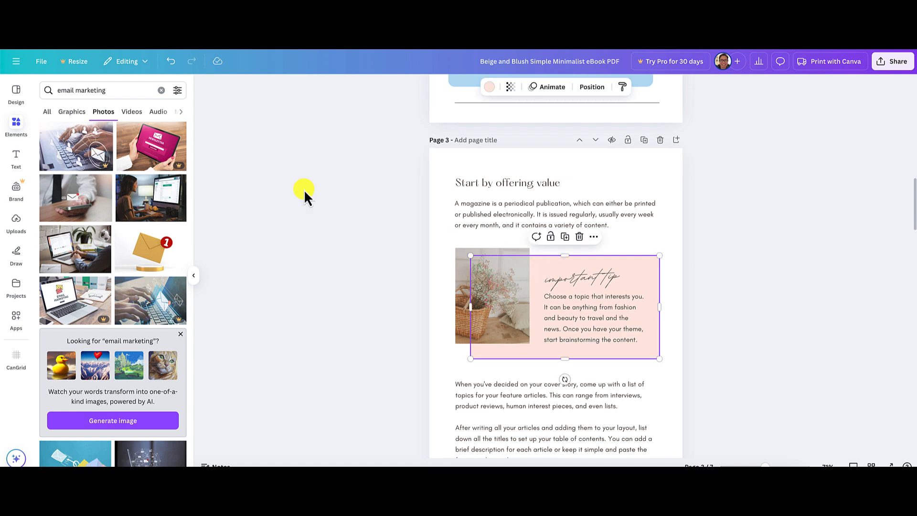
pyautogui.click(488, 88)
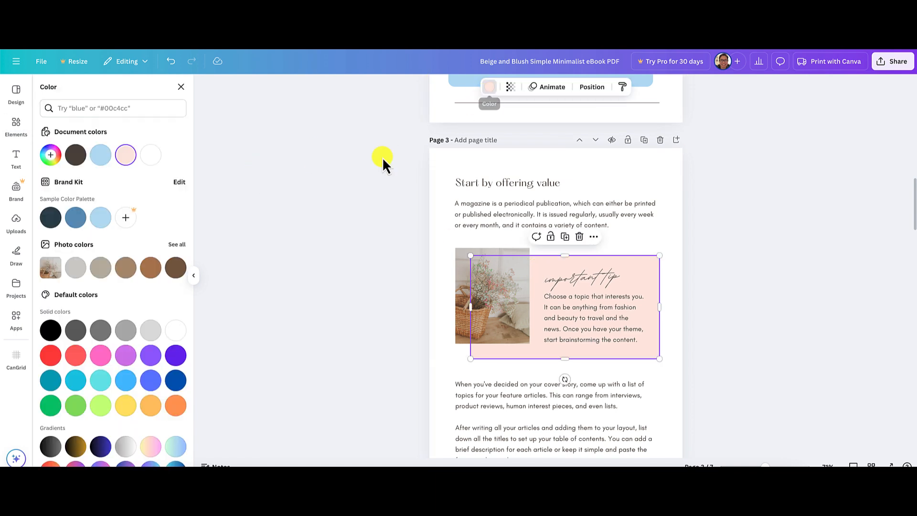
pyautogui.click(76, 219)
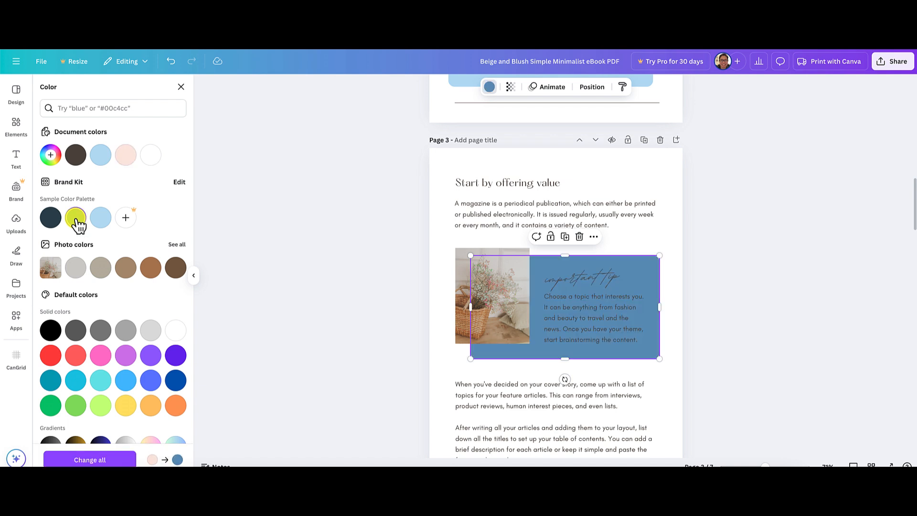
# Change the whole body paragraph in page 3's tip box to the white document color.
pyautogui.click(567, 297)
pyautogui.click(566, 296)
pyautogui.click(567, 296)
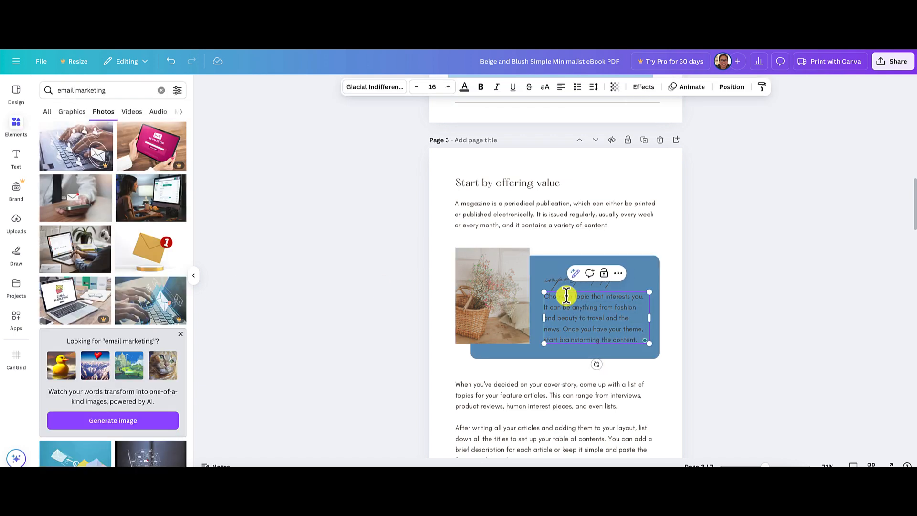
pyautogui.tripleClick(569, 303)
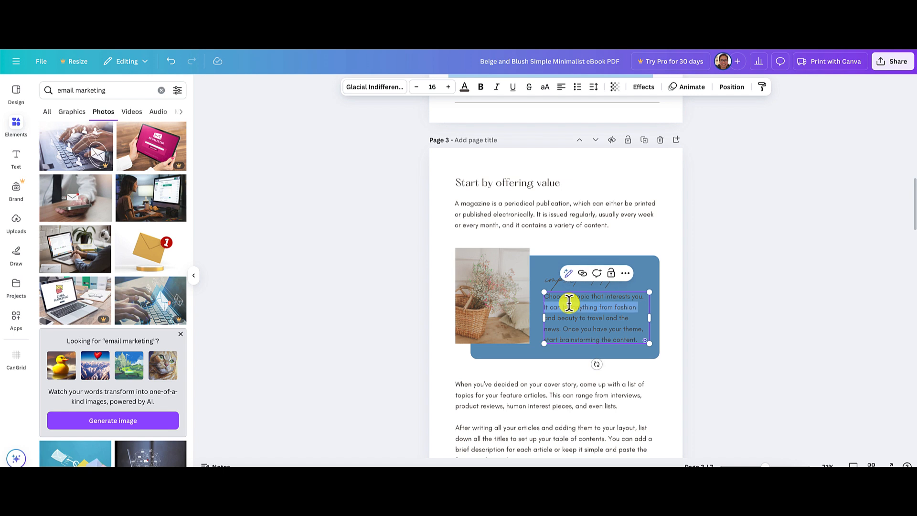
pyautogui.click(465, 87)
pyautogui.click(176, 155)
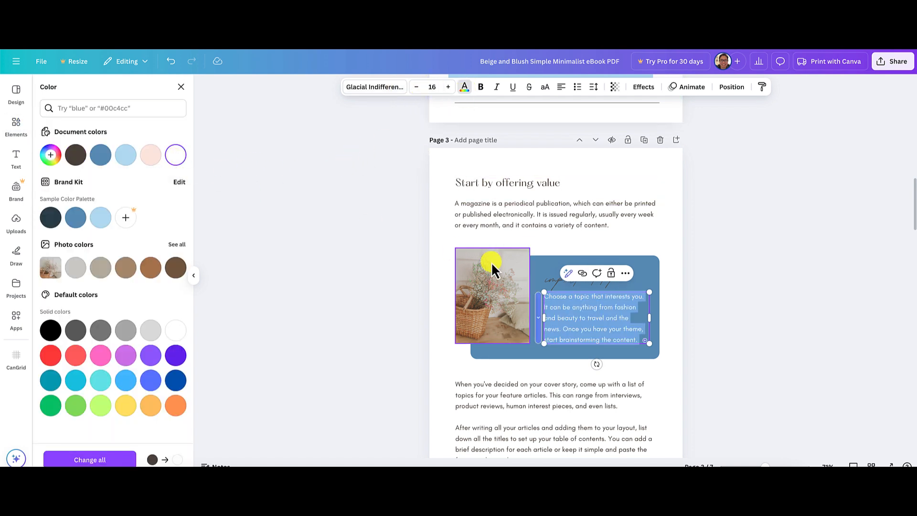
pyautogui.click(724, 290)
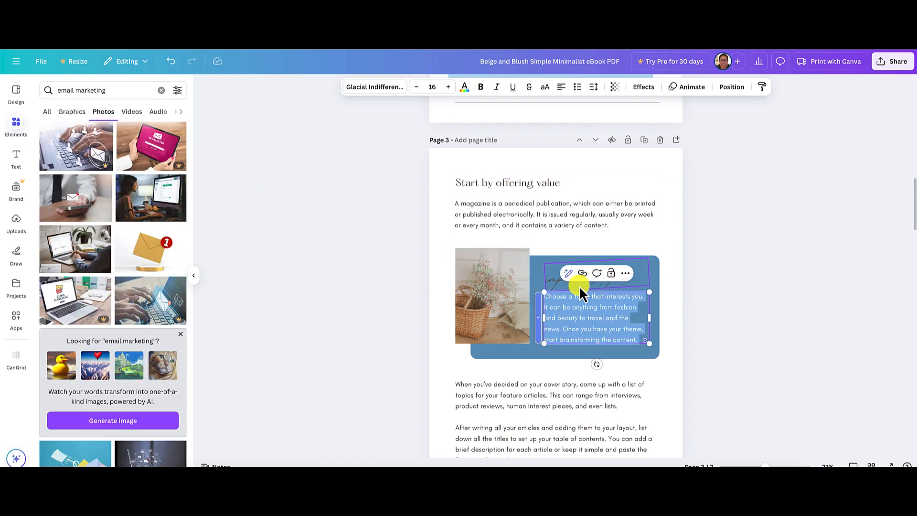
# Change the script heading "important tip" in the blue box on page 3 to white.
pyautogui.tripleClick(552, 281)
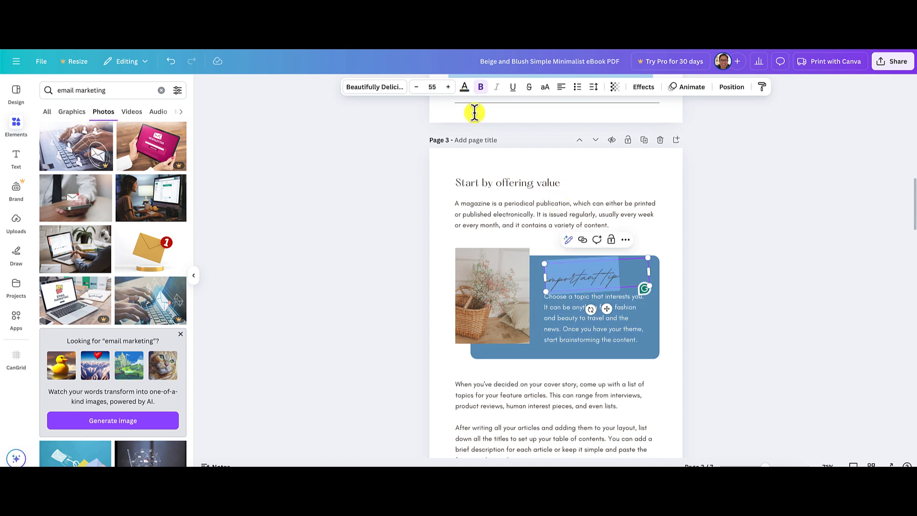
pyautogui.click(463, 88)
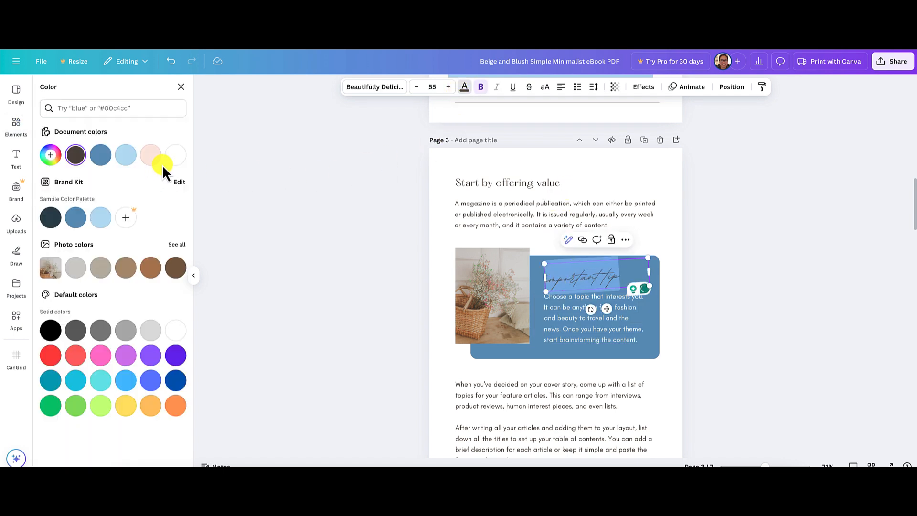
pyautogui.click(176, 158)
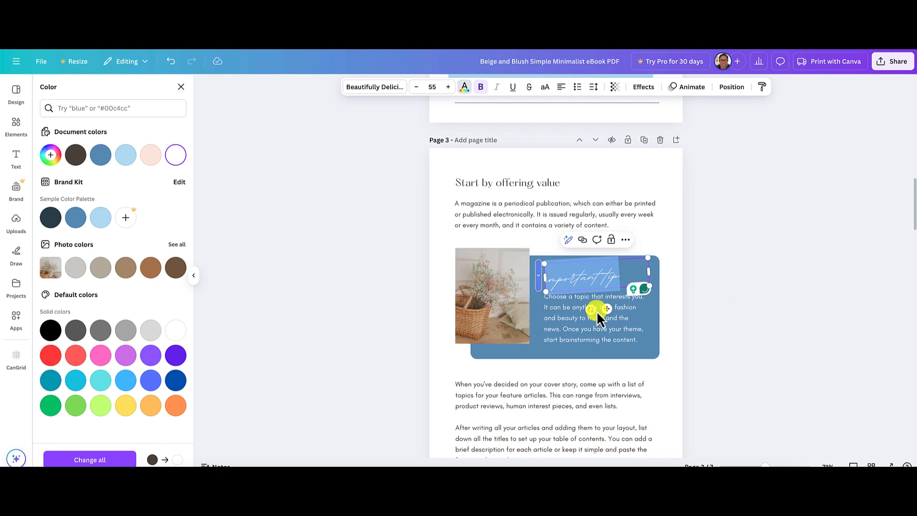
pyautogui.click(537, 327)
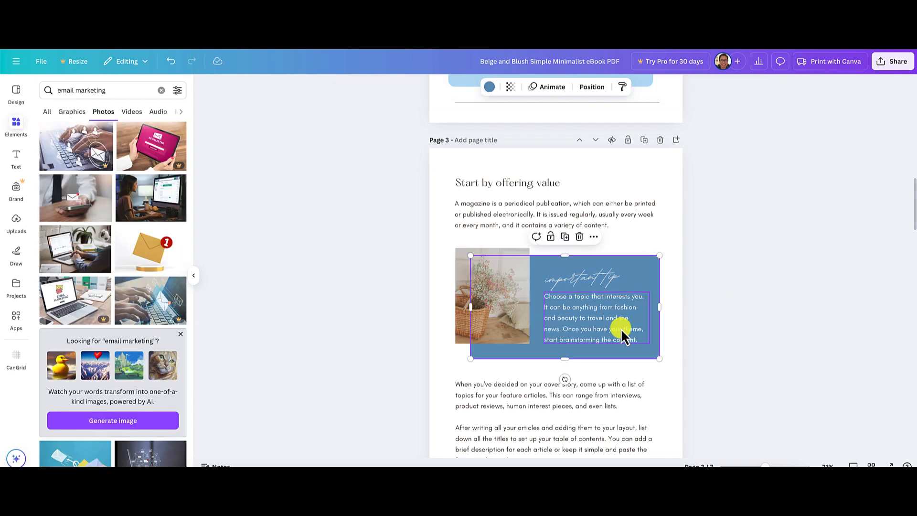
# Replace the placeholder paragraph in page 3's tip box with the copied tip beginning "Pack as much value into your offer as possible".
pyautogui.click(578, 329)
pyautogui.tripleClick(578, 328)
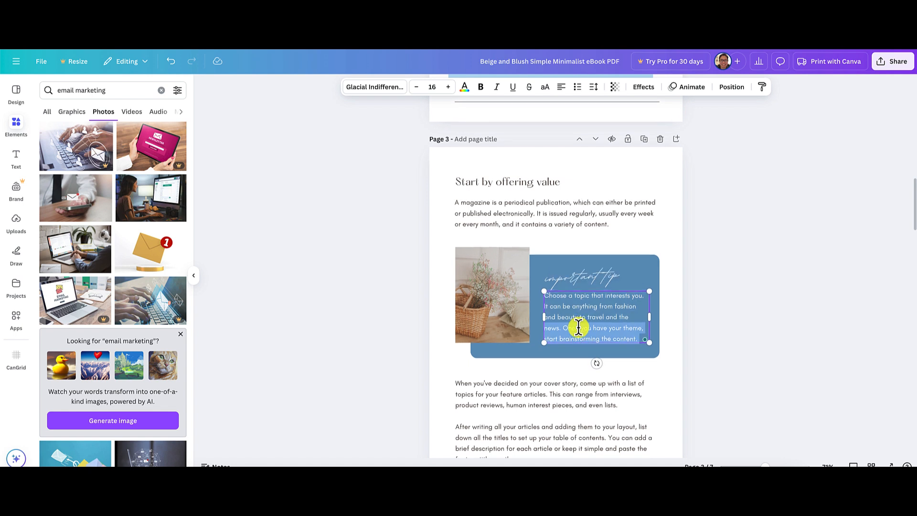
pyautogui.hotkey('ctrl', 'a')
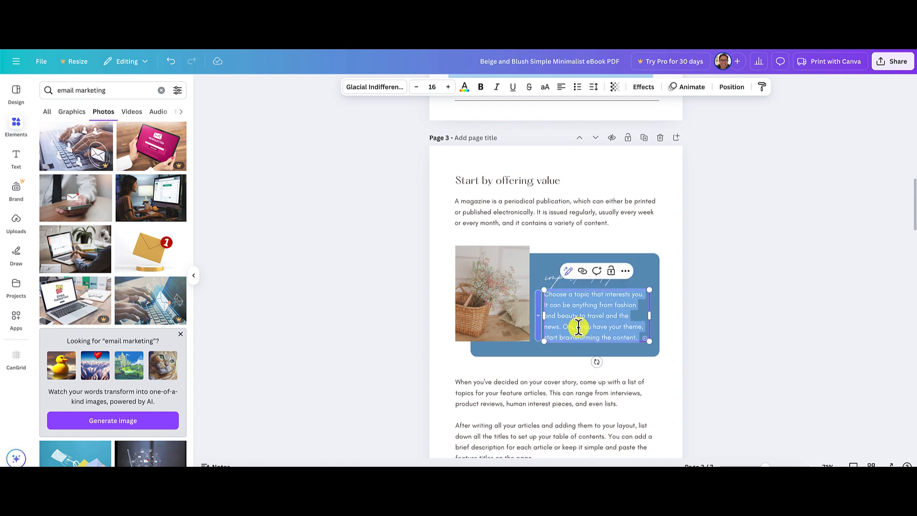
pyautogui.hotkey('ctrl', 'v')
pyautogui.click(731, 353)
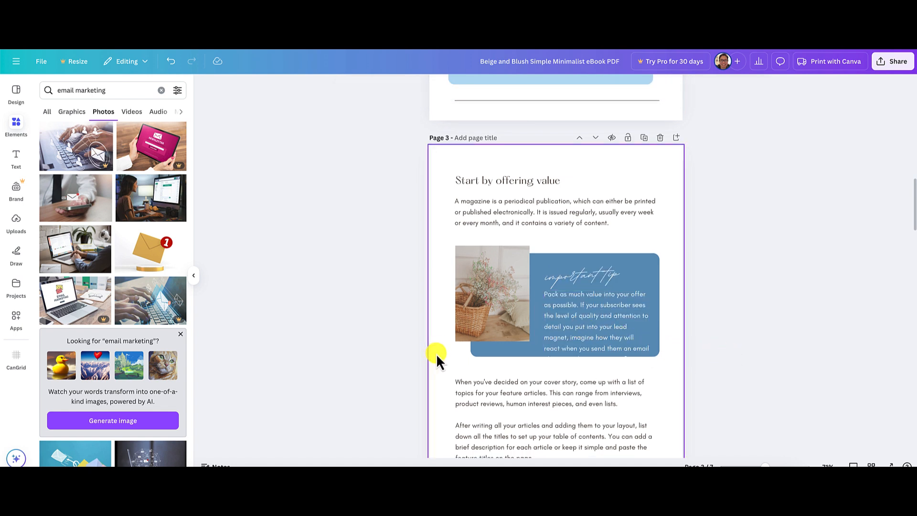
# Extend the blue tip box on page 3 downward so it encloses the entire tip text, and deselect it.
pyautogui.click(490, 352)
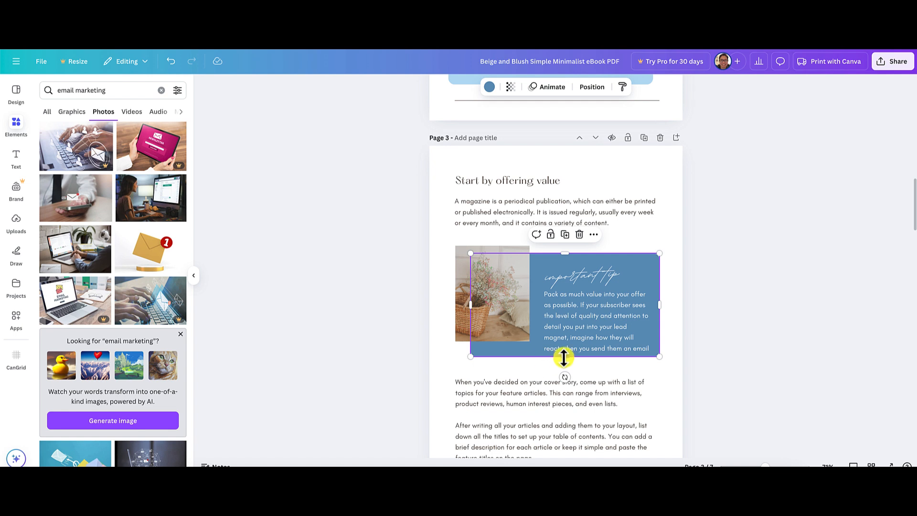
pyautogui.moveTo(563, 357); pyautogui.dragTo(567, 370)
pyautogui.click(751, 335)
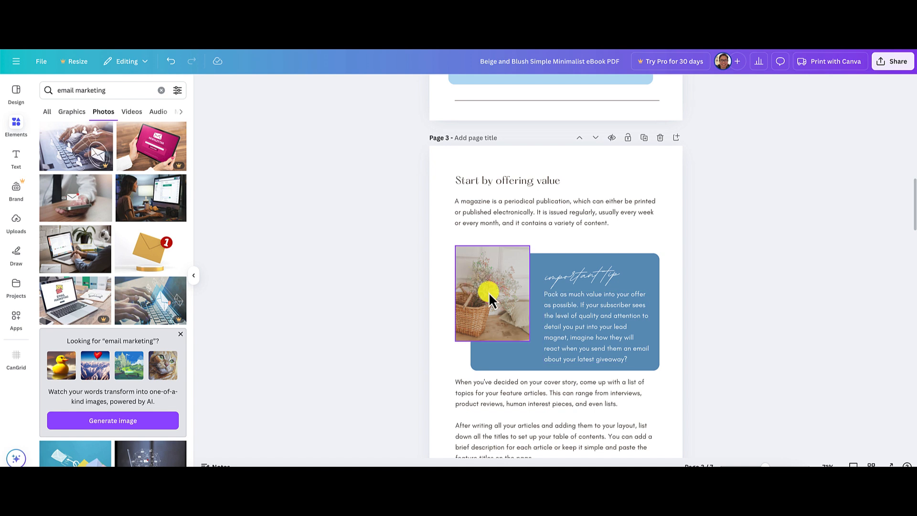
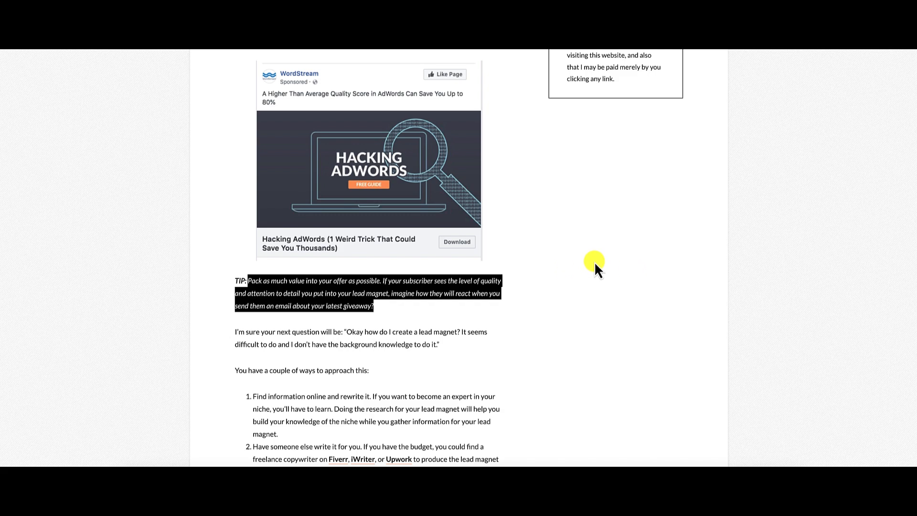
# Review the article from its opening through the lead magnet tip and the numbered ways to approach it.
pyautogui.scroll(10, 594, 262)
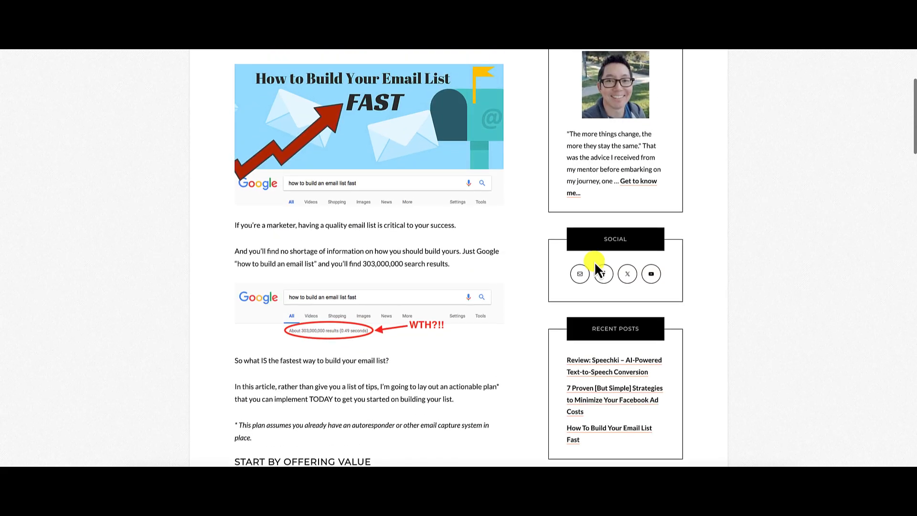
pyautogui.scroll(-8, 440, 311)
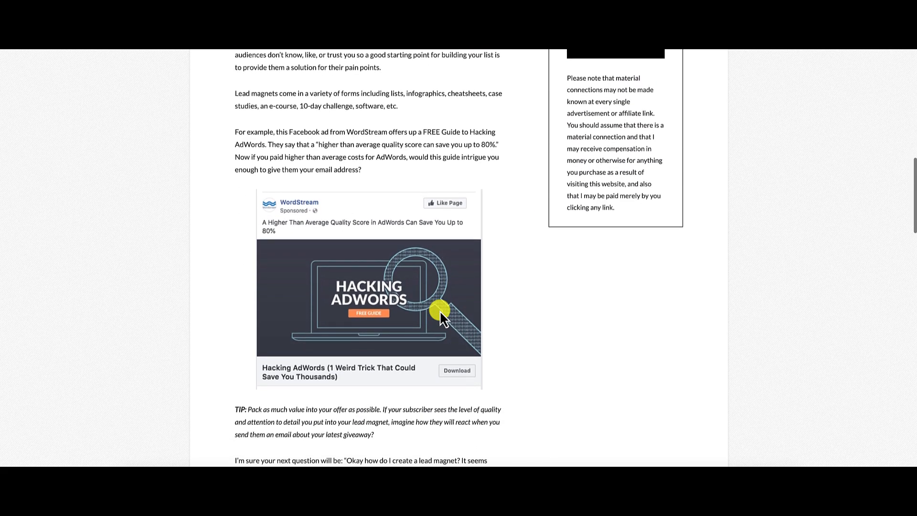
pyautogui.scroll(-2, 440, 311)
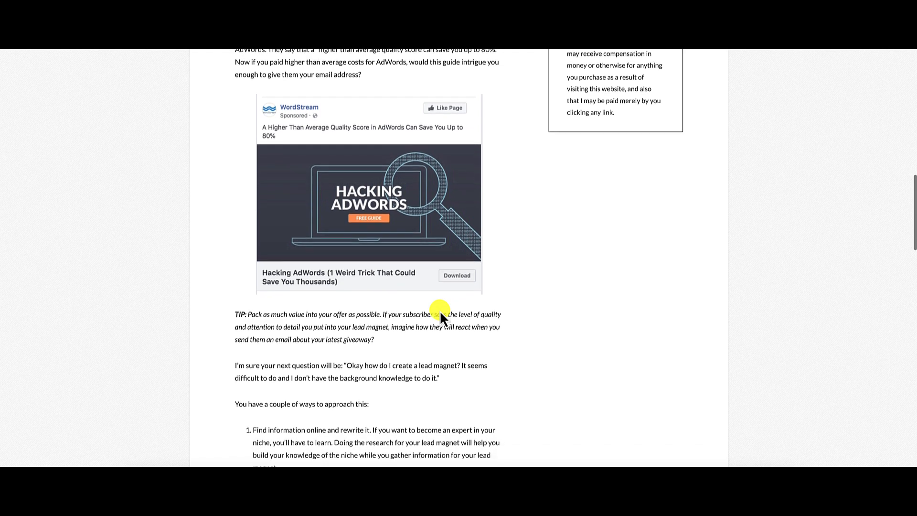
pyautogui.scroll(-2, 440, 311)
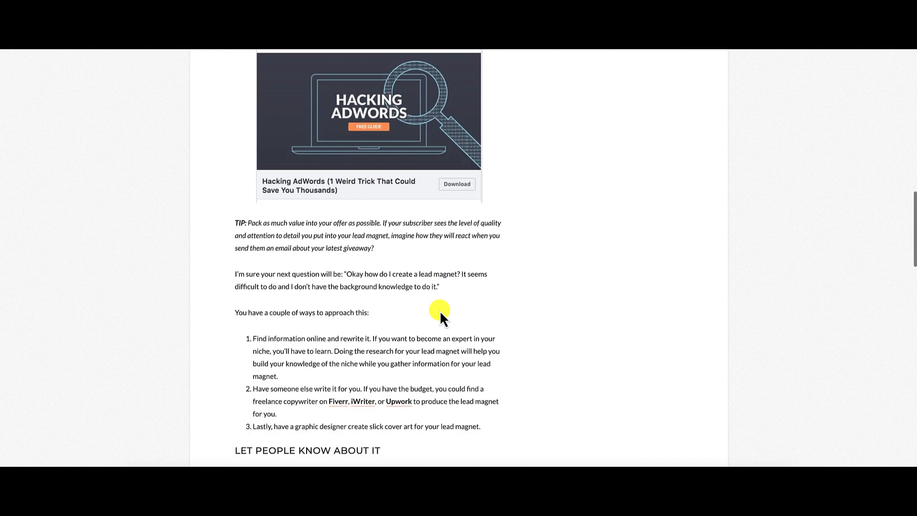
pyautogui.scroll(-3, 440, 310)
pyautogui.scroll(3, 440, 311)
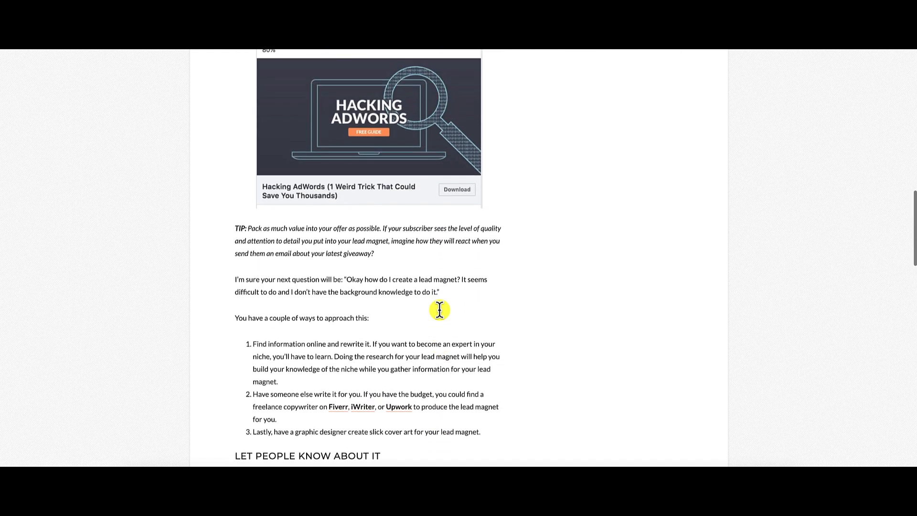
pyautogui.scroll(2, 439, 311)
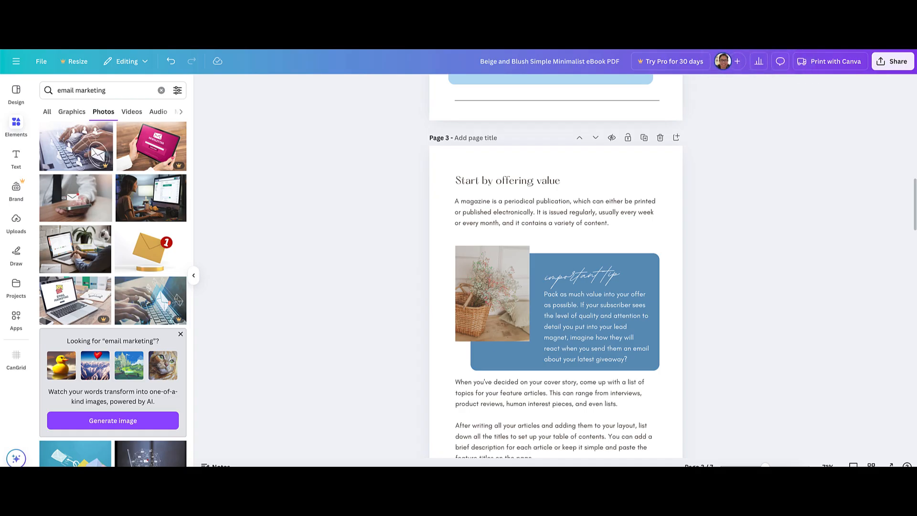
# Select the basket photo on page 3 and search the photo library for "valuable offer".
pyautogui.click(493, 291)
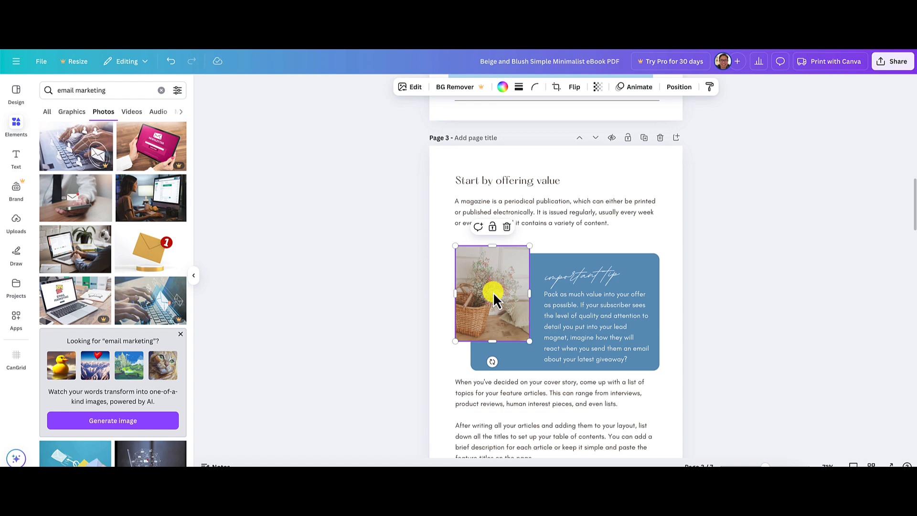
pyautogui.click(123, 90)
pyautogui.write('val')
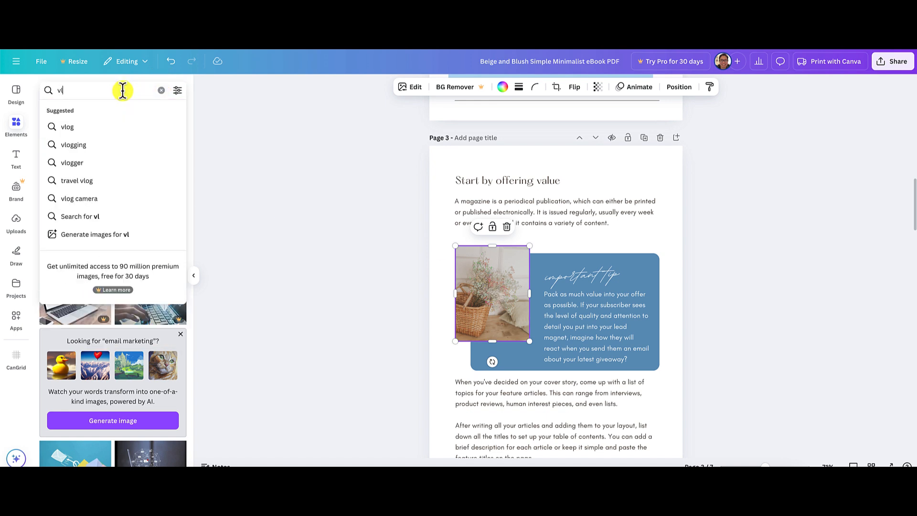
pyautogui.write('u')
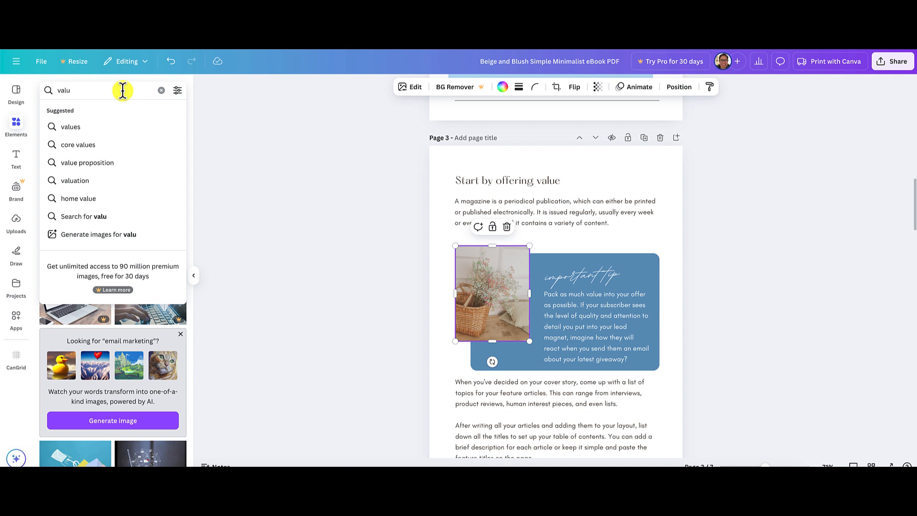
pyautogui.write('able offer')
pyautogui.press('Return')
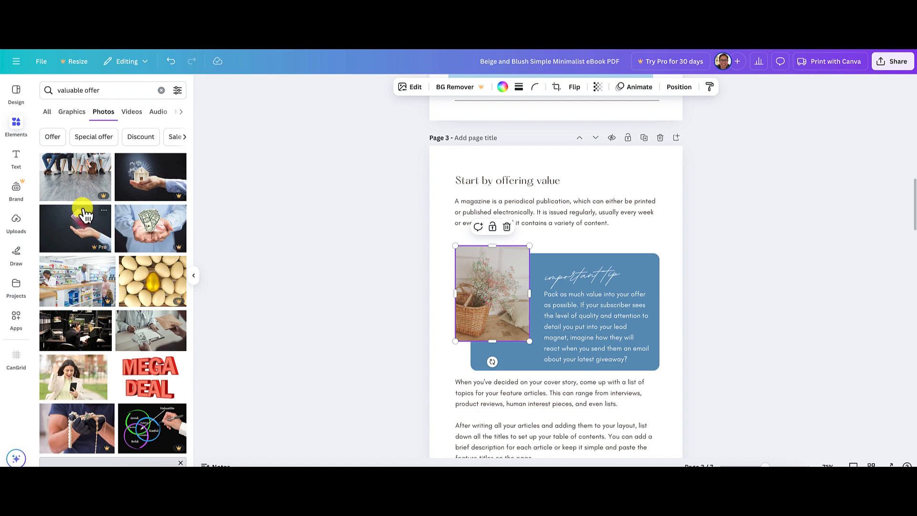
# Replace the basket photo on page 3 with the one of the woman cheering at her phone, adjust its crop in the frame and deselect it.
pyautogui.scroll(-3, 127, 267)
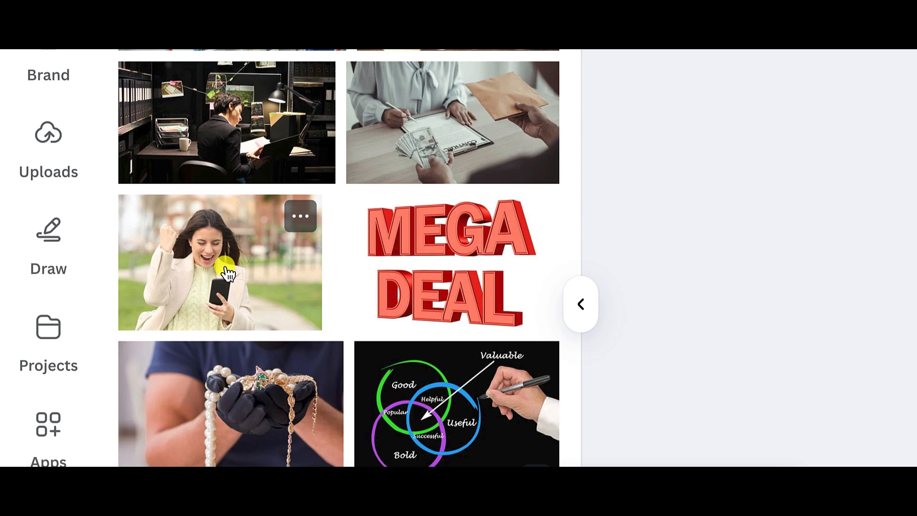
pyautogui.scroll(1, 228, 274)
pyautogui.scroll(-3, 228, 274)
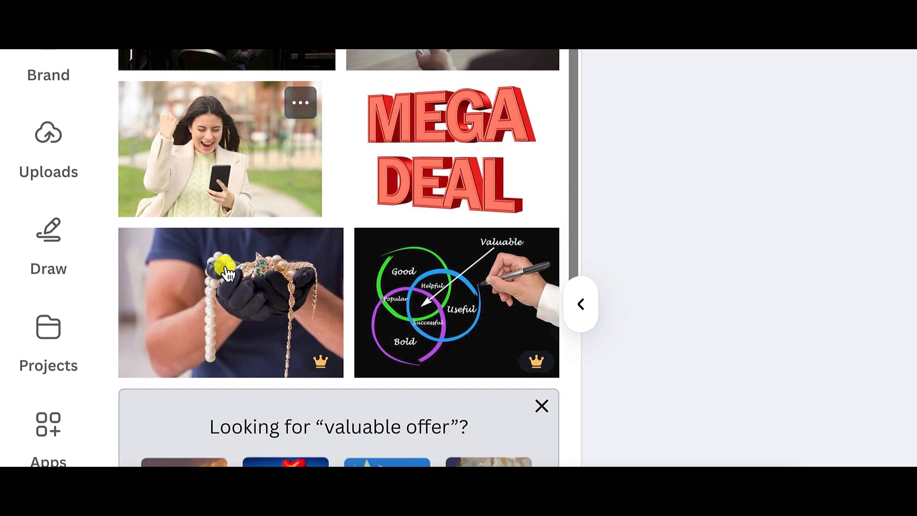
pyautogui.scroll(-7, 227, 270)
pyautogui.scroll(8, 227, 269)
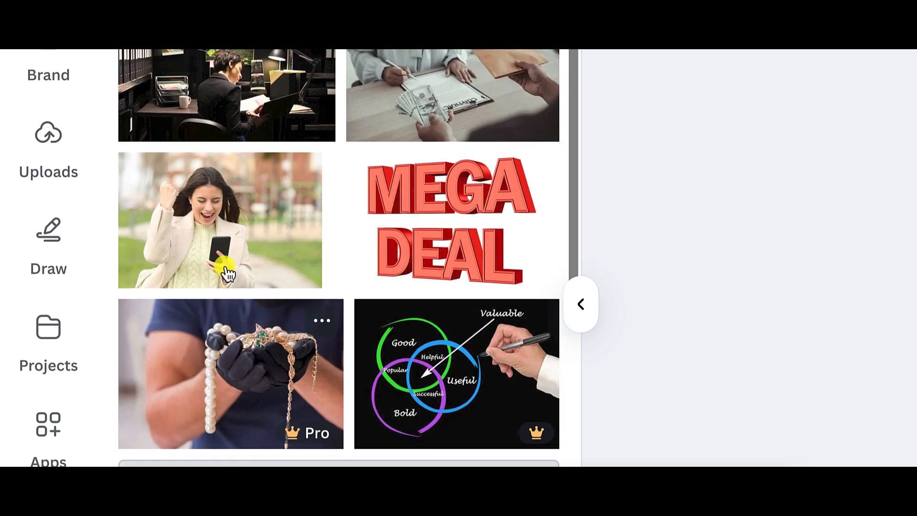
pyautogui.scroll(1, 225, 271)
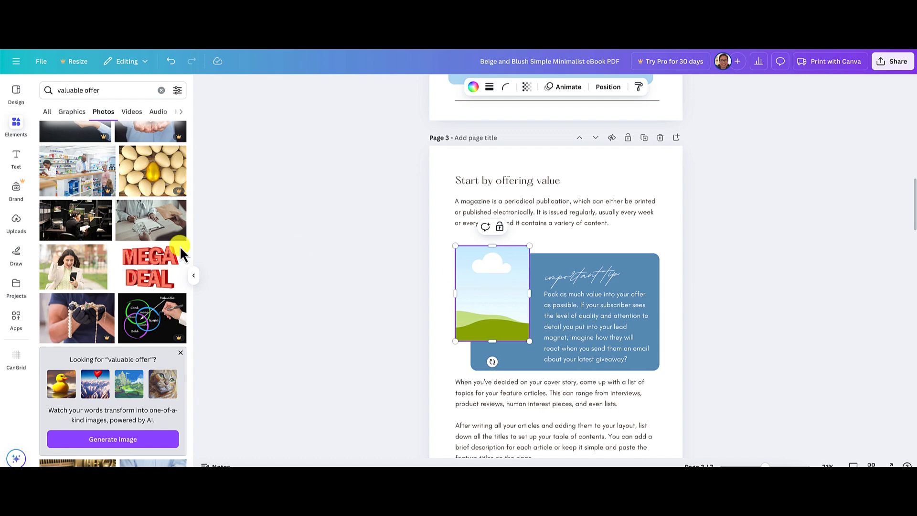
pyautogui.click(68, 266)
pyautogui.moveTo(495, 288); pyautogui.dragTo(518, 286)
pyautogui.doubleClick(492, 280)
pyautogui.click(773, 319)
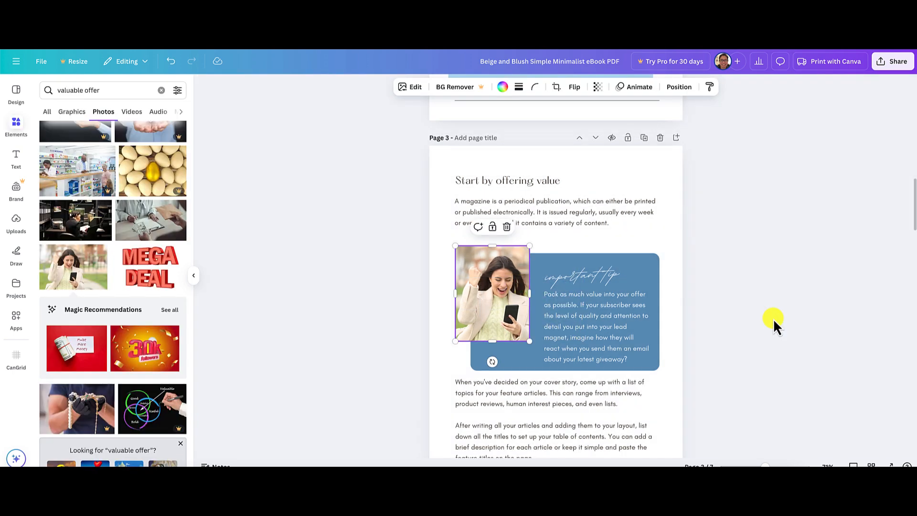
pyautogui.click(772, 319)
# Check the section heading in the source article and retype page 3's heading in capitals as "START BY OFFERING VALUE".
pyautogui.scroll(-3, 761, 319)
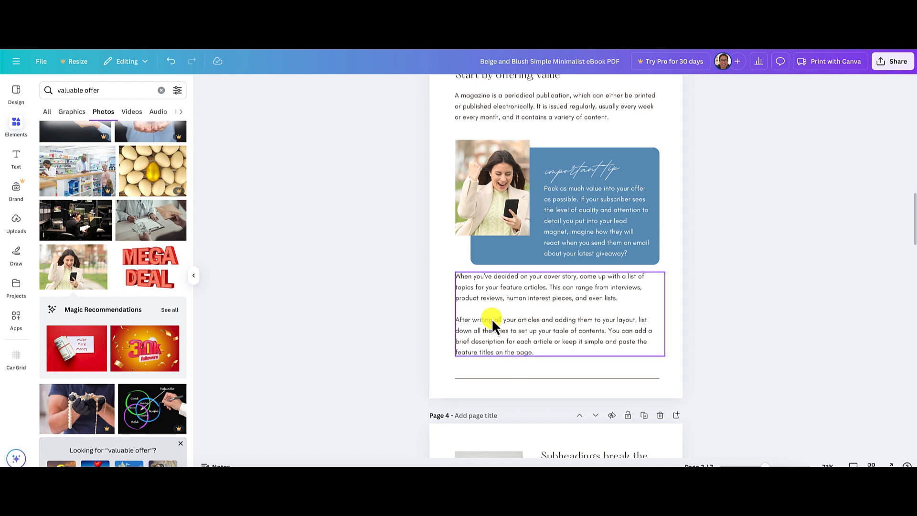
pyautogui.scroll(4, 534, 126)
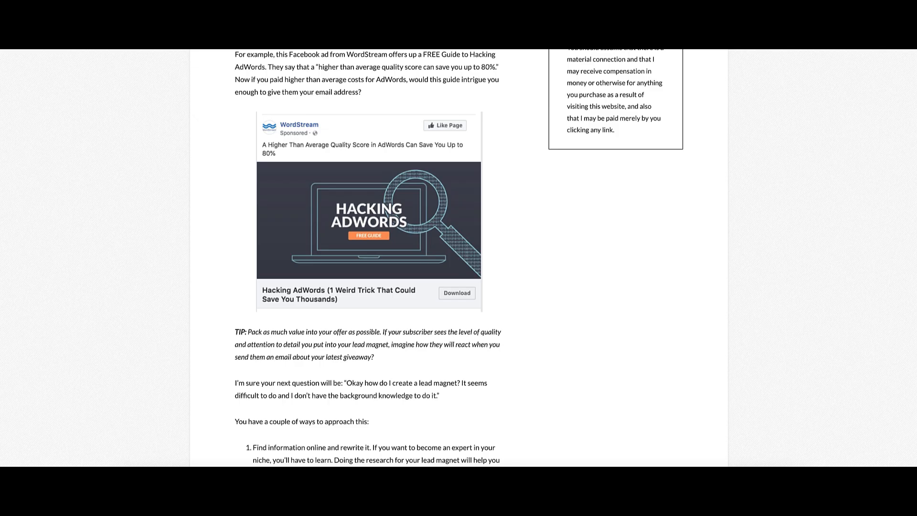
pyautogui.scroll(4, 518, 143)
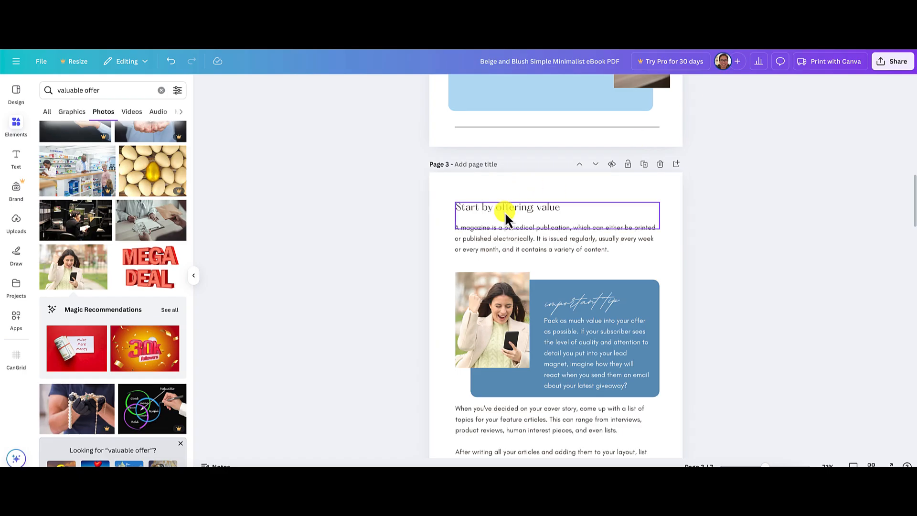
pyautogui.click(504, 210)
pyautogui.click(504, 210)
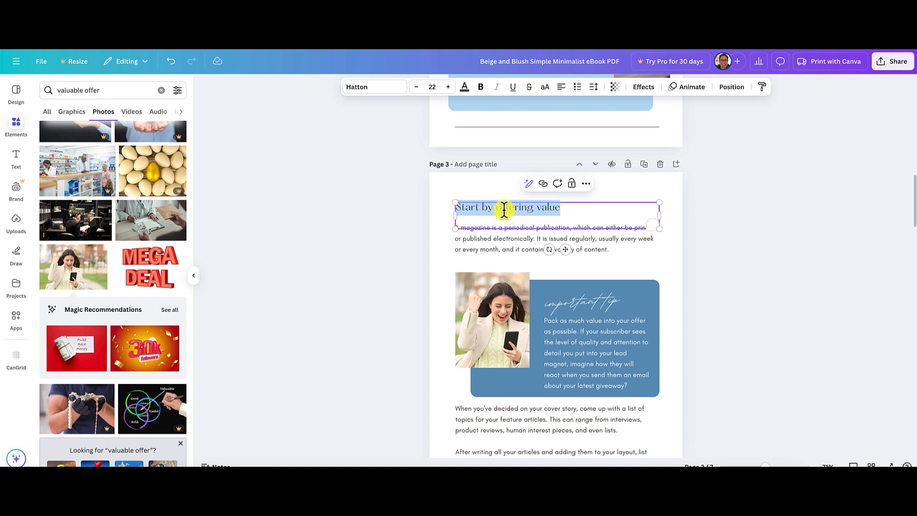
pyautogui.write('START')
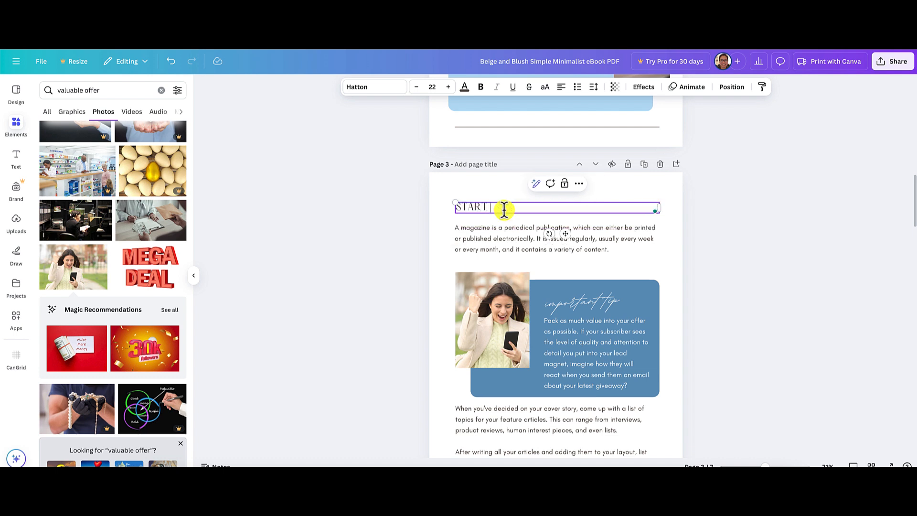
pyautogui.write(' BY OFFERING VALUE')
pyautogui.click(767, 210)
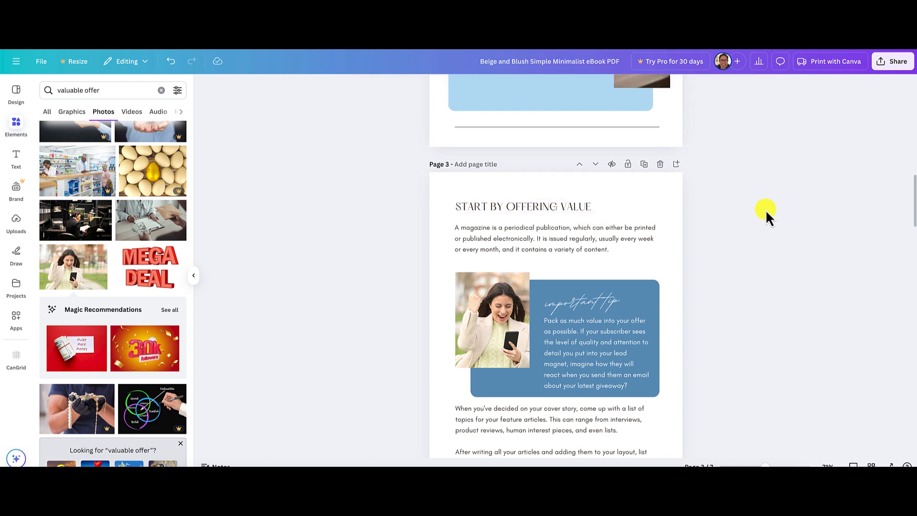
# Check the font of the first table of contents entry and set page 3's heading to the same font, Glacial Indifference.
pyautogui.scroll(4, 766, 210)
pyautogui.scroll(1, 518, 126)
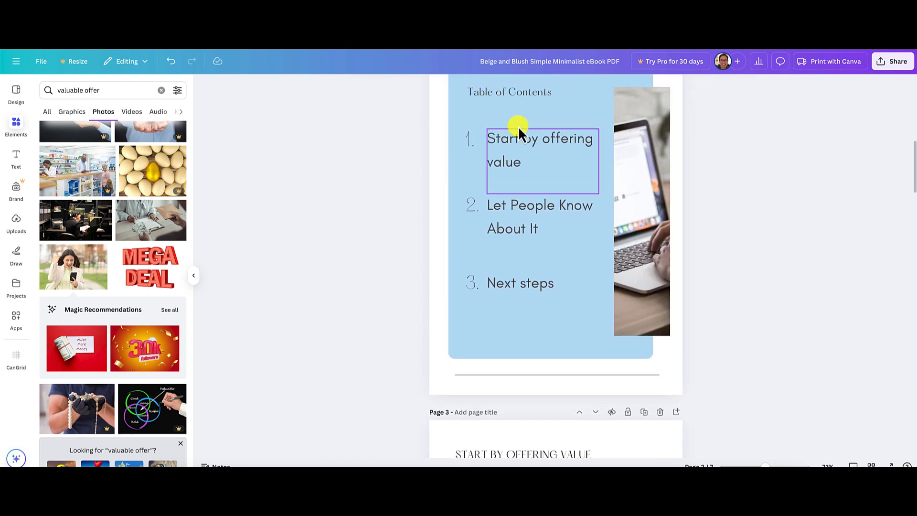
pyautogui.click(523, 142)
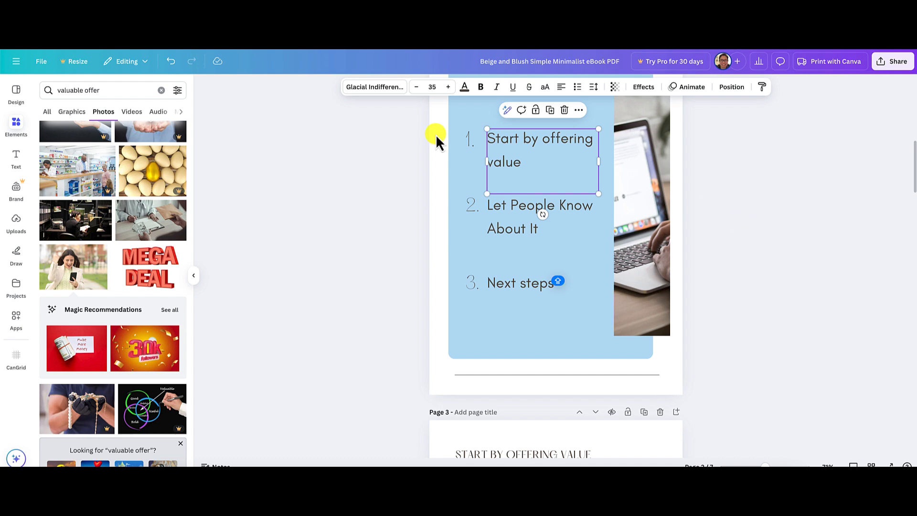
pyautogui.scroll(-2, 704, 232)
pyautogui.scroll(-2, 704, 234)
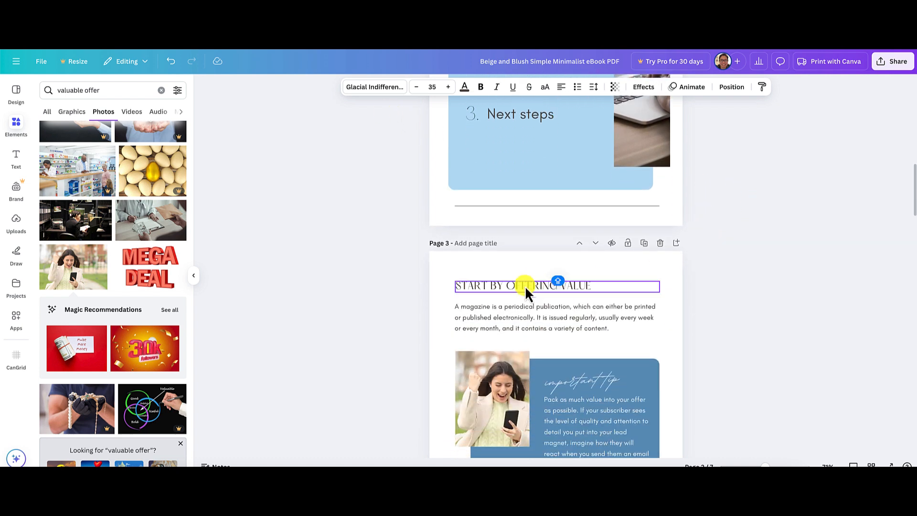
pyautogui.click(526, 289)
pyautogui.doubleClick(526, 286)
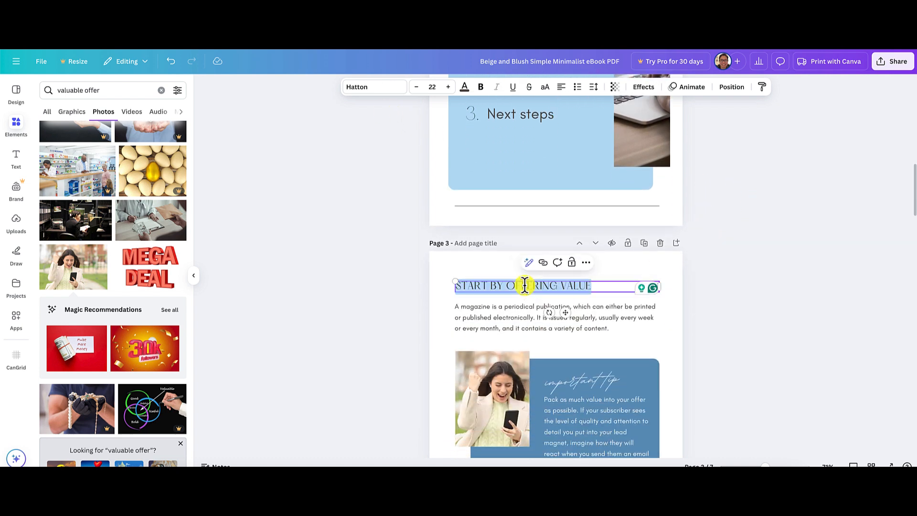
pyautogui.click(375, 88)
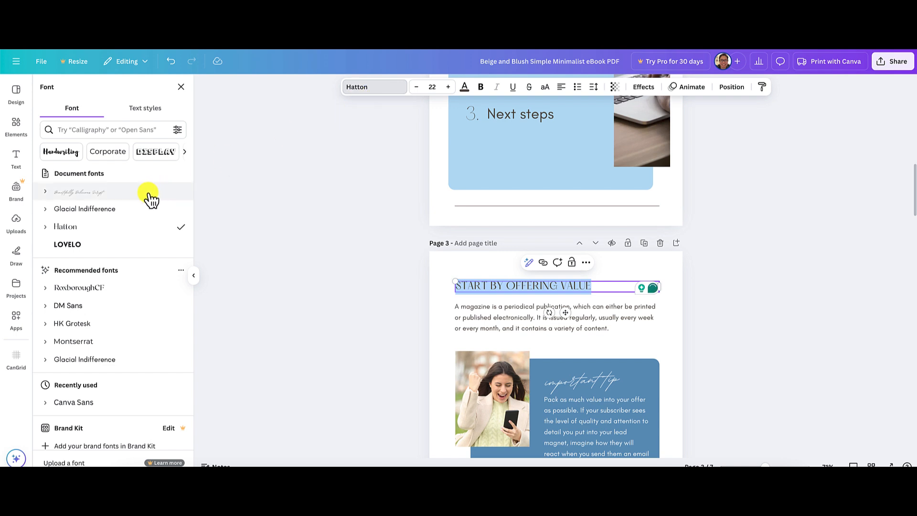
pyautogui.click(117, 211)
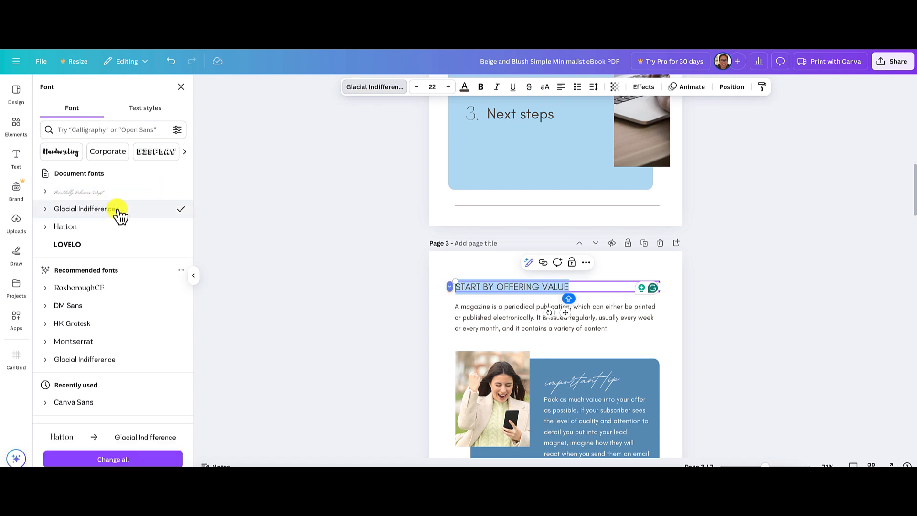
pyautogui.click(766, 284)
pyautogui.click(770, 285)
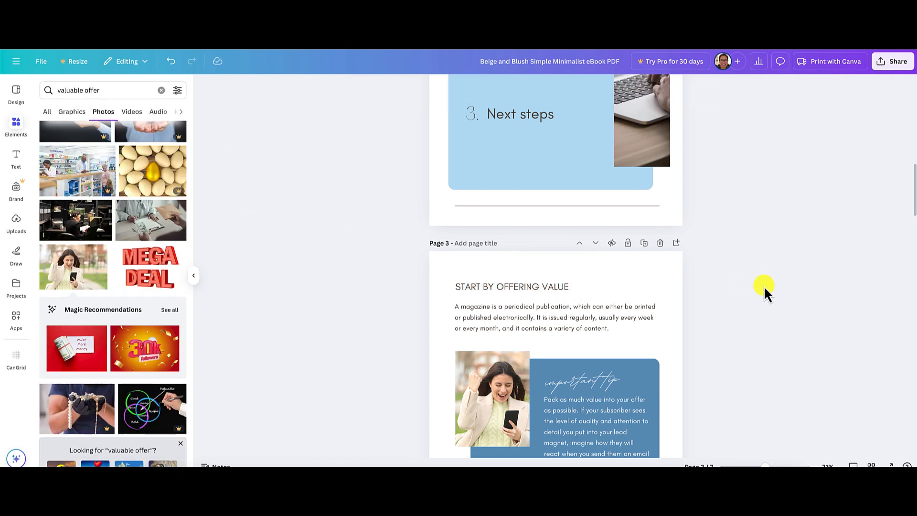
# Compare the source article's introduction and value section with the ebook's contents page, page 3 and page 4 layouts.
pyautogui.scroll(-2, 764, 286)
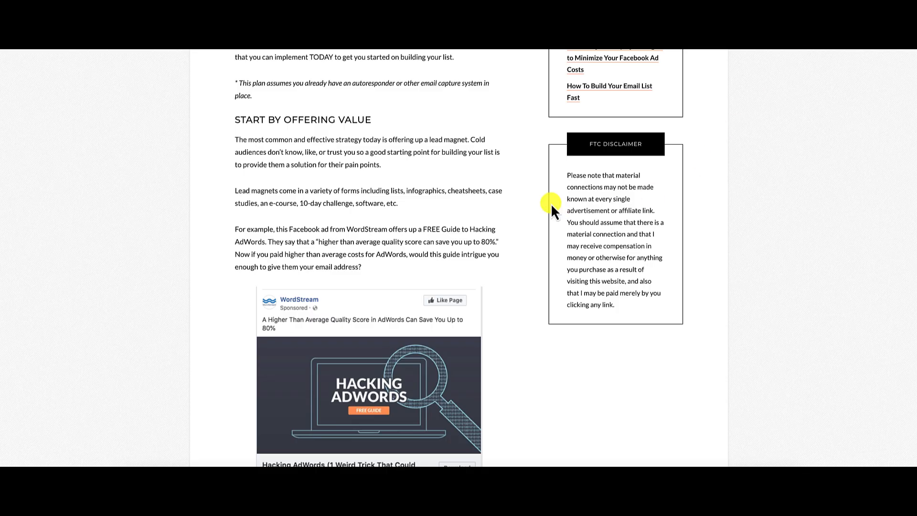
pyautogui.scroll(10, 543, 202)
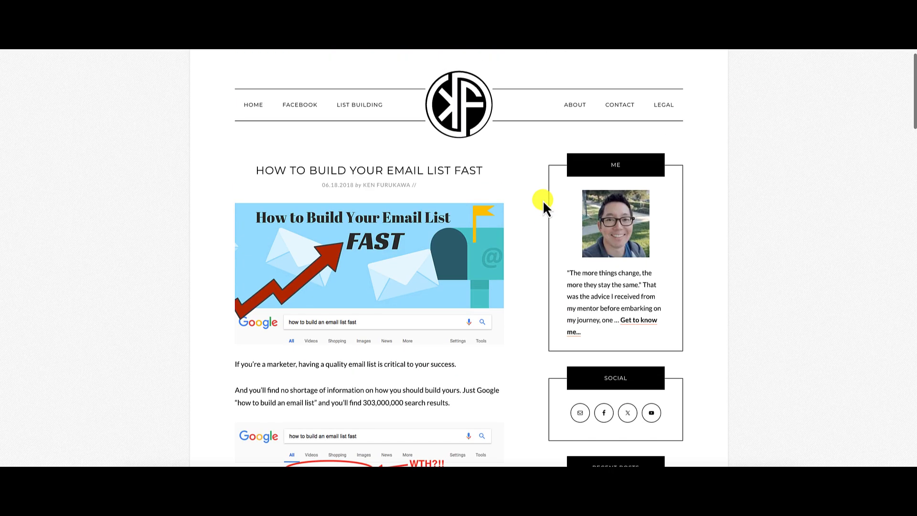
pyautogui.scroll(-6, 544, 203)
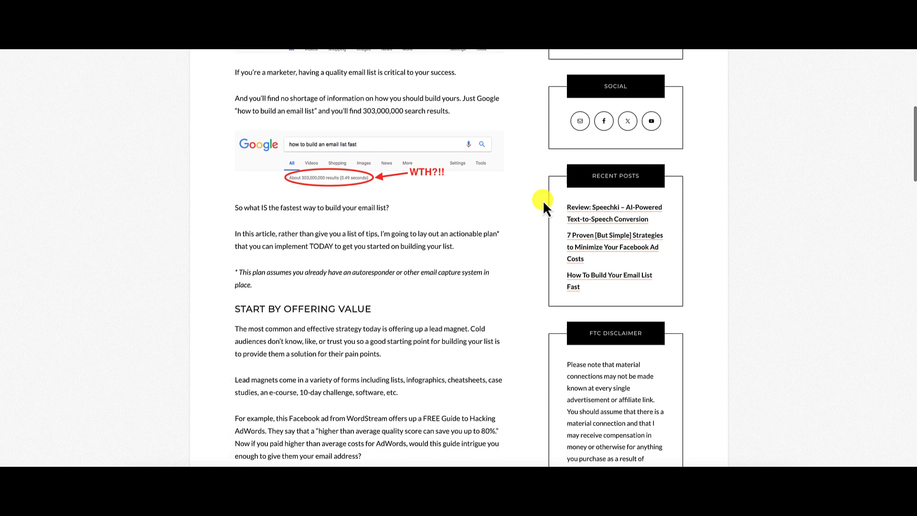
pyautogui.scroll(-2, 543, 200)
pyautogui.scroll(5, 257, 196)
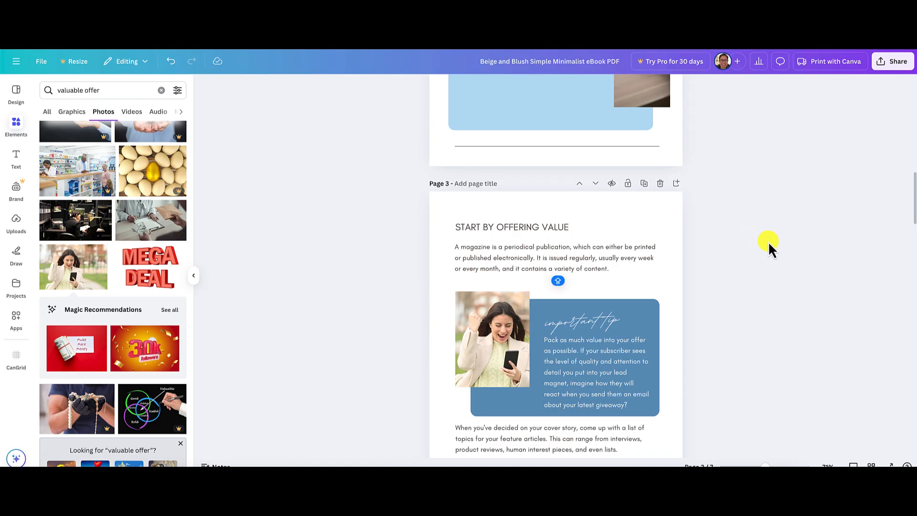
pyautogui.scroll(6, 768, 241)
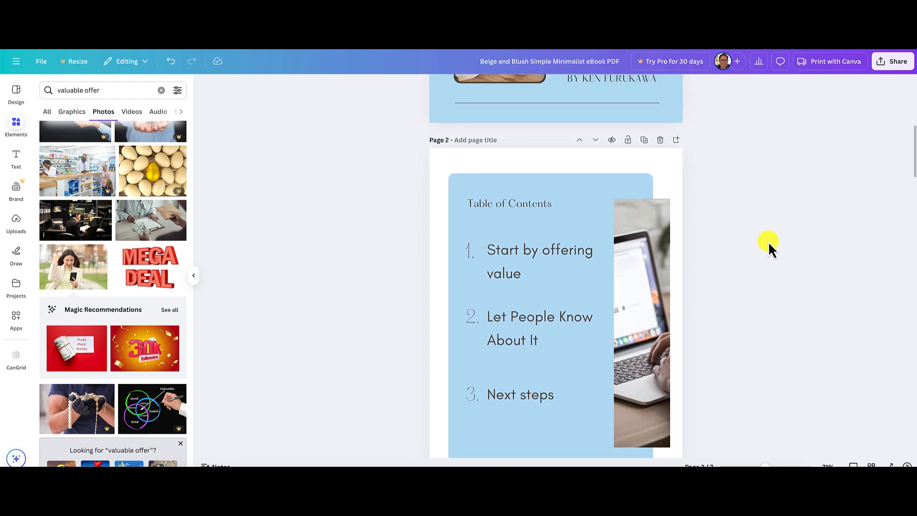
pyautogui.scroll(3, 768, 242)
pyautogui.scroll(-9, 768, 241)
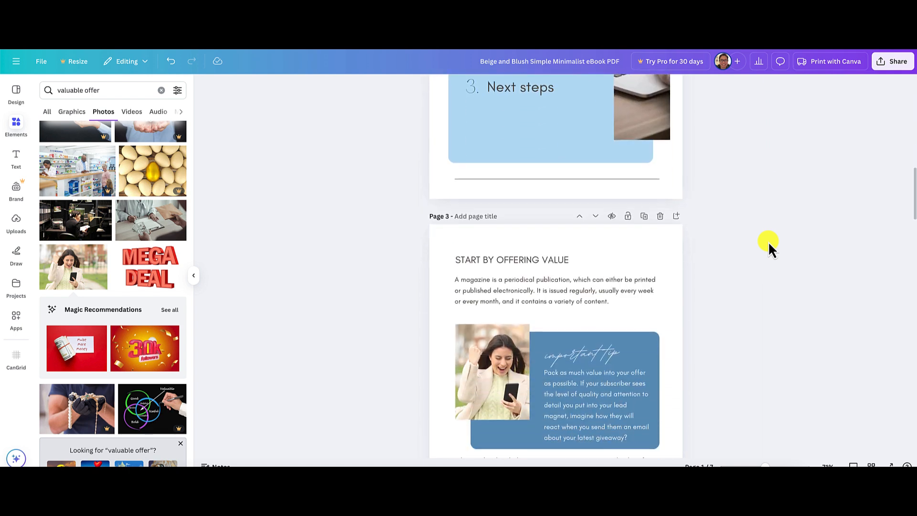
pyautogui.scroll(-8, 768, 241)
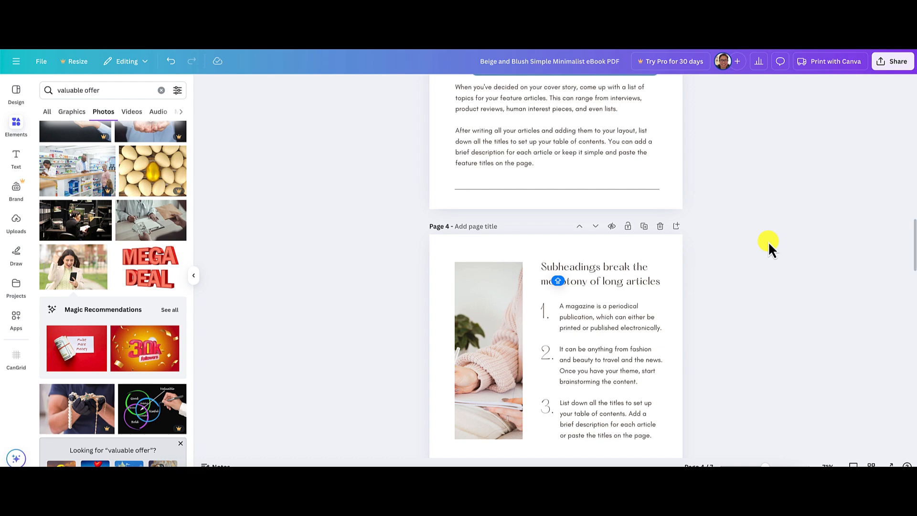
# Move the page with the "important tip" box up to page 3, directly after the table of contents.
pyautogui.scroll(-8, 768, 243)
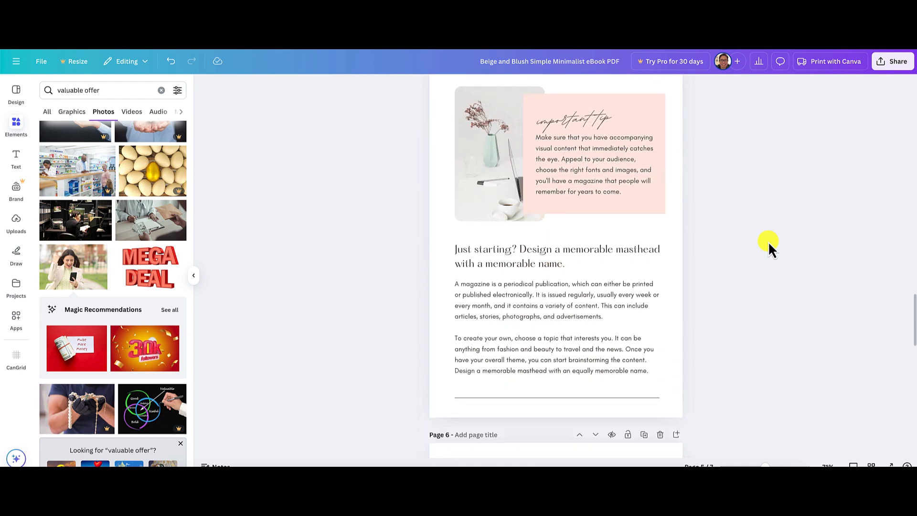
pyautogui.scroll(-10, 769, 245)
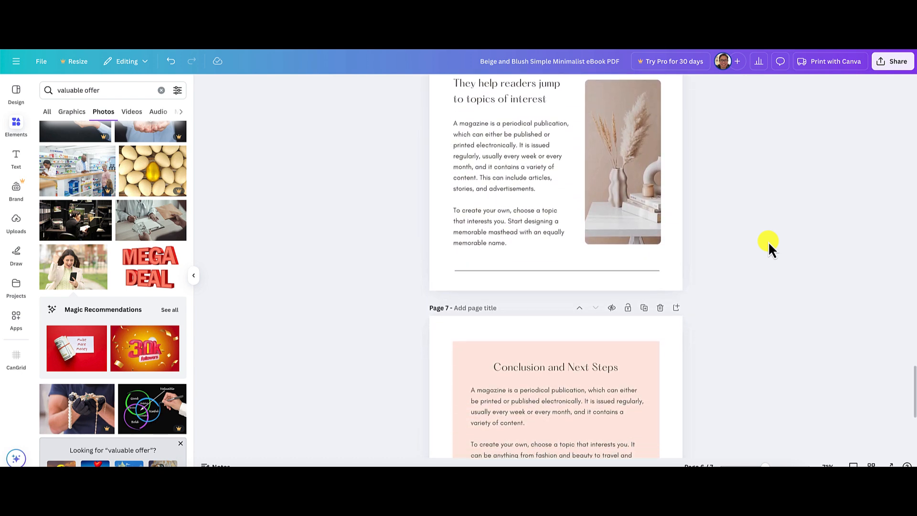
pyautogui.scroll(-5, 769, 245)
pyautogui.scroll(6, 769, 244)
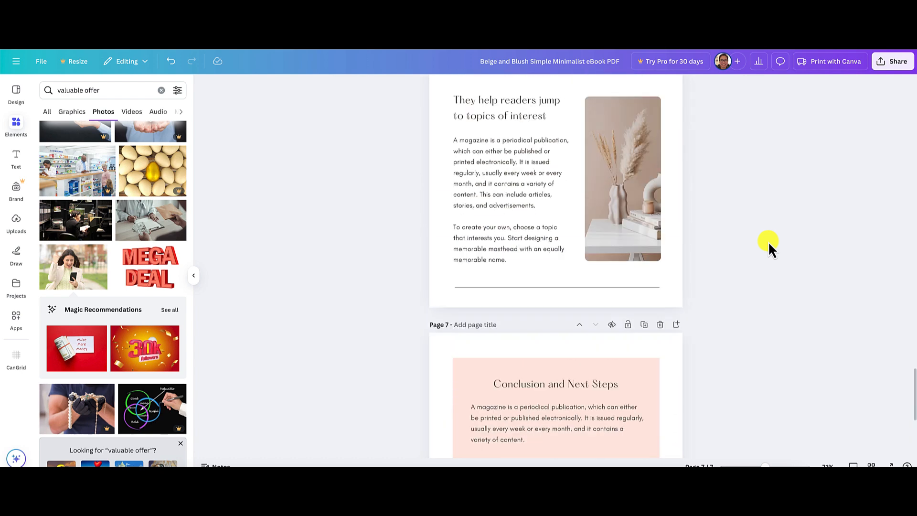
pyautogui.scroll(10, 769, 245)
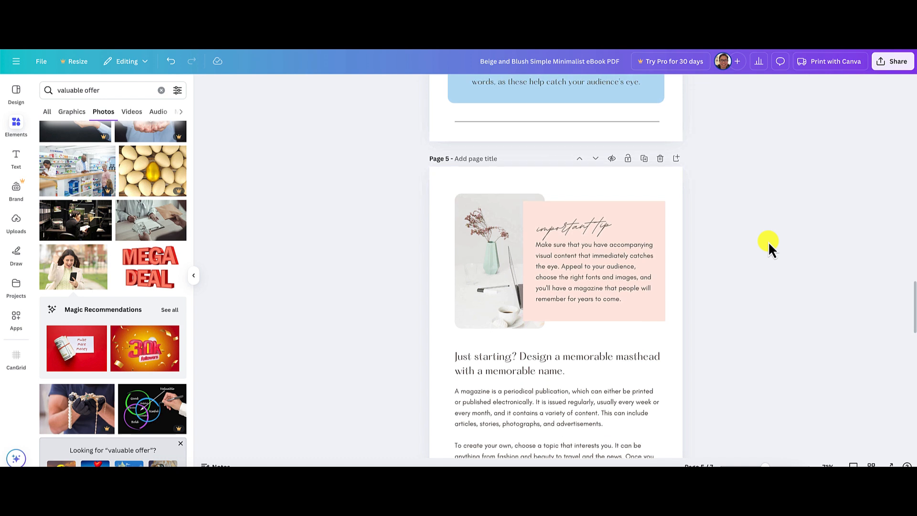
pyautogui.scroll(1, 769, 244)
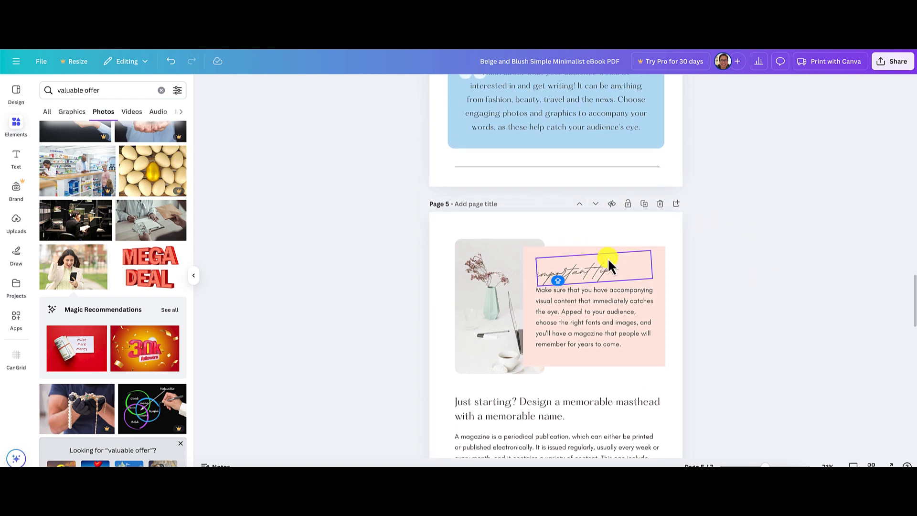
pyautogui.click(581, 206)
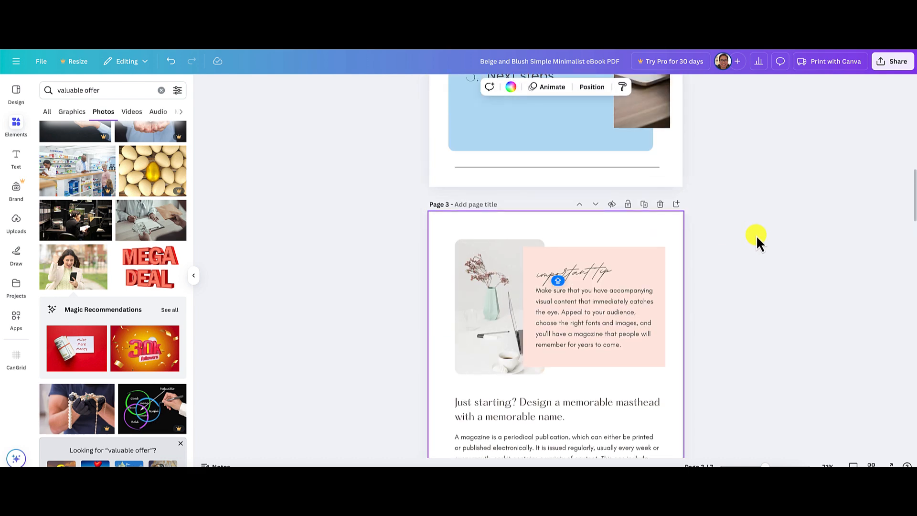
pyautogui.scroll(5, 759, 225)
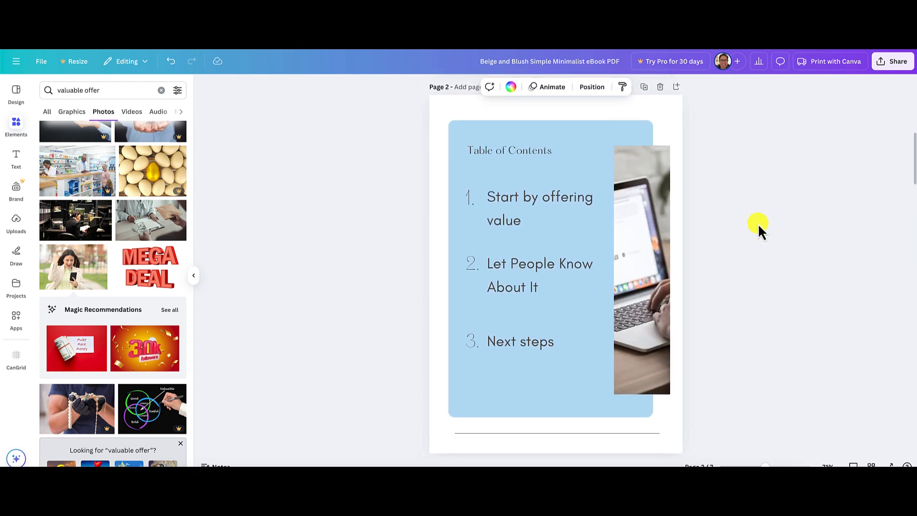
pyautogui.scroll(-2, 758, 223)
pyautogui.scroll(-5, 748, 276)
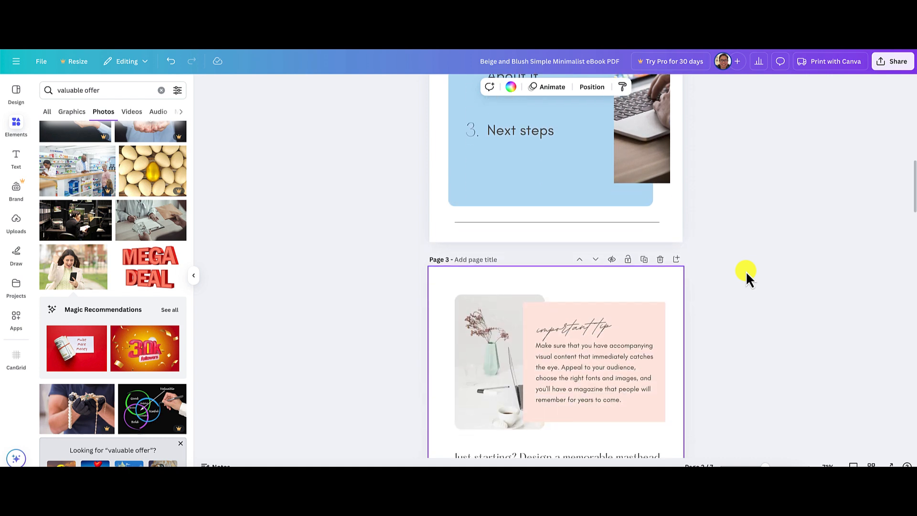
# Delete the pink box, the "important tip" title and the tip paragraph from page 3.
pyautogui.scroll(-1, 746, 271)
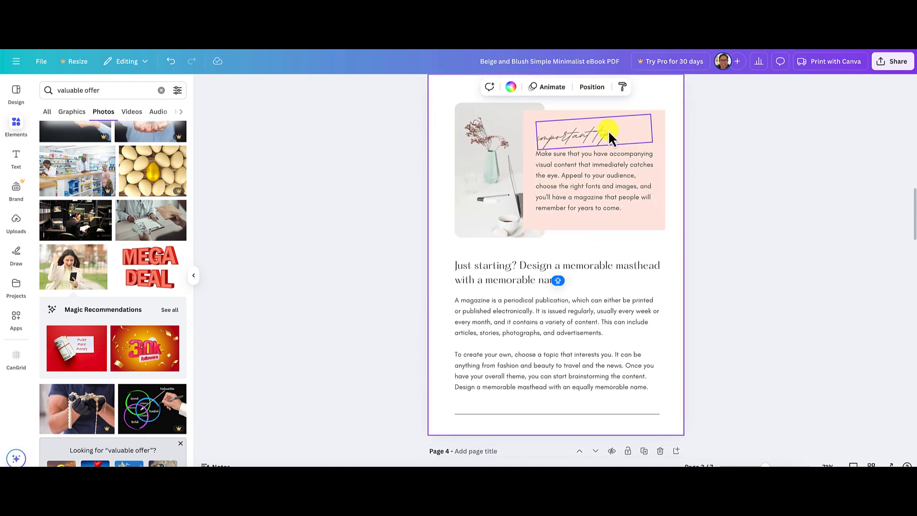
pyautogui.click(663, 131)
pyautogui.press('Delete')
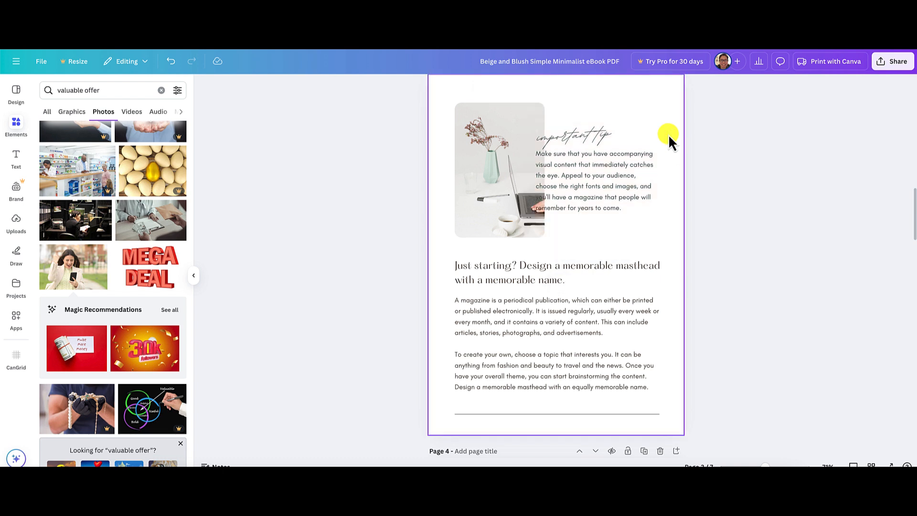
pyautogui.click(621, 132)
pyautogui.press('Delete')
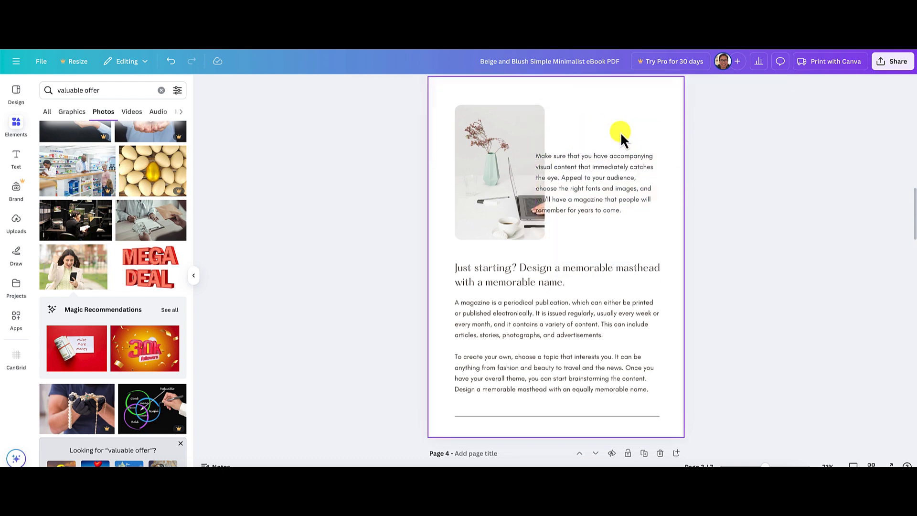
pyautogui.click(613, 170)
pyautogui.press('Delete')
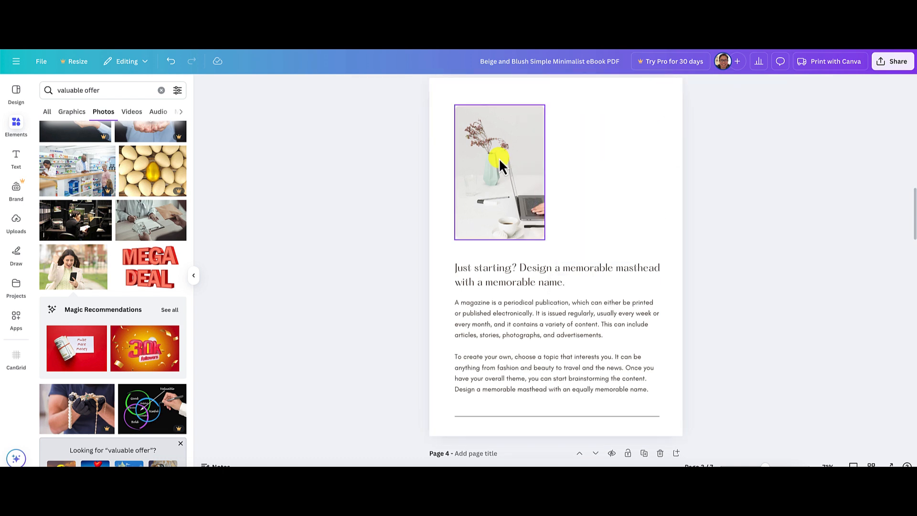
# Delete the vase and laptop photo from page 3 together with its empty frame.
pyautogui.click(491, 159)
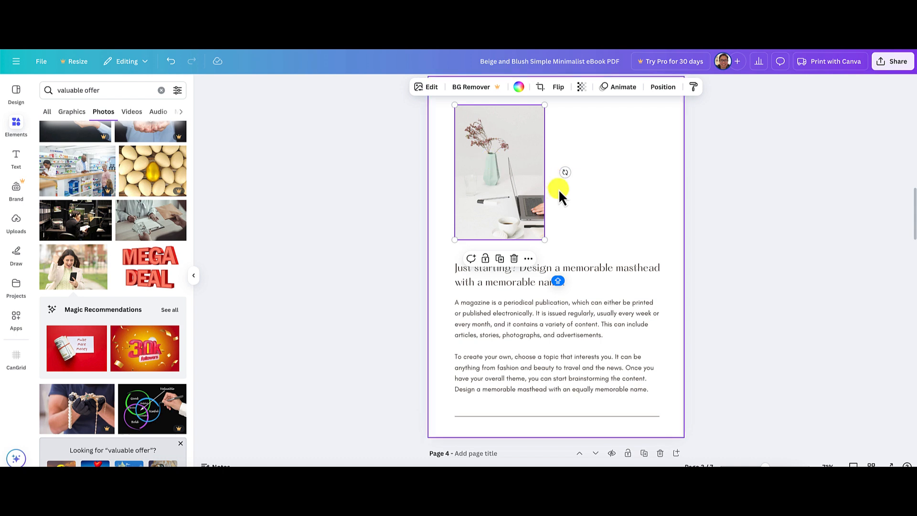
pyautogui.press('capslock')
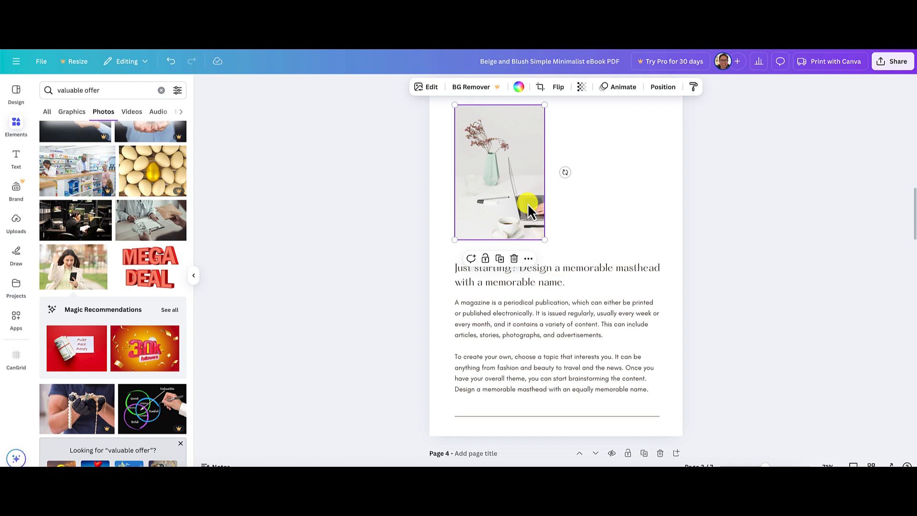
pyautogui.press('Delete')
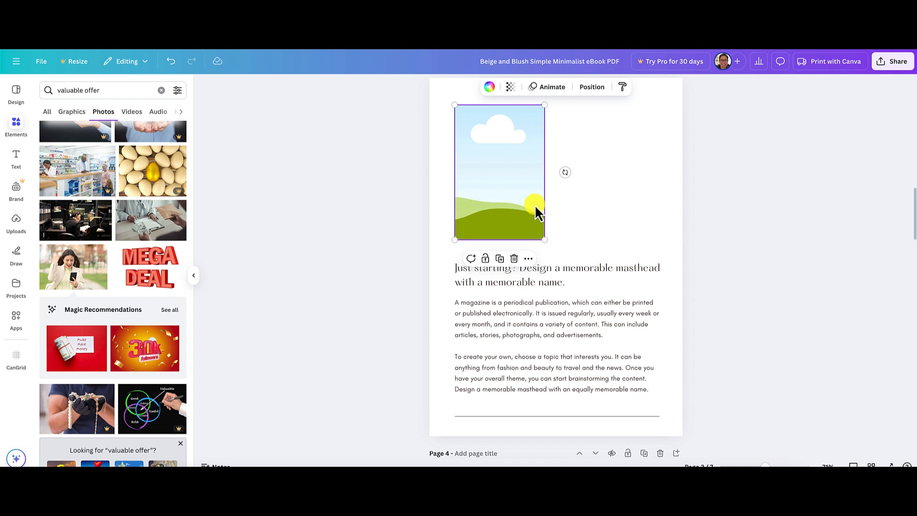
pyautogui.press('Delete')
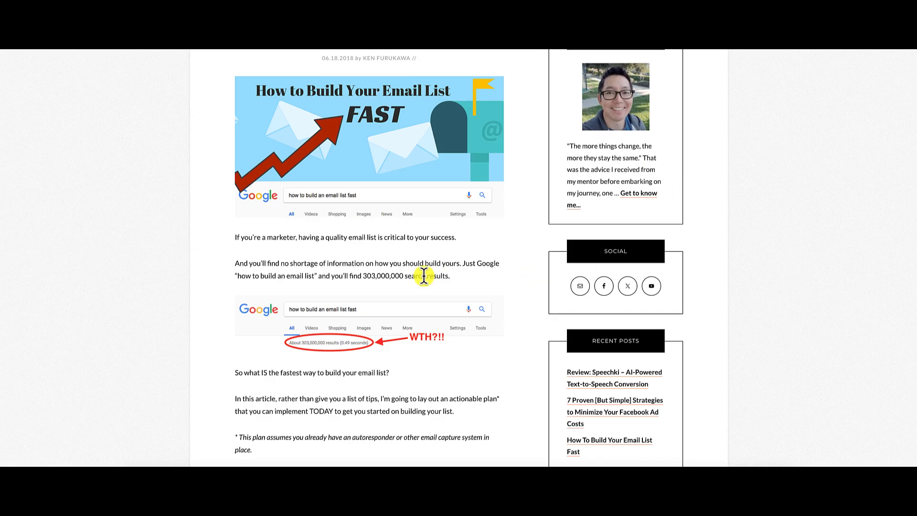
# Copy the "How to Build Your Email List FAST" header image from the source article and paste it onto page 3 of the ebook.
pyautogui.scroll(2, 423, 275)
pyautogui.scroll(-4, 425, 273)
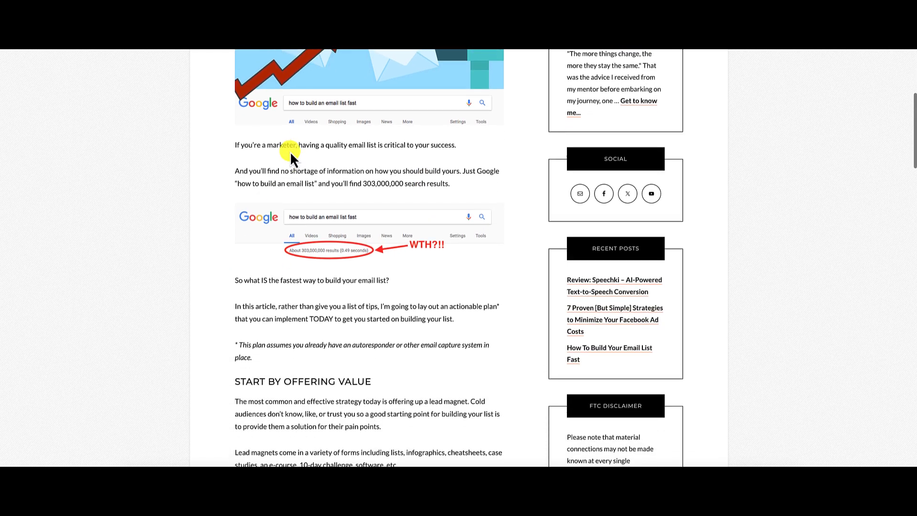
pyautogui.scroll(1, 411, 172)
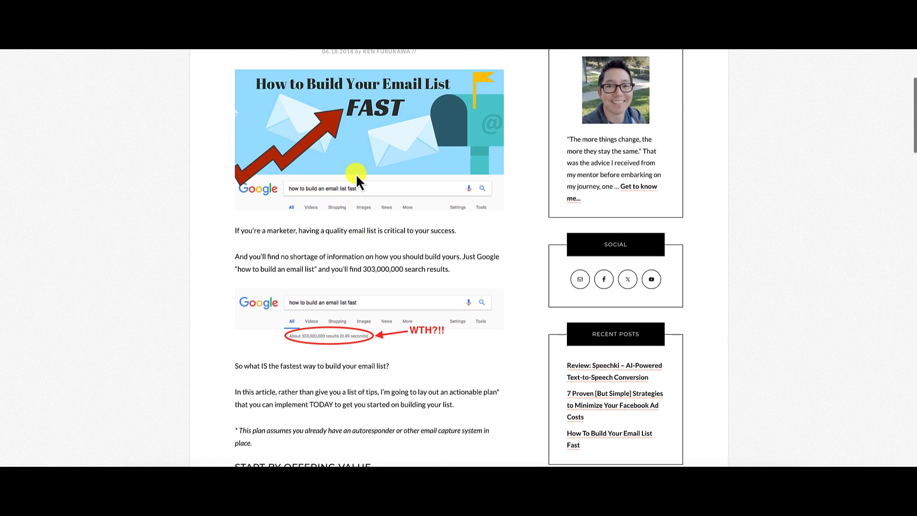
pyautogui.rightClick(362, 153)
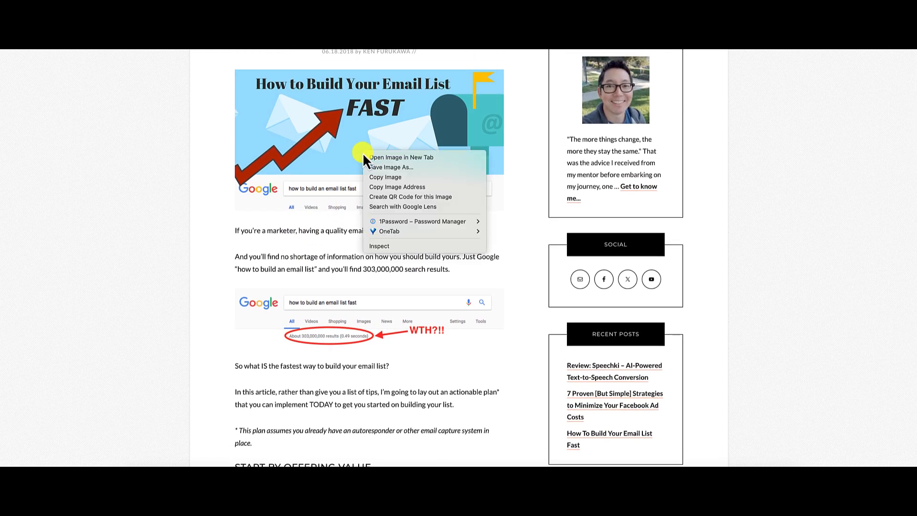
pyautogui.click(393, 179)
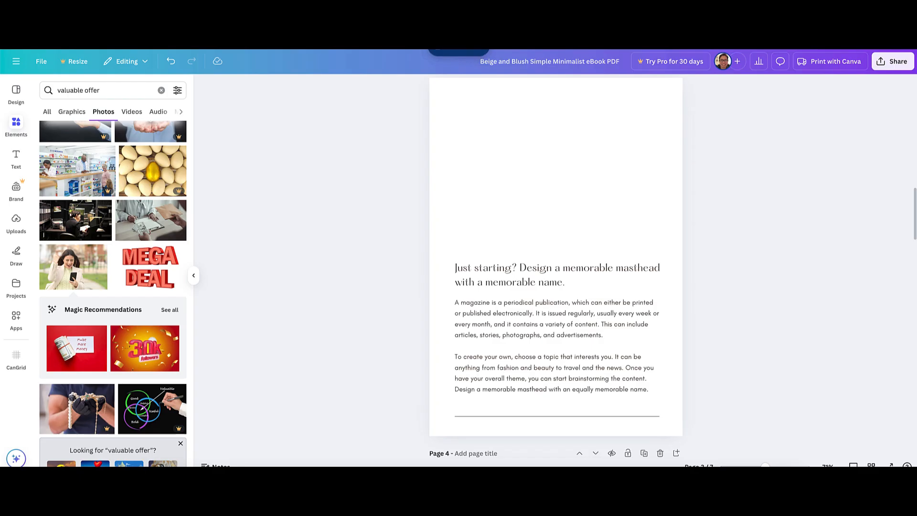
pyautogui.rightClick(537, 156)
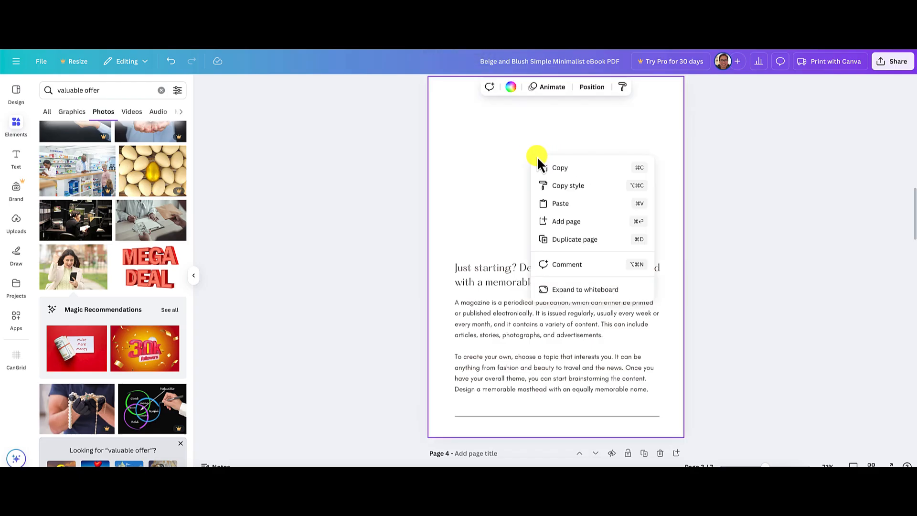
pyautogui.click(561, 203)
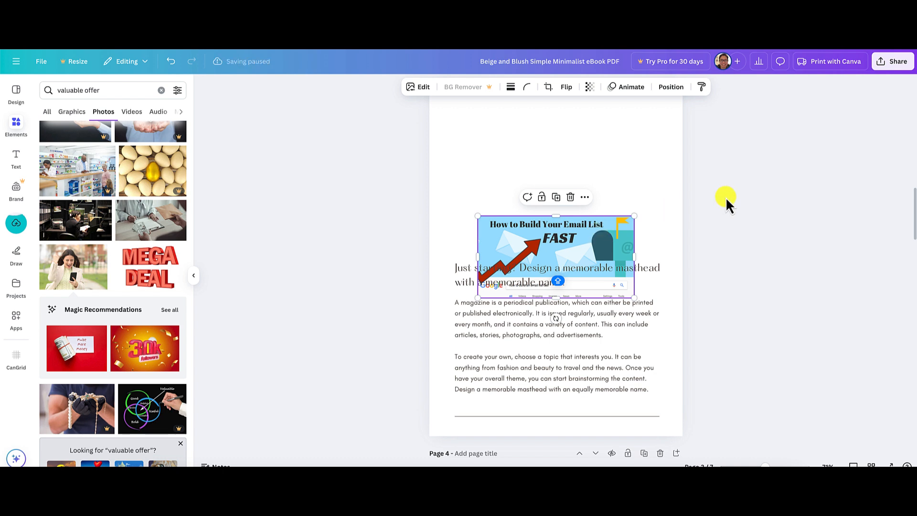
# Move the pasted header image to the top of page 3, enlarge it to nearly the full content width and deselect it.
pyautogui.scroll(2, 726, 197)
pyautogui.moveTo(593, 269); pyautogui.dragTo(570, 159)
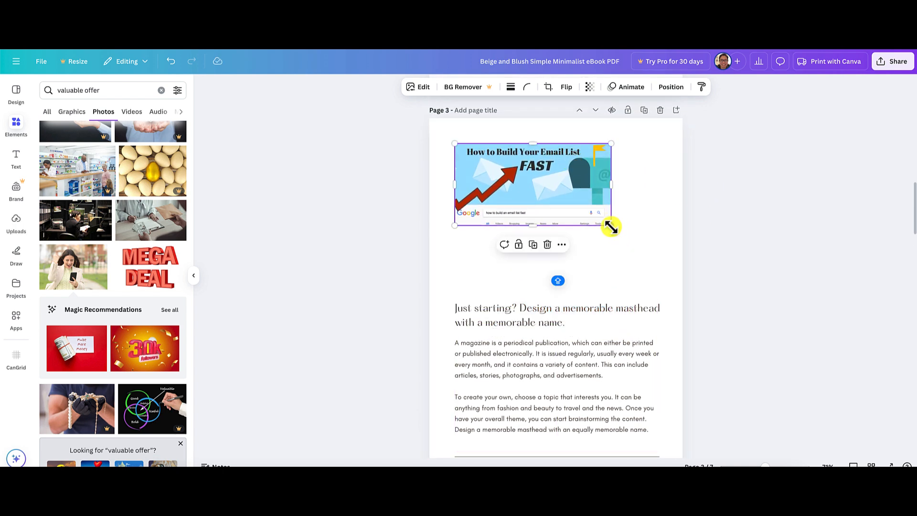
pyautogui.moveTo(611, 227); pyautogui.dragTo(659, 267)
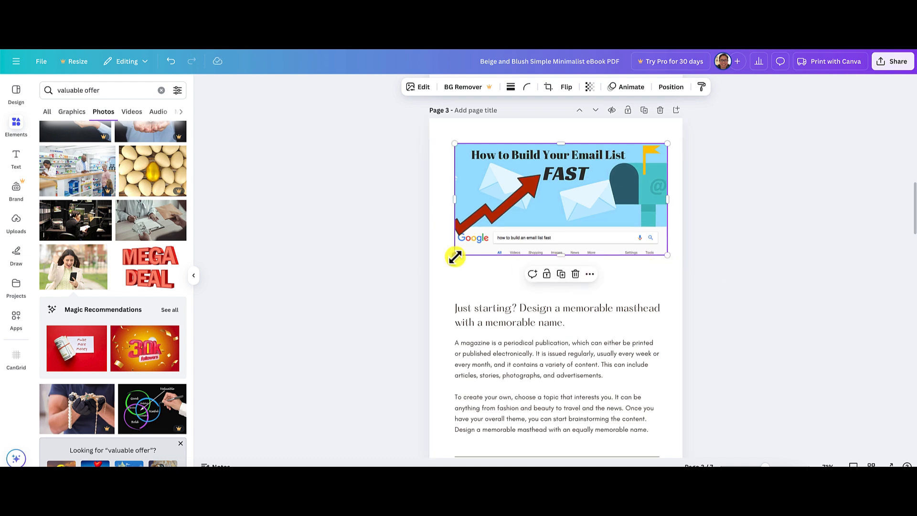
pyautogui.moveTo(454, 256); pyautogui.dragTo(448, 258)
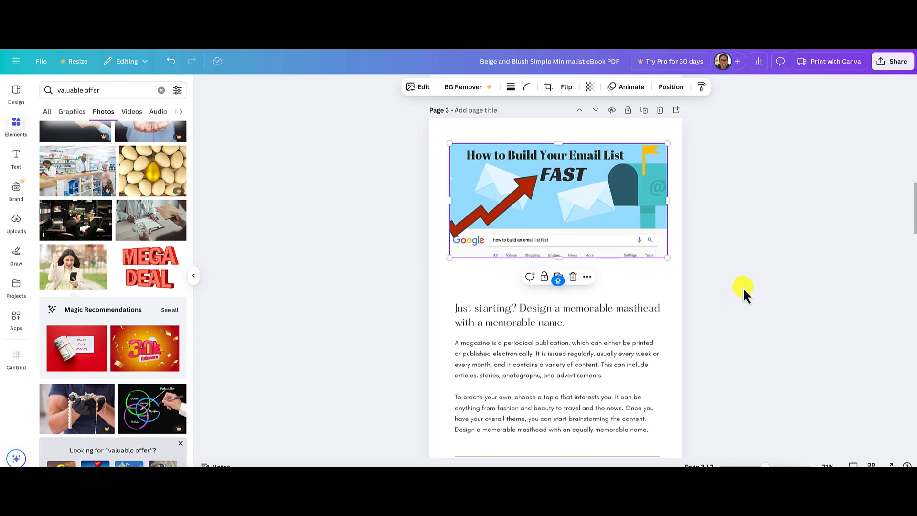
pyautogui.click(744, 287)
# Move the "Just starting?" heading on page 3 slightly up towards the header image and deselect it.
pyautogui.scroll(3, 745, 286)
pyautogui.scroll(10, 746, 291)
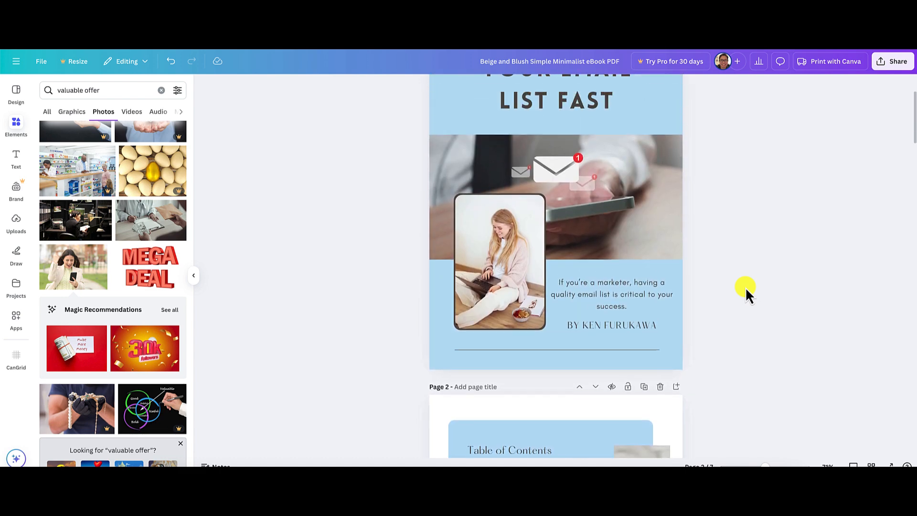
pyautogui.scroll(-10, 746, 290)
pyautogui.scroll(-6, 745, 286)
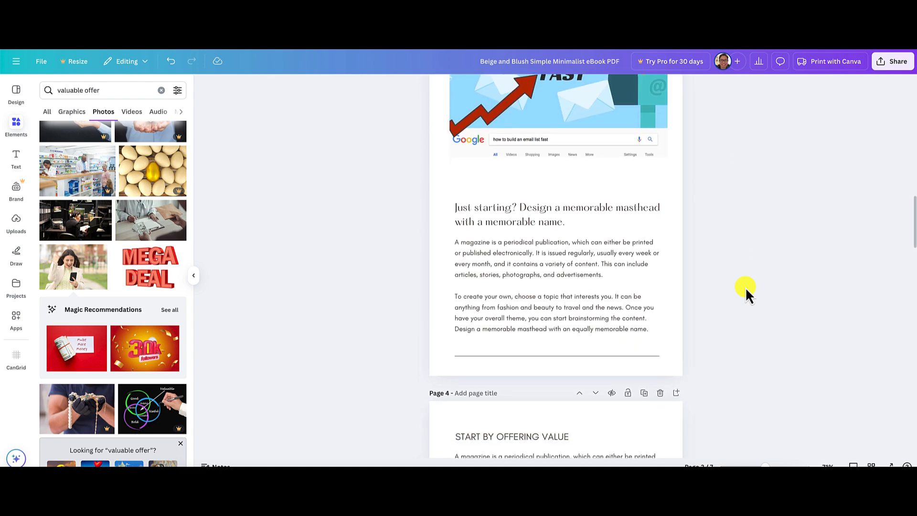
pyautogui.click(543, 213)
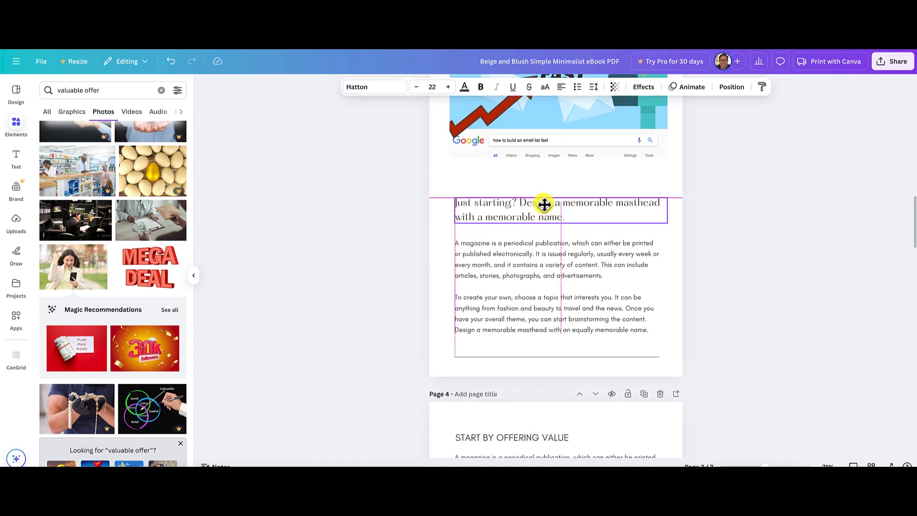
pyautogui.click(738, 194)
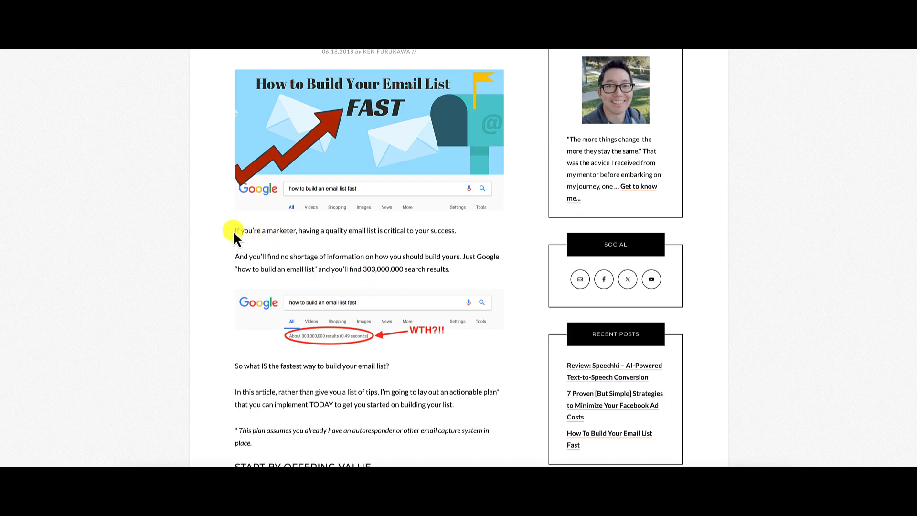
# Copy the source article's first two introduction paragraphs, from "If you're a marketer" to "303,000,000 search results".
pyautogui.moveTo(234, 231); pyautogui.dragTo(463, 443)
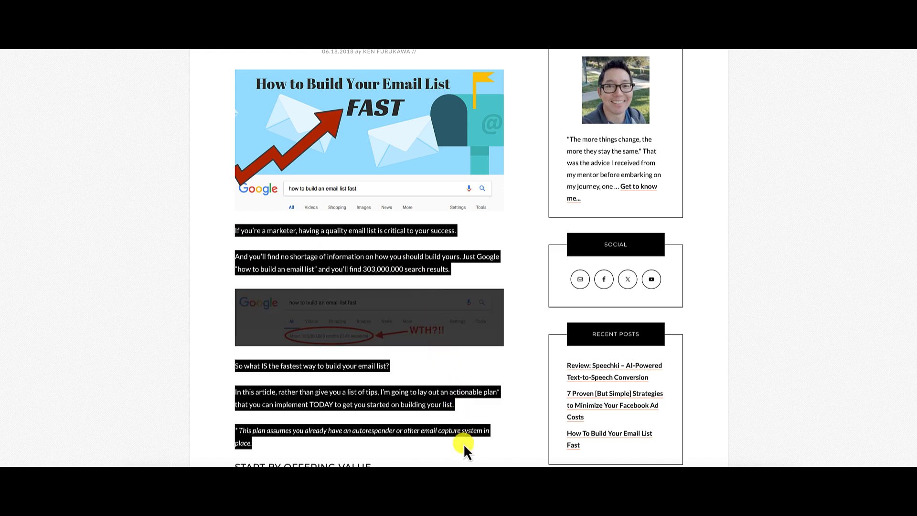
pyautogui.click(463, 441)
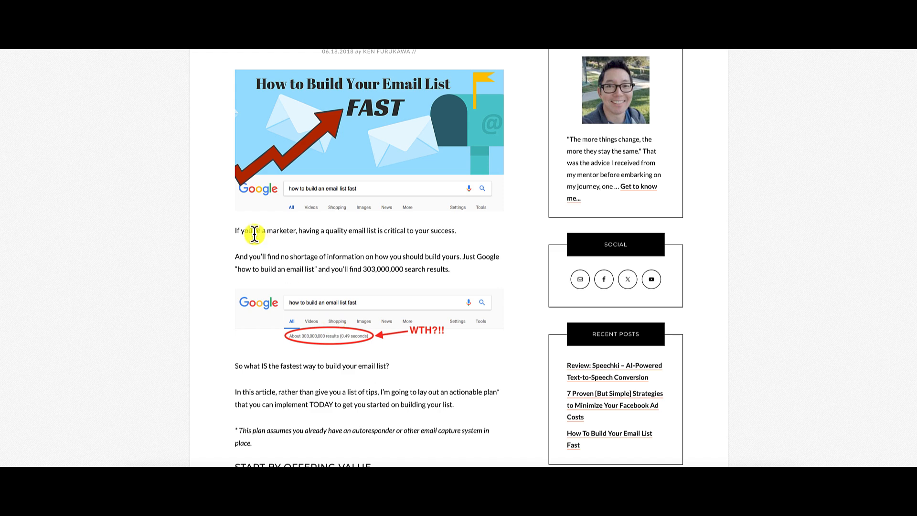
pyautogui.moveTo(235, 231); pyautogui.dragTo(456, 270)
pyautogui.press('super+c')
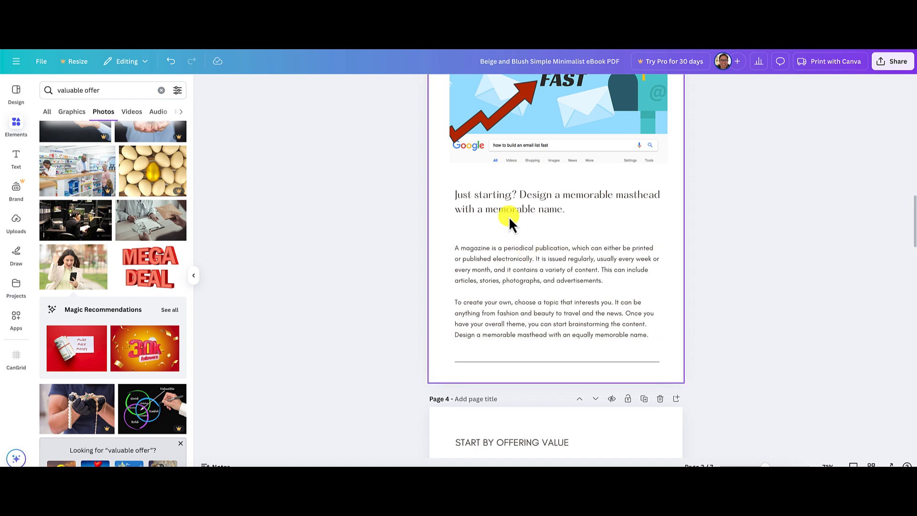
# Delete the "Just starting?" heading from page 3 and move the body text up beneath the header image.
pyautogui.click(503, 201)
pyautogui.press('Delete')
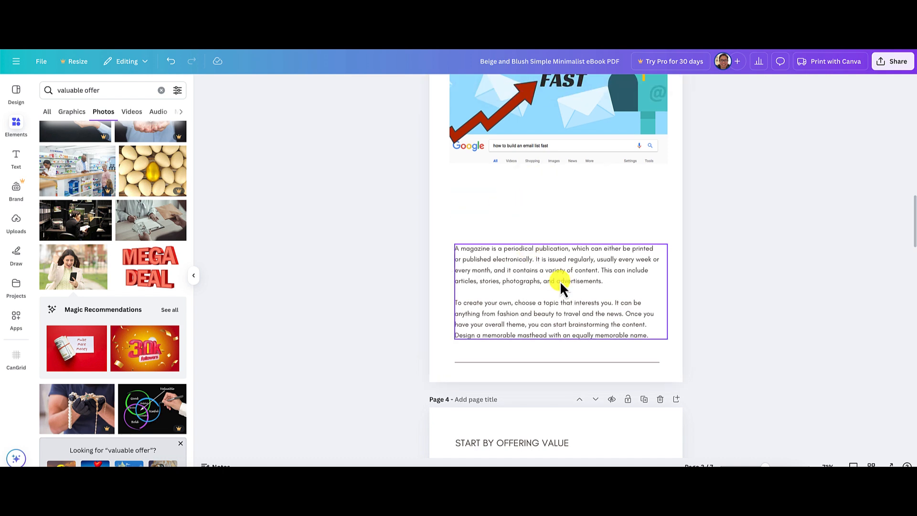
pyautogui.click(560, 285)
pyautogui.moveTo(600, 274); pyautogui.dragTo(600, 213)
# Replace all the placeholder body text under the header image on page 3 with the copied introduction paragraphs.
pyautogui.tripleClick(552, 208)
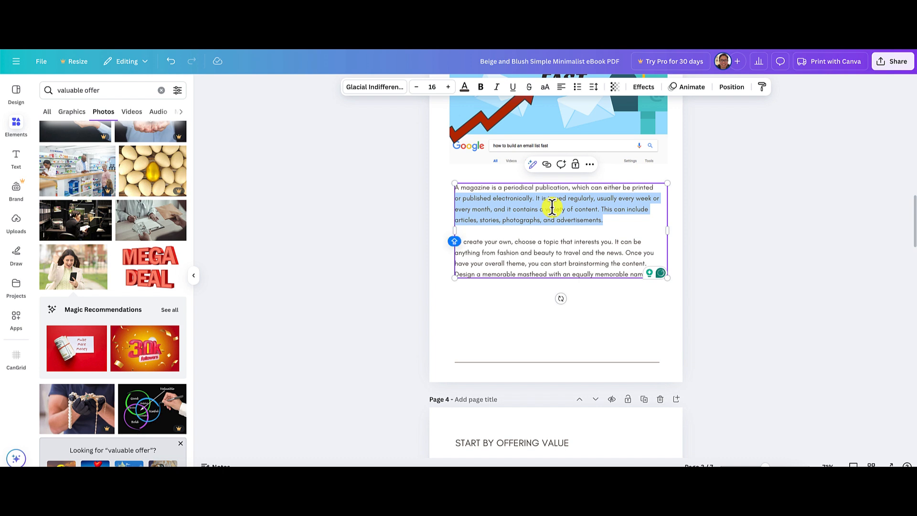
pyautogui.press('super+a')
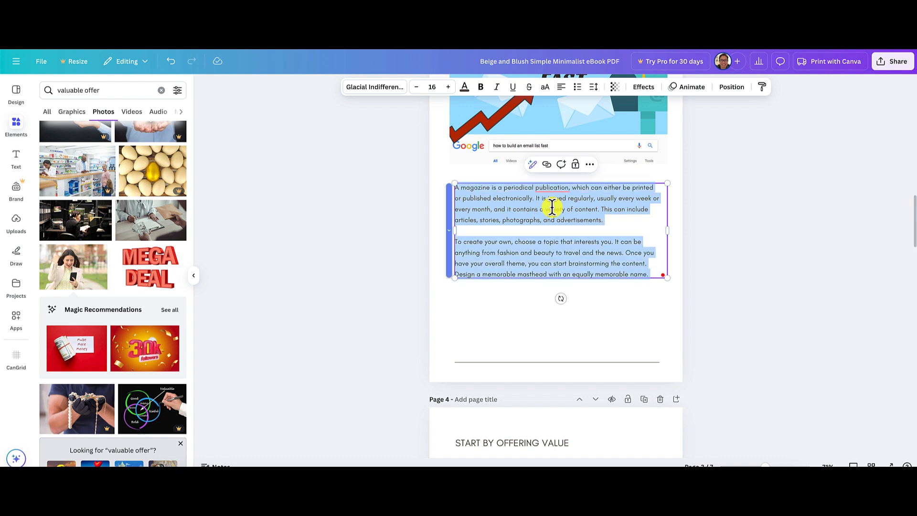
pyautogui.press('super+v')
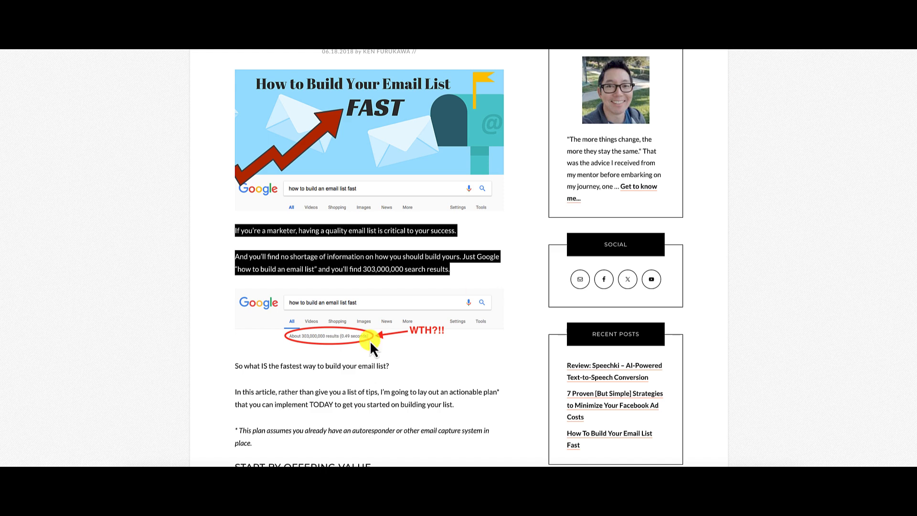
# Copy the source article's text from "So what IS the fastest way" through "email capture system in place" and return to the ebook.
pyautogui.click(769, 336)
pyautogui.scroll(-2, 770, 335)
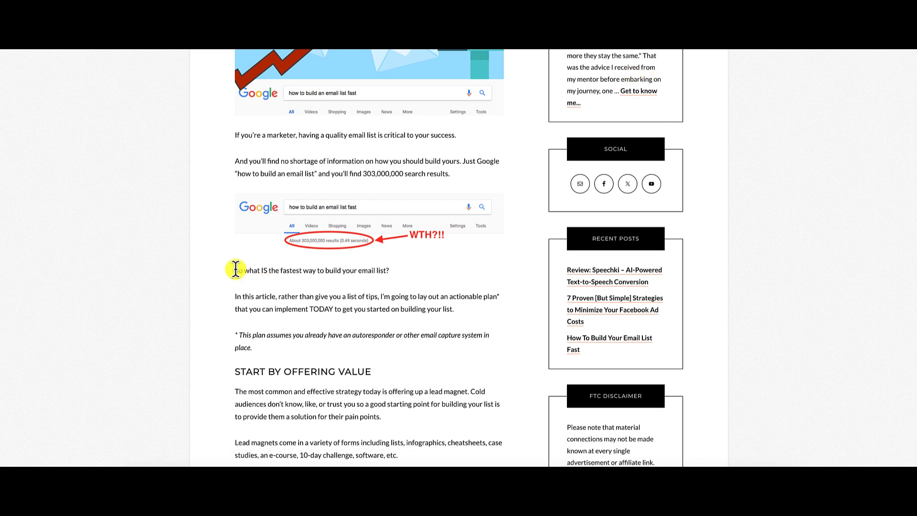
pyautogui.moveTo(235, 270); pyautogui.dragTo(276, 345)
pyautogui.hotkey('ctrl', 'c')
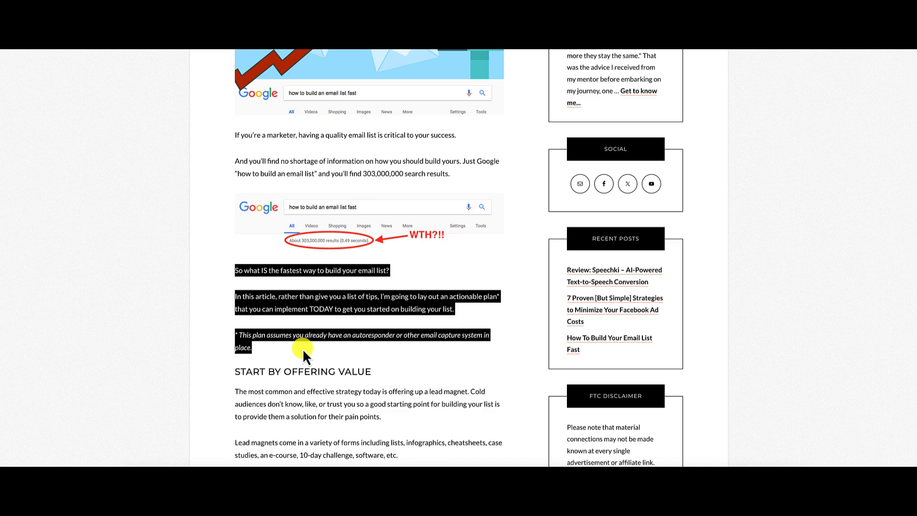
pyautogui.hotkey('ctrl', 'Tab')
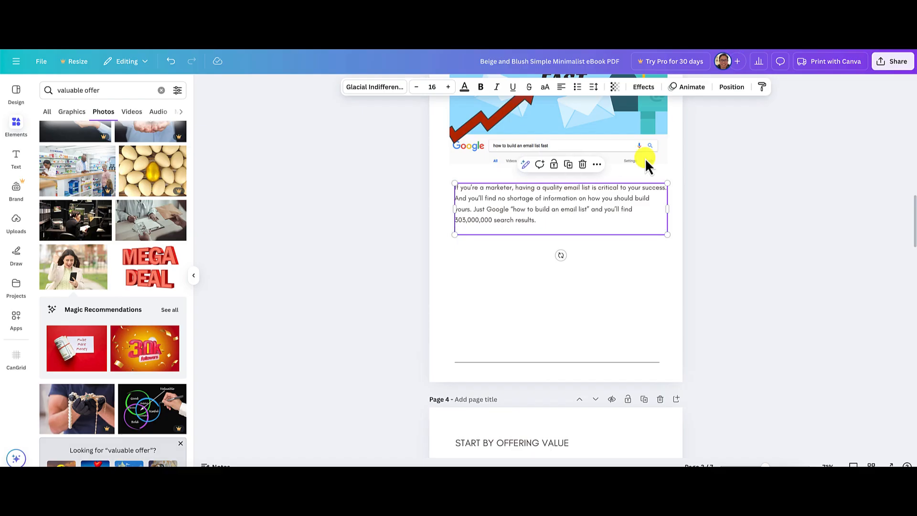
# Add the copied paragraphs after "303,000,000 search results." in the page 3 body text, separated by a blank line.
pyautogui.click(543, 223)
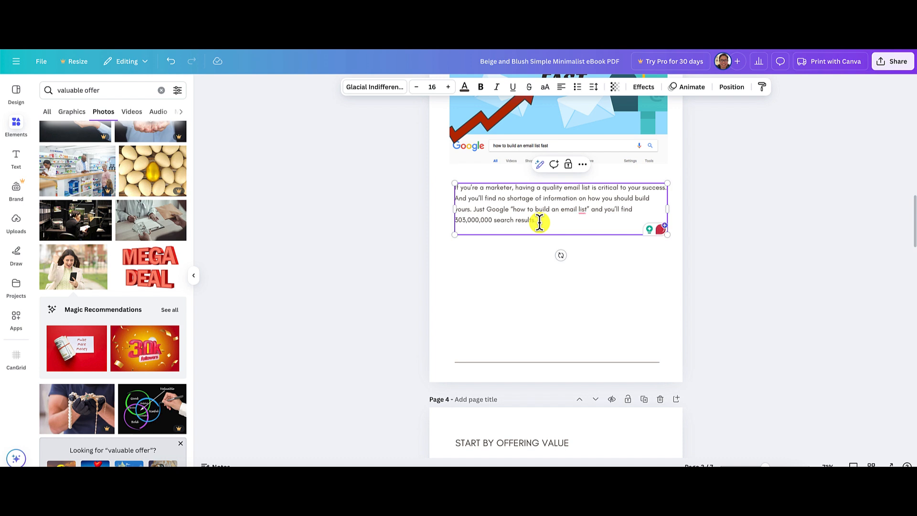
pyautogui.press('Return')
pyautogui.press('Return')
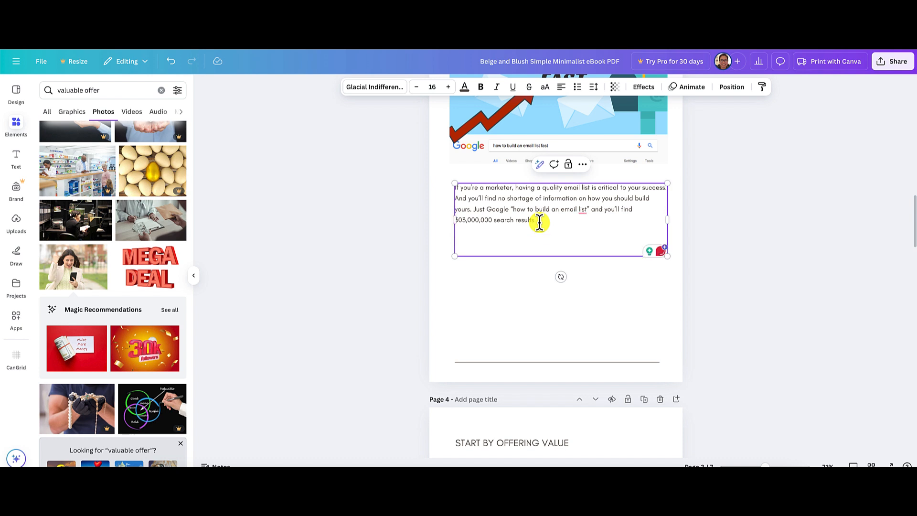
pyautogui.hotkey('ctrl', 'v')
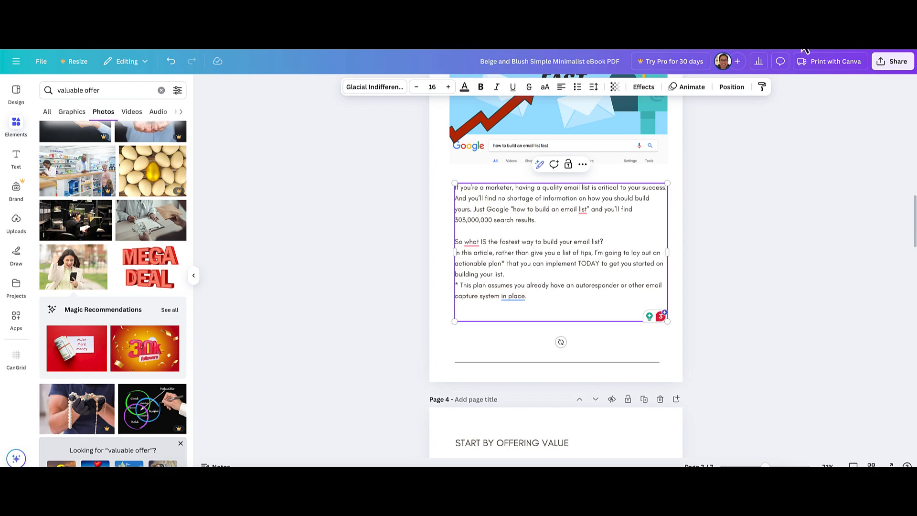
# Insert blank lines between the remaining unseparated paragraphs of the page 3 body text and deselect the text box.
pyautogui.click(335, 29)
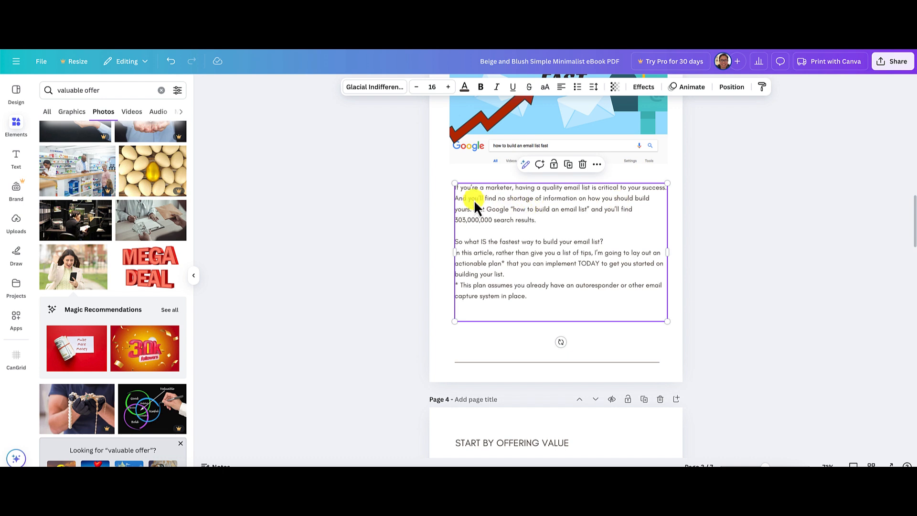
pyautogui.click(455, 198)
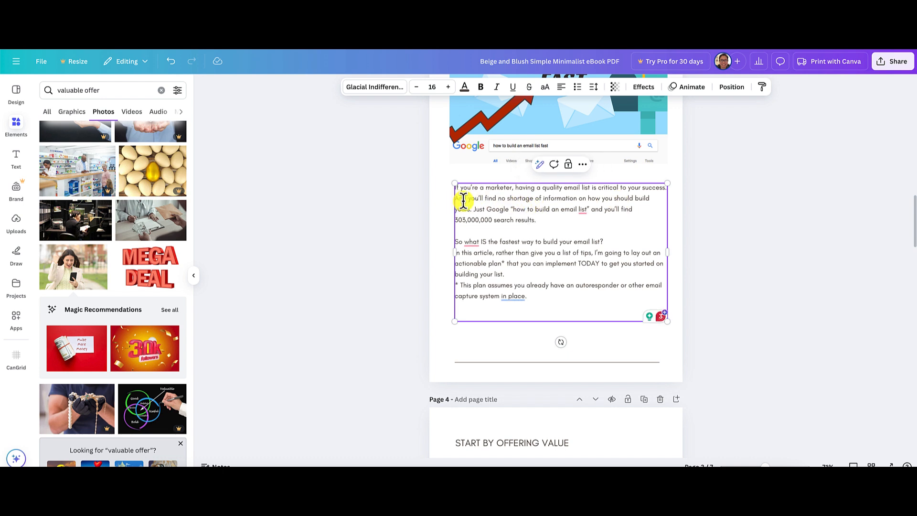
pyautogui.press('Return')
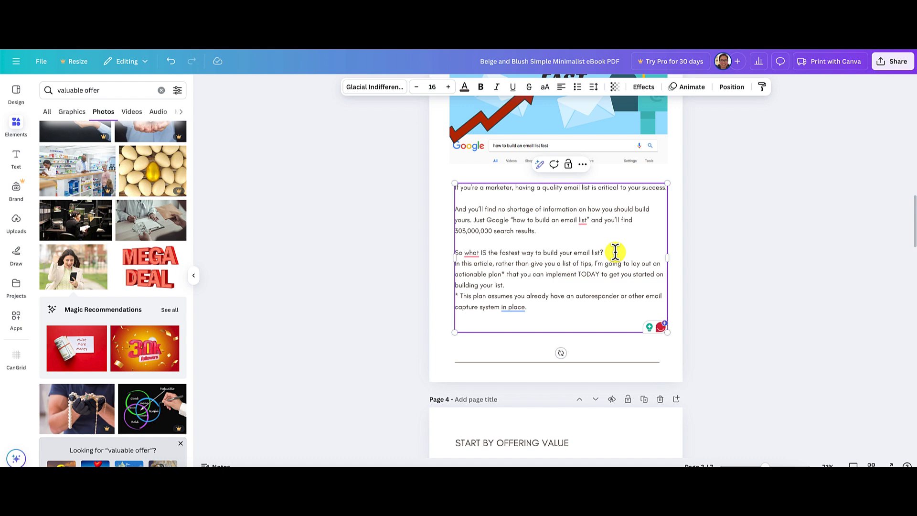
pyautogui.click(615, 252)
pyautogui.press('Return')
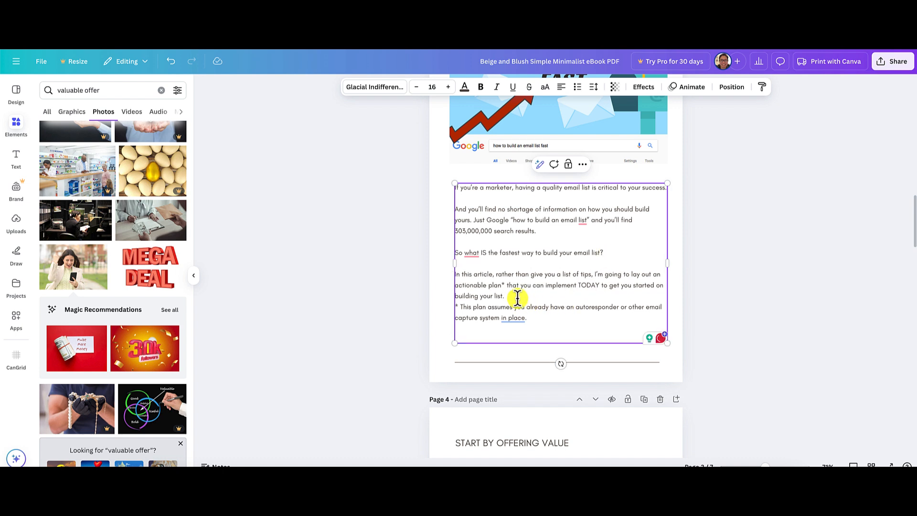
pyautogui.click(517, 297)
pyautogui.press('Return')
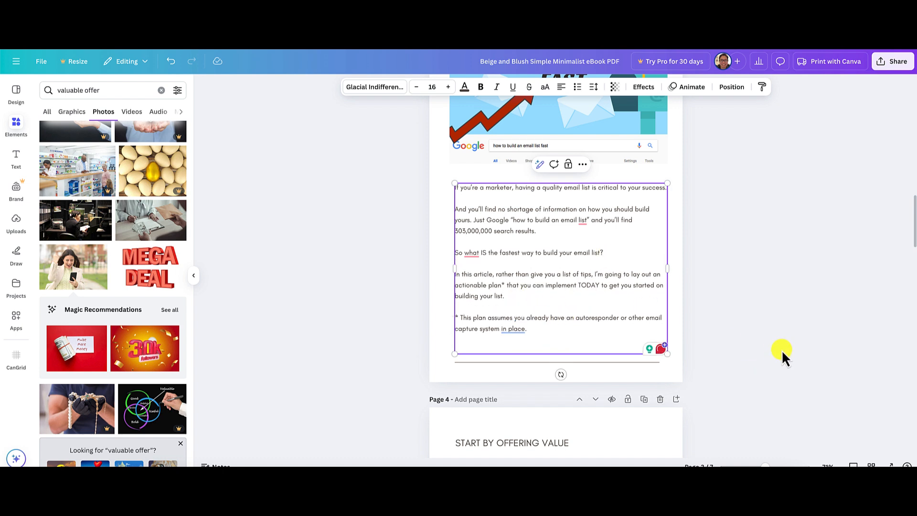
pyautogui.click(781, 354)
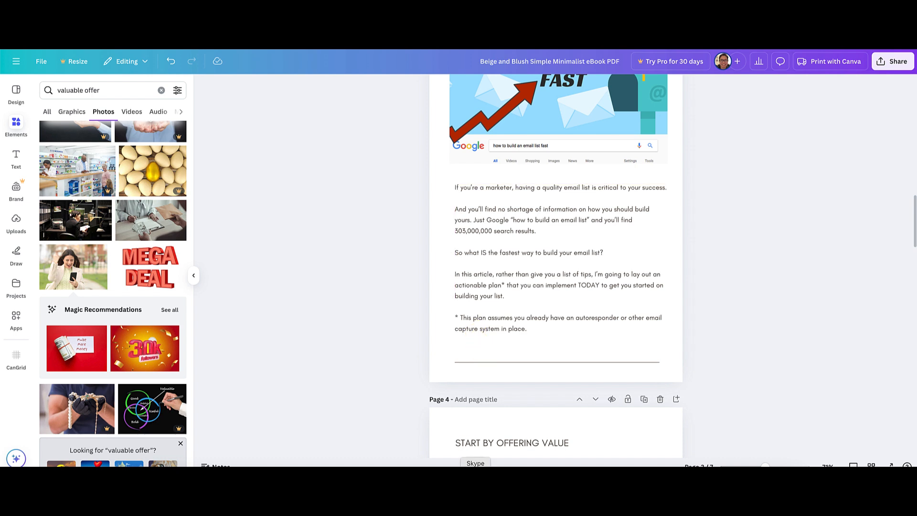
# Review page 3 with its neighbouring pages and compare it with the source article's "Start by Offering Value" section.
pyautogui.scroll(-3, 706, 374)
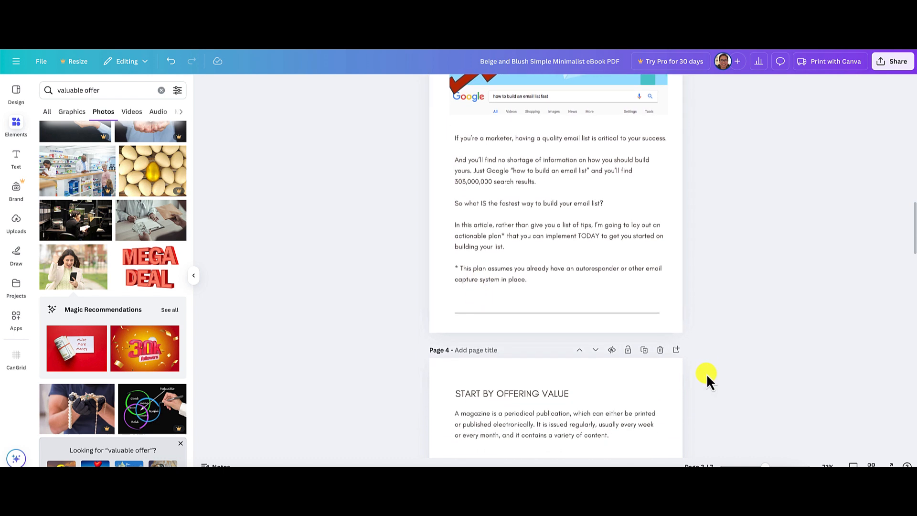
pyautogui.scroll(3, 707, 374)
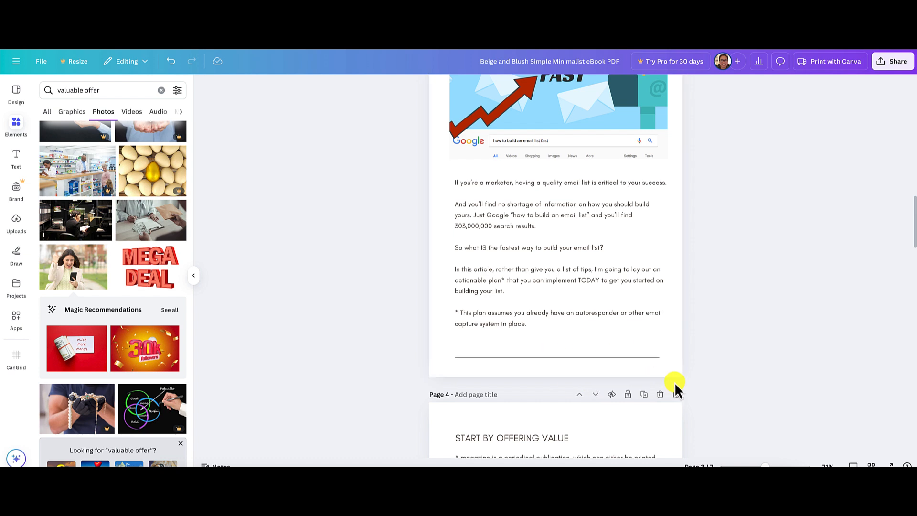
pyautogui.scroll(2, 707, 377)
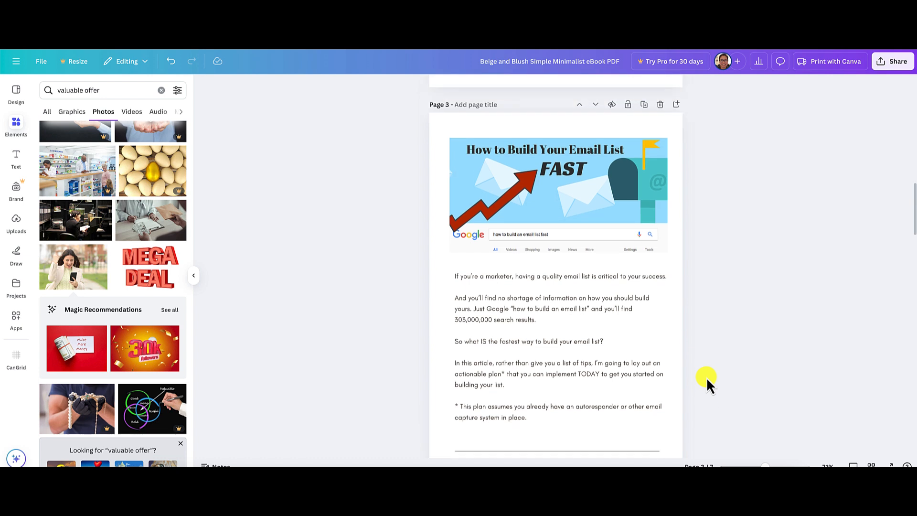
pyautogui.scroll(-2, 706, 378)
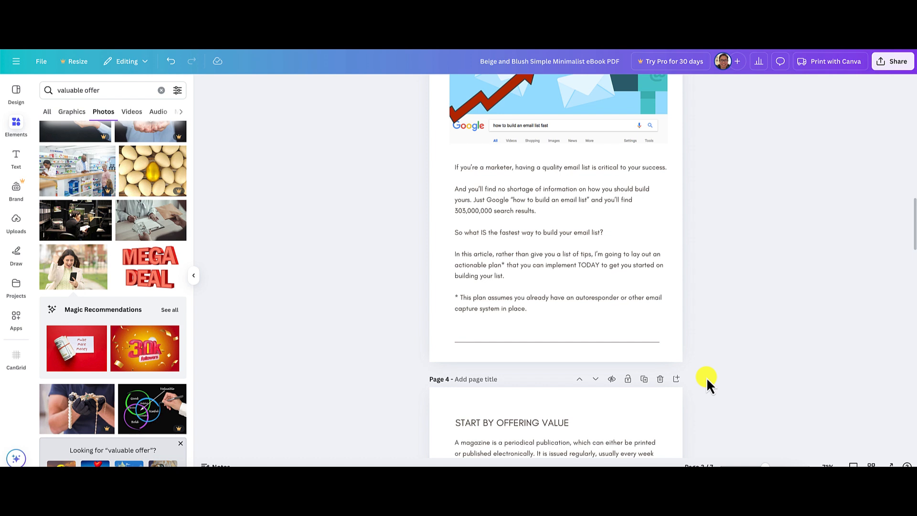
pyautogui.scroll(-1, 707, 381)
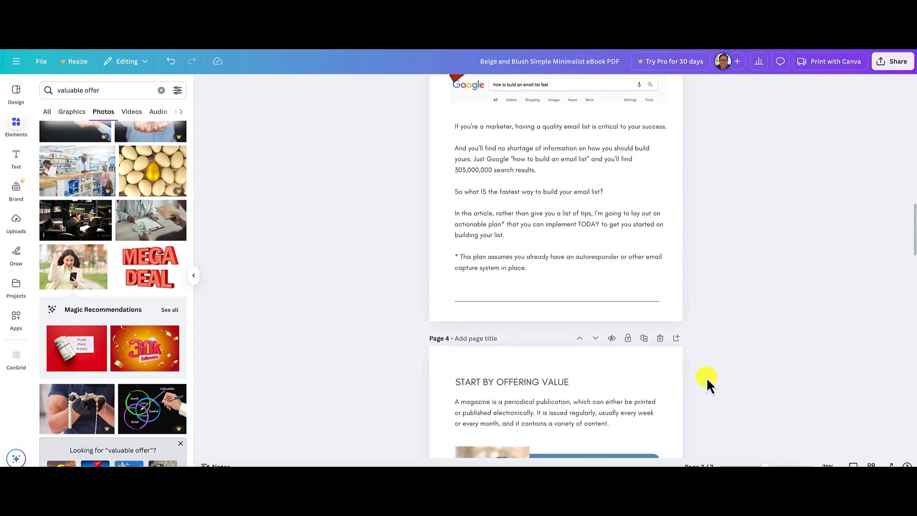
pyautogui.scroll(10, 708, 381)
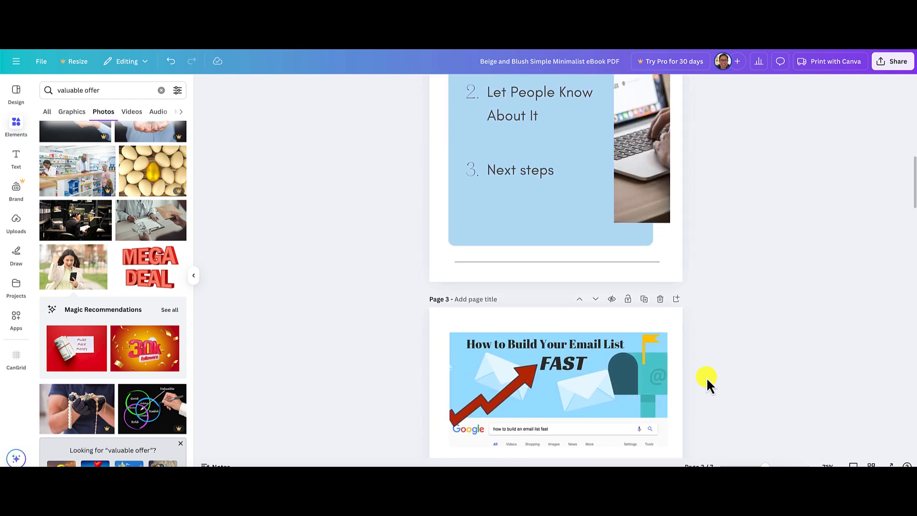
pyautogui.scroll(-5, 708, 380)
pyautogui.scroll(-3, 706, 378)
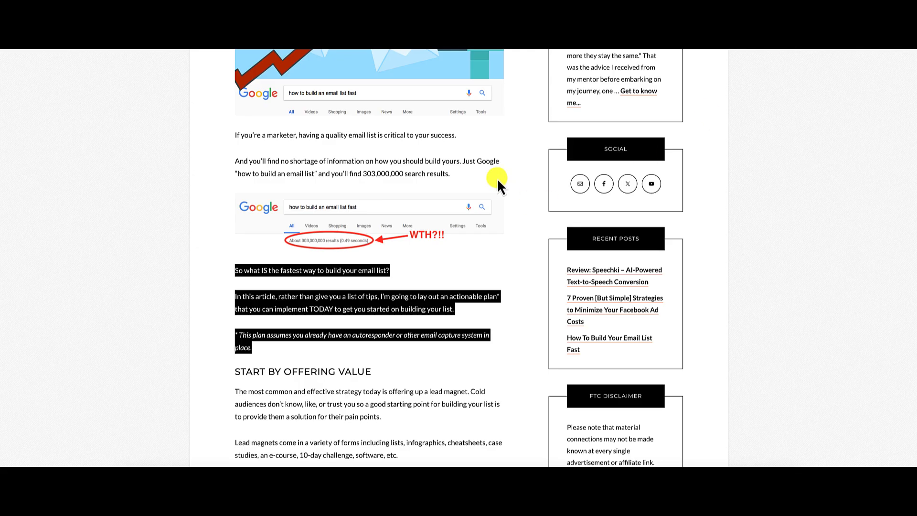
pyautogui.scroll(-3, 492, 277)
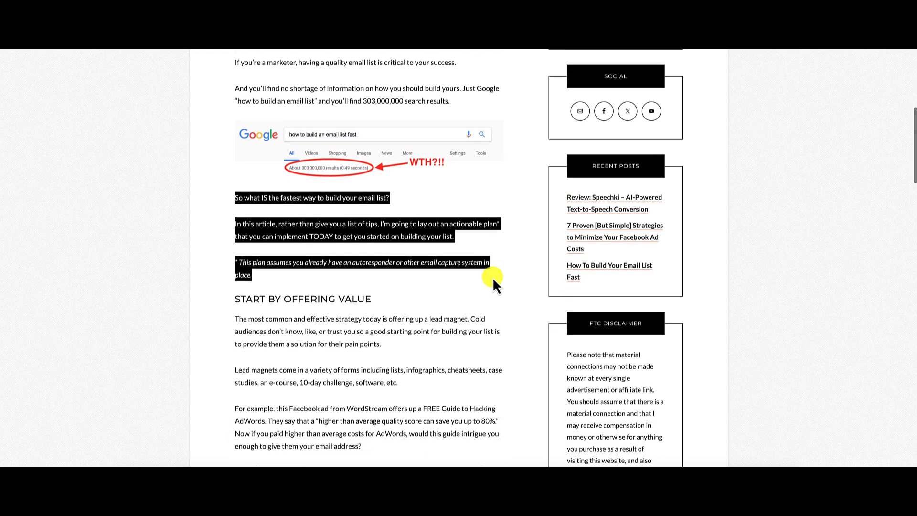
pyautogui.scroll(-5, 432, 306)
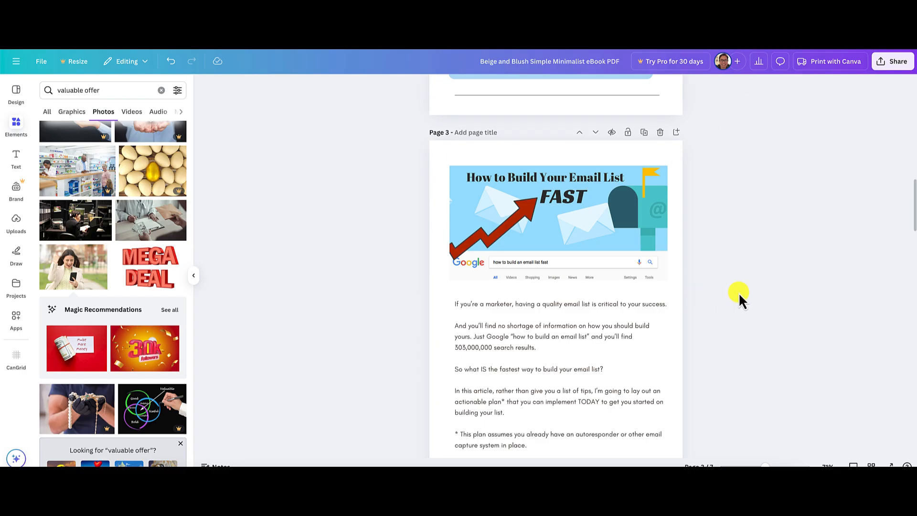
pyautogui.scroll(-10, 738, 292)
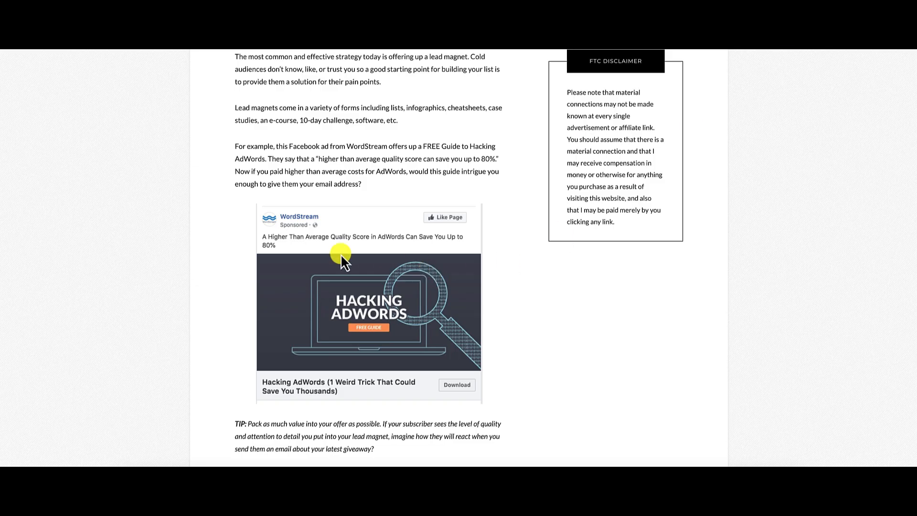
pyautogui.scroll(3, 405, 260)
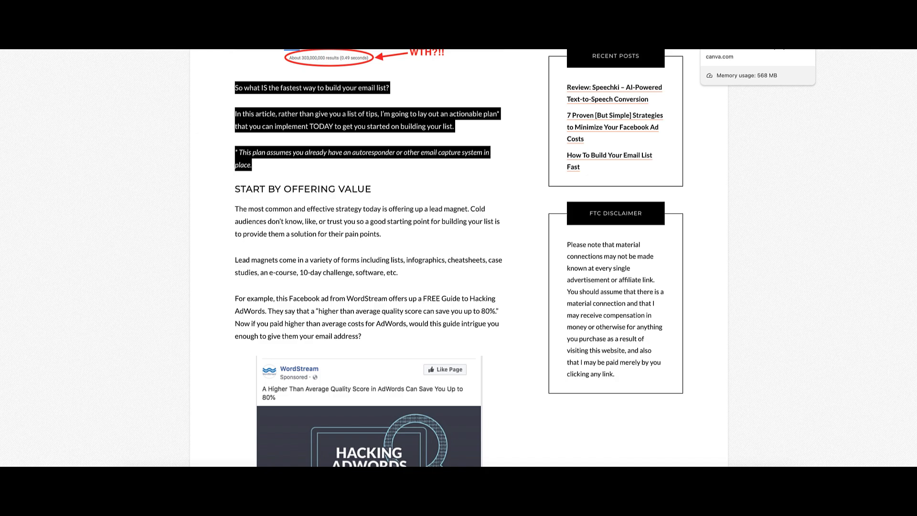
# Look over the ebook's pages 2 to 5 and the source article's sections through "Let People Know About It".
pyautogui.click(736, 23)
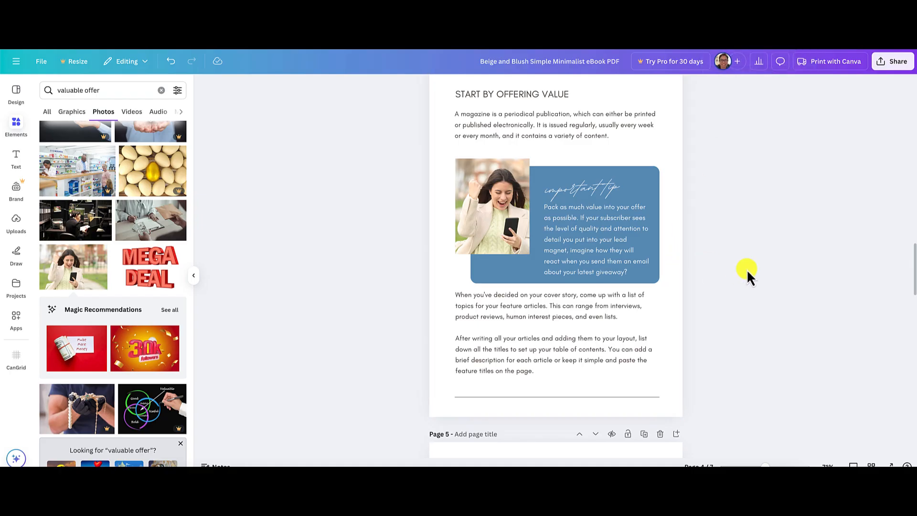
pyautogui.scroll(-1, 747, 269)
pyautogui.scroll(-4, 746, 268)
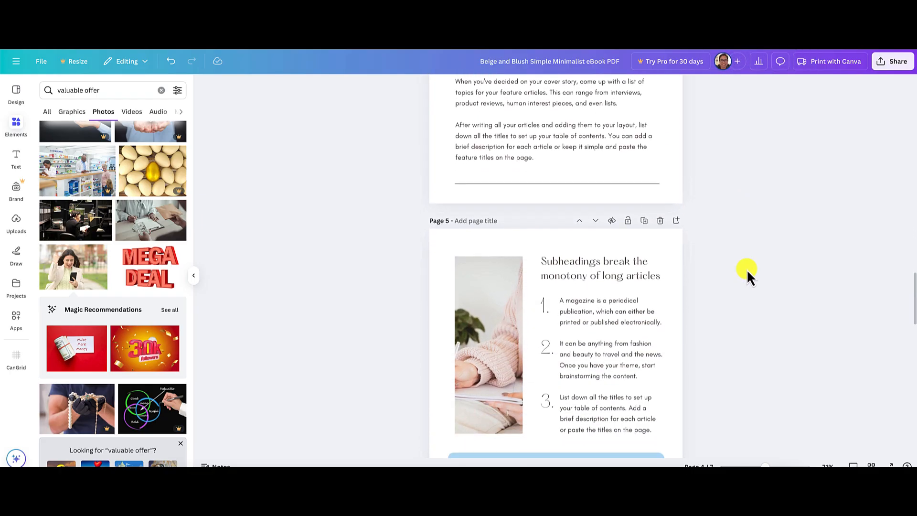
pyautogui.scroll(2, 748, 275)
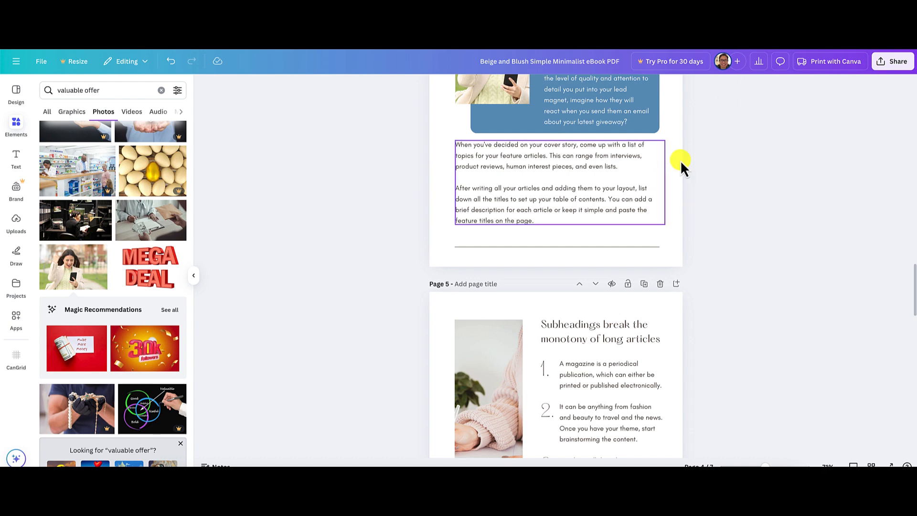
pyautogui.scroll(8, 587, 199)
pyautogui.scroll(10, 586, 194)
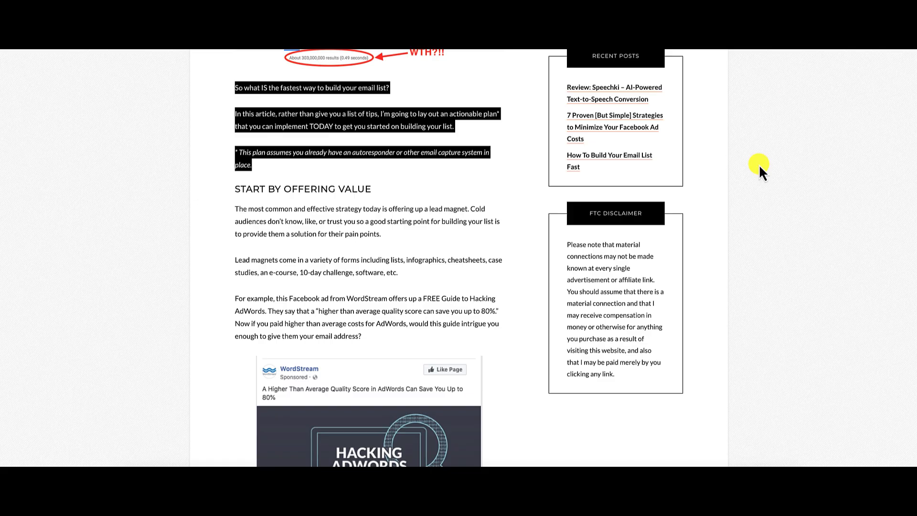
pyautogui.scroll(-3, 684, 294)
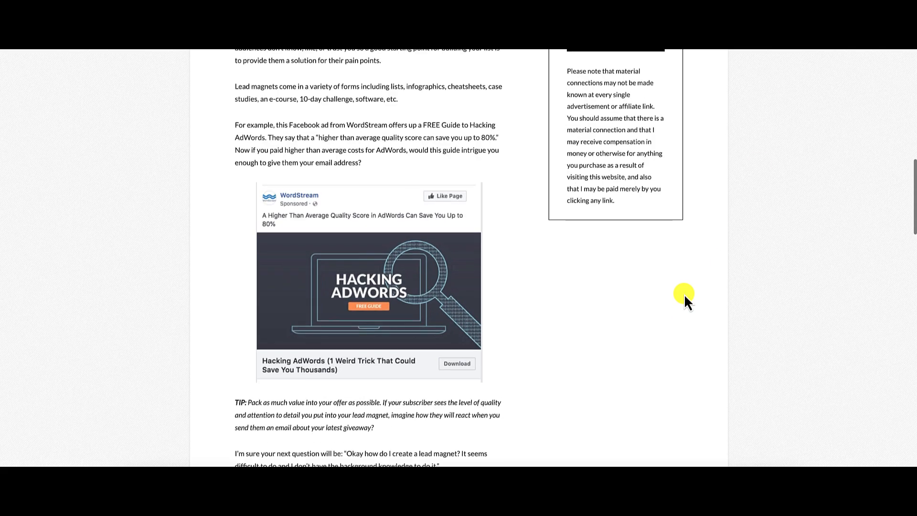
pyautogui.scroll(2, 684, 294)
pyautogui.scroll(-12, 684, 294)
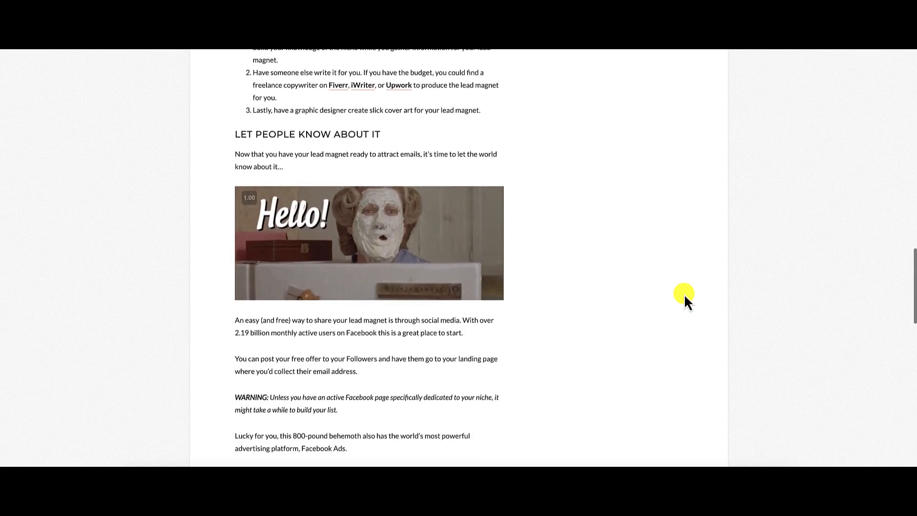
pyautogui.scroll(-8, 684, 294)
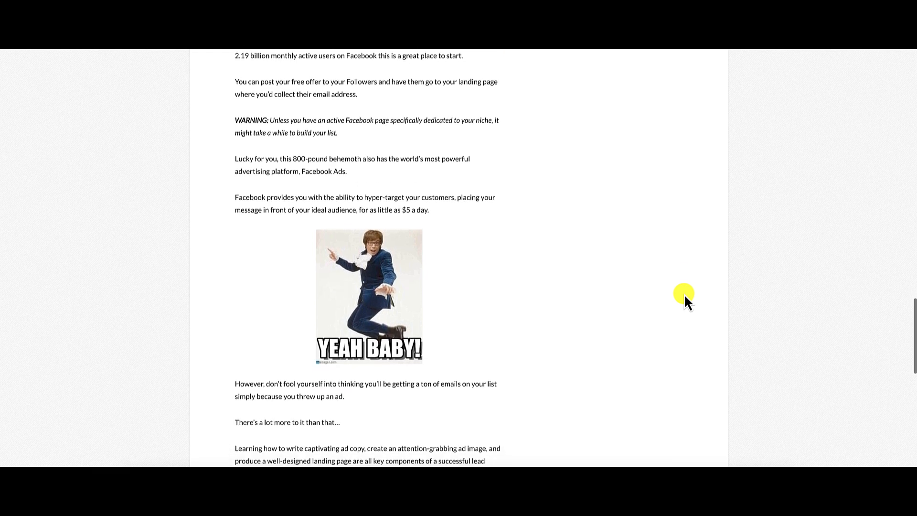
pyautogui.scroll(7, 684, 294)
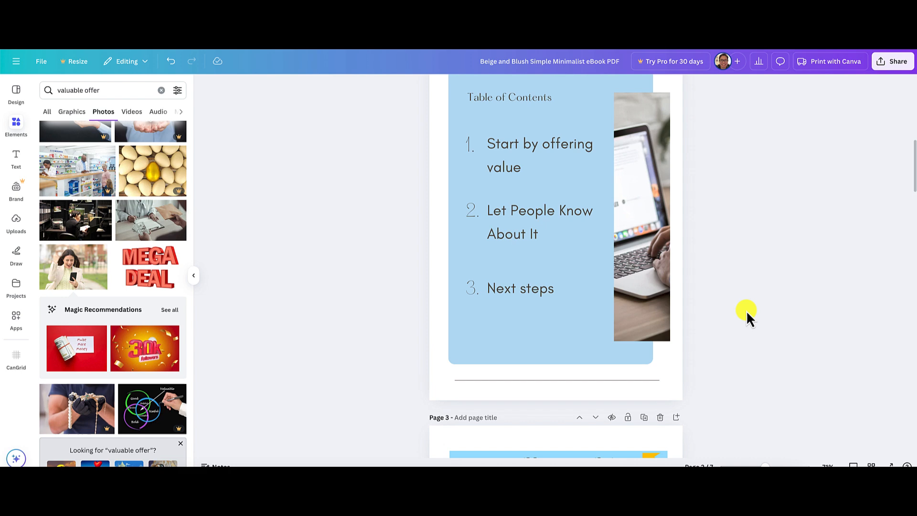
pyautogui.scroll(-6, 746, 311)
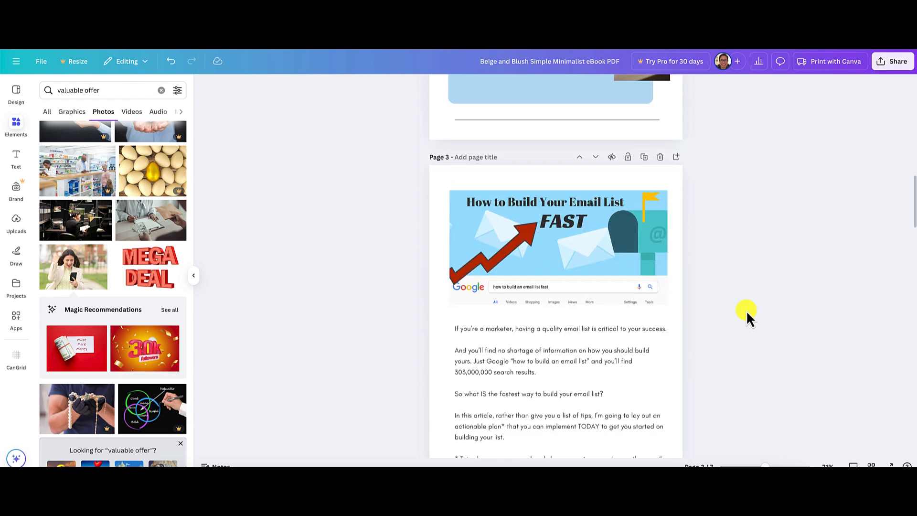
# Review the ebook's layouts from page 3 through the "Conclusion and Next Steps" page.
pyautogui.scroll(-10, 746, 310)
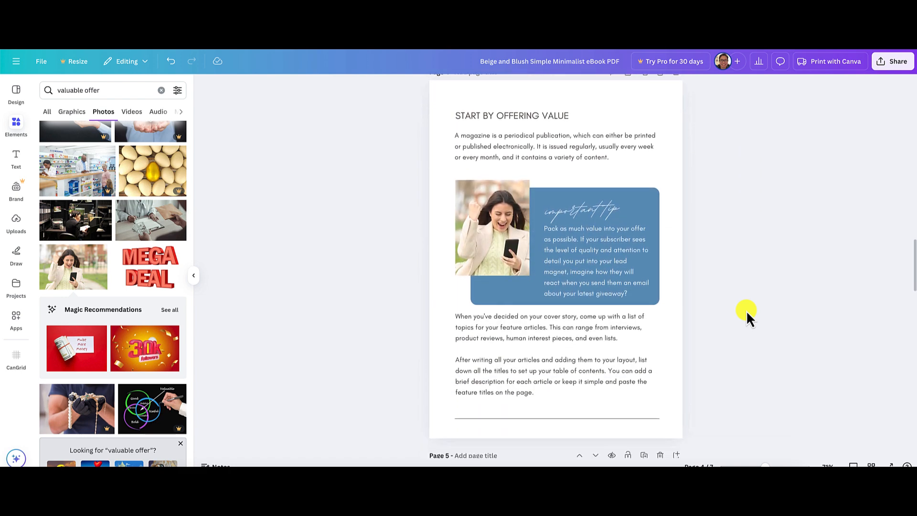
pyautogui.scroll(-6, 746, 311)
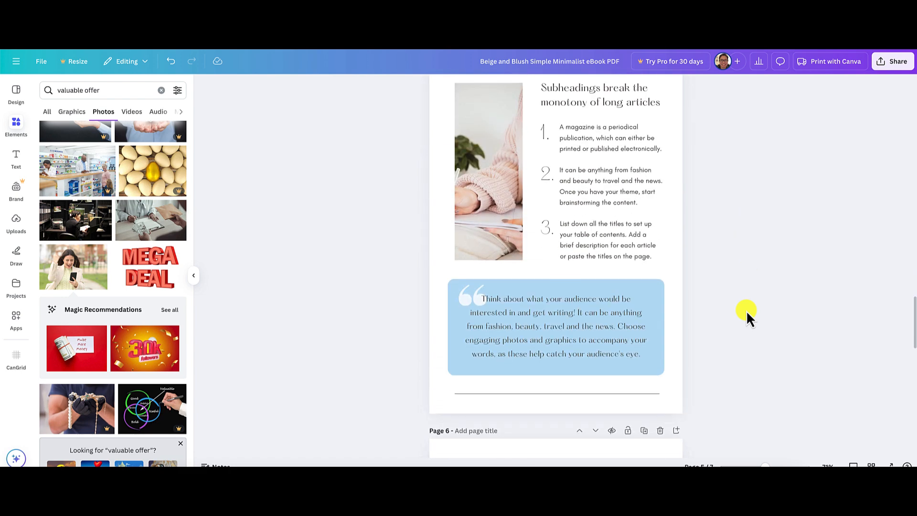
pyautogui.scroll(2, 746, 310)
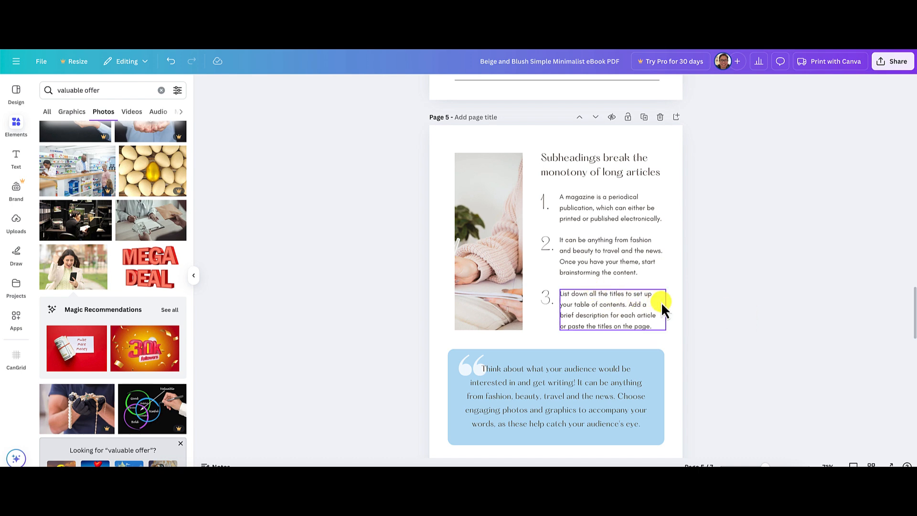
pyautogui.scroll(-2, 684, 308)
pyautogui.scroll(-12, 688, 308)
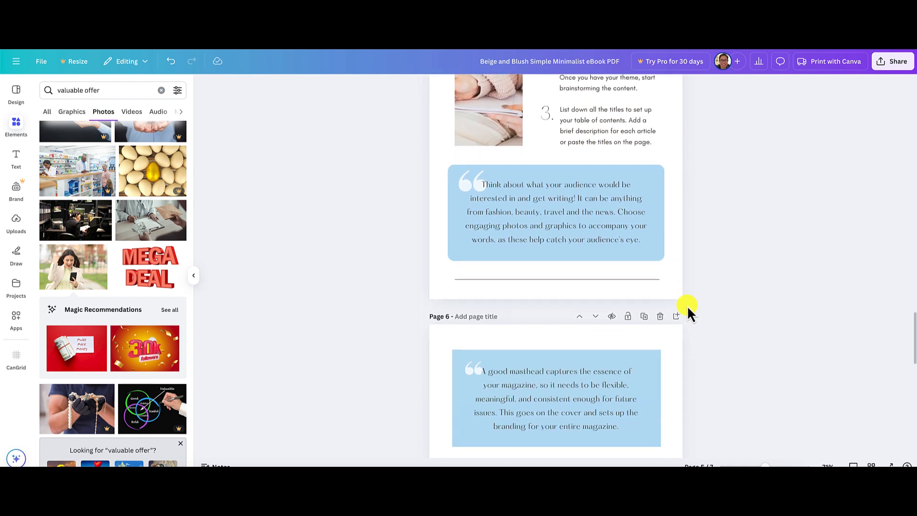
pyautogui.scroll(-3, 687, 306)
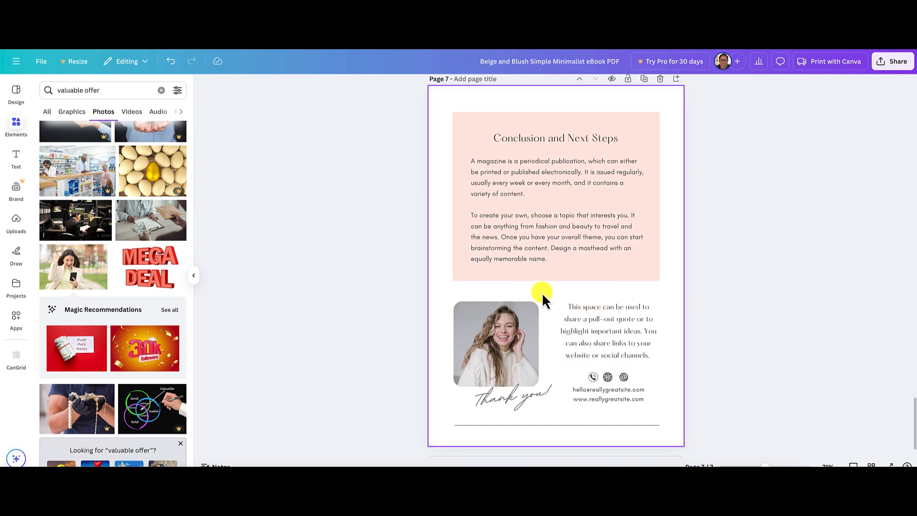
pyautogui.scroll(2, 682, 311)
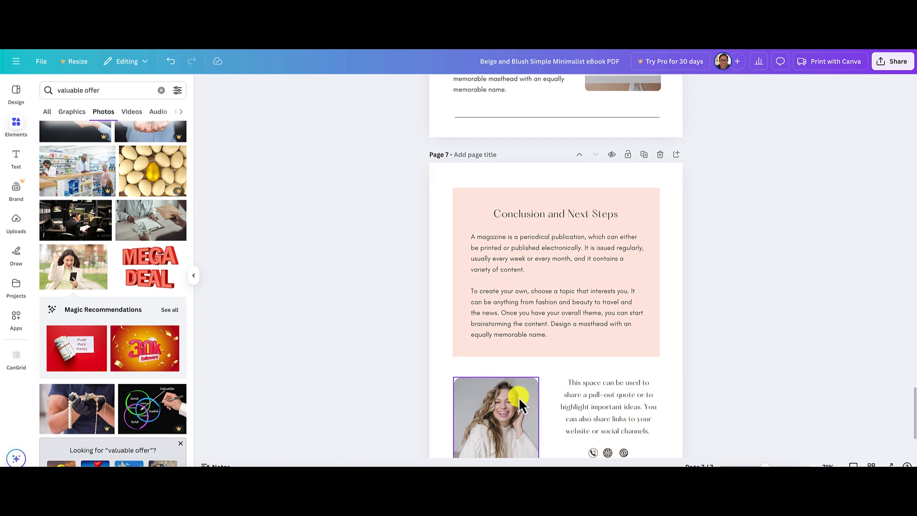
pyautogui.scroll(-2, 618, 395)
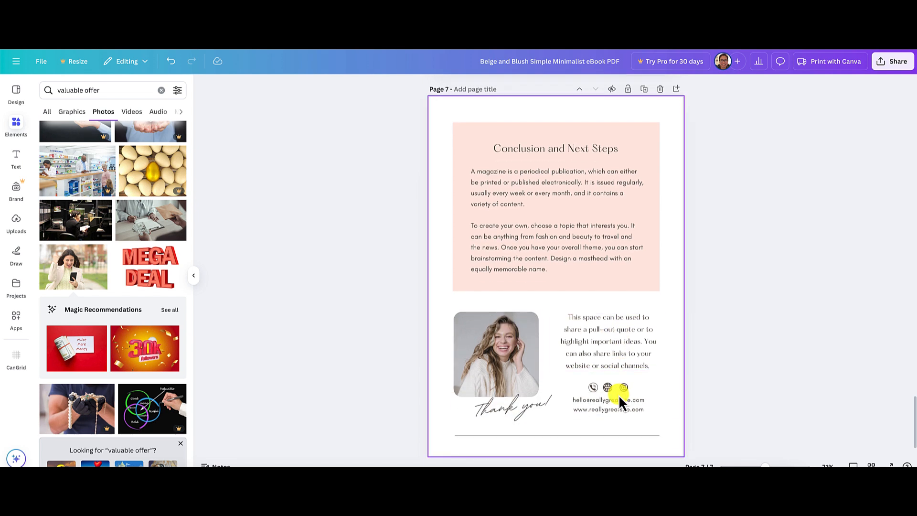
pyautogui.scroll(-1, 620, 402)
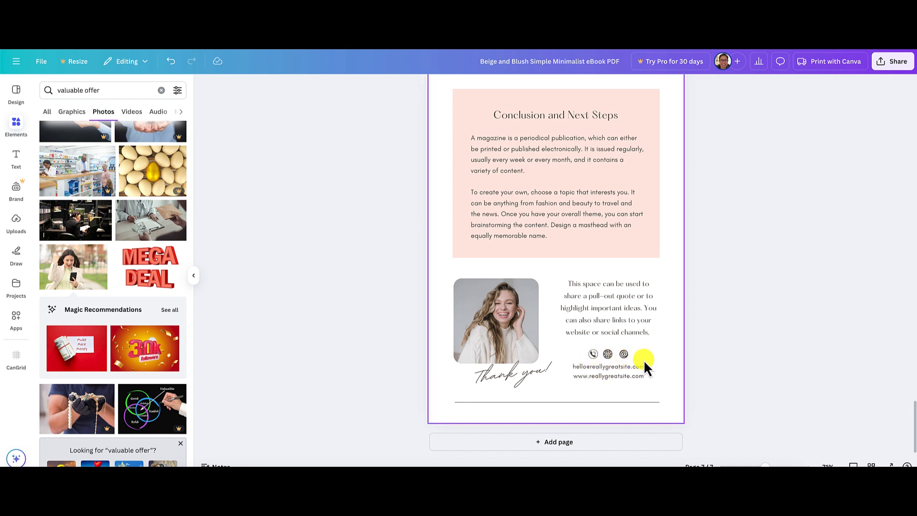
# Compare the layouts of pages 3 to 6 with the source article's "Let People Know About It" and "Next Steps" sections.
pyautogui.scroll(10, 643, 359)
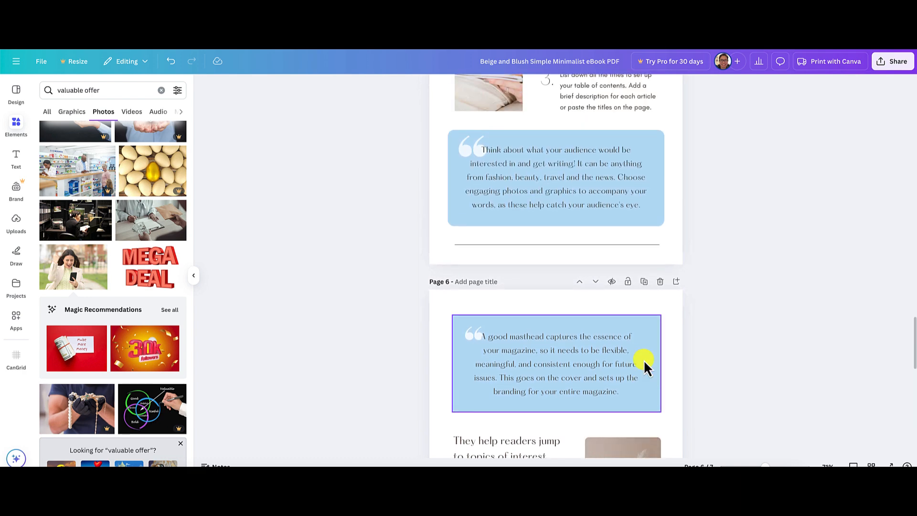
pyautogui.scroll(15, 644, 359)
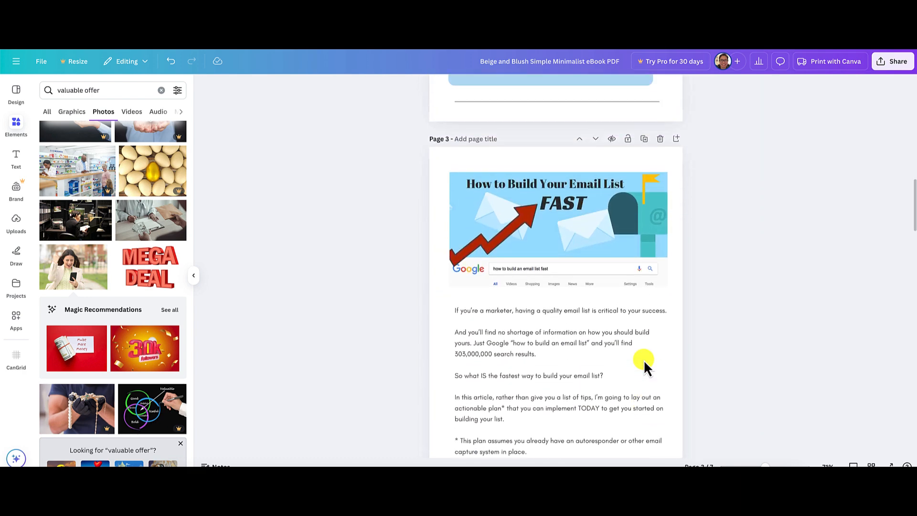
pyautogui.scroll(6, 644, 359)
pyautogui.scroll(-10, 644, 359)
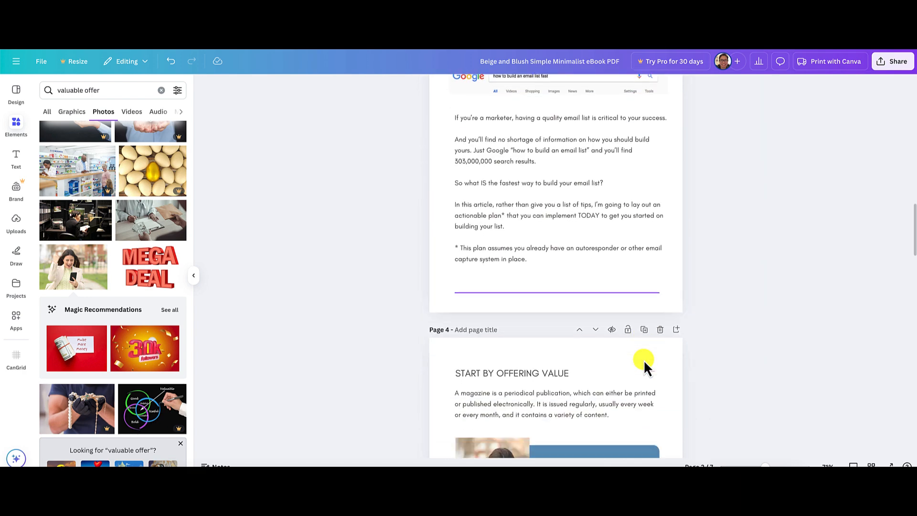
pyautogui.scroll(-10, 644, 359)
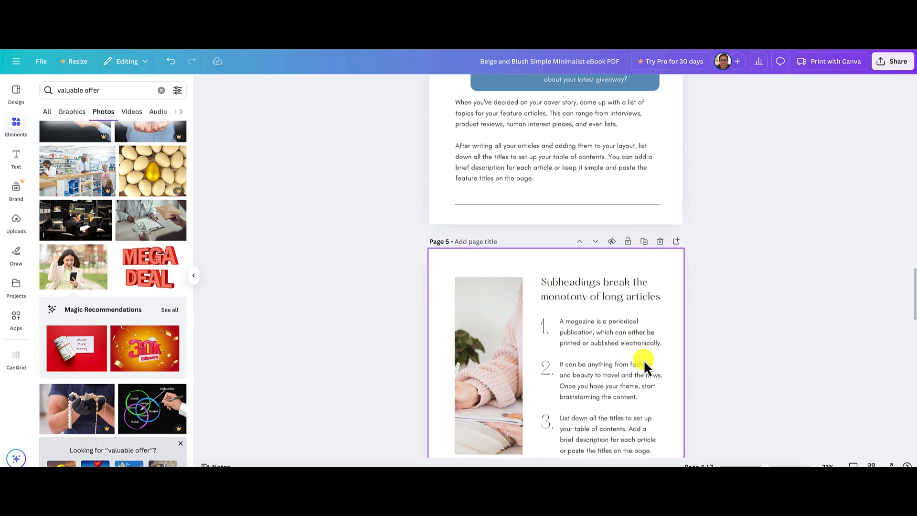
pyautogui.scroll(5, 643, 359)
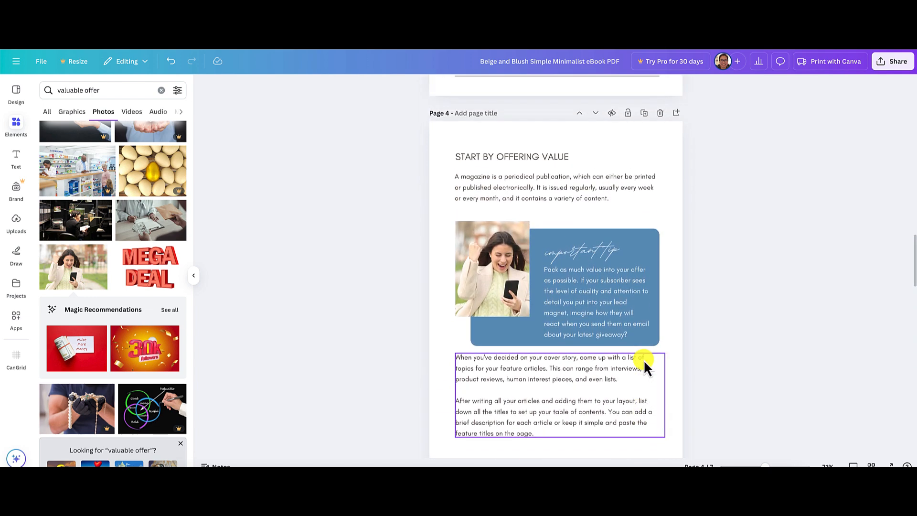
pyautogui.scroll(-8, 644, 368)
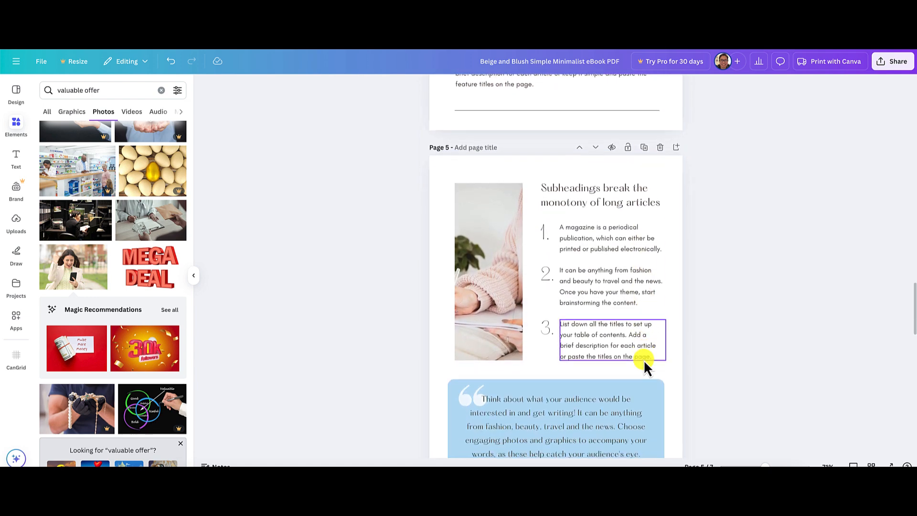
pyautogui.scroll(-1, 643, 359)
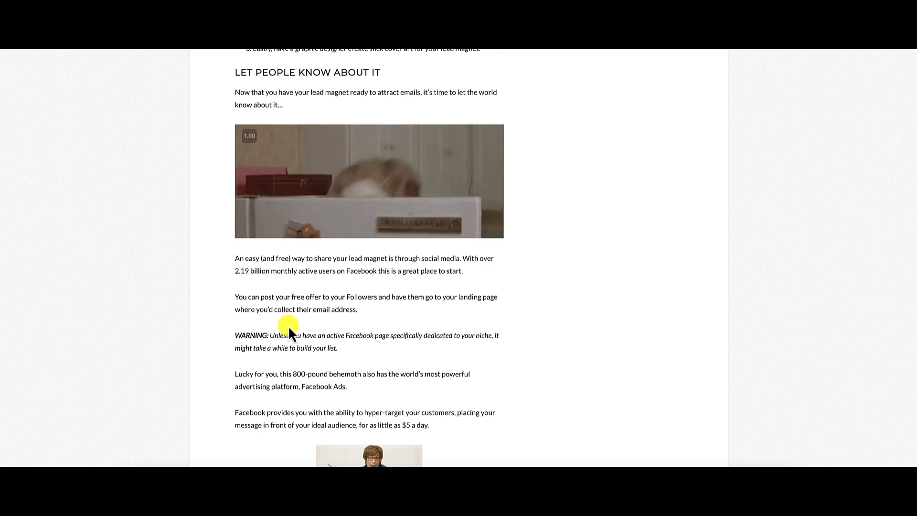
pyautogui.scroll(-6, 326, 330)
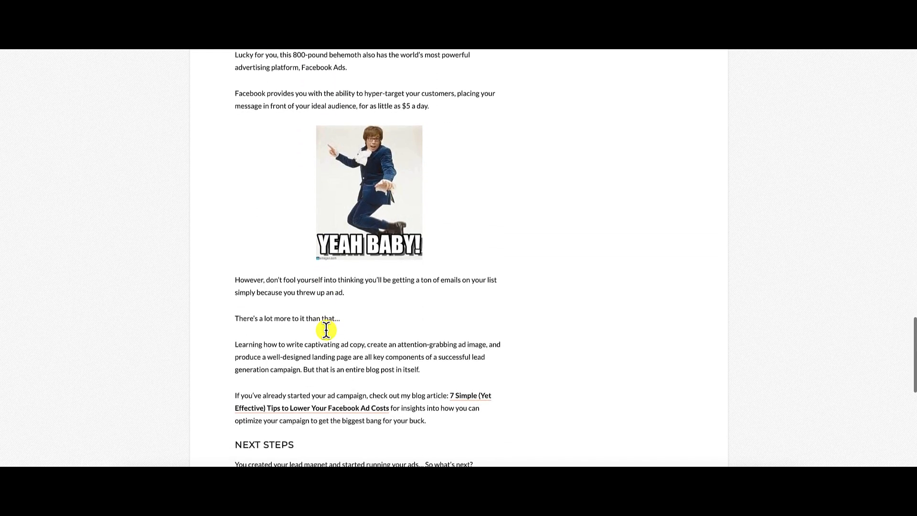
pyautogui.scroll(-1, 325, 330)
pyautogui.scroll(7, 326, 331)
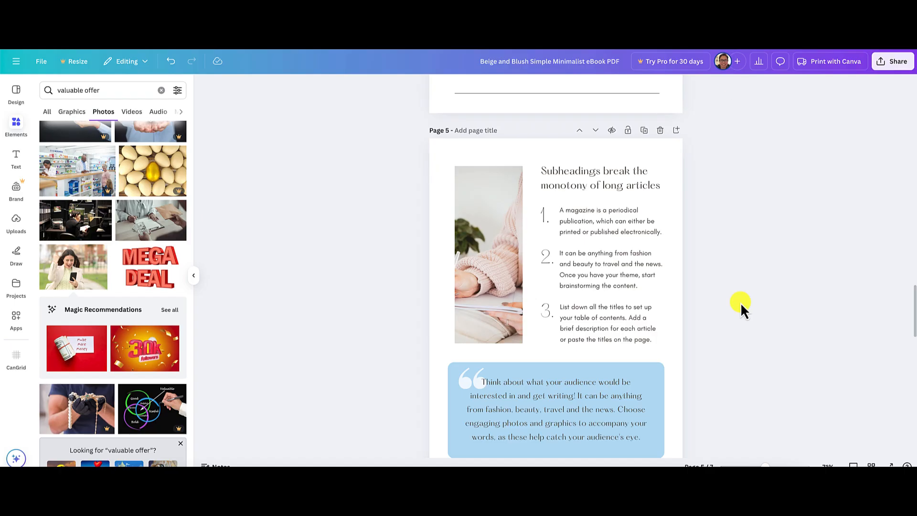
pyautogui.scroll(7, 741, 302)
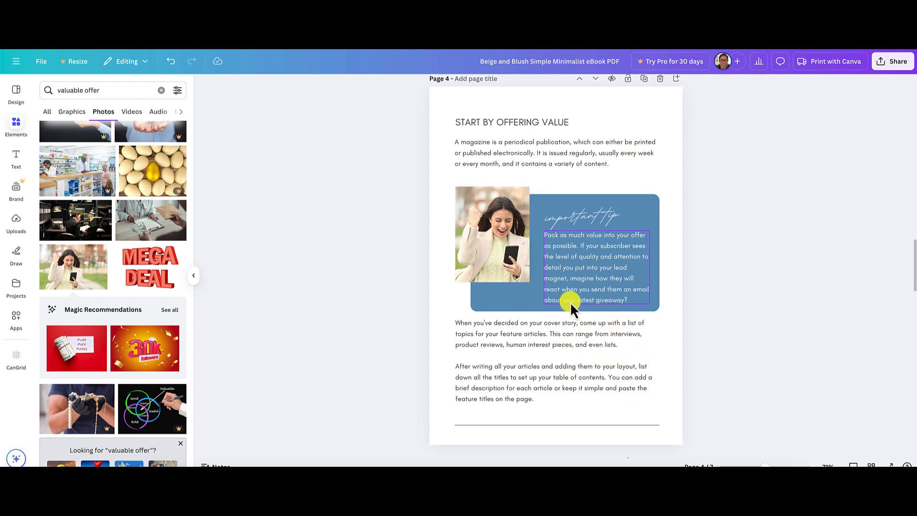
# Duplicate page 4, the "START BY OFFERING VALUE" page.
pyautogui.click(645, 81)
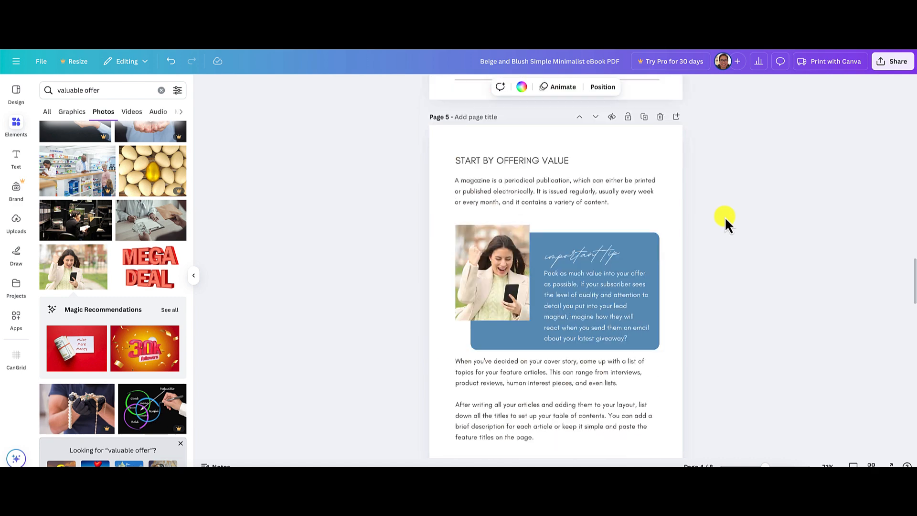
pyautogui.scroll(-5, 724, 216)
pyautogui.scroll(8, 724, 216)
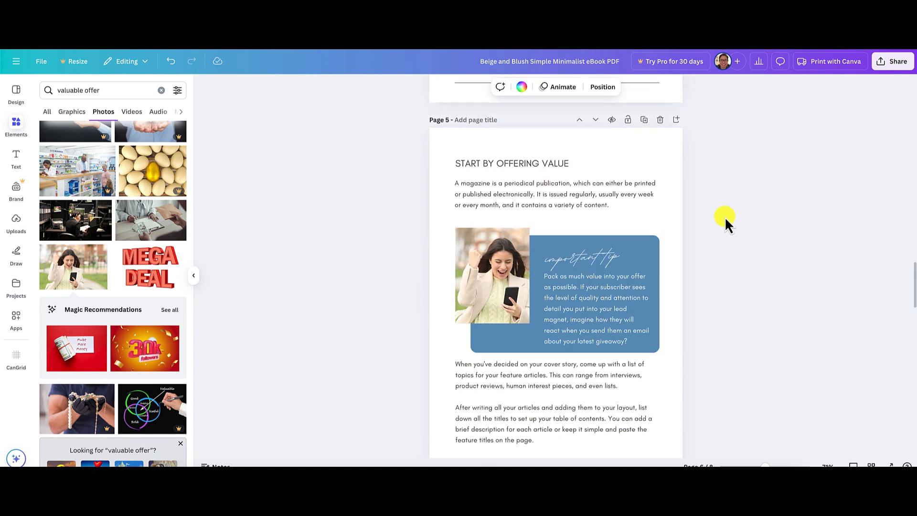
# Replace the heading of the duplicated page 5 with the article's section title in capitals, "LET PEOPLE KNOW ABOUT IT".
pyautogui.click(521, 211)
pyautogui.doubleClick(522, 211)
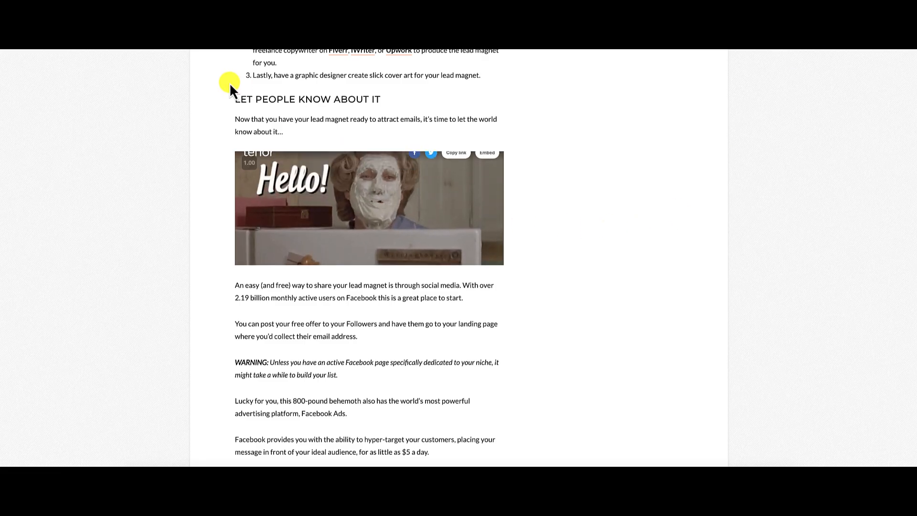
pyautogui.moveTo(234, 99); pyautogui.dragTo(275, 100)
pyautogui.moveTo(380, 99); pyautogui.dragTo(237, 99)
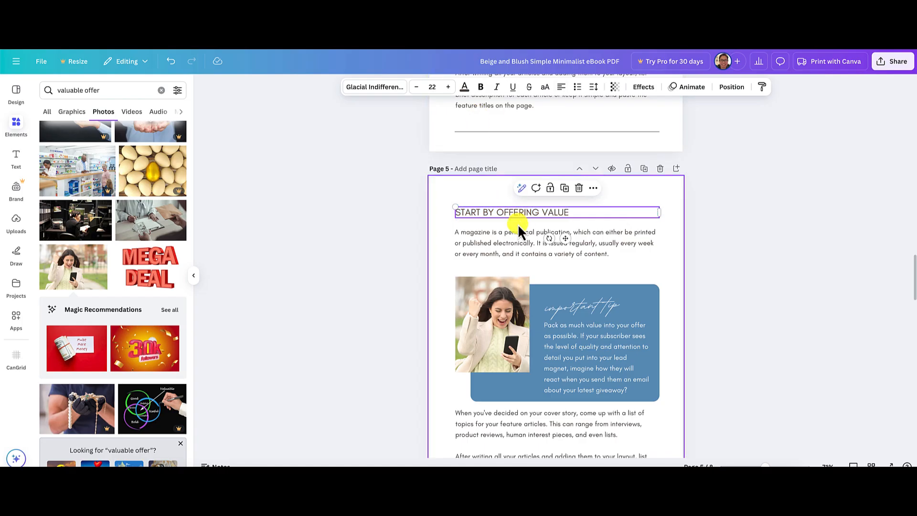
pyautogui.doubleClick(511, 212)
pyautogui.write('Let People Know About It')
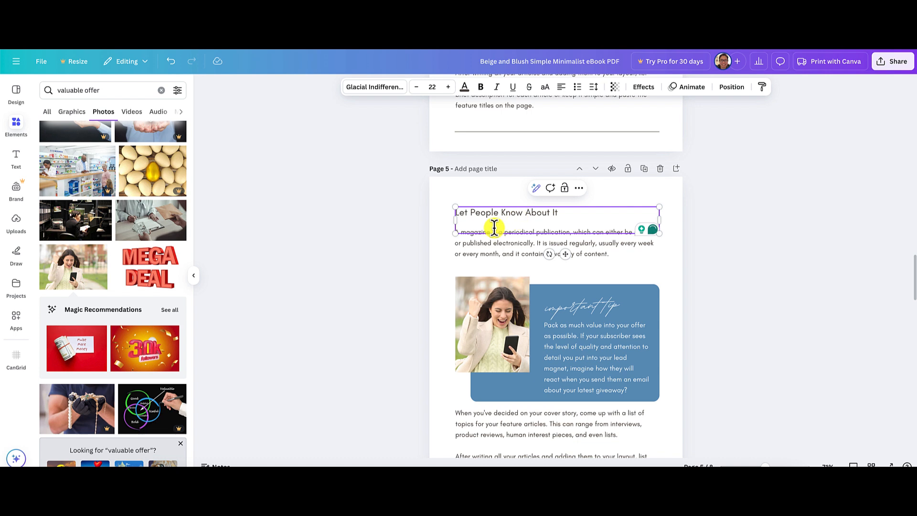
pyautogui.tripleClick(534, 212)
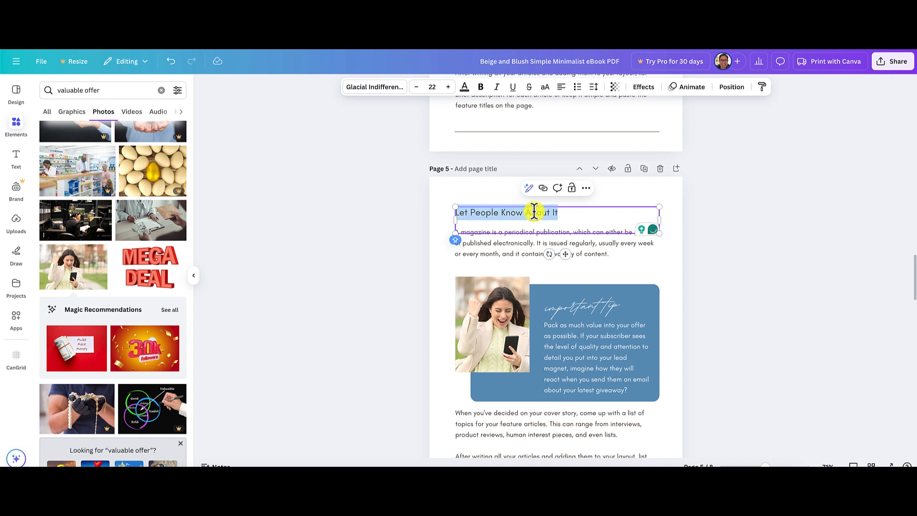
pyautogui.write('LET PEOPLE KNOW ABOUT IT')
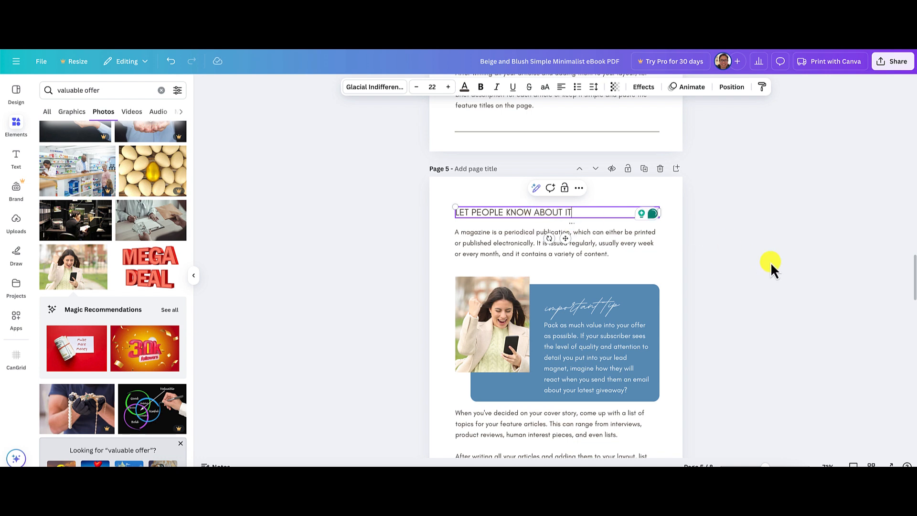
pyautogui.click(770, 261)
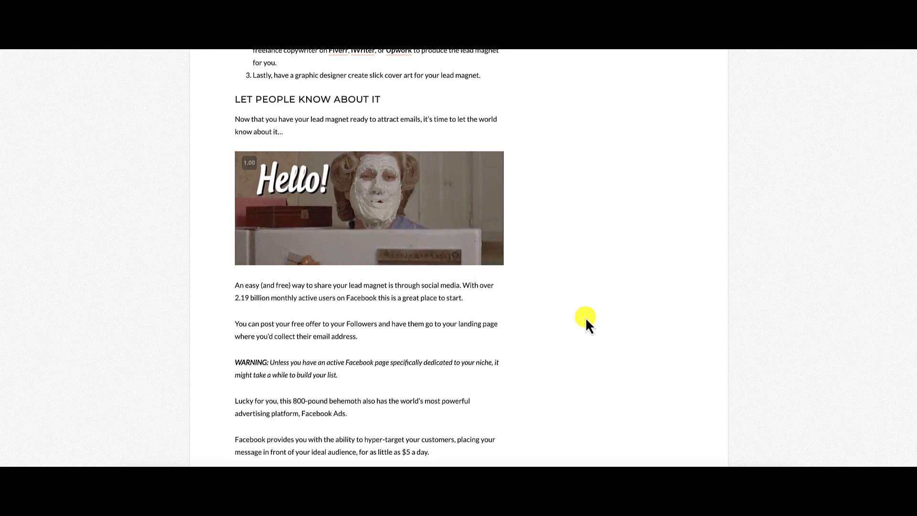
# Replace page 5's introductory paragraph with the article's sentence starting "Now that you have your lead magnet ready to attract emails".
pyautogui.moveTo(284, 133)
pyautogui.mouseDown()
pyautogui.moveTo(233, 124)
pyautogui.moveTo(311, 135)
pyautogui.moveTo(288, 130)
pyautogui.mouseUp()
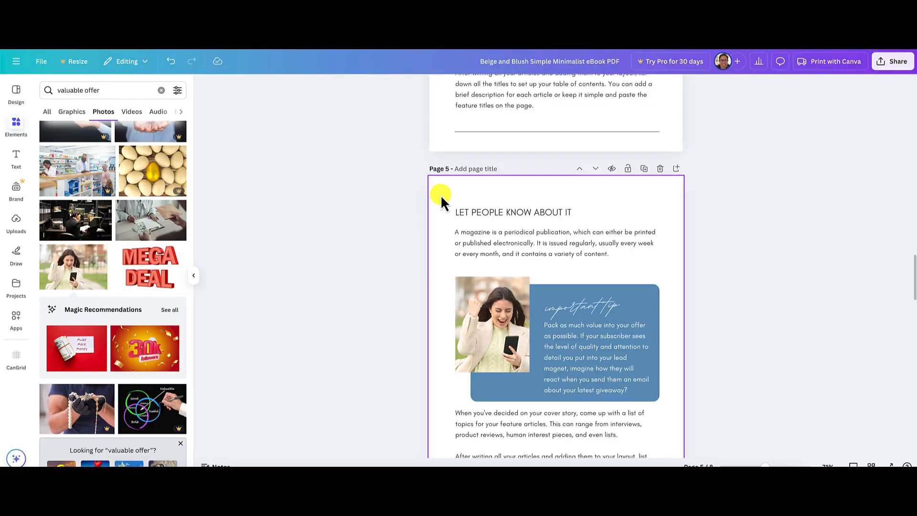
pyautogui.click(469, 233)
pyautogui.tripleClick(467, 232)
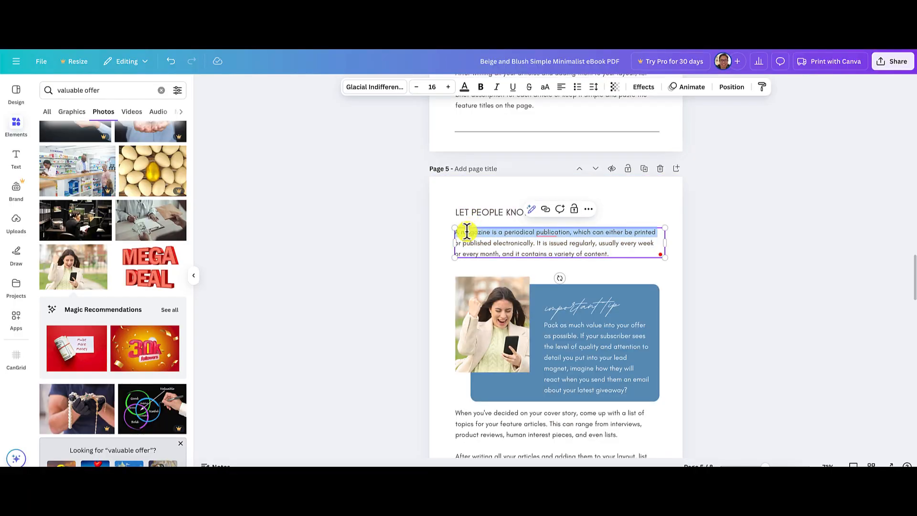
pyautogui.hotkey('ctrl', 'a')
pyautogui.write("Now that you have your lead magnet ready to attract emails, it's time to let the world know about it...")
pyautogui.click(720, 268)
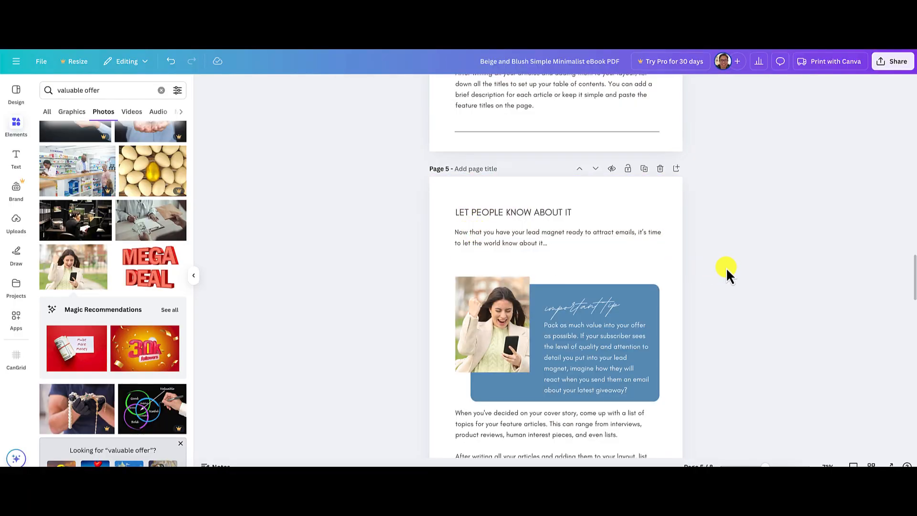
# Swap the lower blocks on page 5, placing the body text under the introduction and the photo with the "important tip" box above the bottom line.
pyautogui.scroll(-3, 727, 267)
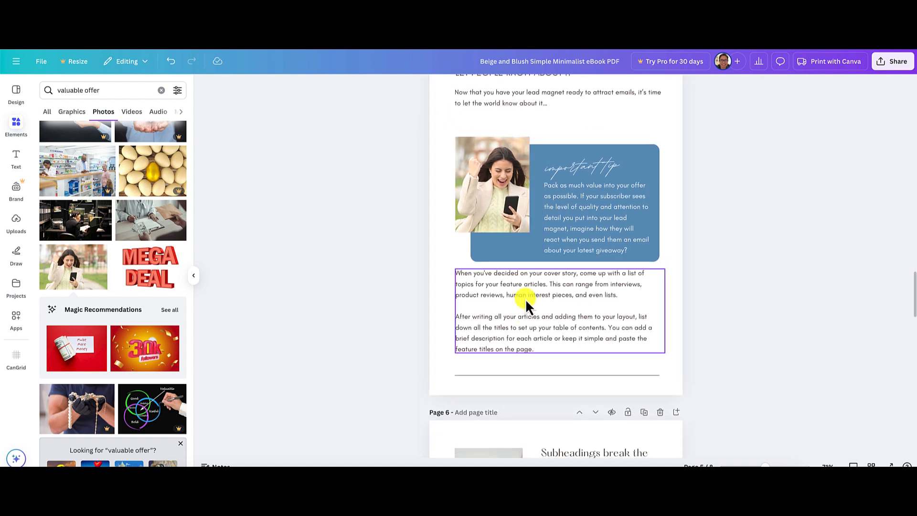
pyautogui.moveTo(526, 299); pyautogui.dragTo(725, 302)
pyautogui.click(444, 131)
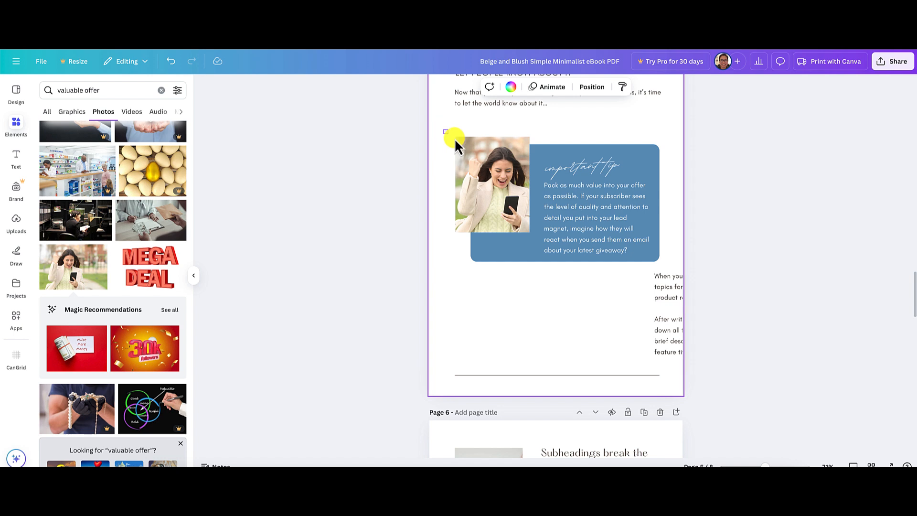
pyautogui.moveTo(454, 139); pyautogui.dragTo(669, 282)
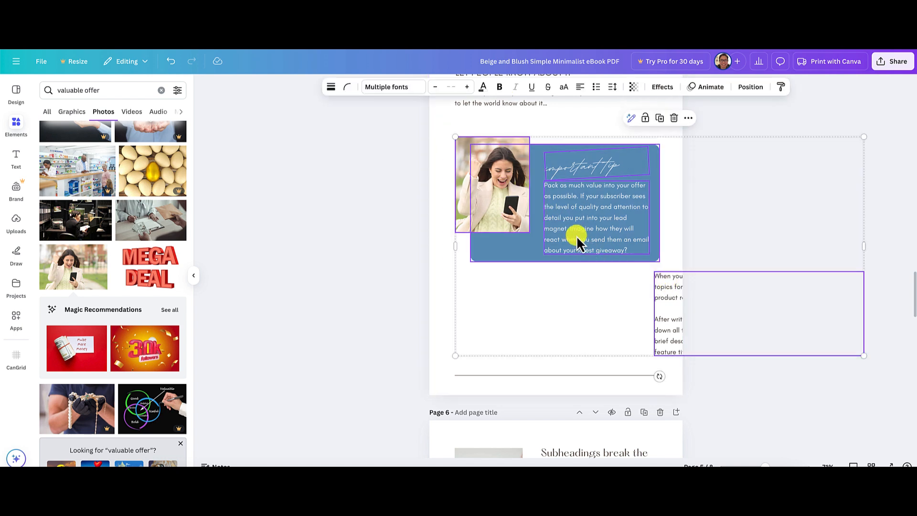
pyautogui.click(440, 281)
pyautogui.click(569, 184)
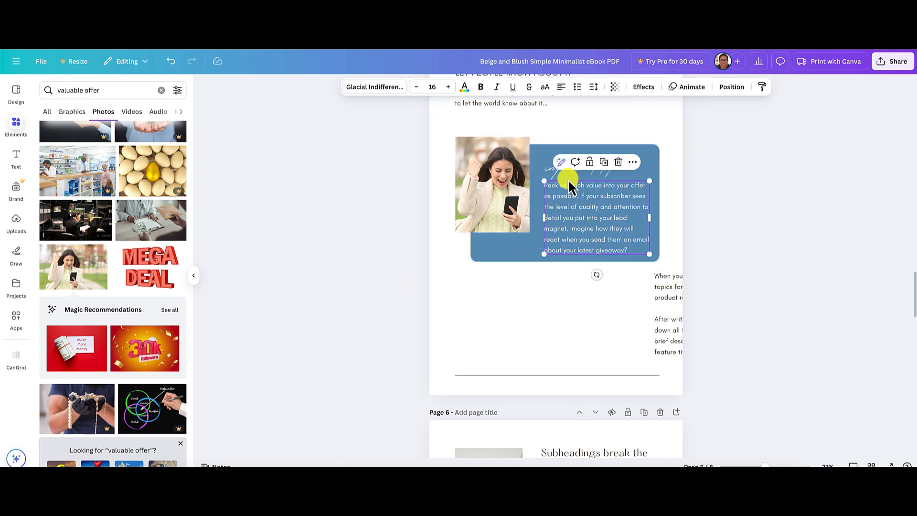
pyautogui.keyDown('shift'); pyautogui.click(551, 162); pyautogui.keyUp('shift')
pyautogui.keyDown('shift'); pyautogui.click(536, 164); pyautogui.keyUp('shift')
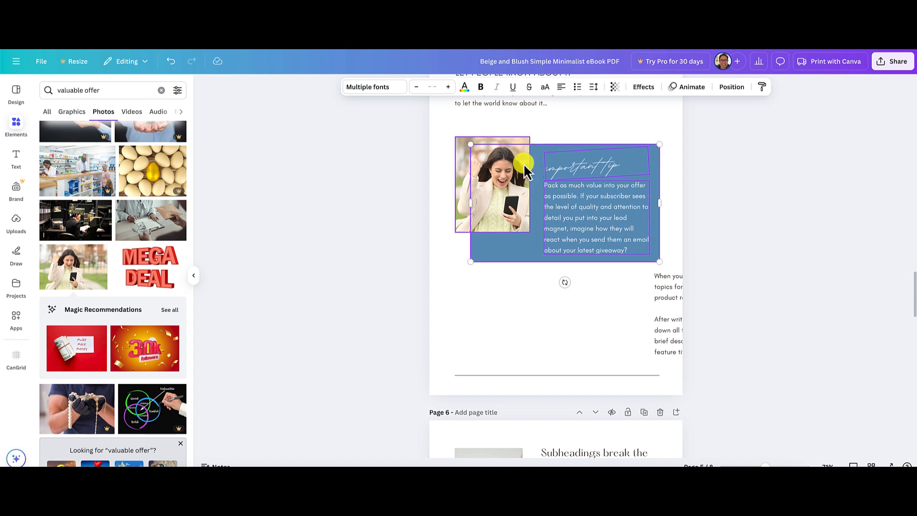
pyautogui.keyDown('shift'); pyautogui.click(494, 184); pyautogui.keyUp('shift')
pyautogui.moveTo(494, 185); pyautogui.dragTo(497, 286)
pyautogui.moveTo(679, 287); pyautogui.dragTo(483, 131)
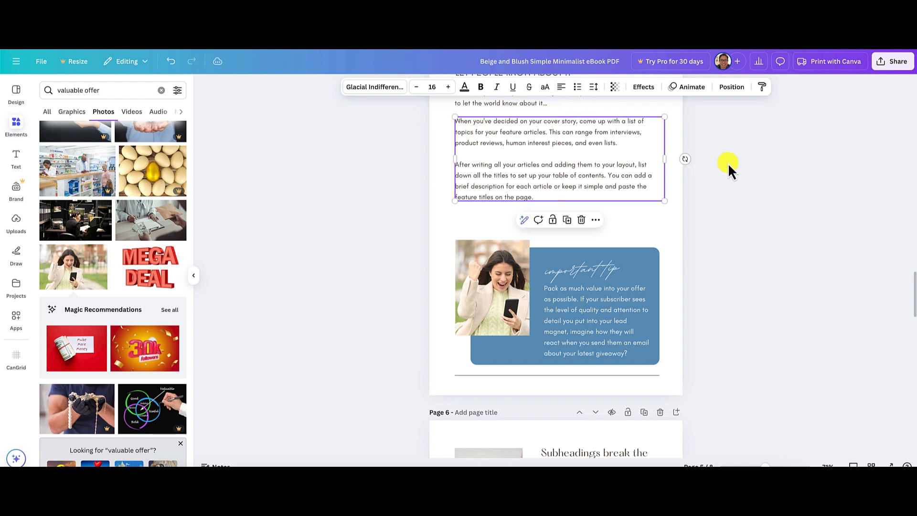
# Delete the placeholder body text block under the introduction on page 5.
pyautogui.scroll(3, 728, 163)
pyautogui.moveTo(559, 273)
pyautogui.mouseDown()
pyautogui.moveTo(587, 282)
pyautogui.moveTo(559, 281)
pyautogui.moveTo(567, 277)
pyautogui.mouseUp()
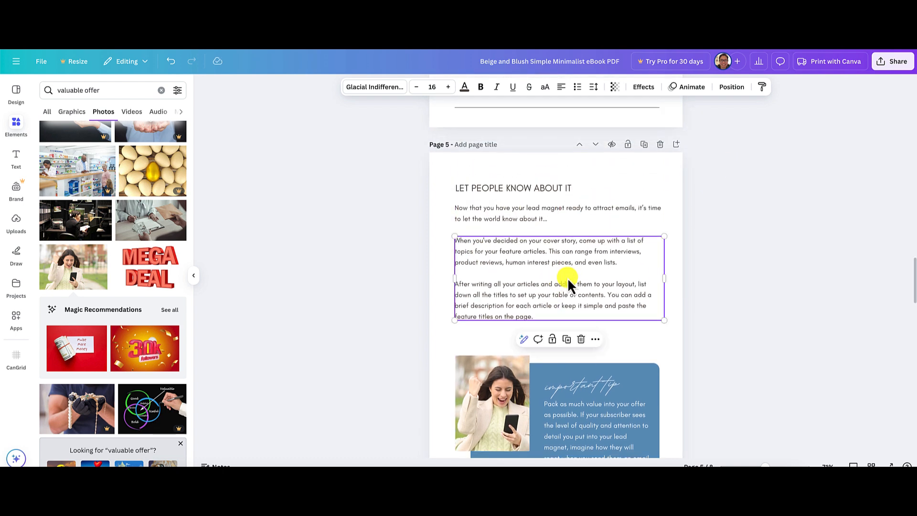
pyautogui.click(707, 272)
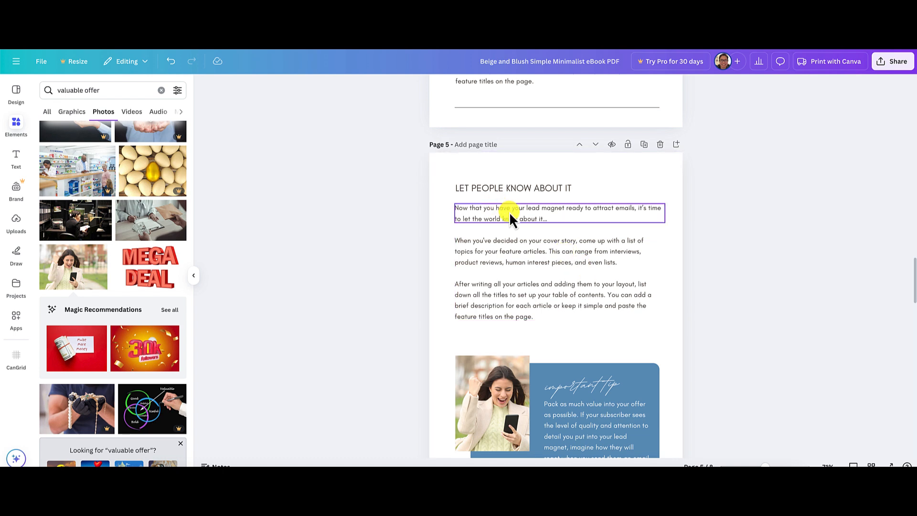
pyautogui.click(559, 256)
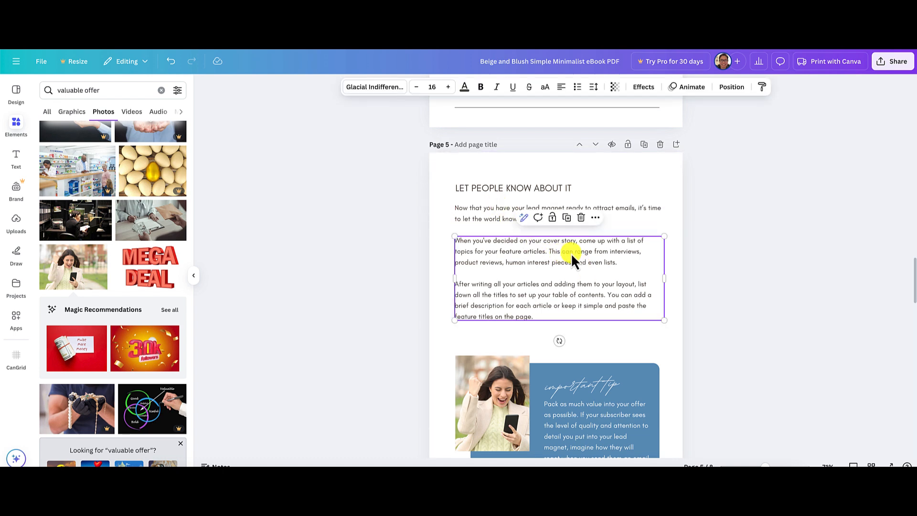
pyautogui.press('Delete')
# Add the article's paragraphs "An easy (and free) way to share" and "You can post your free offer" below page 5's introduction, separated by blank lines.
pyautogui.click(551, 218)
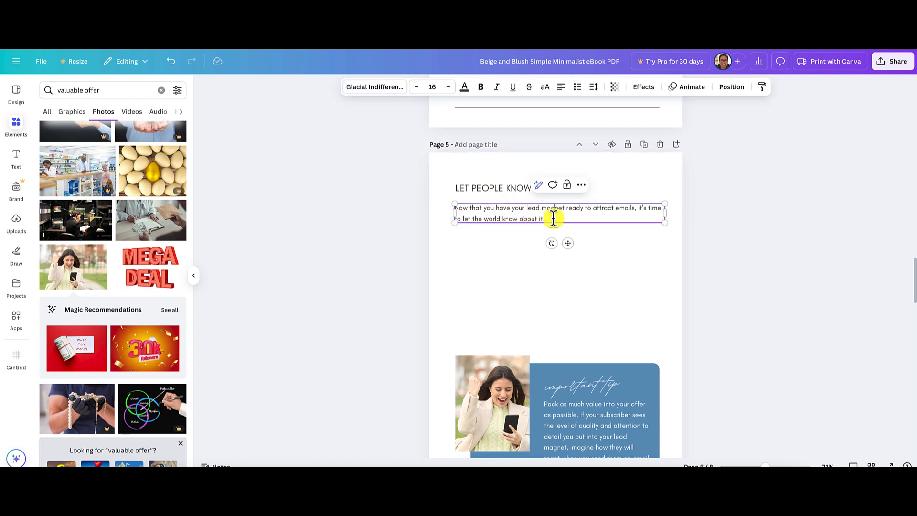
pyautogui.click(551, 221)
pyautogui.press('Return')
pyautogui.press('Return')
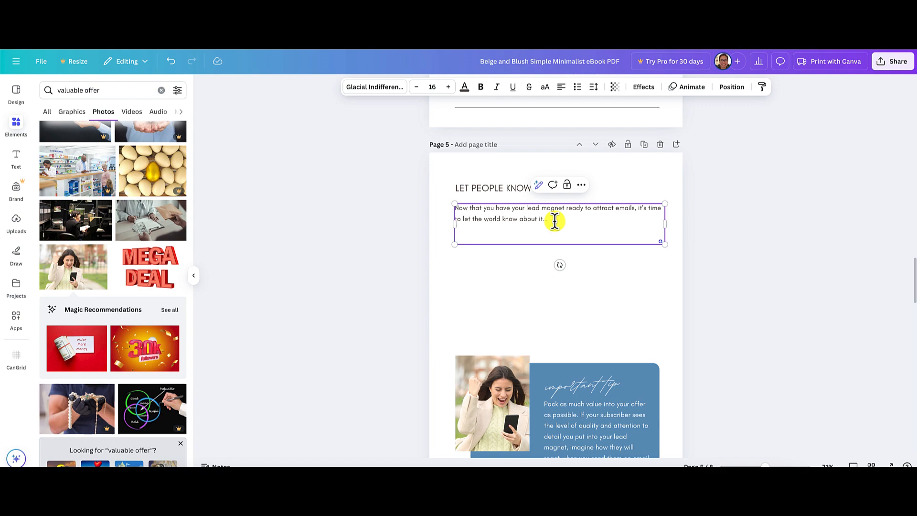
pyautogui.hotkey('ctrl', 'Tab')
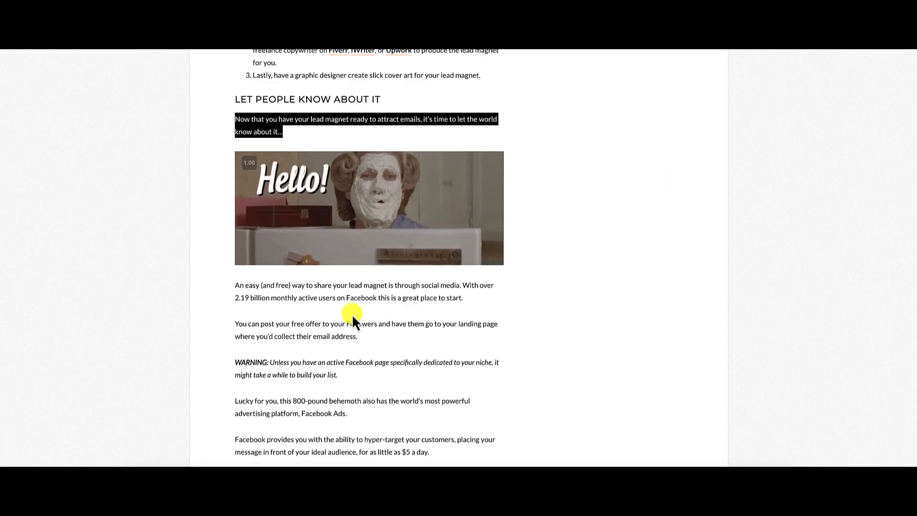
pyautogui.click(235, 287)
pyautogui.moveTo(235, 288); pyautogui.dragTo(358, 340)
pyautogui.hotkey('ctrl', 'c')
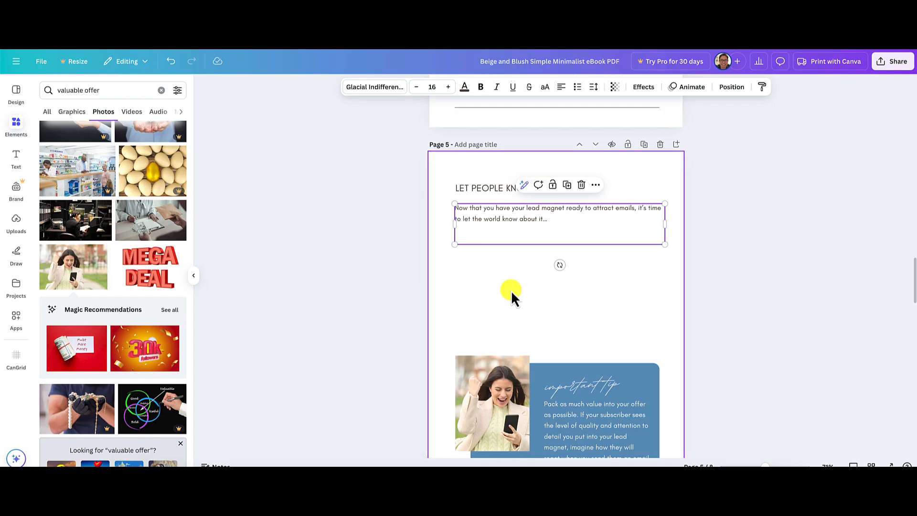
pyautogui.click(546, 241)
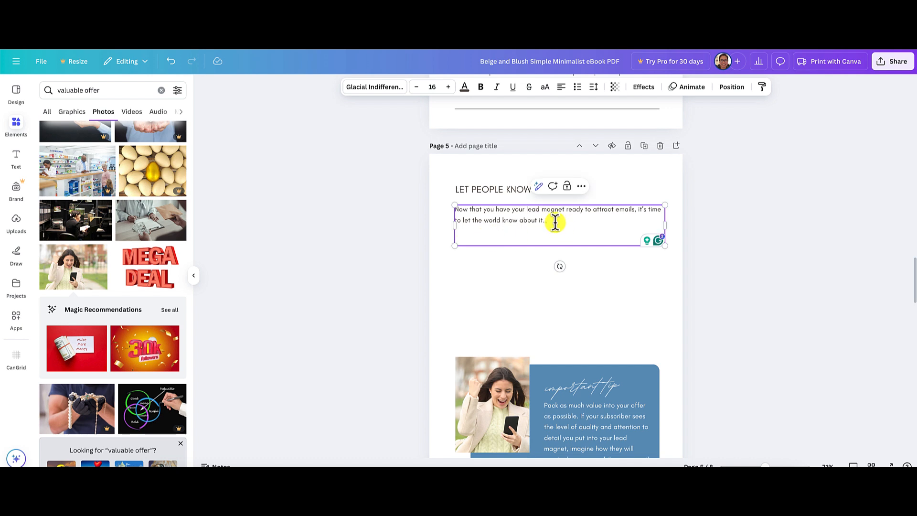
pyautogui.hotkey('ctrl', 'v')
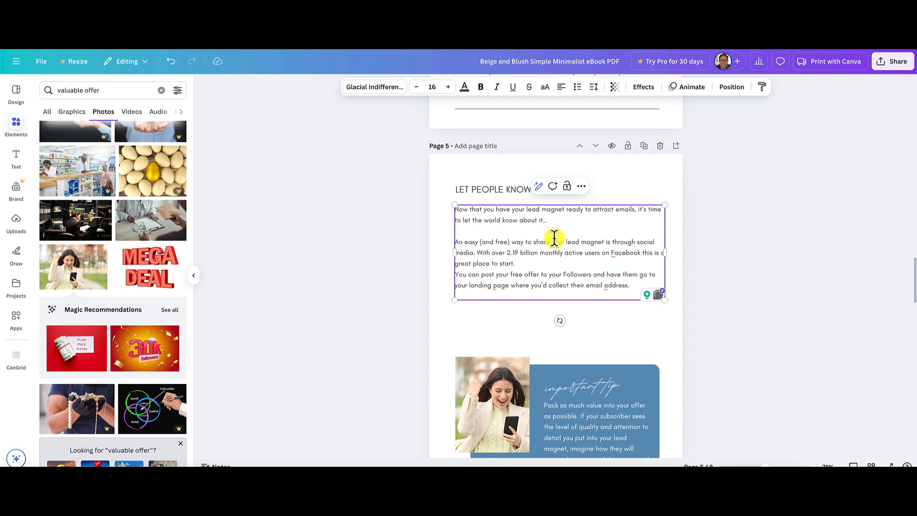
pyautogui.press('Return')
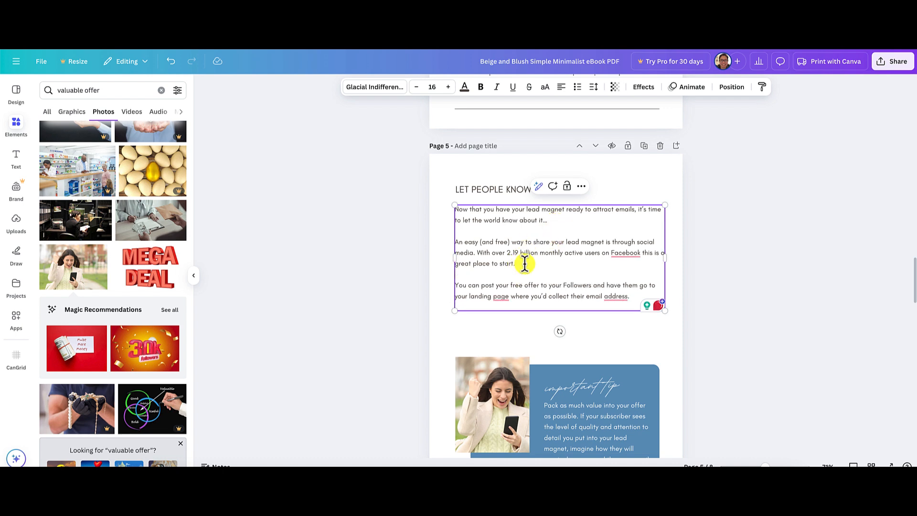
pyautogui.click(810, 341)
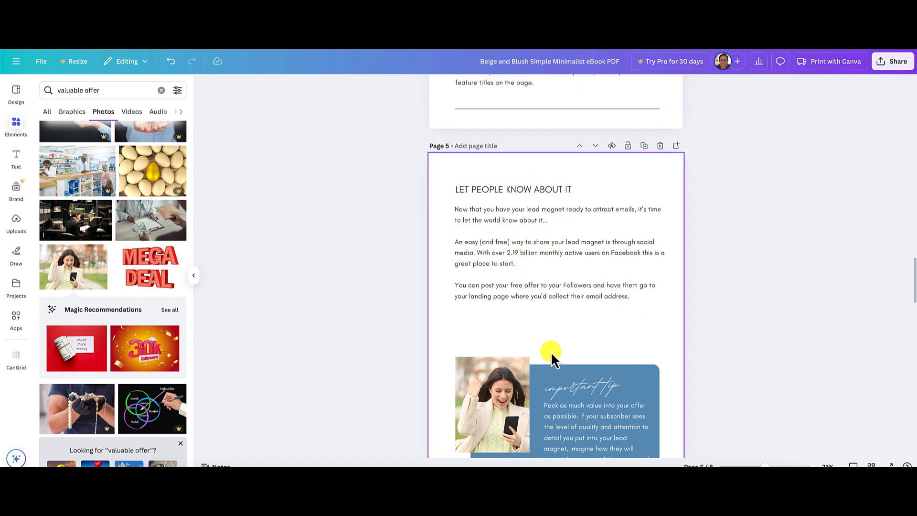
# Move the photo and blue "important tip" box up together to sit just below page 5's body text, leaving the divider line in place.
pyautogui.scroll(-1, 739, 350)
pyautogui.scroll(-1, 738, 349)
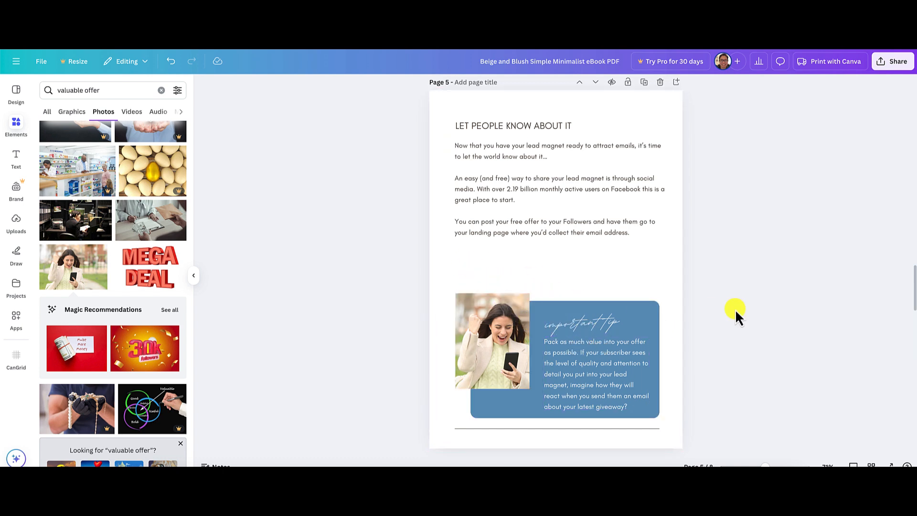
pyautogui.moveTo(715, 292); pyautogui.dragTo(362, 432)
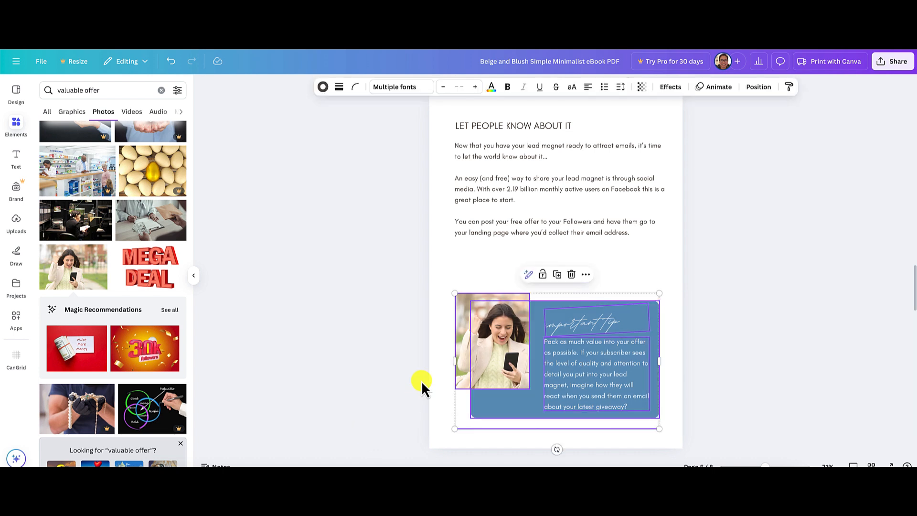
pyautogui.click(726, 406)
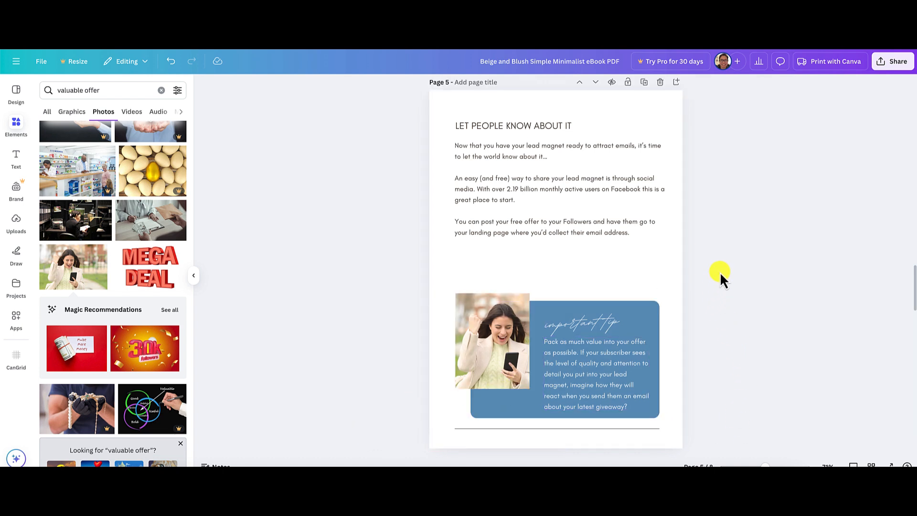
pyautogui.moveTo(721, 272); pyautogui.dragTo(411, 422)
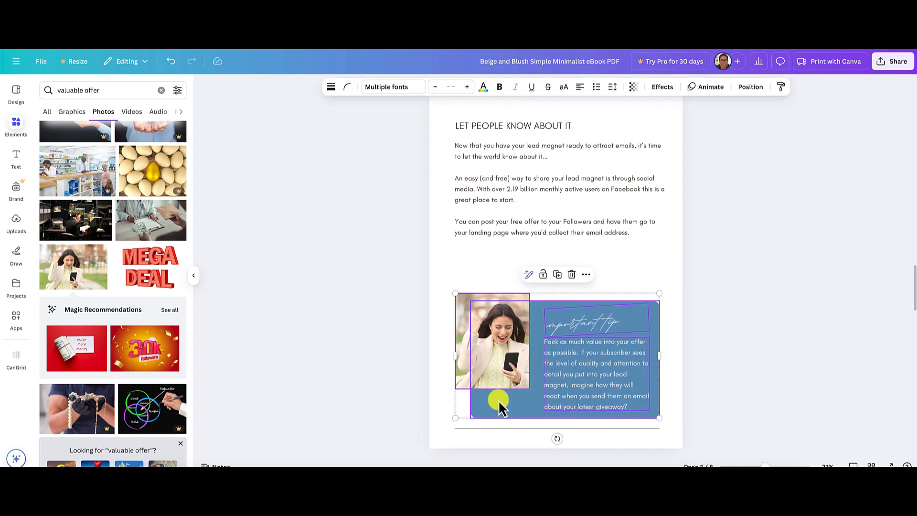
pyautogui.moveTo(518, 393); pyautogui.dragTo(517, 356)
pyautogui.click(746, 404)
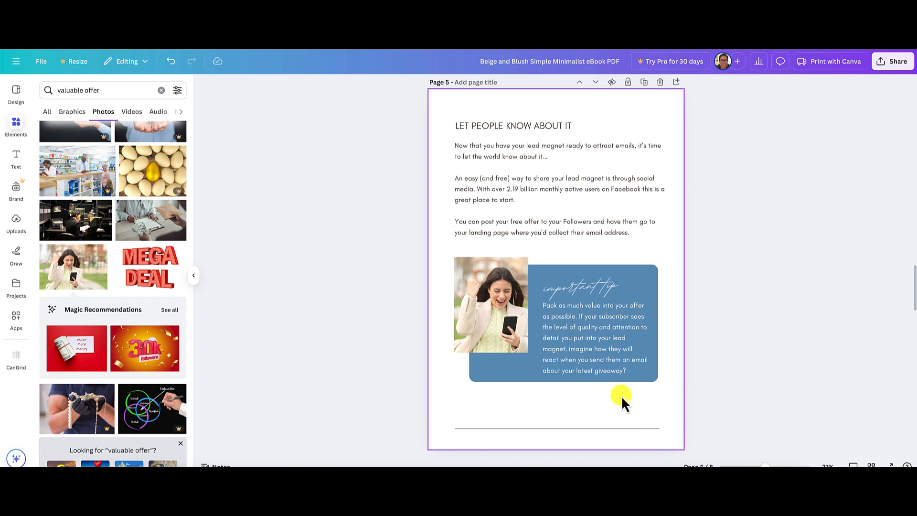
# Replace the "important tip" heading in page 5's blue box with "WARNING".
pyautogui.doubleClick(581, 288)
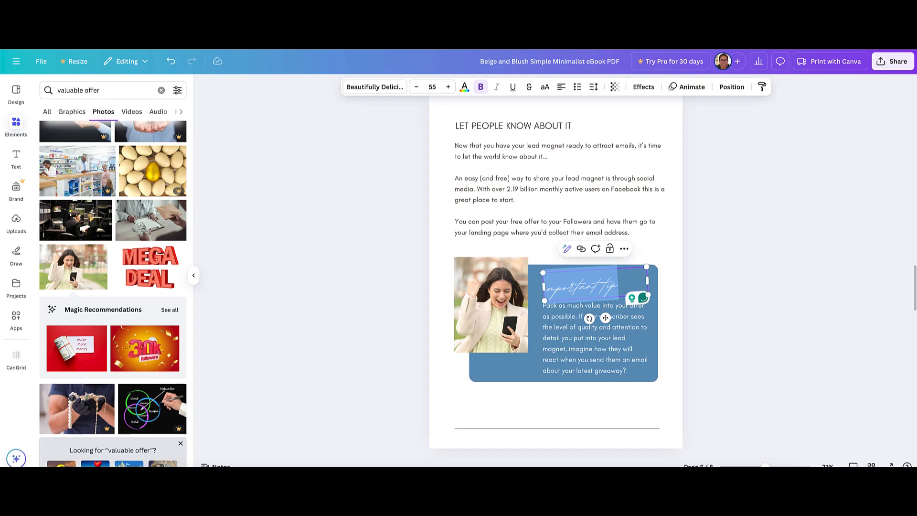
pyautogui.click(592, 291)
pyautogui.doubleClick(579, 288)
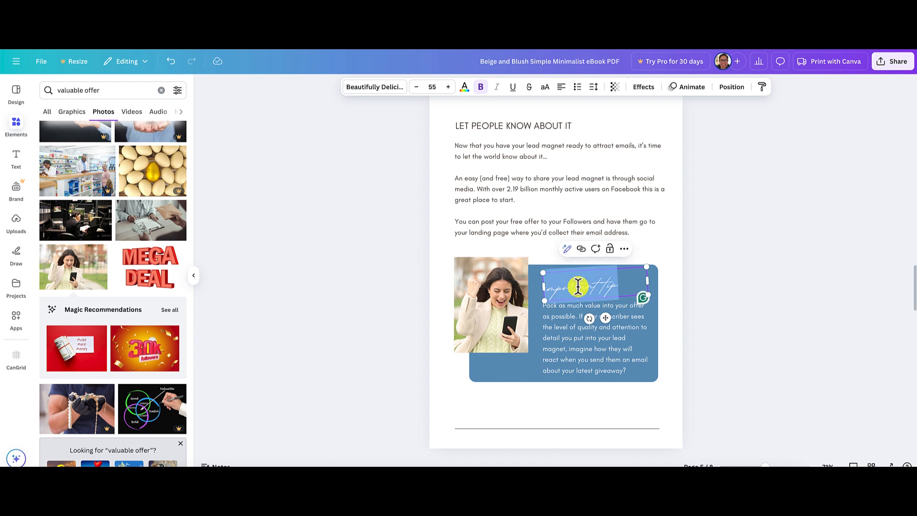
pyautogui.write('WARNING')
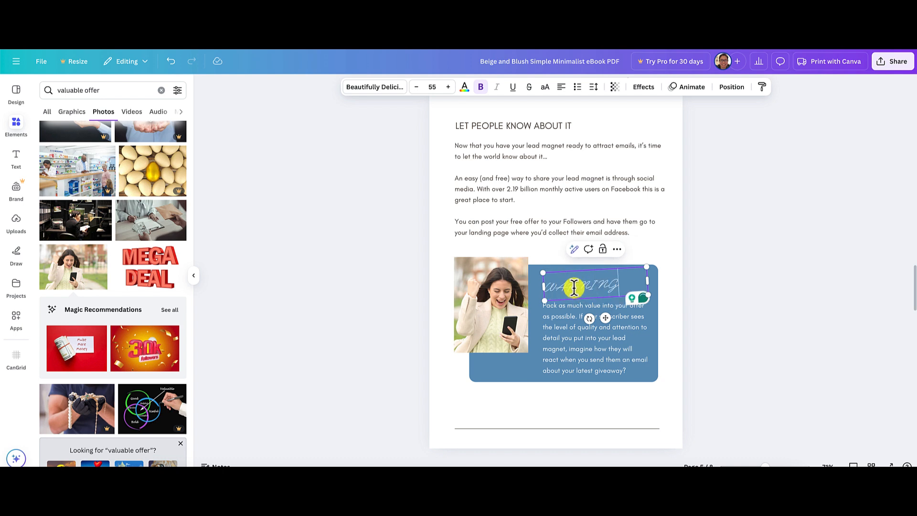
# Change the "WARNING" heading's font to Glacial Indifference and reduce its size to about 44 so it fits on one line.
pyautogui.doubleClick(573, 287)
pyautogui.click(385, 88)
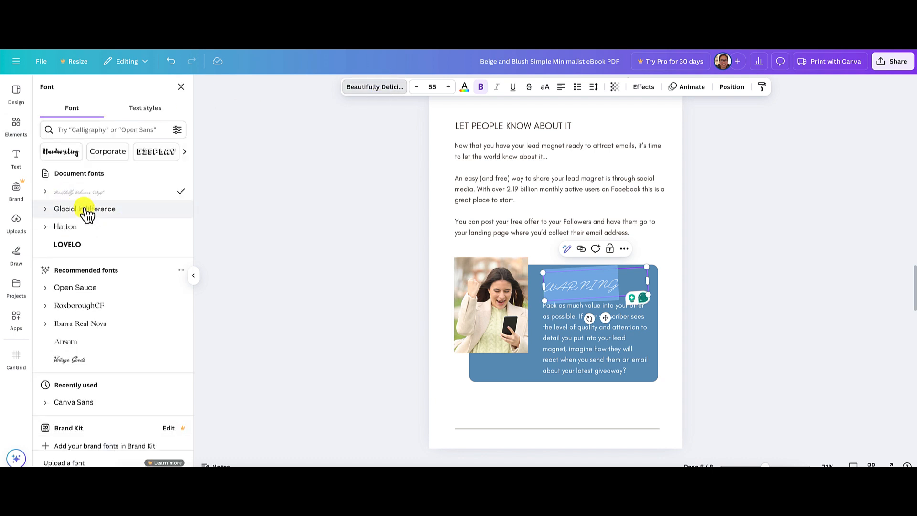
pyautogui.click(86, 211)
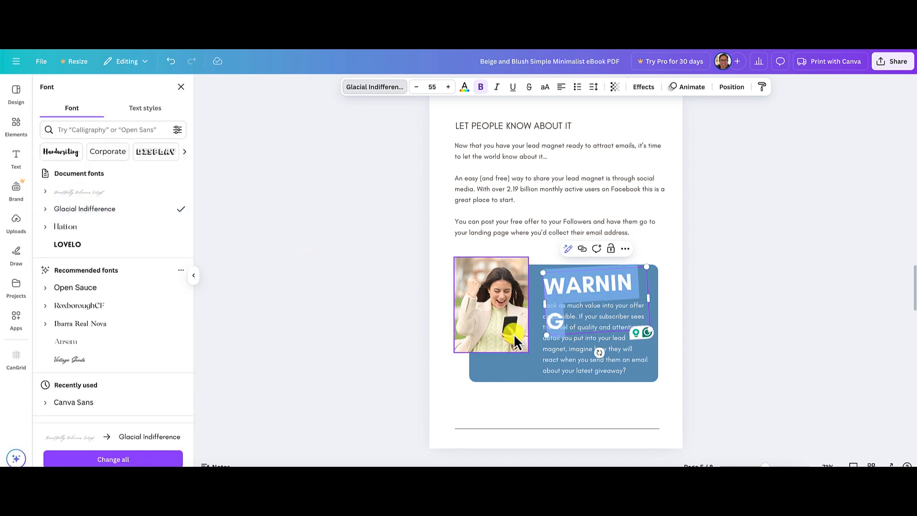
pyautogui.click(417, 87)
pyautogui.click(417, 88)
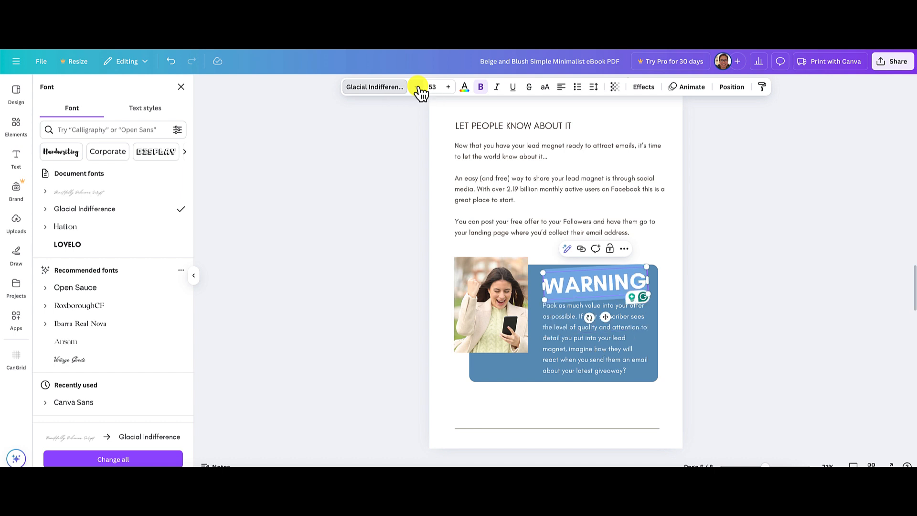
pyautogui.click(417, 88)
pyautogui.click(418, 88)
pyautogui.click(417, 88)
pyautogui.click(417, 88)
pyautogui.click(417, 87)
pyautogui.click(417, 88)
pyautogui.click(417, 88)
pyautogui.click(417, 88)
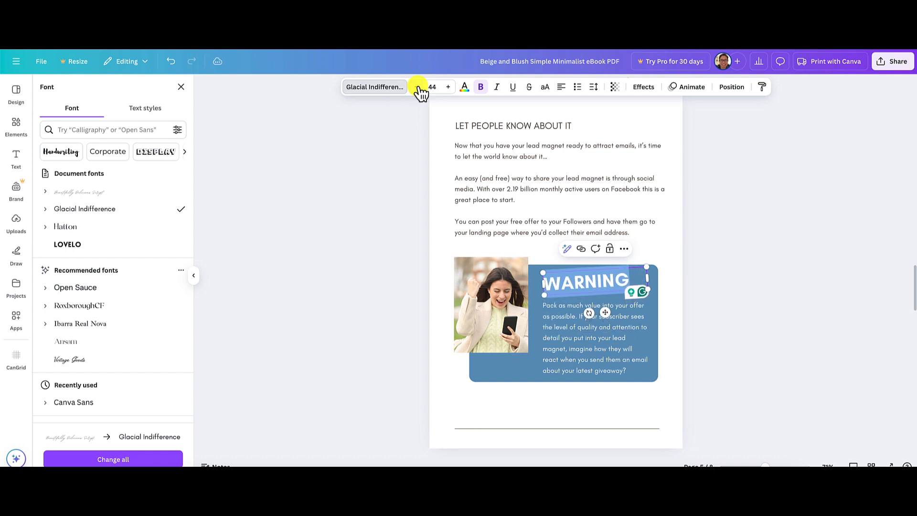
pyautogui.click(418, 88)
pyautogui.click(418, 87)
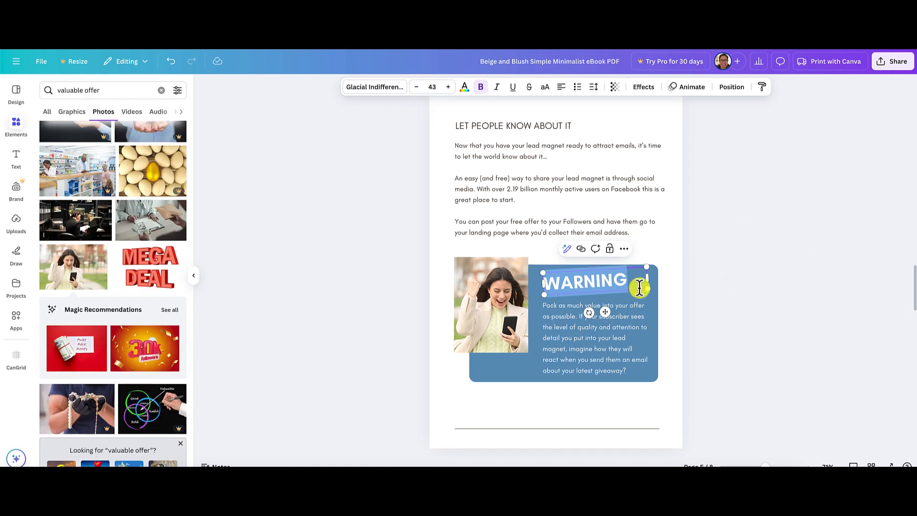
pyautogui.click(745, 297)
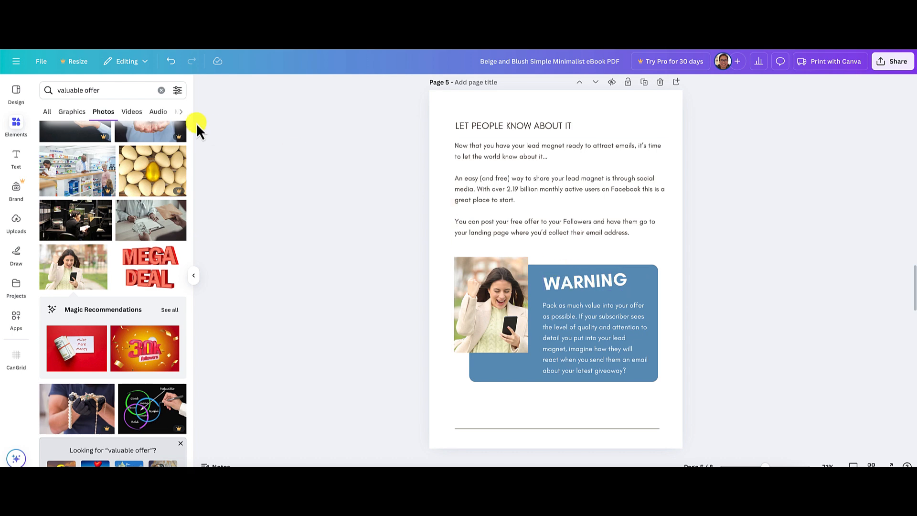
# Search the element graphics for "warning" and add the red circled exclamation mark to page 5.
pyautogui.click(161, 90)
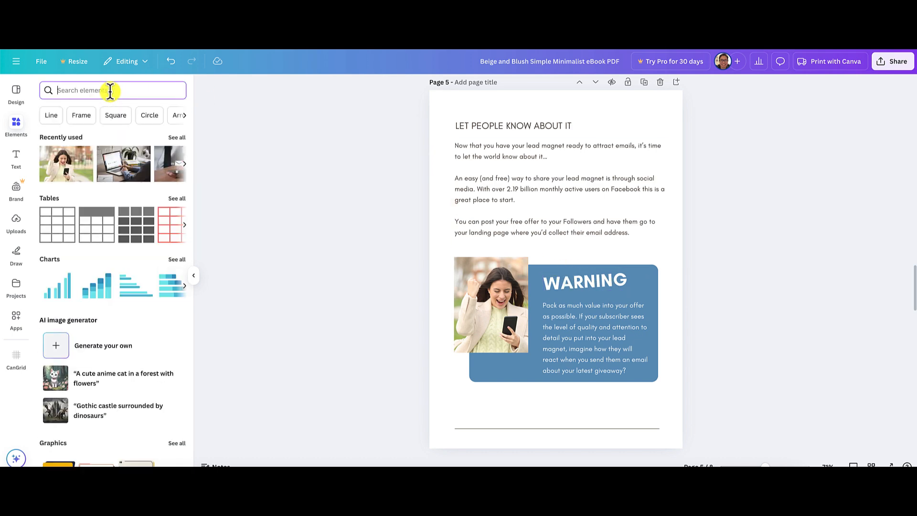
pyautogui.write('warning')
pyautogui.press('Return')
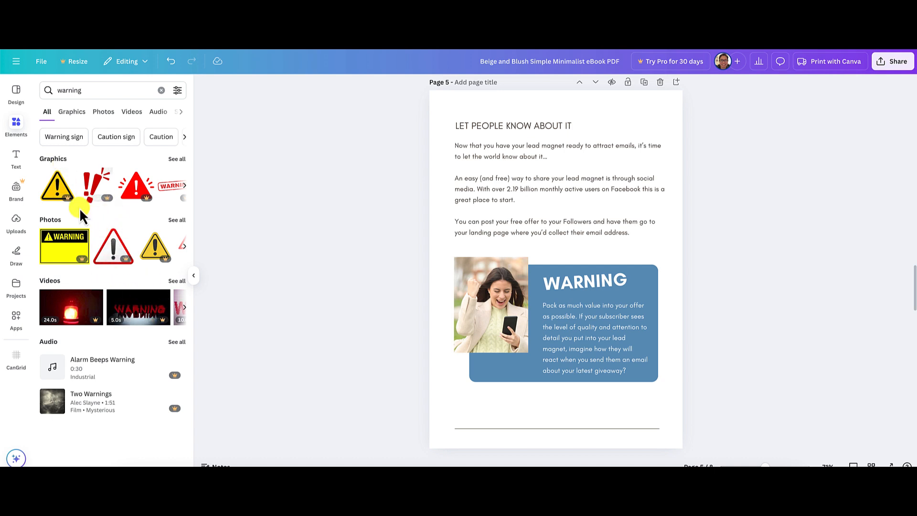
pyautogui.click(178, 159)
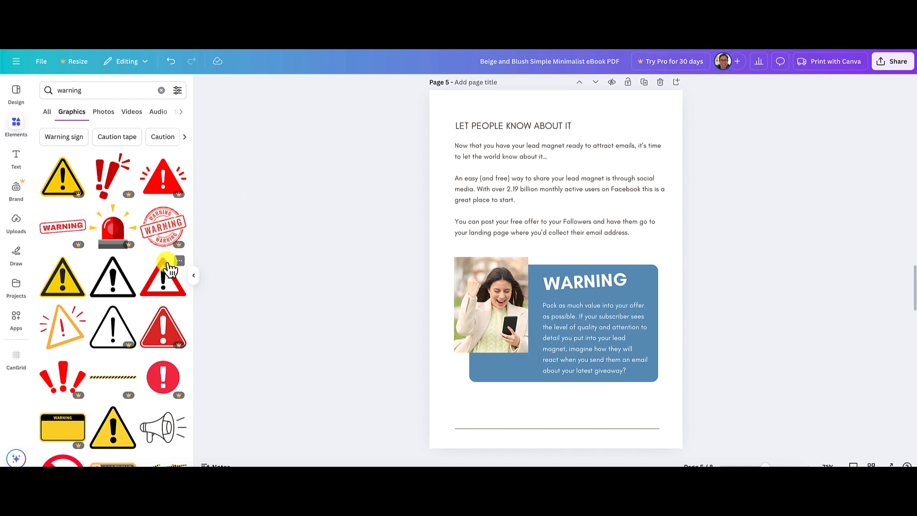
pyautogui.scroll(-5, 83, 298)
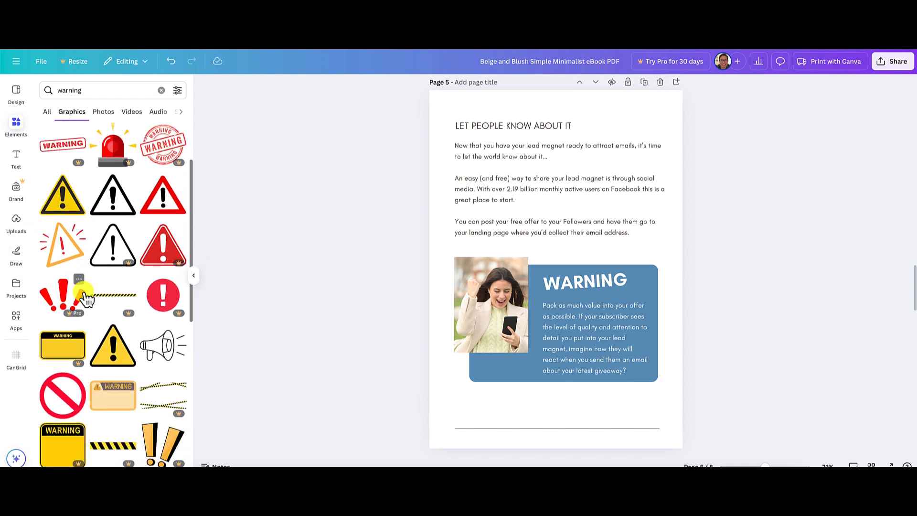
pyautogui.scroll(-5, 134, 313)
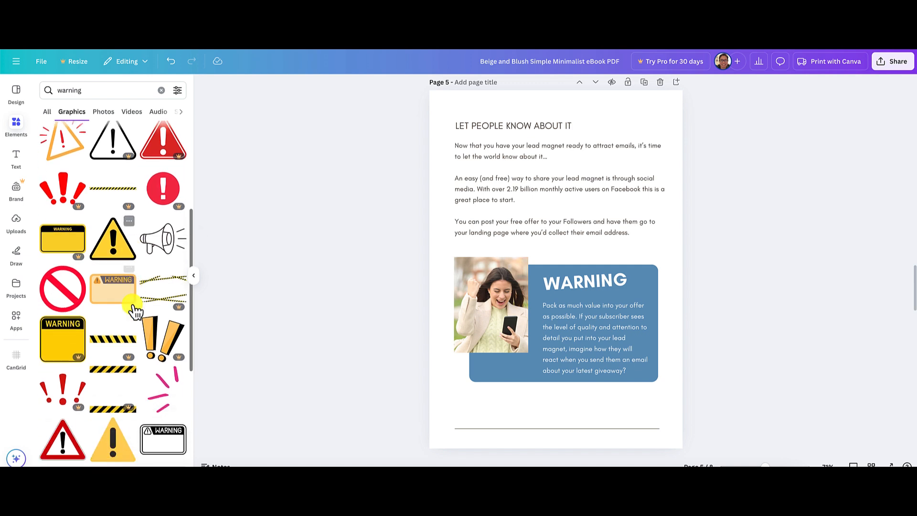
pyautogui.scroll(-5, 134, 311)
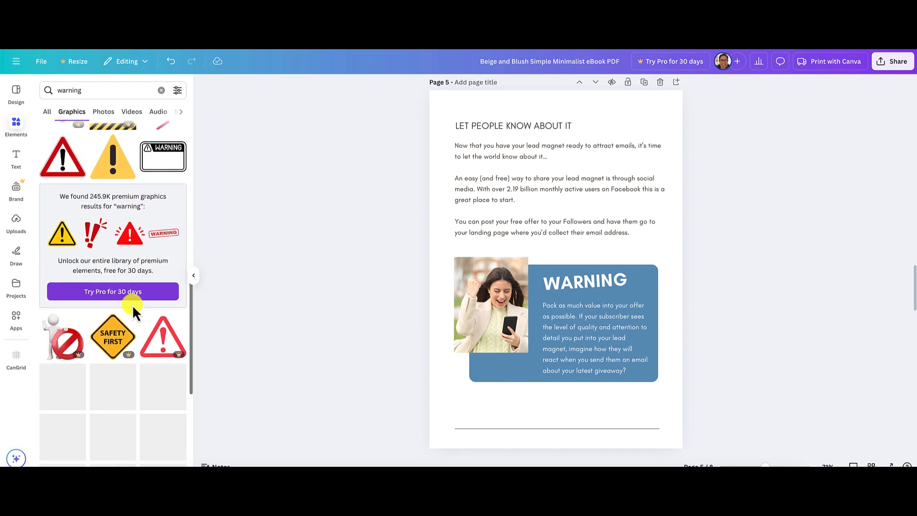
pyautogui.scroll(-2, 133, 305)
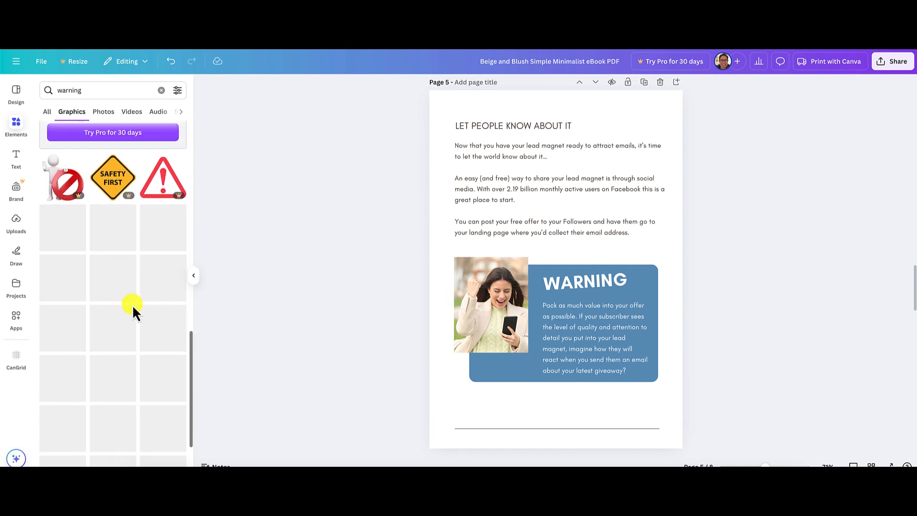
pyautogui.scroll(2, 133, 305)
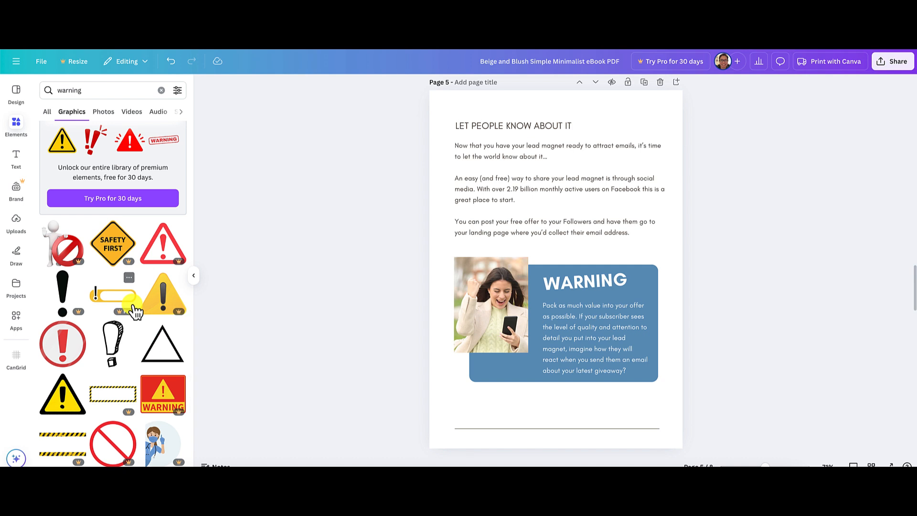
pyautogui.click(67, 352)
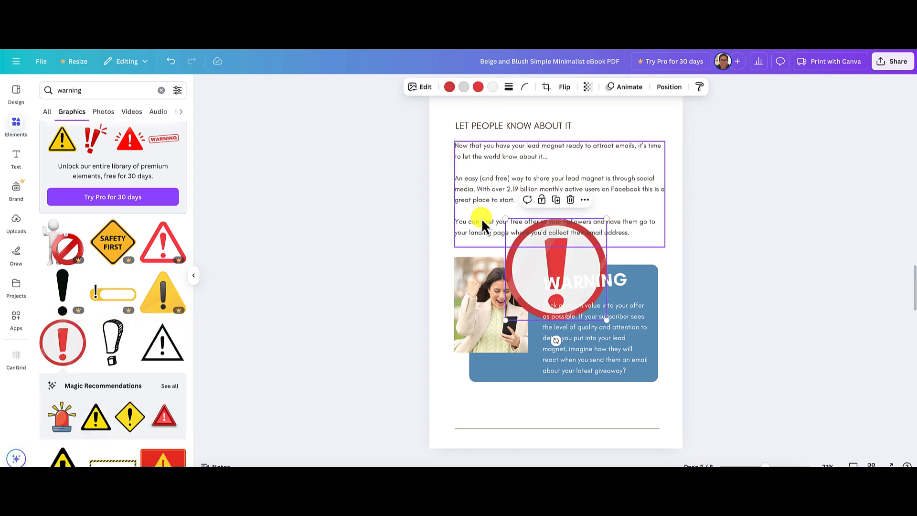
# Shrink the exclamation mark graphic, place it directly after the "WARNING" heading inside the blue box, and tilt it slightly.
pyautogui.moveTo(503, 220); pyautogui.dragTo(649, 274)
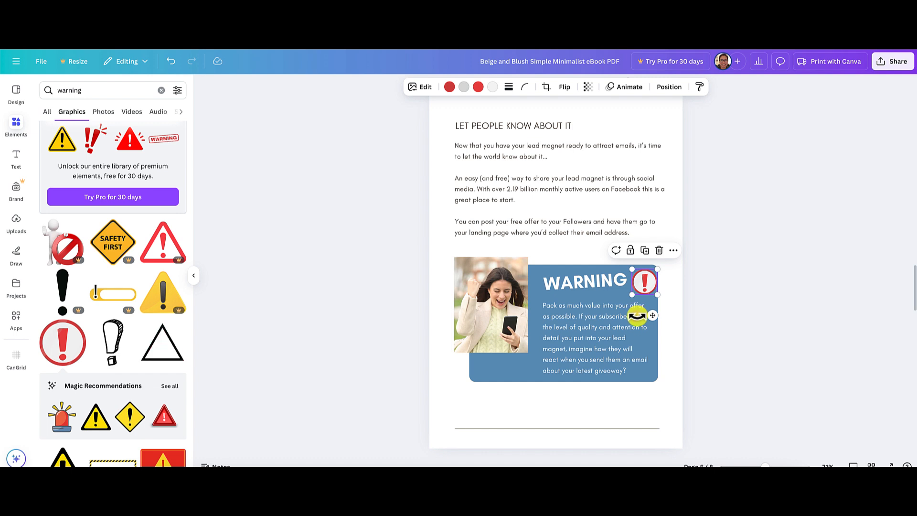
pyautogui.moveTo(641, 312)
pyautogui.mouseDown()
pyautogui.moveTo(643, 281)
pyautogui.moveTo(636, 309)
pyautogui.mouseUp()
pyautogui.click(688, 301)
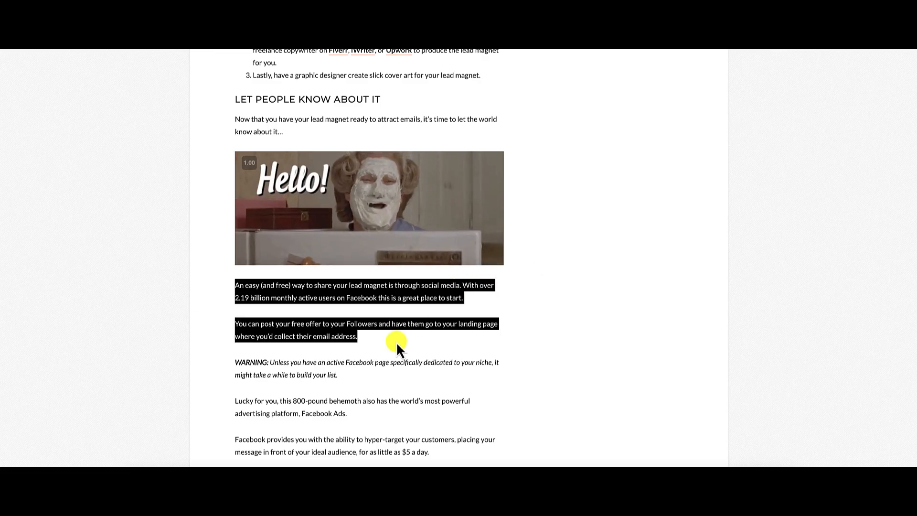
# Replace the body text in page 5's blue box with the article's warning about needing an active Facebook page dedicated to your niche.
pyautogui.click(396, 342)
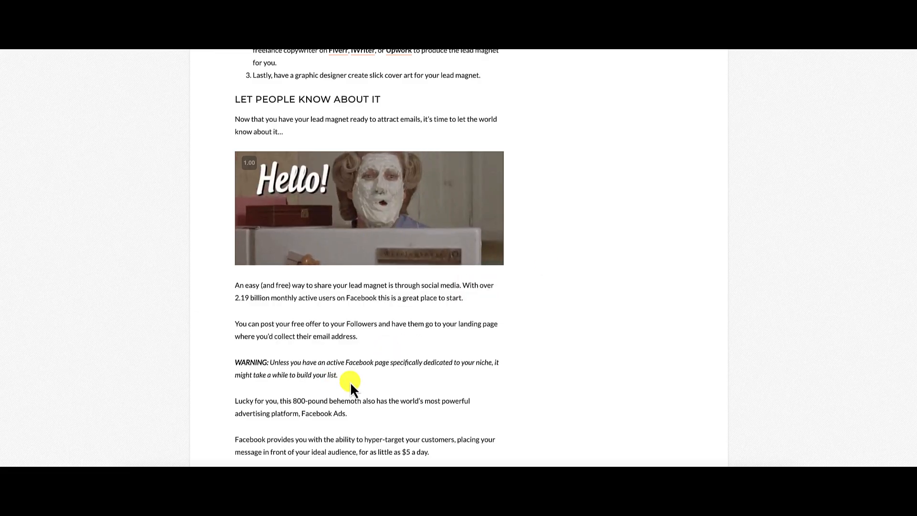
pyautogui.moveTo(343, 377); pyautogui.dragTo(270, 364)
pyautogui.hotkey('ctrl', 'c')
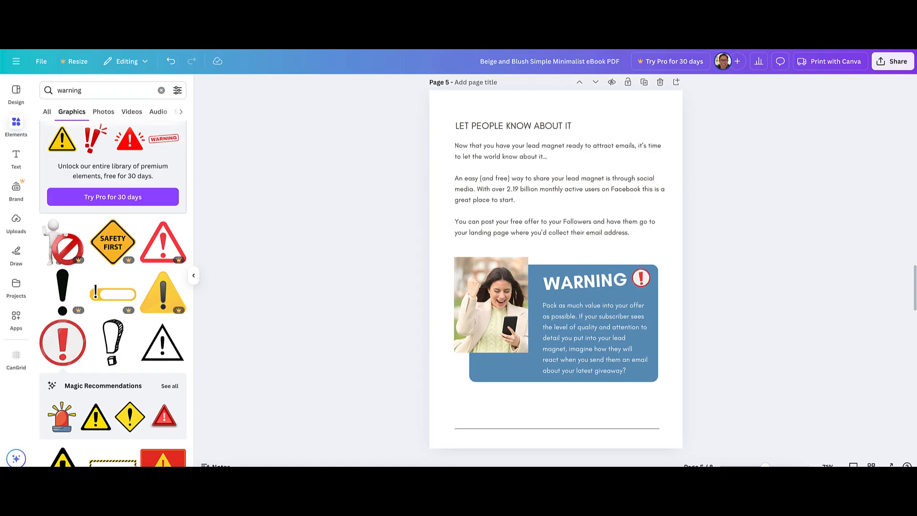
pyautogui.click(582, 337)
pyautogui.doubleClick(582, 337)
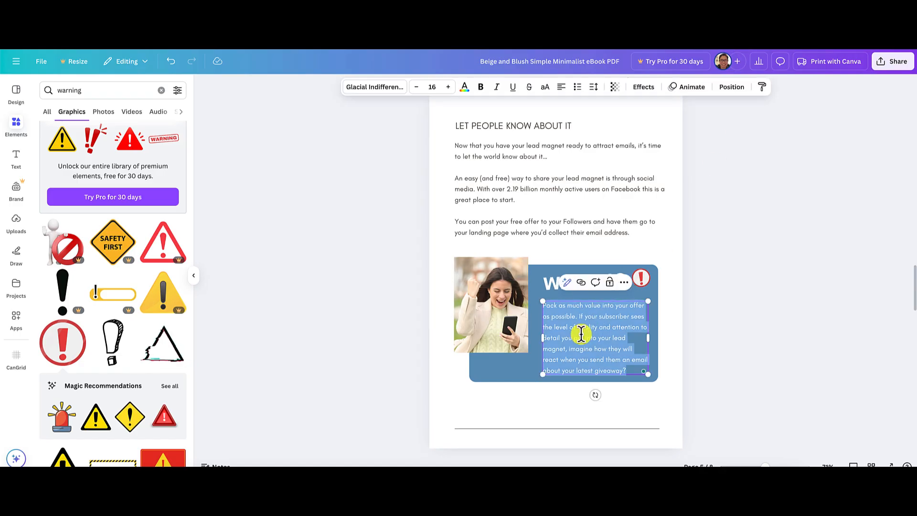
pyautogui.hotkey('ctrl', 'v')
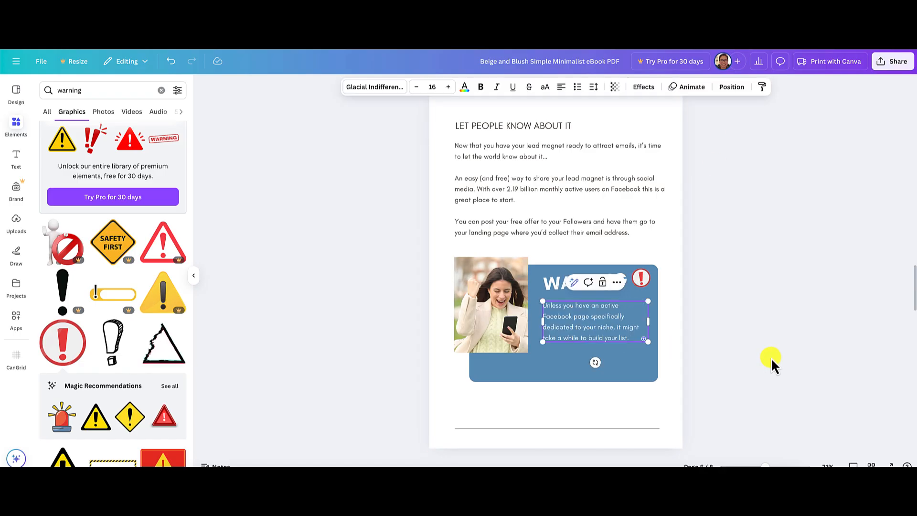
# Shorten the blue box on page 5 from its lower edge so it fits closely around the warning text.
pyautogui.click(607, 378)
pyautogui.moveTo(566, 384); pyautogui.dragTo(566, 362)
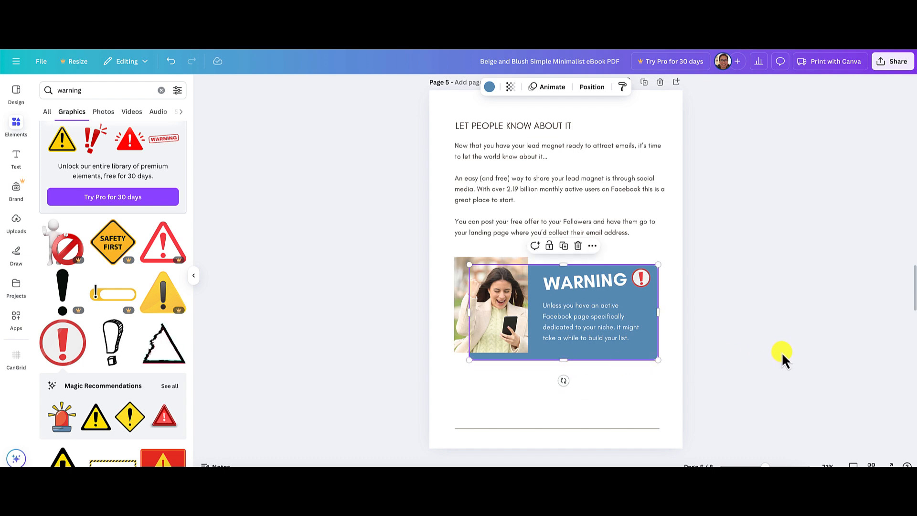
pyautogui.click(783, 352)
# Recolor the warning box on page 5 from blue to the dark red #AF1A1A, starting from the document red #CC3333.
pyautogui.click(541, 359)
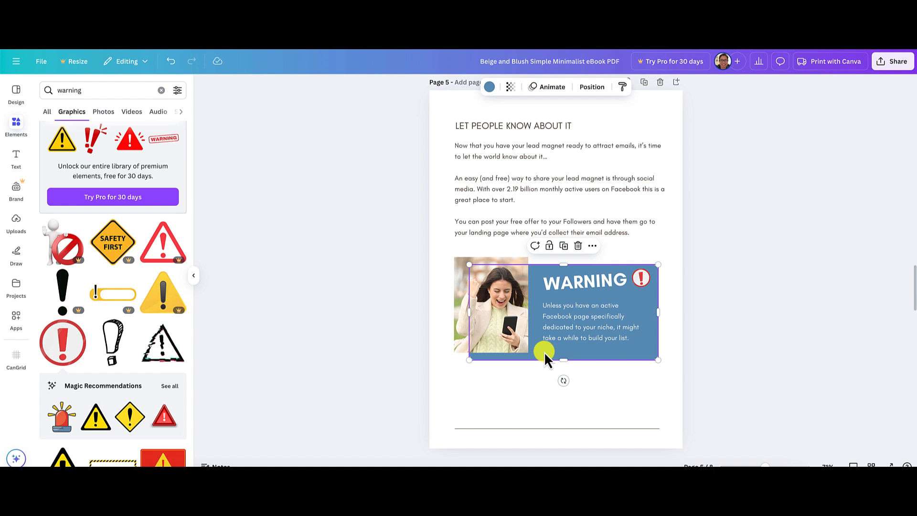
pyautogui.click(490, 87)
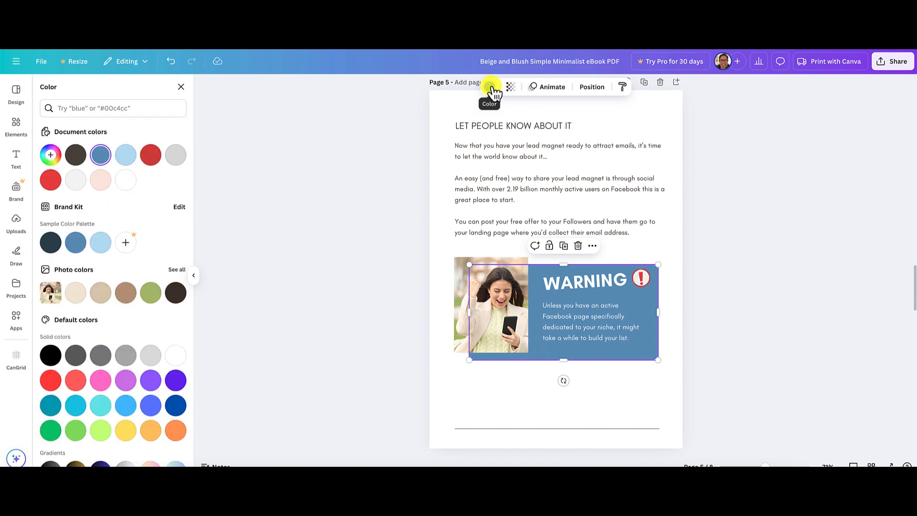
pyautogui.click(151, 155)
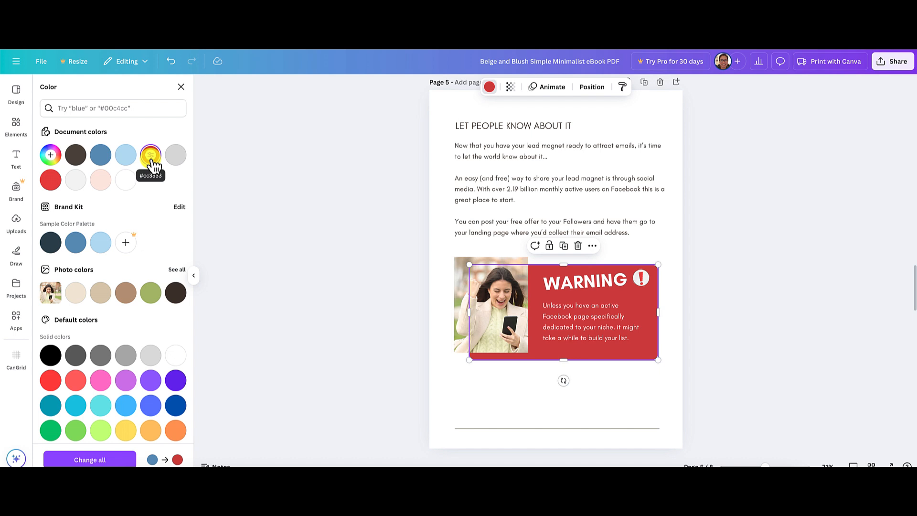
pyautogui.click(491, 87)
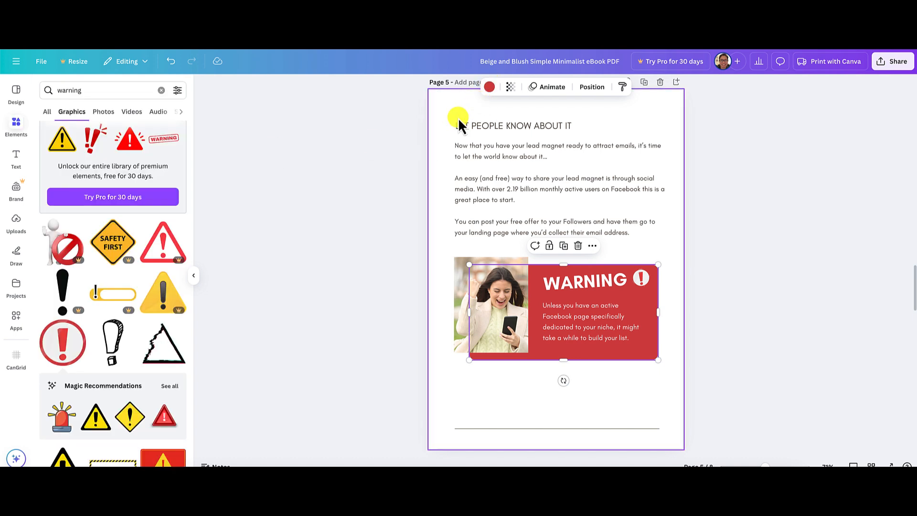
pyautogui.click(489, 87)
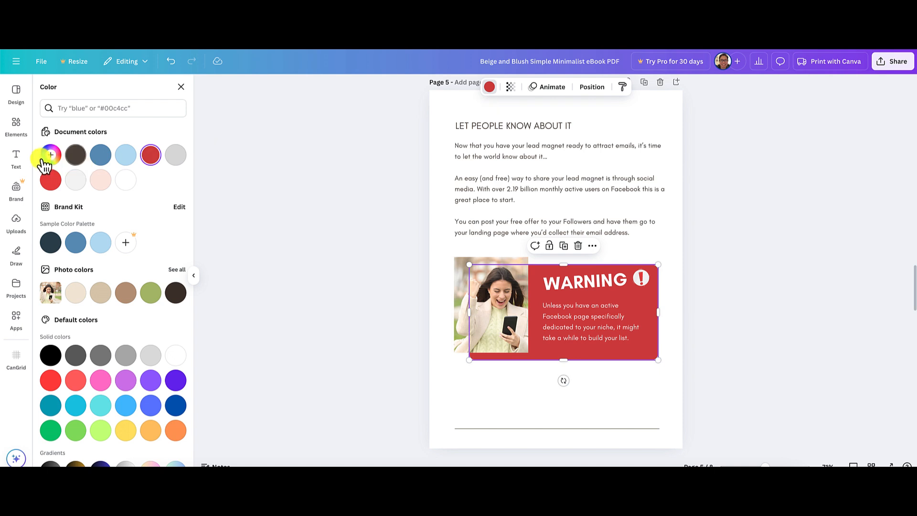
pyautogui.click(151, 155)
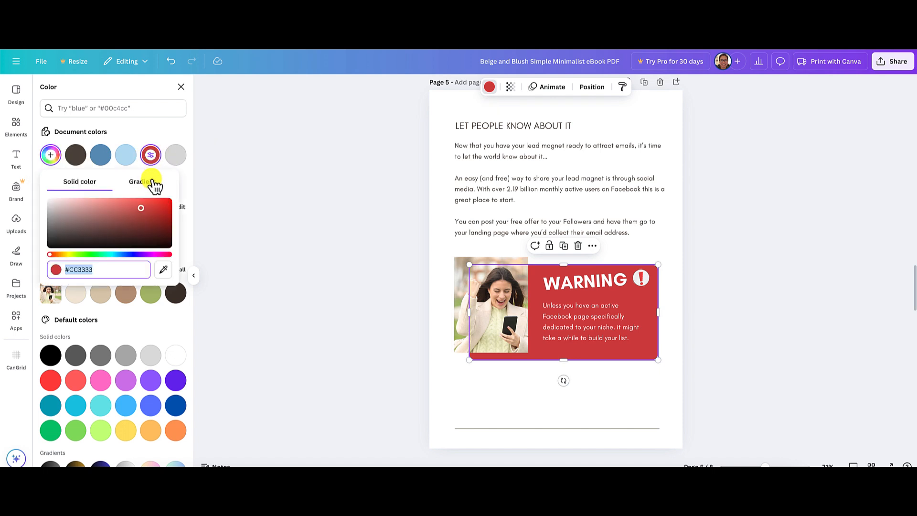
pyautogui.moveTo(140, 207); pyautogui.dragTo(153, 212)
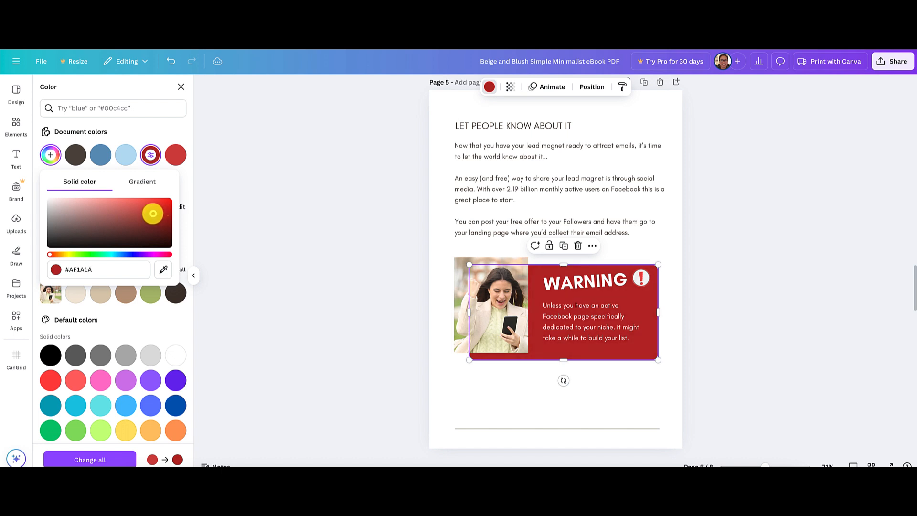
pyautogui.click(278, 219)
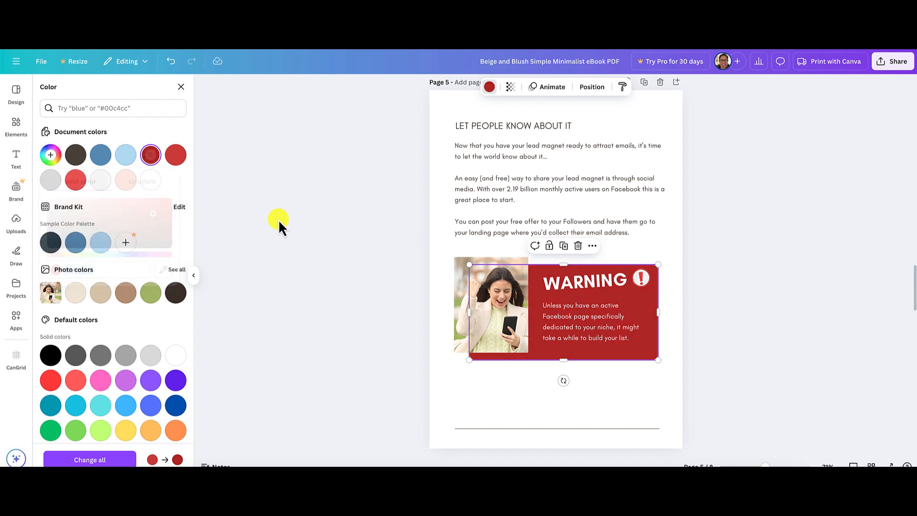
pyautogui.click(403, 237)
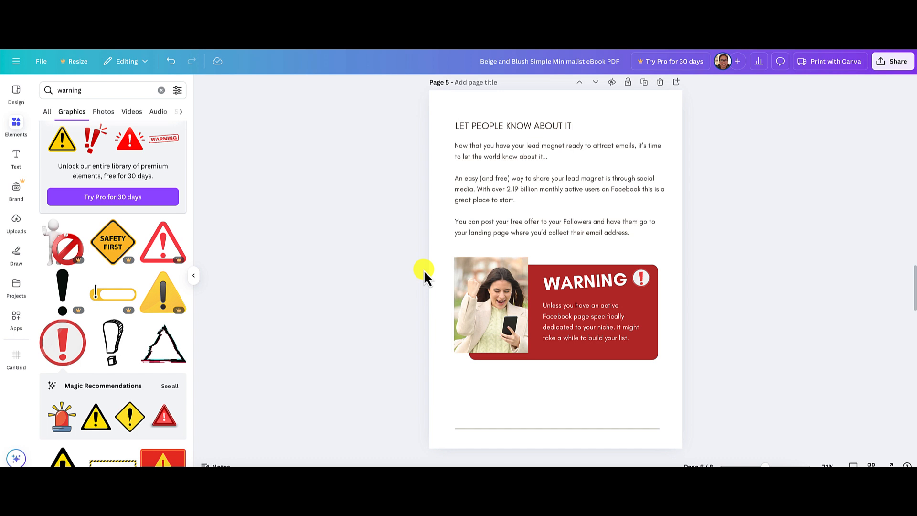
# Browse the "warning" photos for a better picture and remove the woman's photo from the frame beside the red box.
pyautogui.click(478, 273)
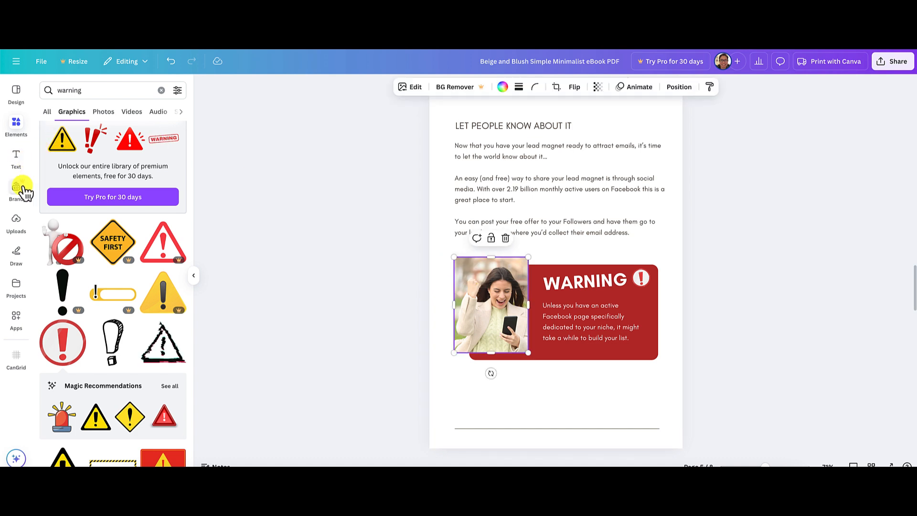
pyautogui.click(17, 125)
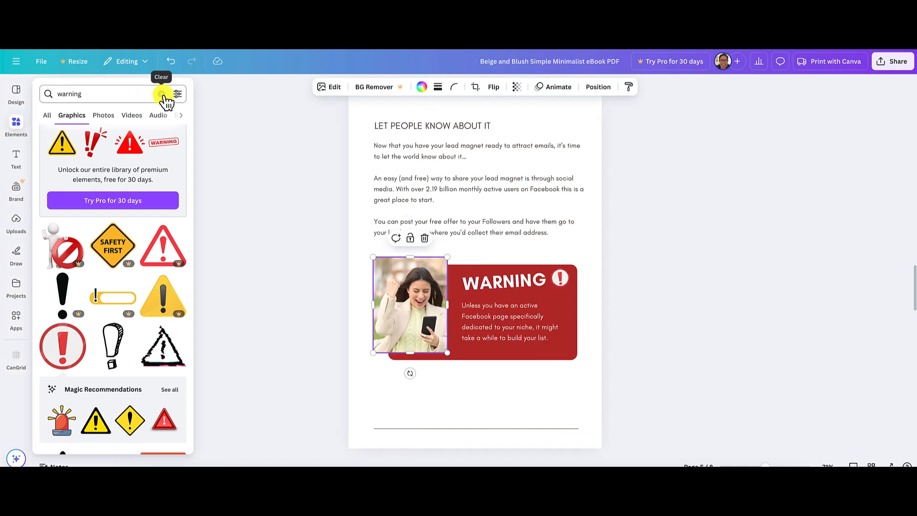
pyautogui.click(109, 119)
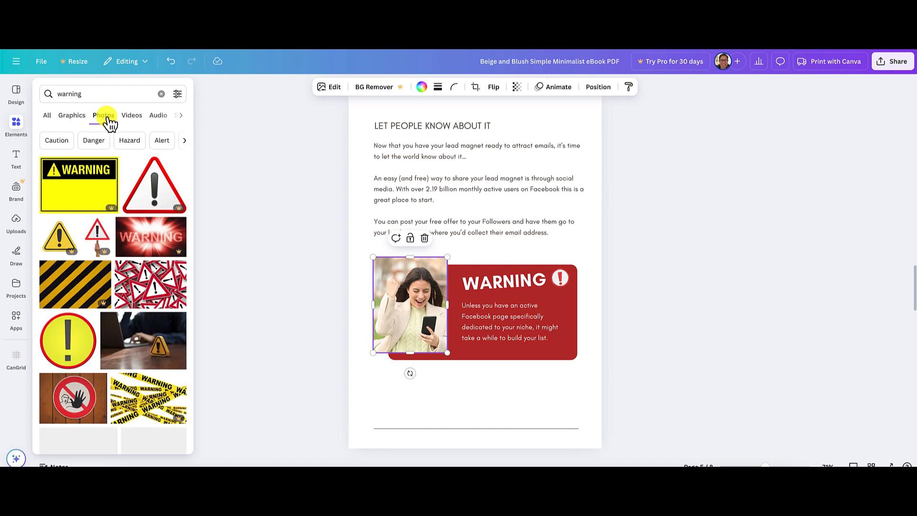
pyautogui.scroll(-10, 127, 184)
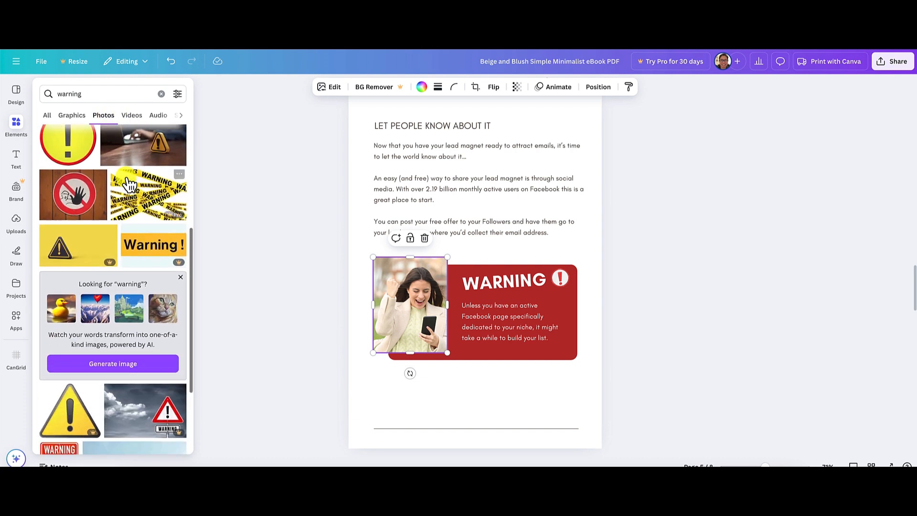
pyautogui.scroll(-5, 127, 181)
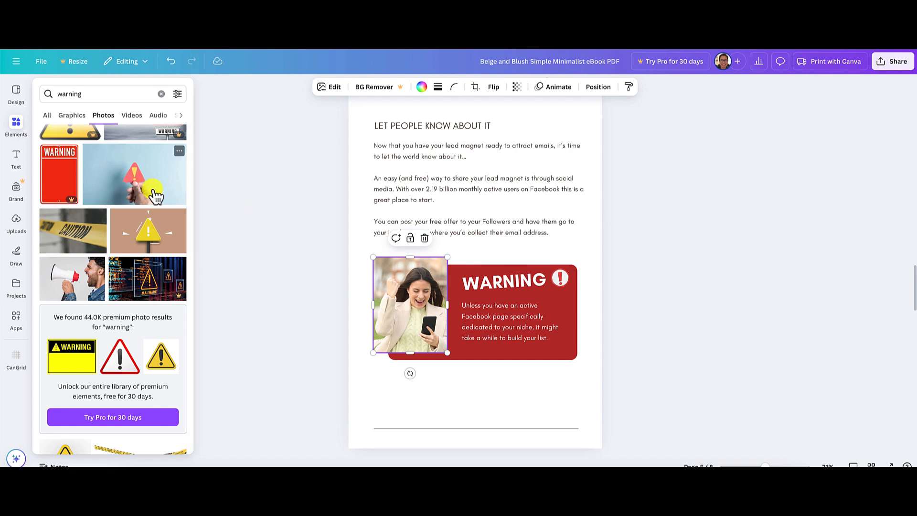
pyautogui.scroll(-1, 142, 204)
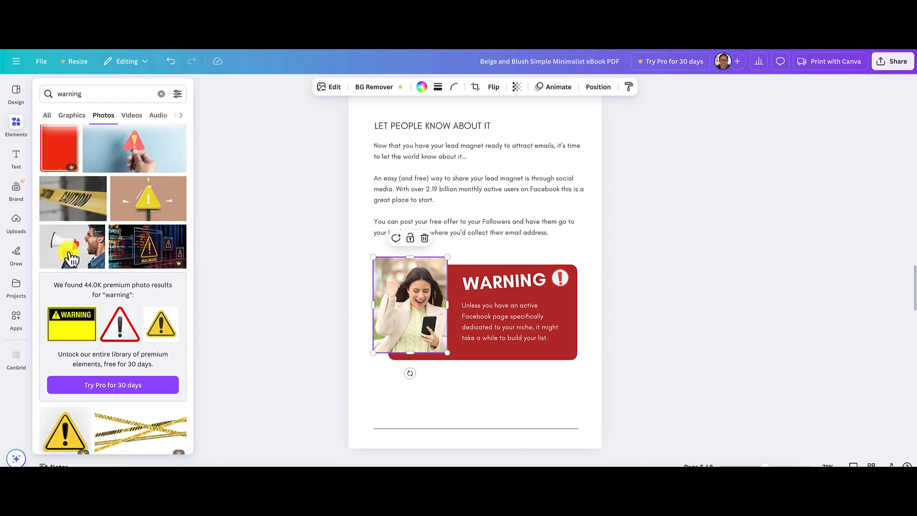
pyautogui.click(190, 270)
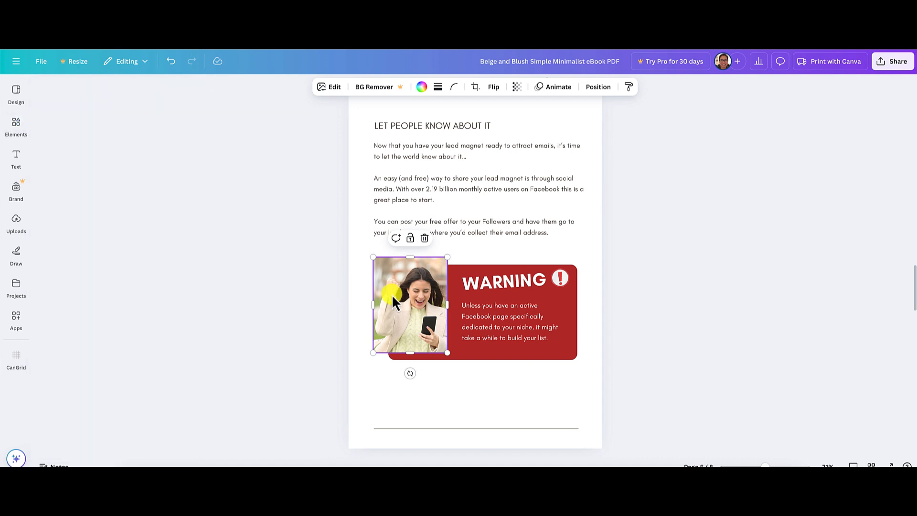
pyautogui.press('Delete')
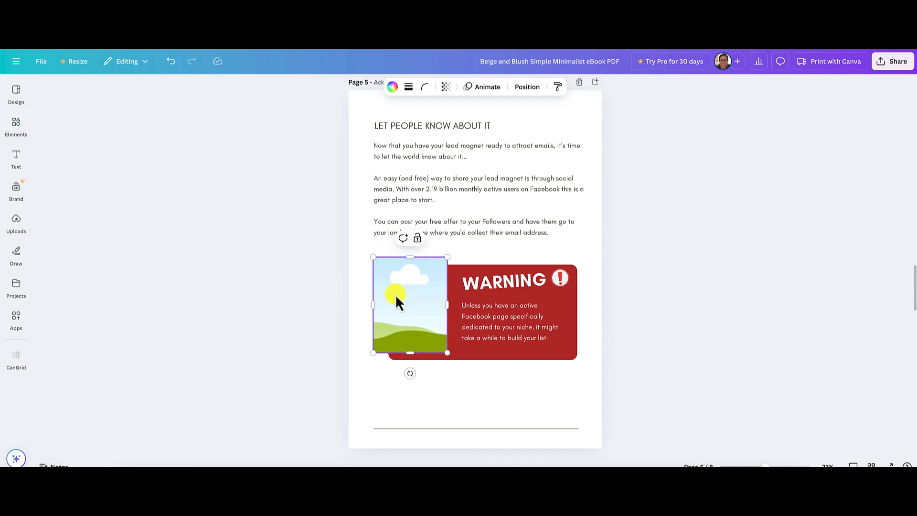
pyautogui.click(229, 266)
# Try the photo of the man shouting into a megaphone in page 5's empty frame and check its crop.
pyautogui.click(16, 125)
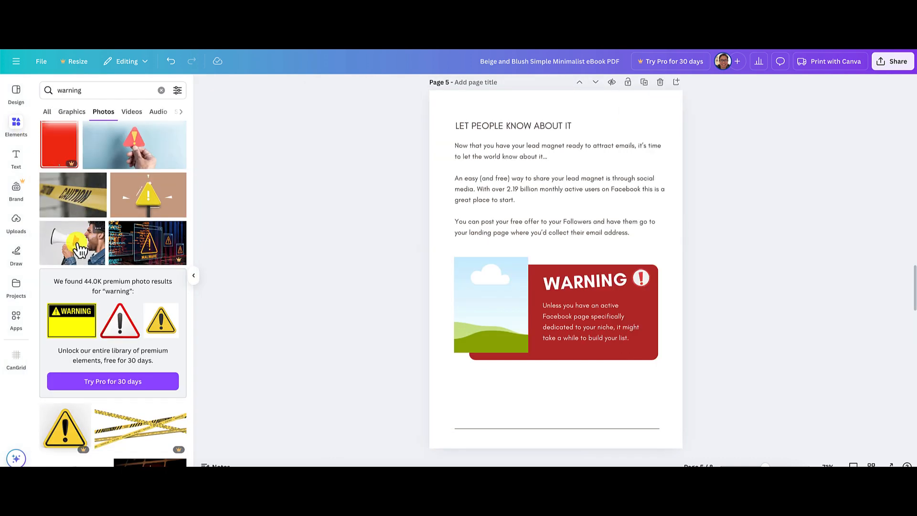
pyautogui.click(78, 248)
pyautogui.moveTo(541, 258); pyautogui.dragTo(503, 299)
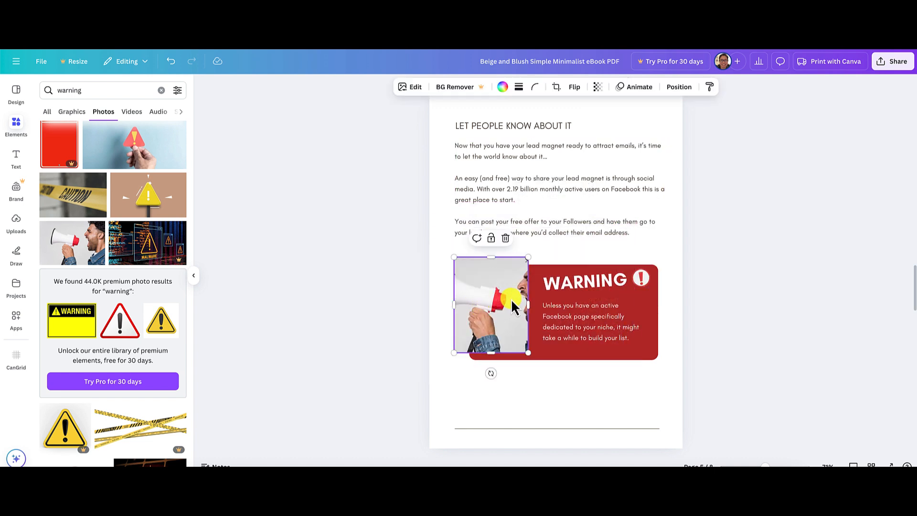
pyautogui.doubleClick(511, 299)
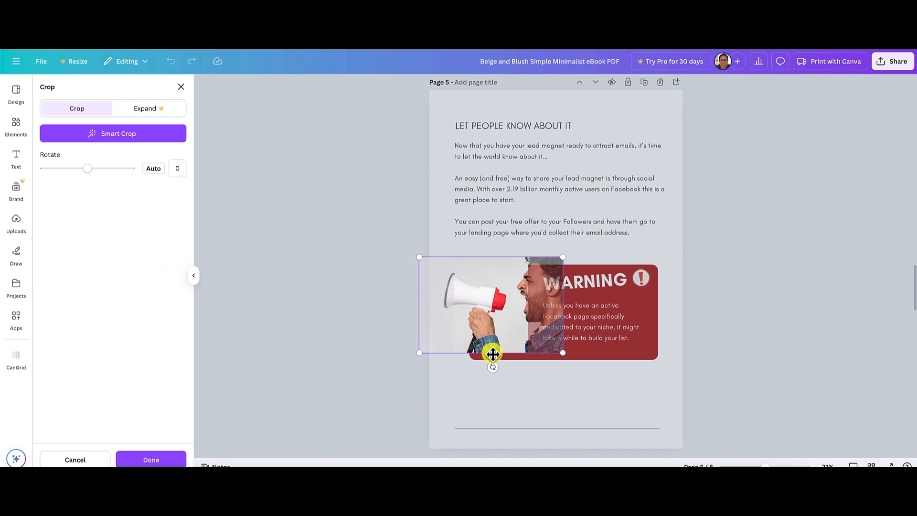
pyautogui.click(342, 326)
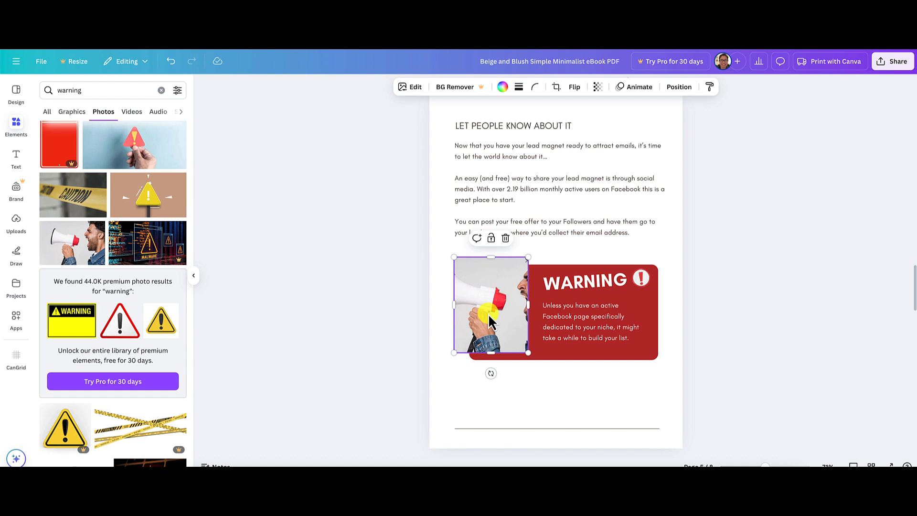
# Try the megaphone photo flipped horizontally, then remove it from the frame.
pyautogui.click(576, 89)
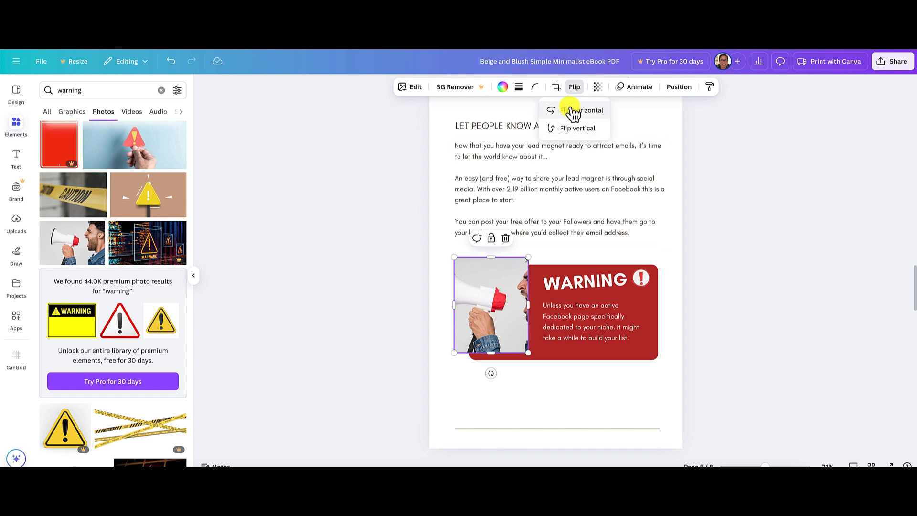
pyautogui.click(574, 112)
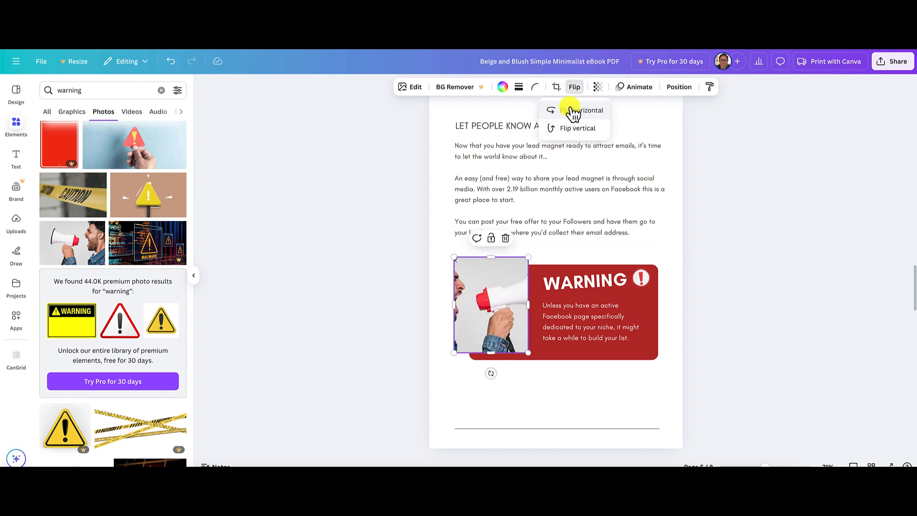
pyautogui.doubleClick(495, 283)
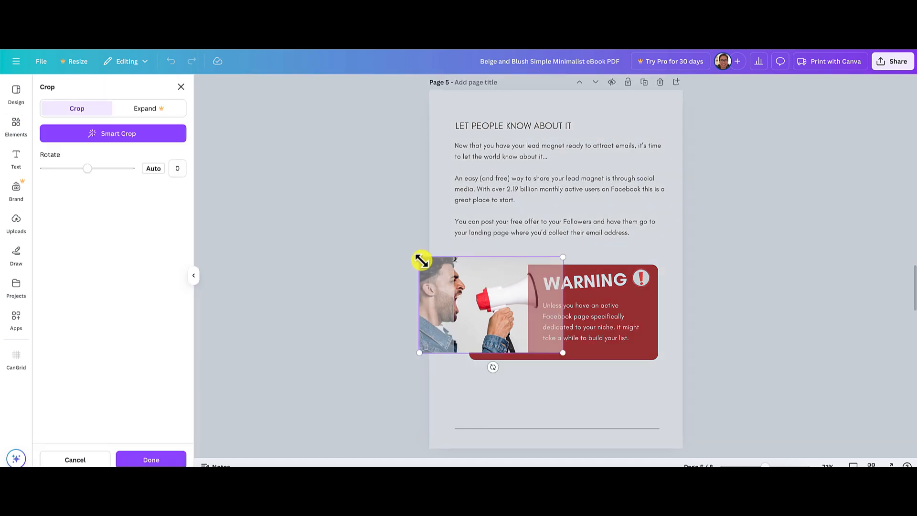
pyautogui.click(453, 381)
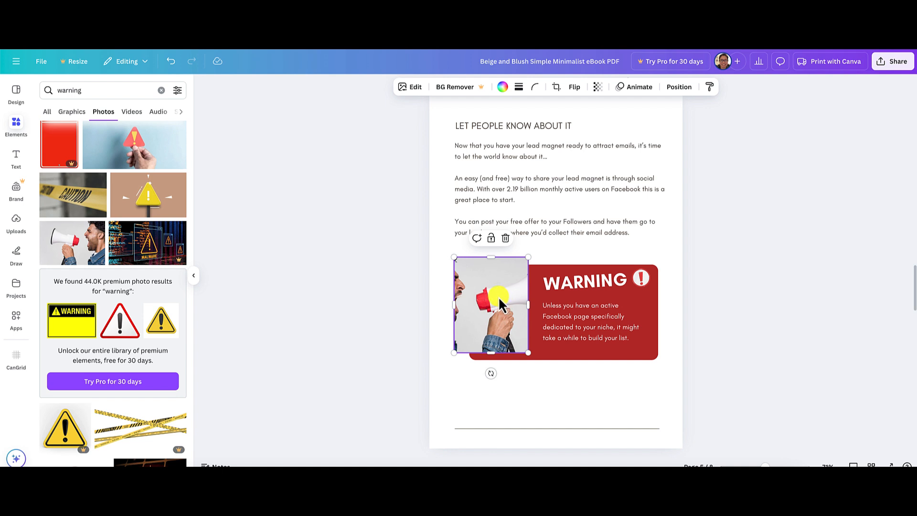
pyautogui.press('Delete')
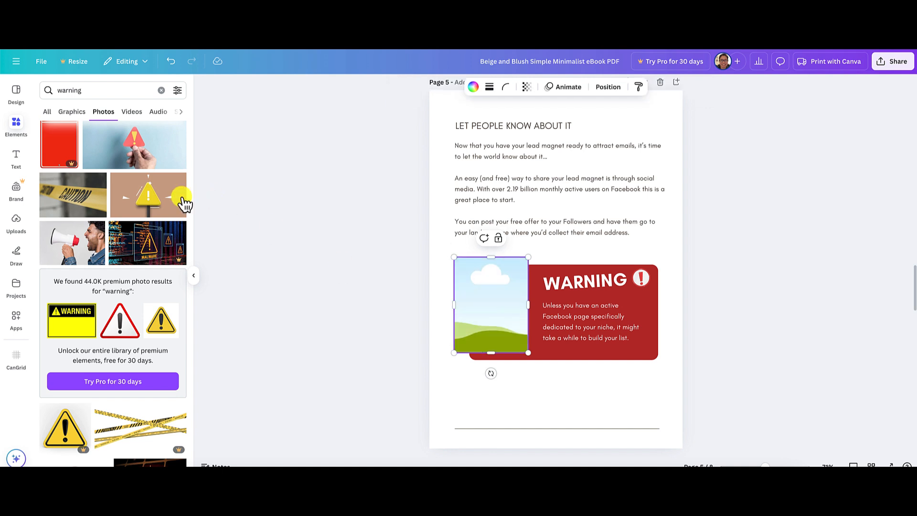
# Look through more of the "warning" photos for a picture that suits page 5's empty frame.
pyautogui.scroll(-6, 184, 203)
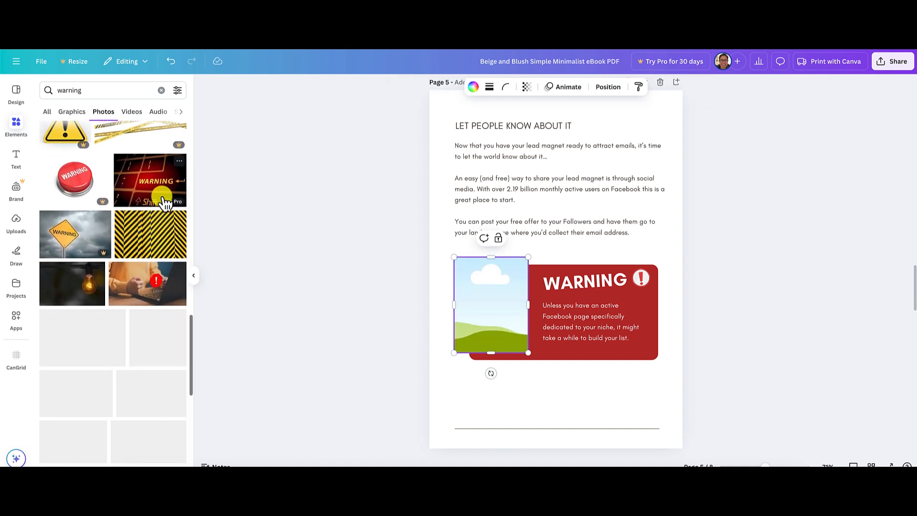
pyautogui.scroll(-1, 165, 203)
pyautogui.scroll(-3, 66, 230)
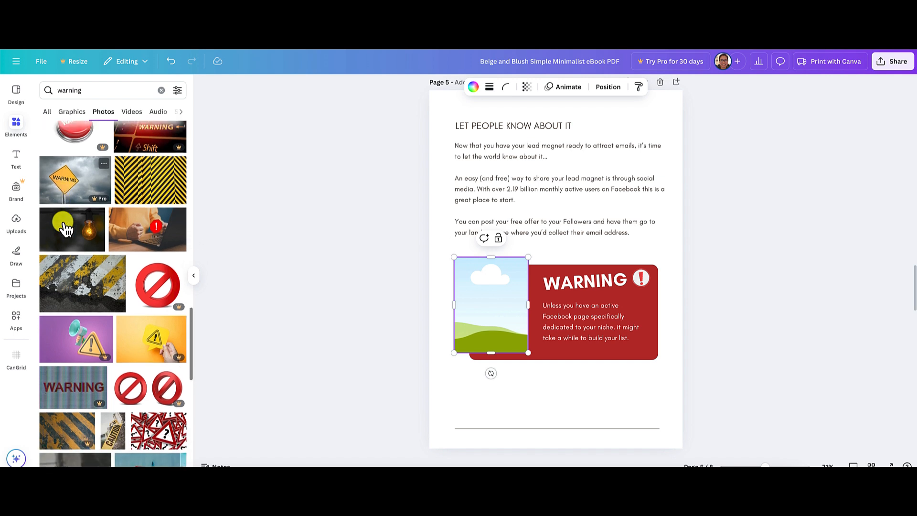
pyautogui.scroll(-10, 153, 297)
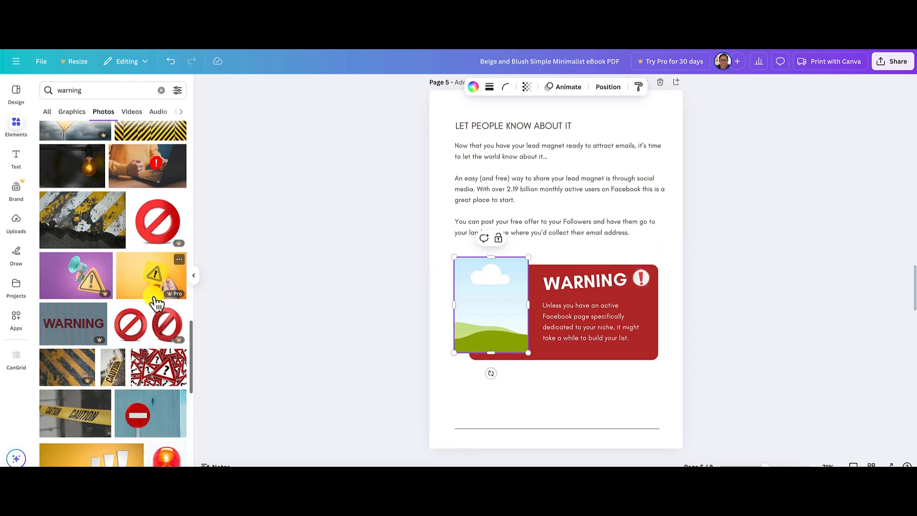
pyautogui.scroll(-2, 154, 300)
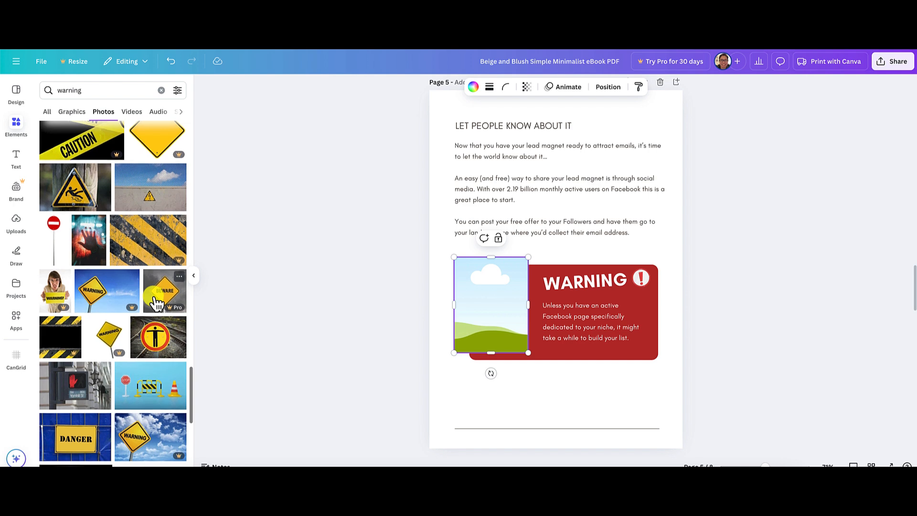
pyautogui.scroll(-6, 156, 303)
pyautogui.scroll(-2, 153, 299)
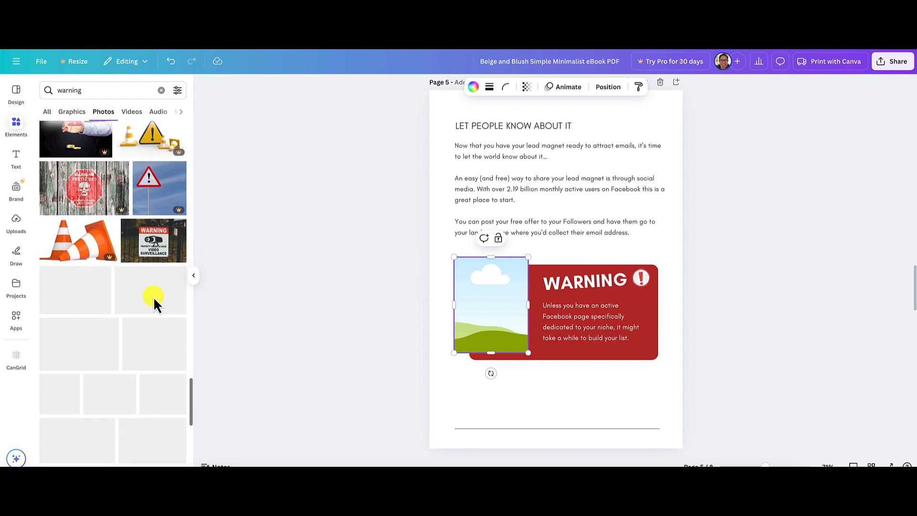
# Replace the "warning" element search with "shout" and show only photos.
pyautogui.click(159, 90)
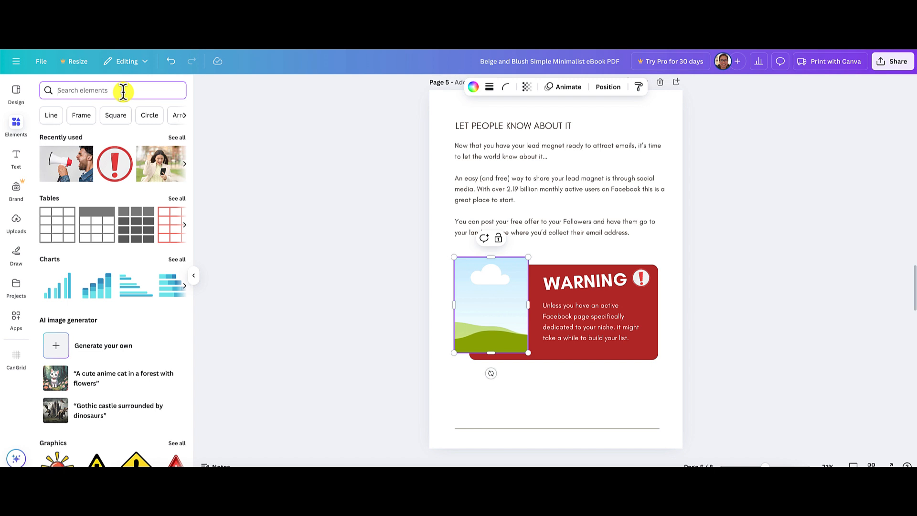
pyautogui.write('shout')
pyautogui.press('Return')
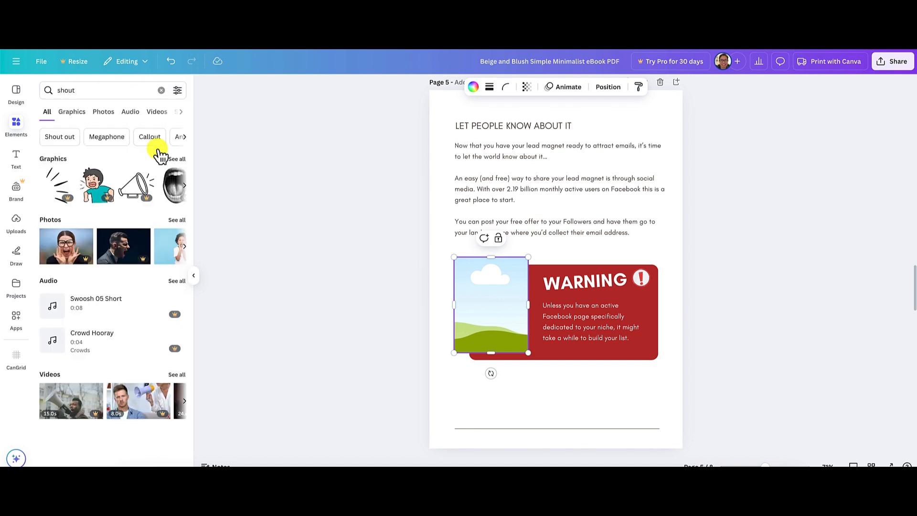
pyautogui.click(104, 112)
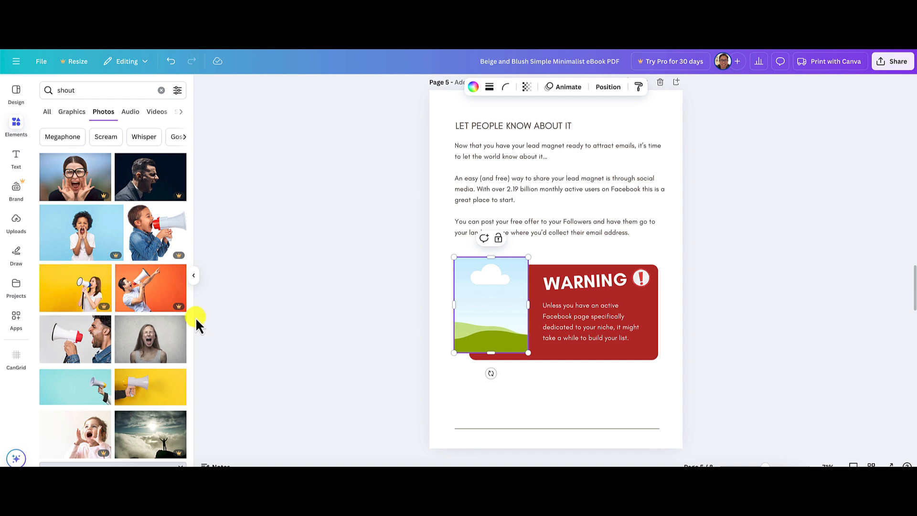
# Examine the "shout" photos for a non-premium picture of a person shouting that fits the frame beside the warning box.
pyautogui.scroll(-2, 65, 280)
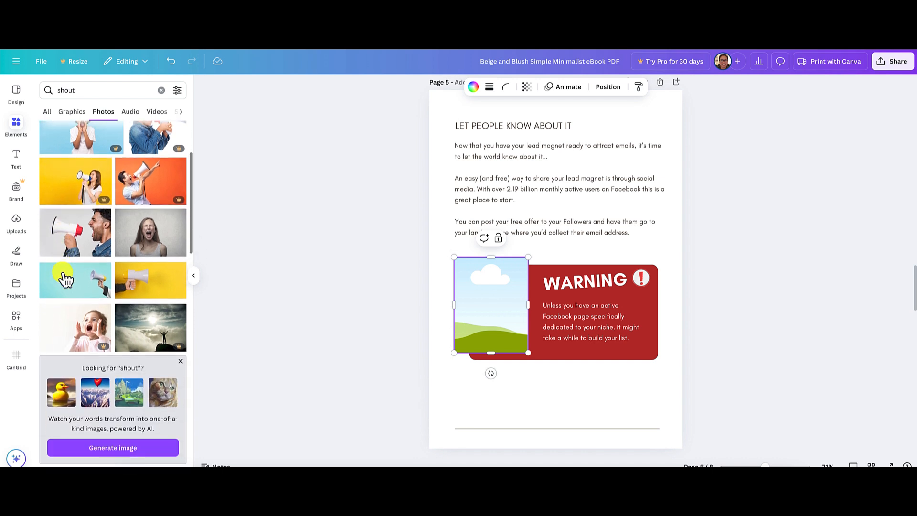
pyautogui.scroll(-5, 64, 279)
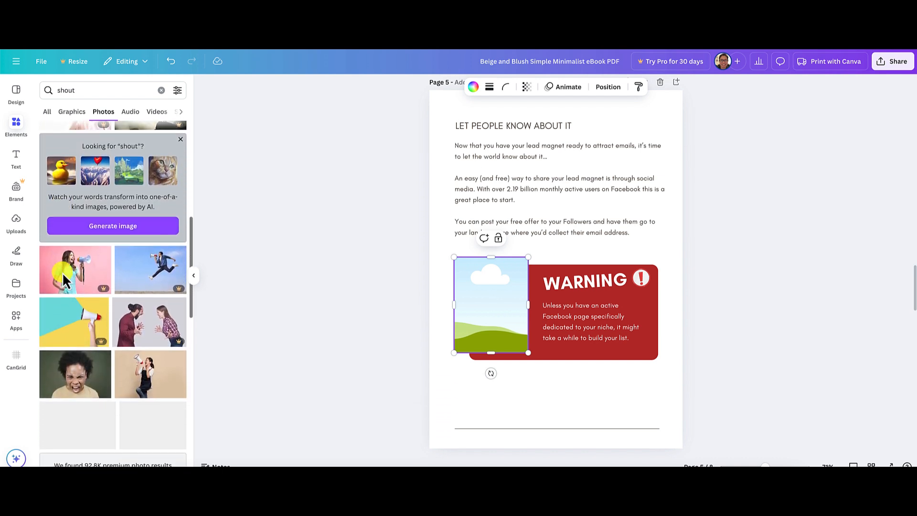
pyautogui.scroll(-3, 64, 276)
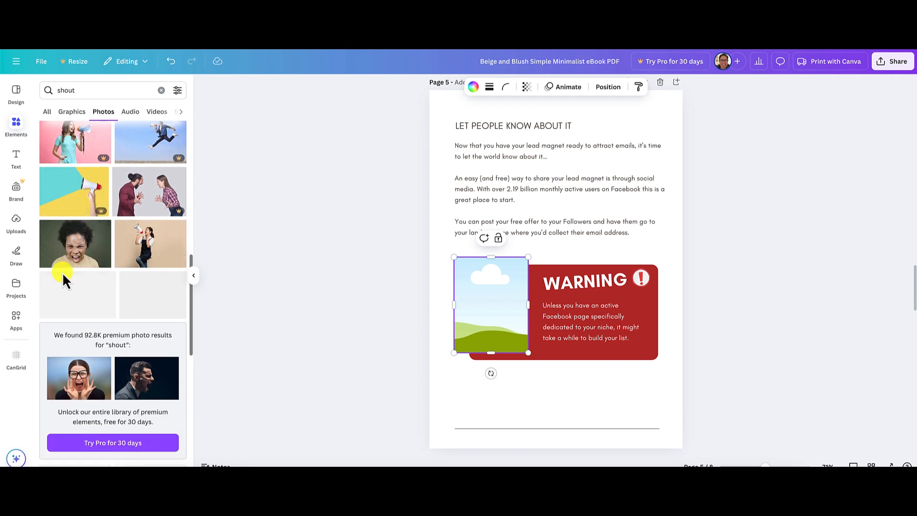
pyautogui.scroll(-3, 94, 348)
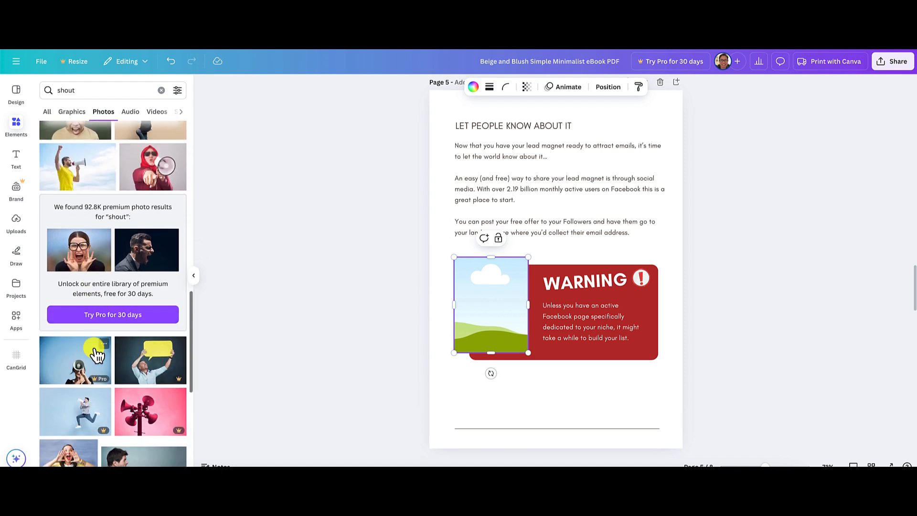
pyautogui.scroll(-2, 119, 294)
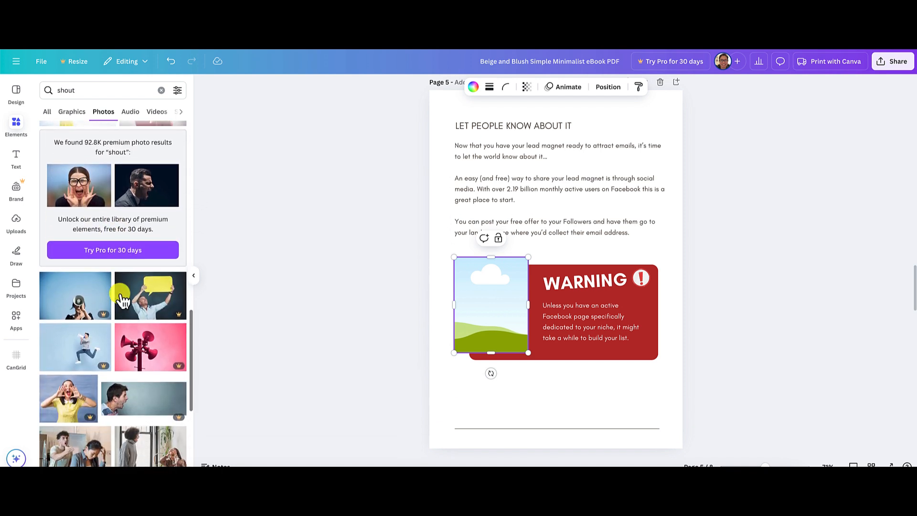
pyautogui.scroll(-4, 120, 295)
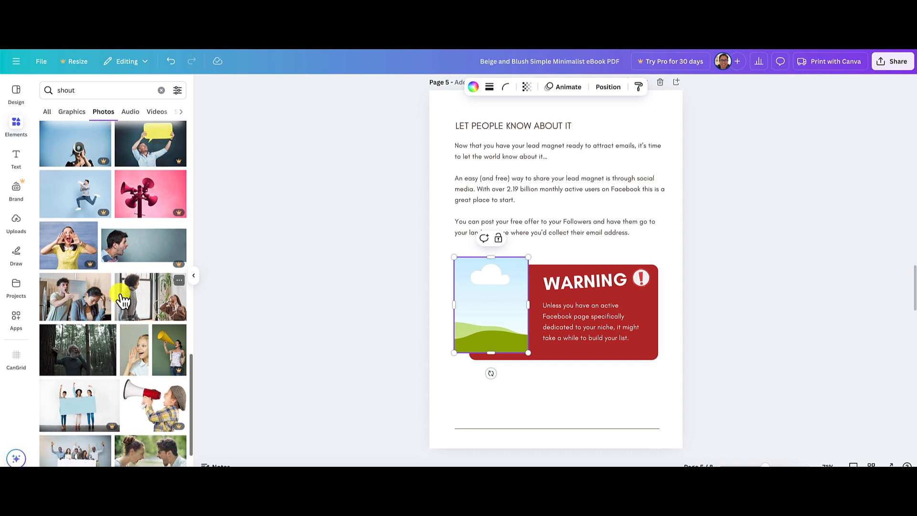
pyautogui.scroll(-1, 123, 300)
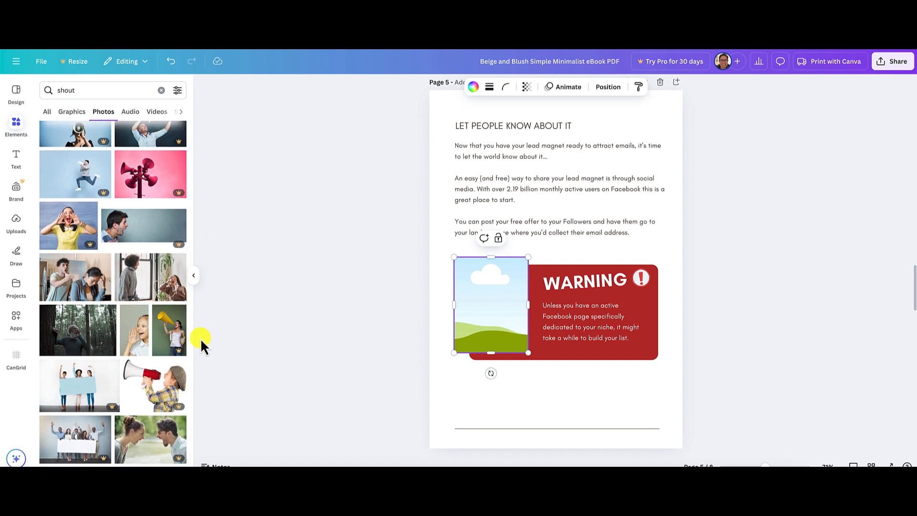
pyautogui.scroll(-5, 143, 330)
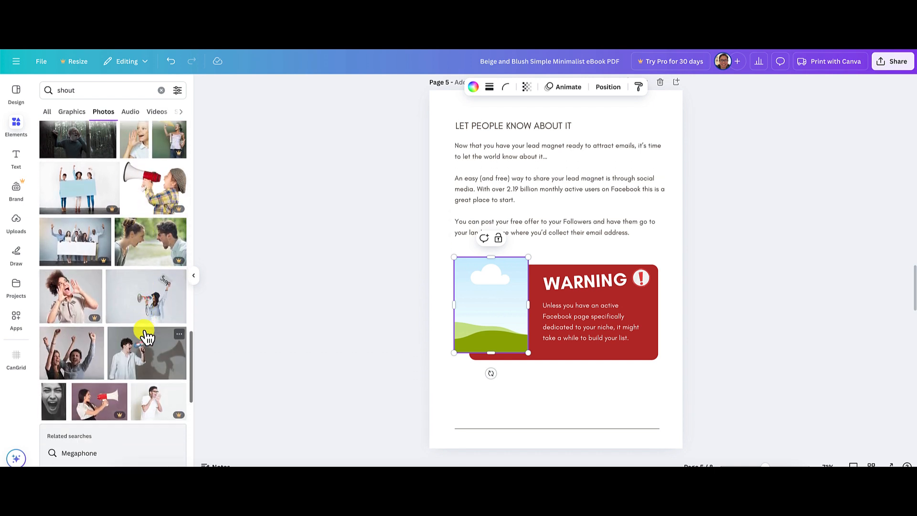
pyautogui.scroll(-1, 147, 337)
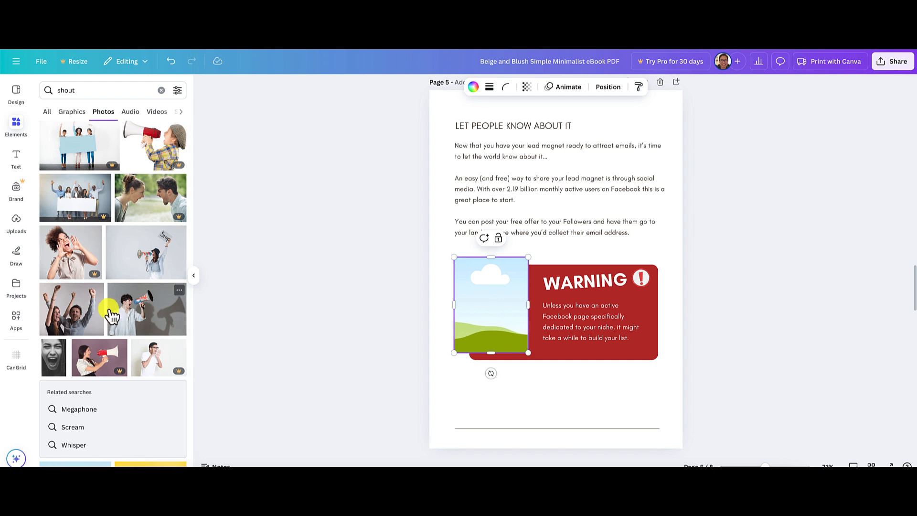
# Place the photo of the man in a white shirt shouting into a megaphone in page 5's frame and reposition its crop around him and the megaphone.
pyautogui.click(145, 322)
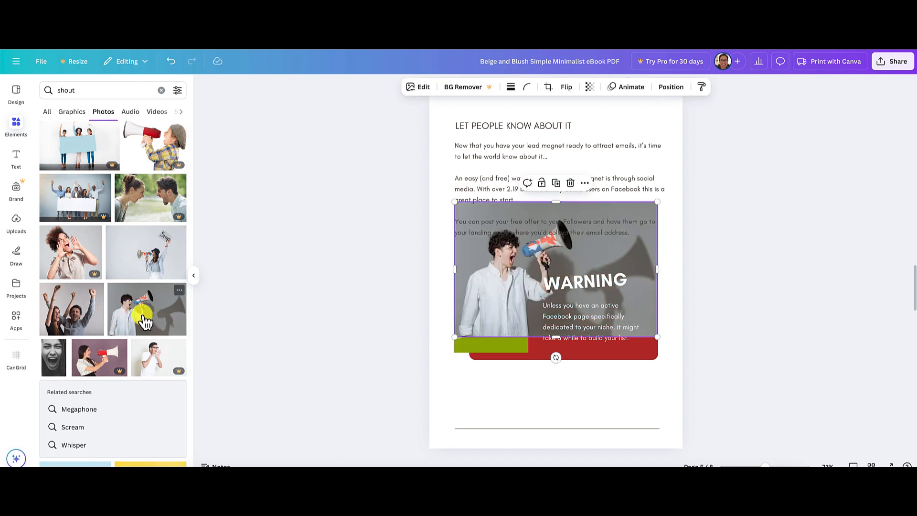
pyautogui.moveTo(507, 289); pyautogui.dragTo(503, 305)
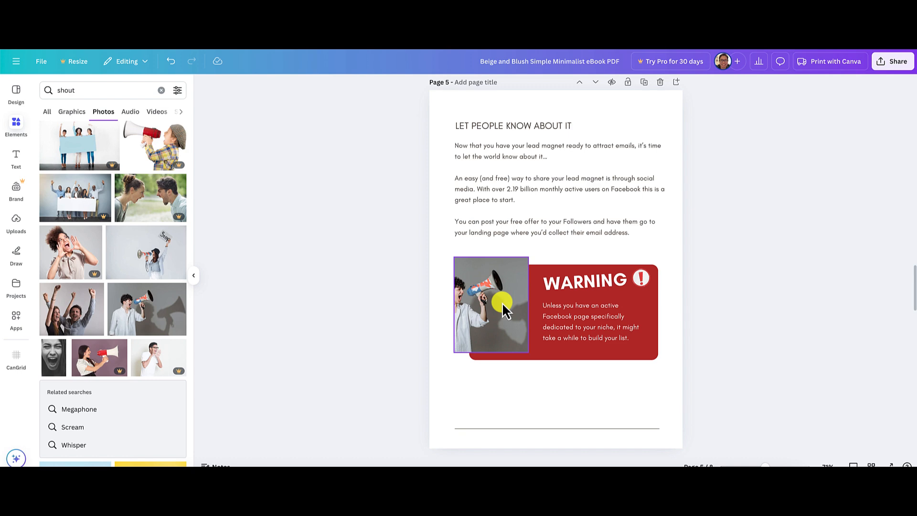
pyautogui.doubleClick(503, 303)
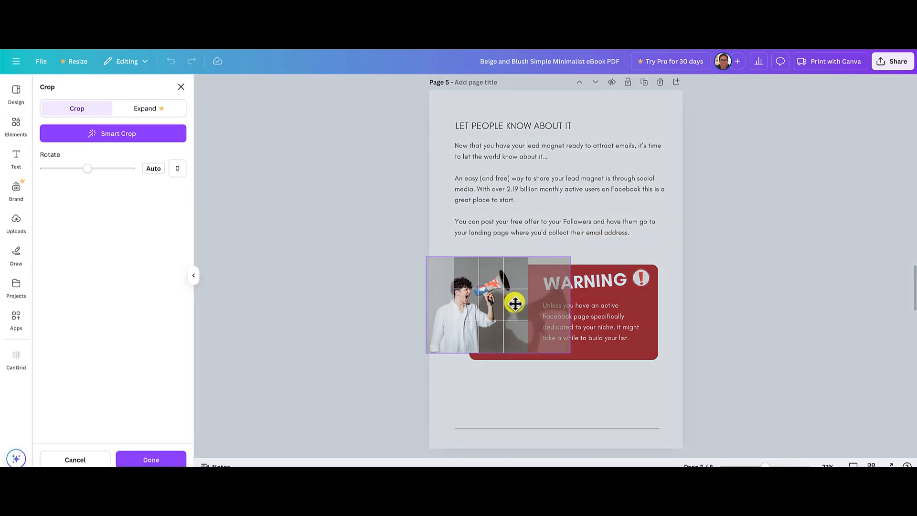
pyautogui.moveTo(515, 303); pyautogui.dragTo(528, 303)
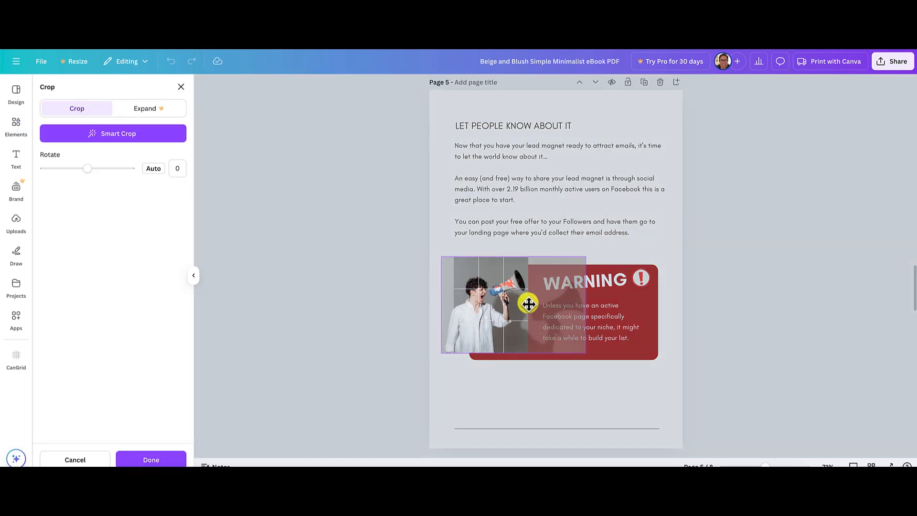
pyautogui.click(722, 313)
pyautogui.click(726, 314)
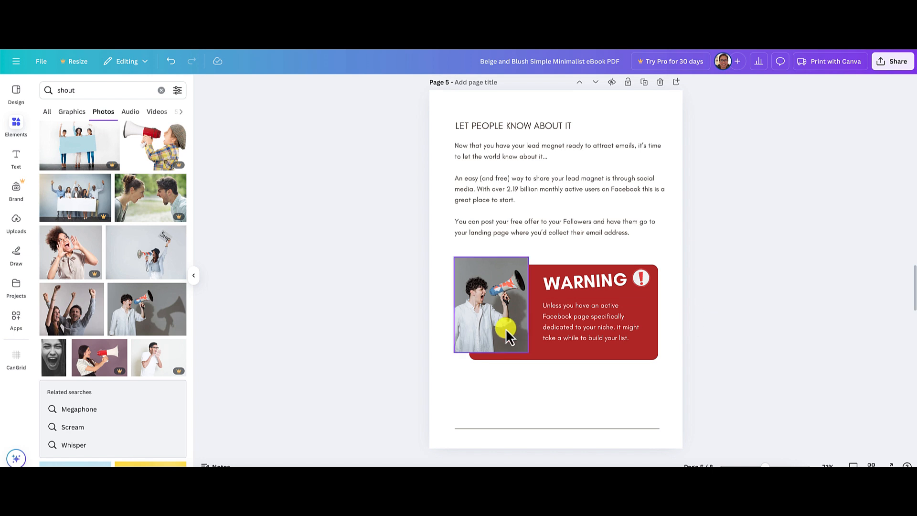
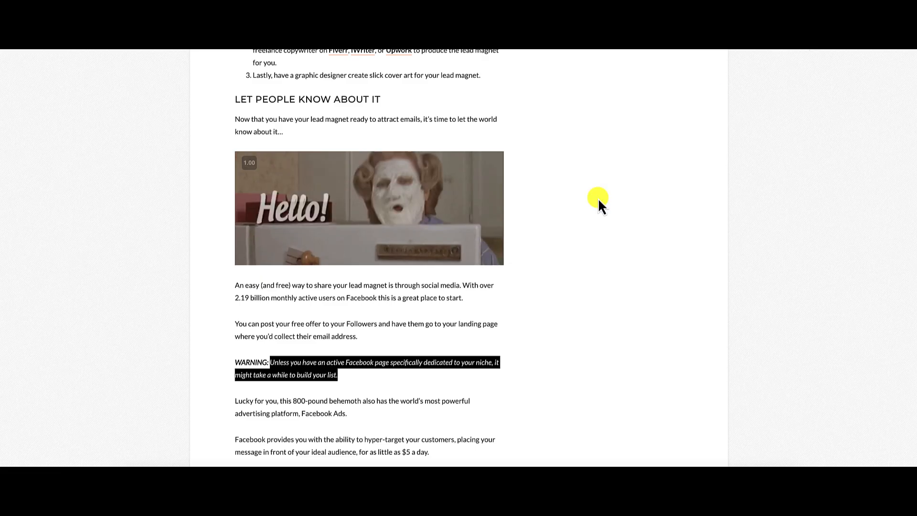
# Duplicate page 5's body text block and place the copy just below the red warning box.
pyautogui.scroll(-6, 383, 346)
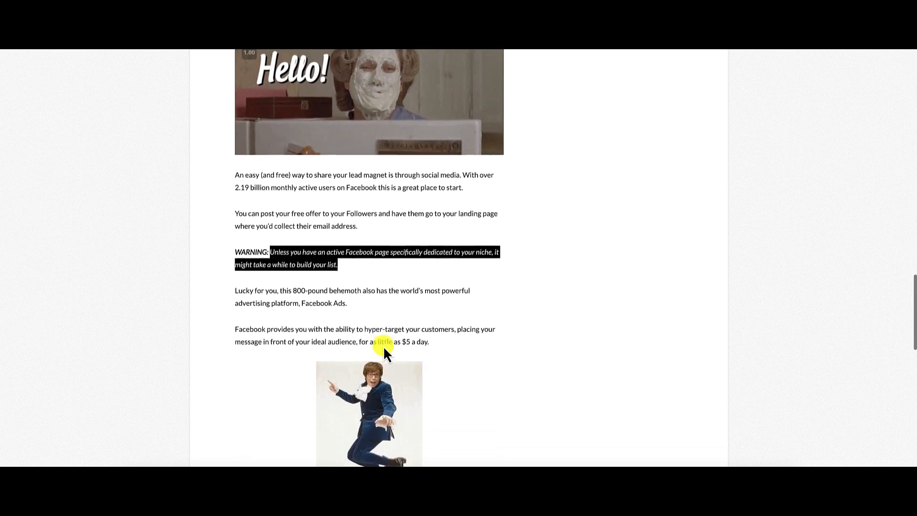
pyautogui.scroll(-3, 383, 346)
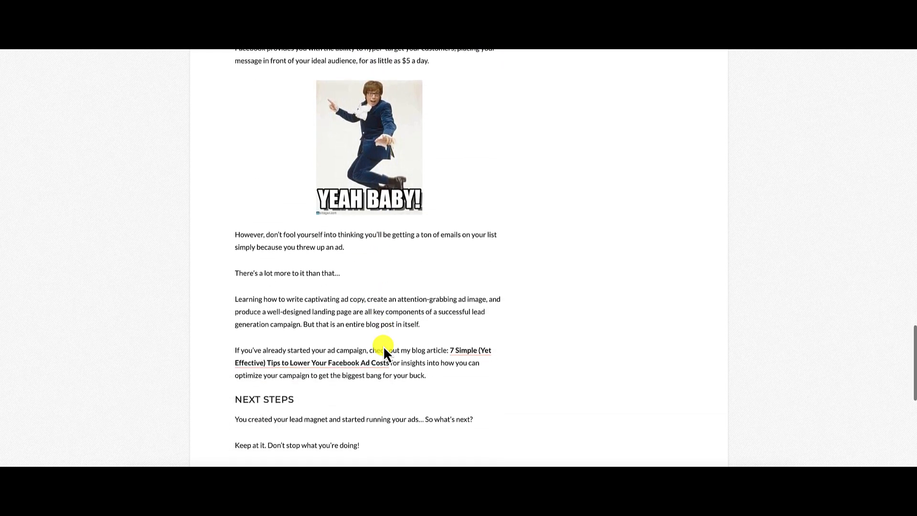
pyautogui.scroll(2, 383, 346)
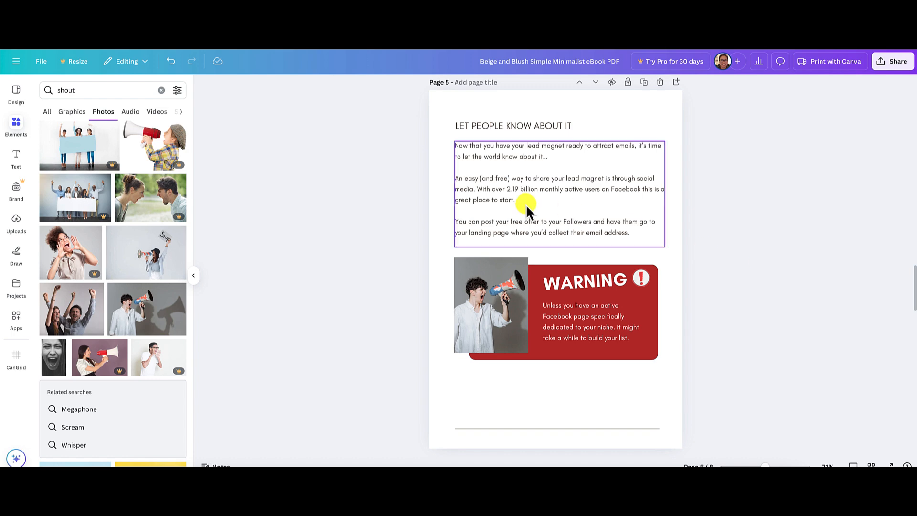
pyautogui.click(527, 218)
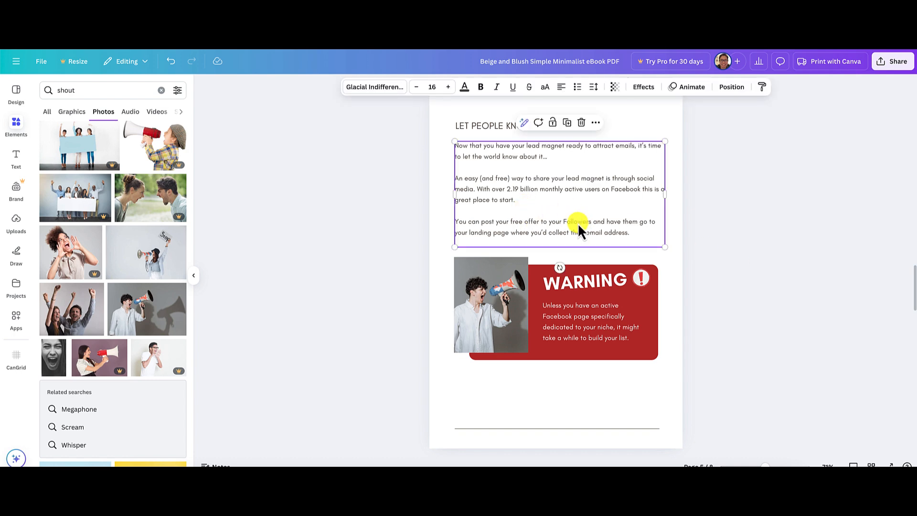
pyautogui.moveTo(577, 222); pyautogui.dragTo(567, 433)
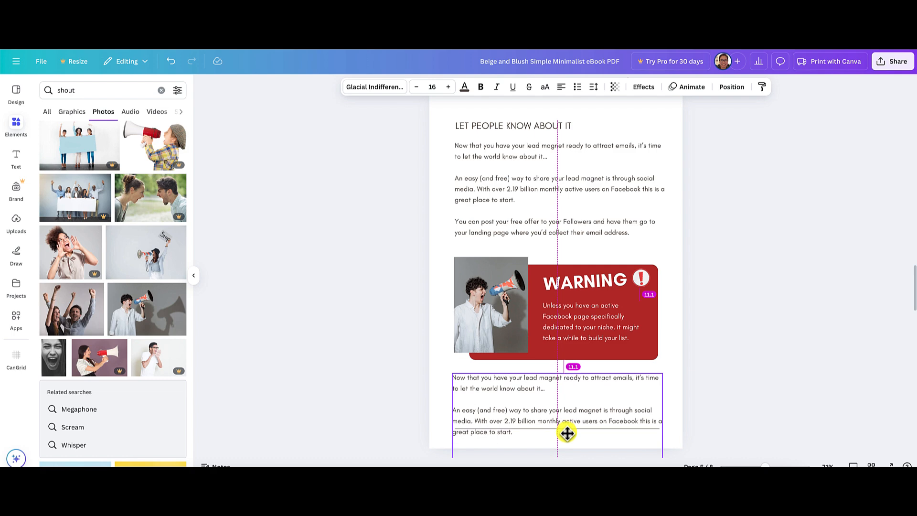
pyautogui.click(755, 382)
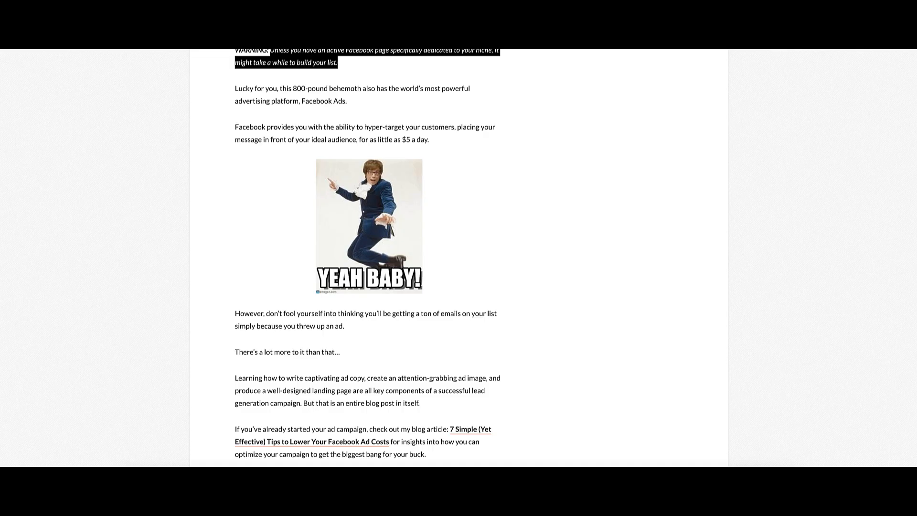
# Replace the duplicated text below the warning box with the article's paragraph "Lucky for you, this 800-pound behemoth also has the world's most powerful advertising platform, Facebook Ads.".
pyautogui.scroll(4, 338, 313)
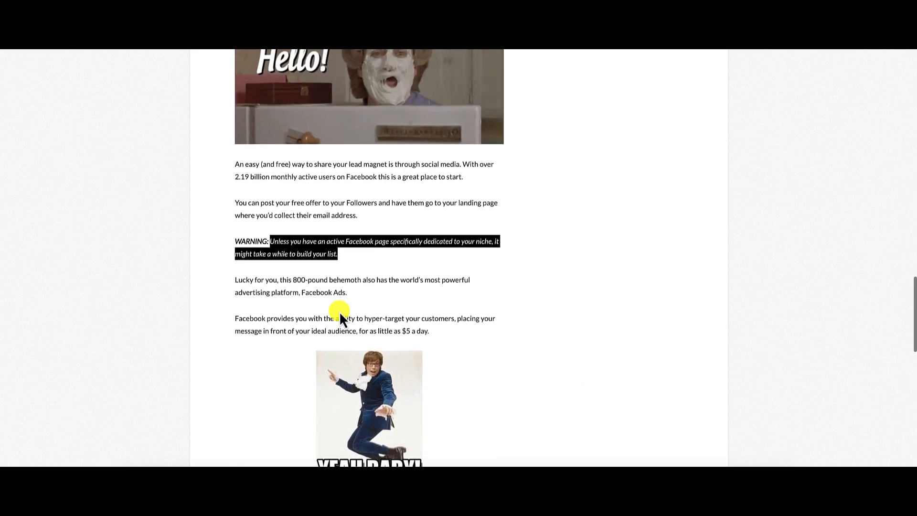
pyautogui.click(237, 280)
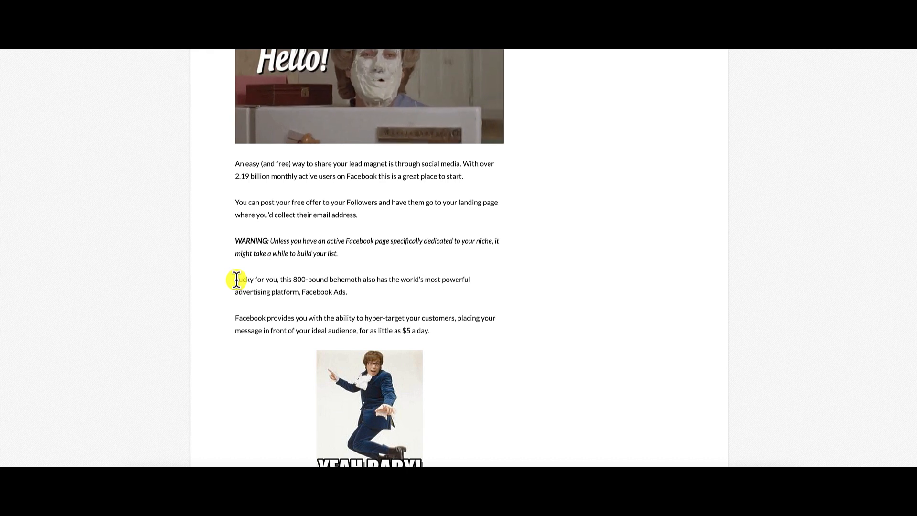
pyautogui.moveTo(347, 293); pyautogui.dragTo(236, 282)
pyautogui.hotkey('ctrl', 'c')
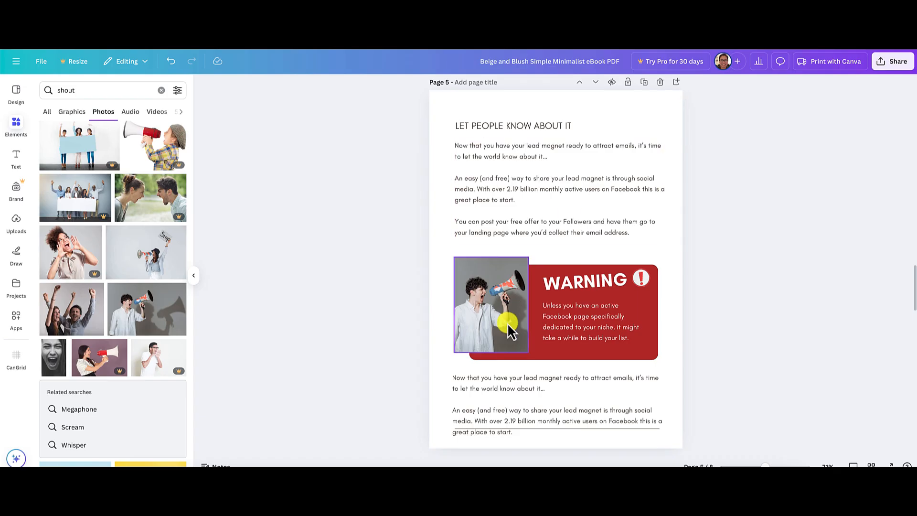
pyautogui.doubleClick(508, 380)
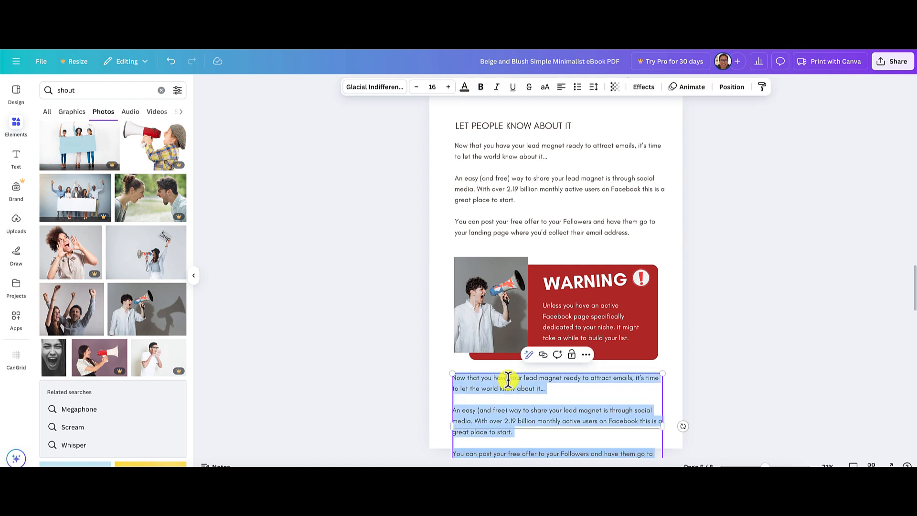
pyautogui.click(549, 387)
pyautogui.hotkey('ctrl', 'a')
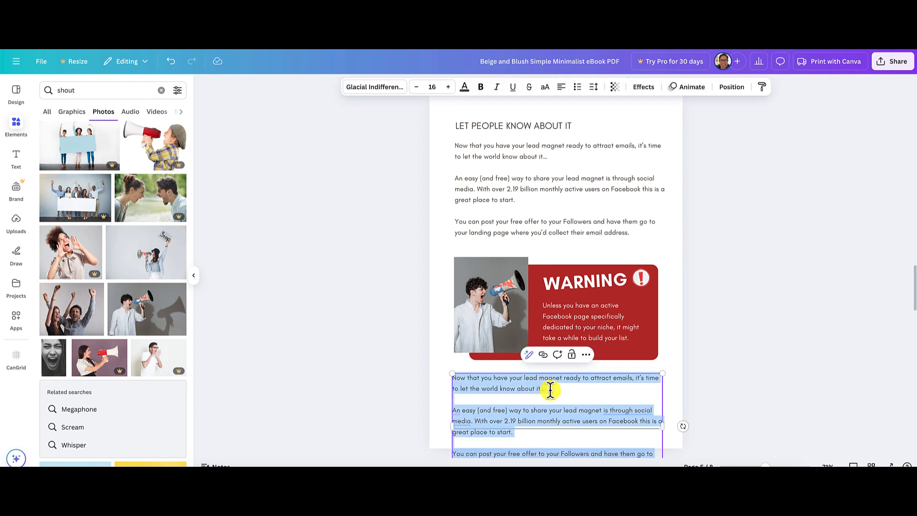
pyautogui.hotkey('ctrl', 'v')
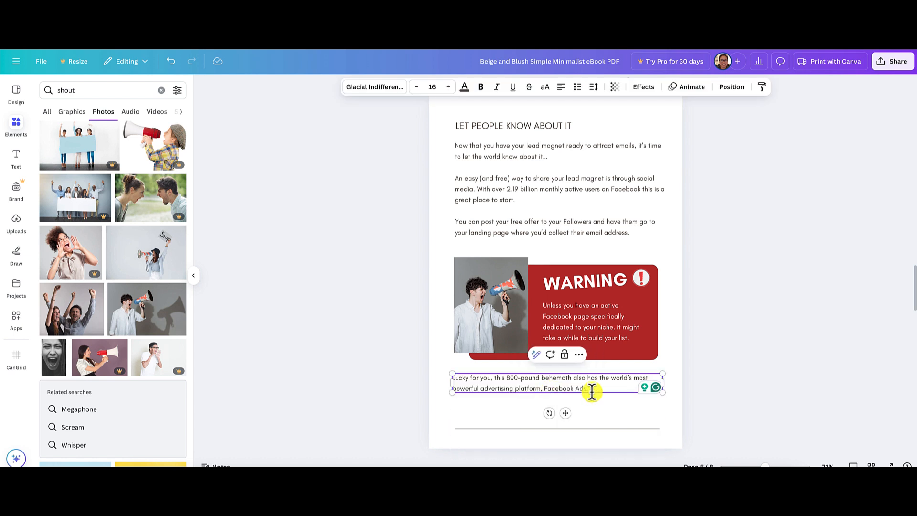
pyautogui.click(744, 394)
# Review the layouts of pages 5 and 6 and the article's remaining paragraphs up to "NEXT STEPS" to plan page 6.
pyautogui.scroll(1, 762, 383)
pyautogui.scroll(-2, 762, 383)
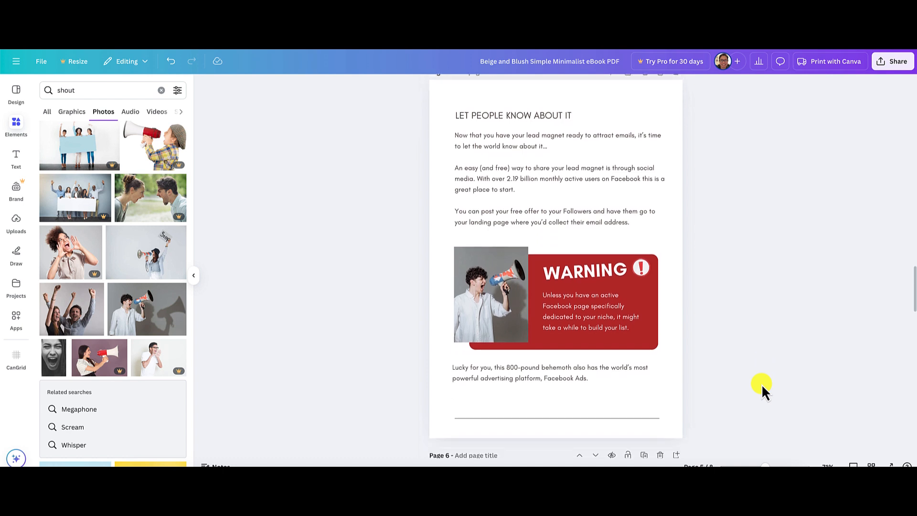
pyautogui.scroll(-2, 762, 383)
pyautogui.scroll(3, 761, 383)
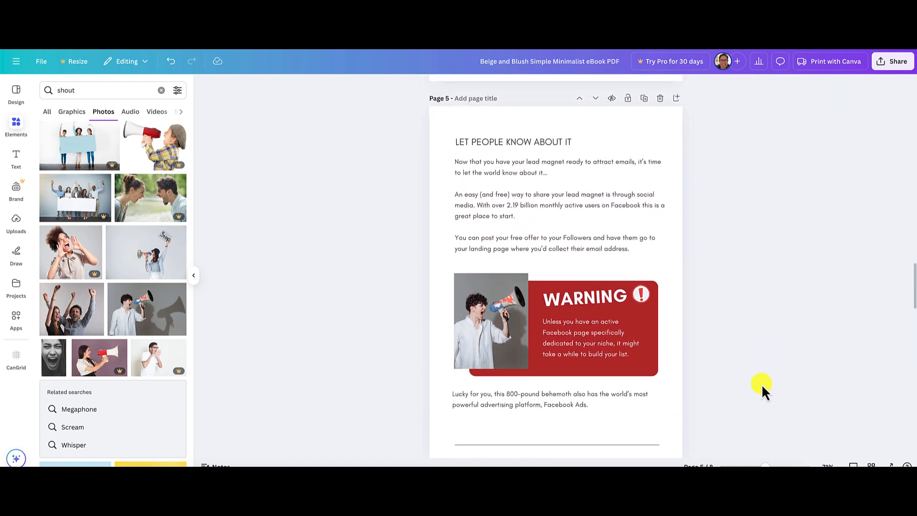
pyautogui.scroll(-4, 762, 383)
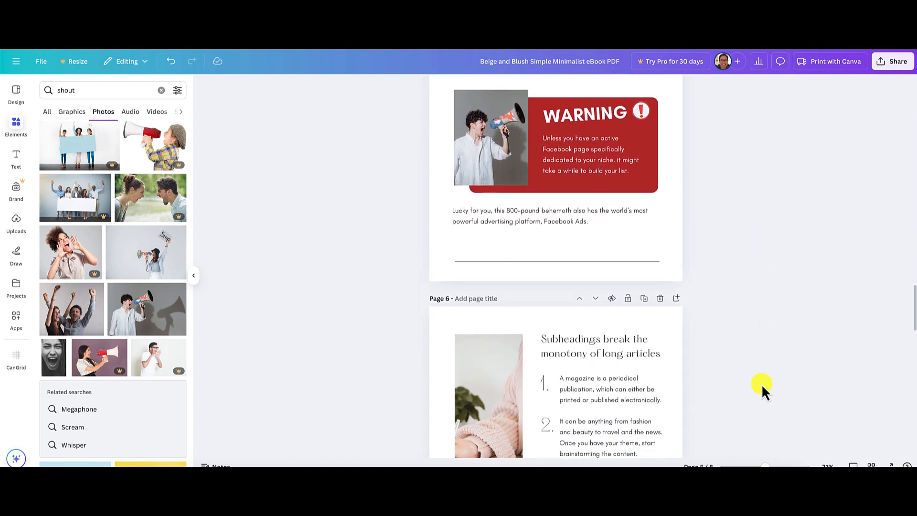
pyautogui.scroll(-5, 762, 383)
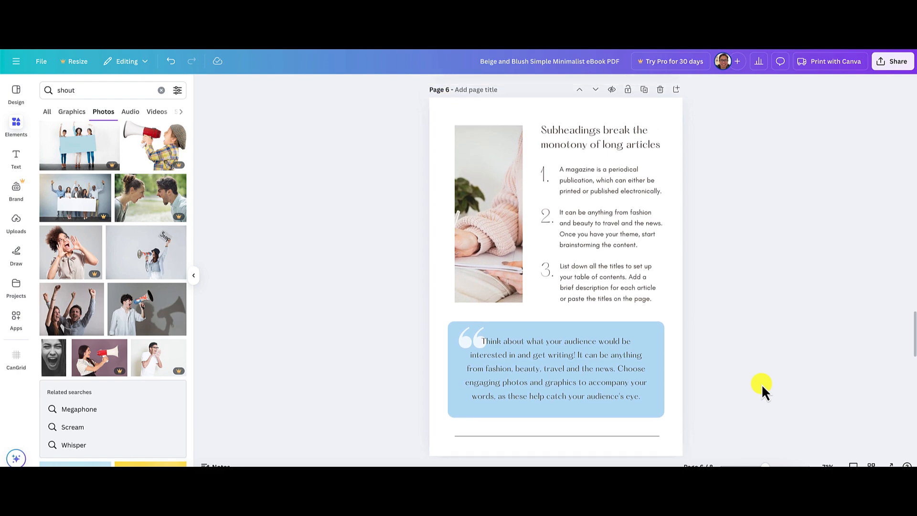
pyautogui.scroll(1, 761, 384)
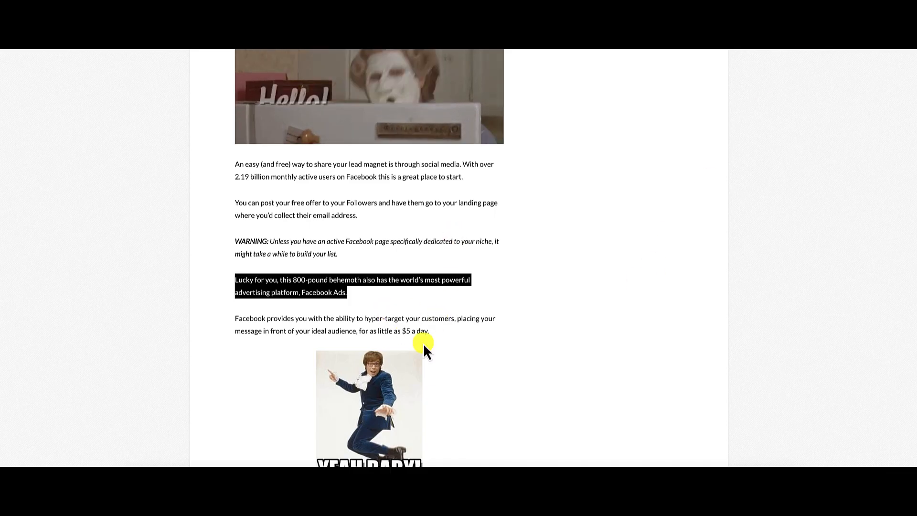
pyautogui.scroll(1, 313, 187)
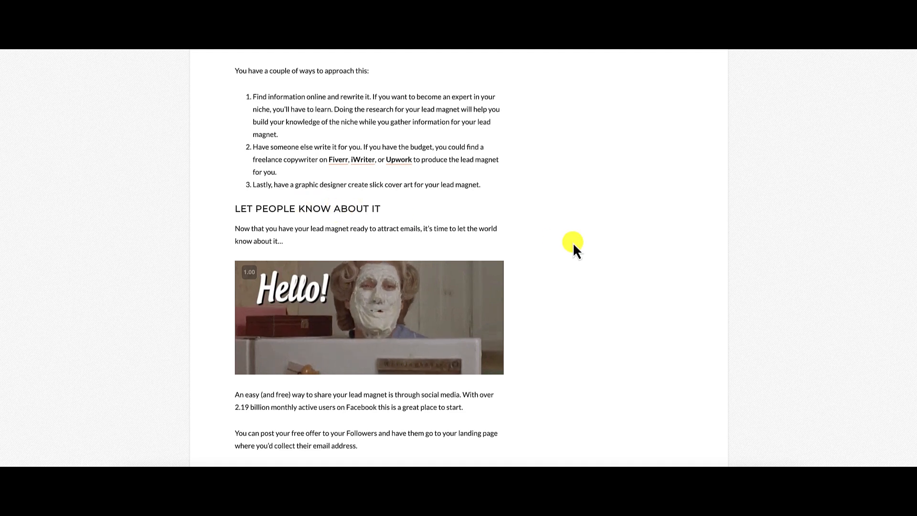
pyautogui.scroll(-2, 592, 250)
pyautogui.scroll(-8, 592, 251)
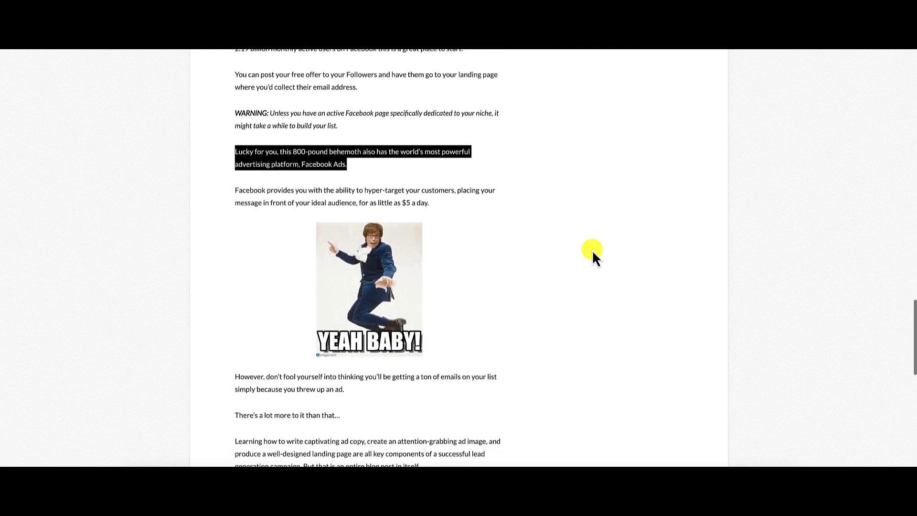
pyautogui.scroll(-1, 404, 413)
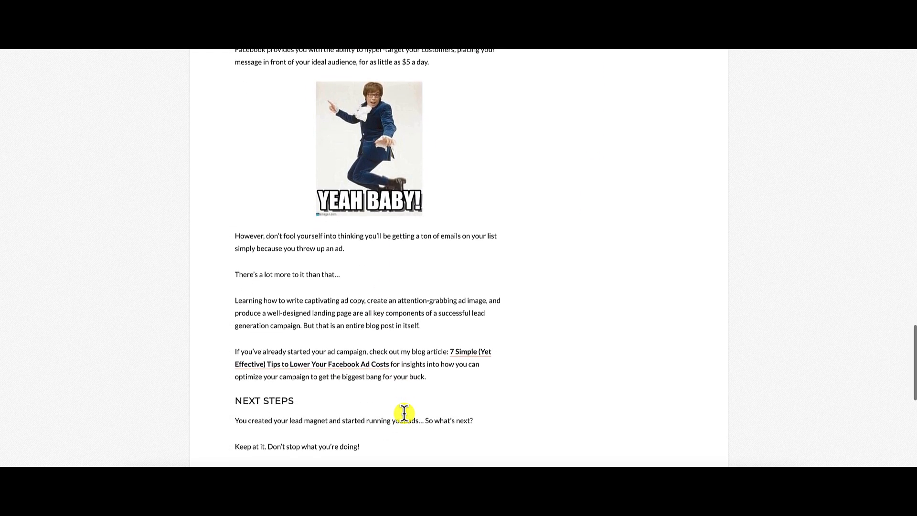
pyautogui.scroll(2, 444, 374)
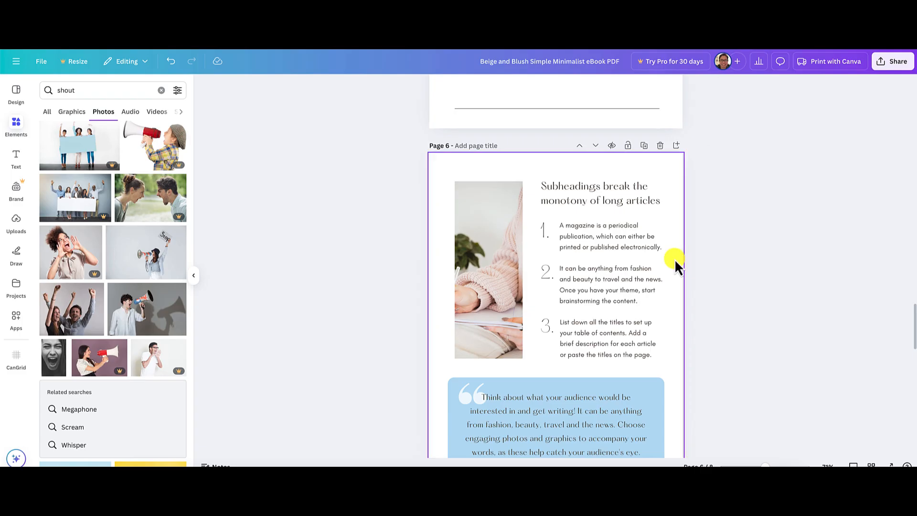
# Remove the heading "Subheadings break the monotony of long articles" from page 6.
pyautogui.scroll(-1, 614, 305)
pyautogui.scroll(-1, 613, 305)
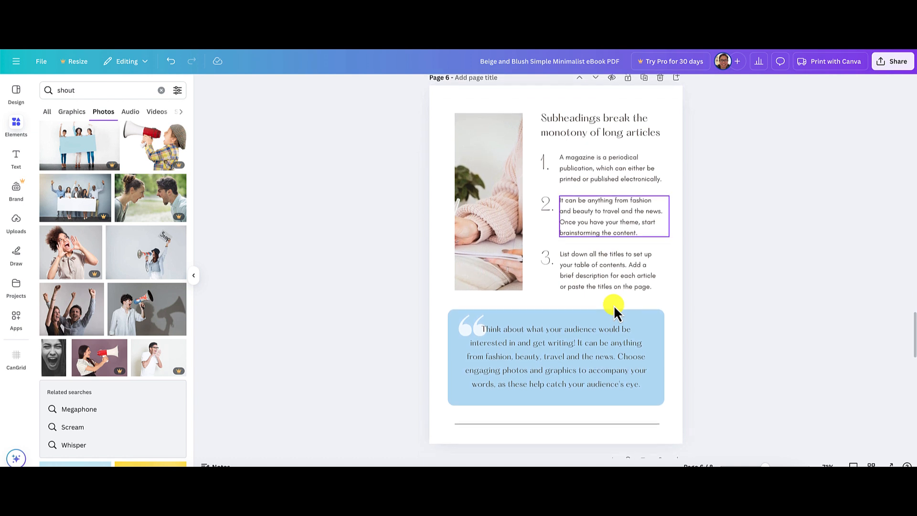
pyautogui.scroll(1, 614, 305)
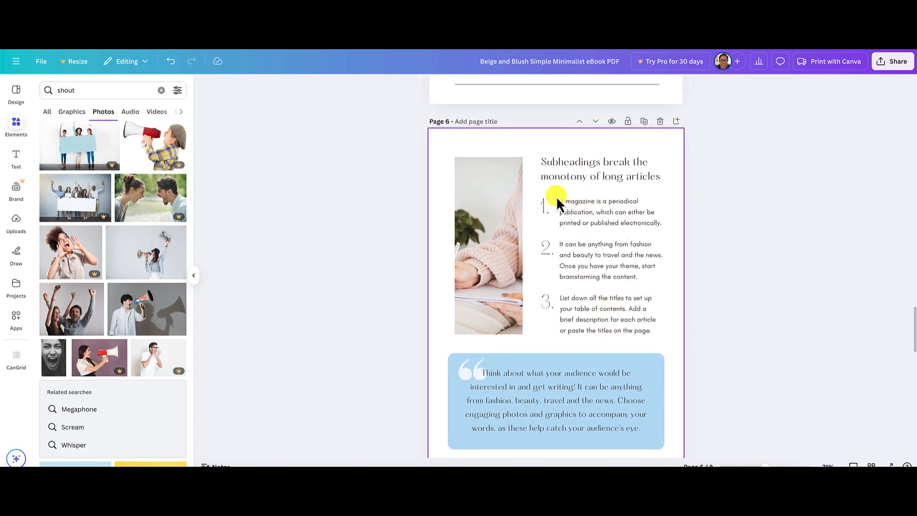
pyautogui.click(576, 183)
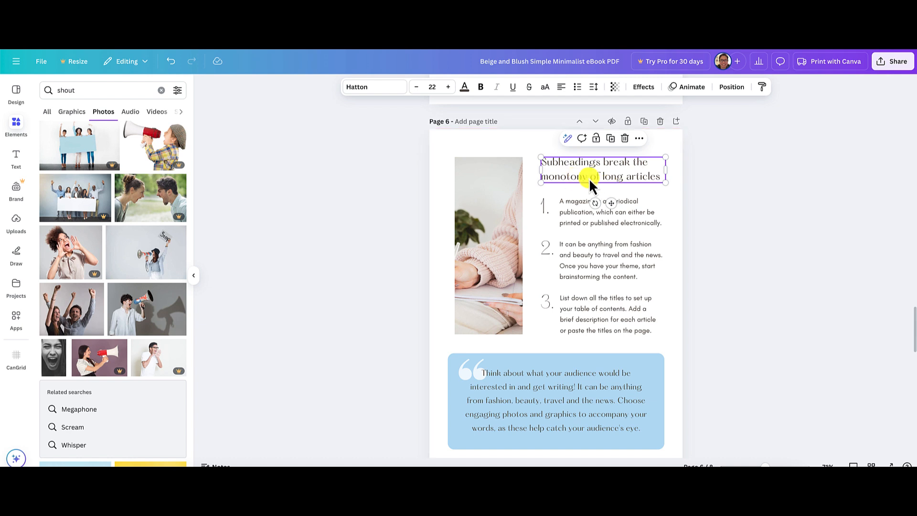
pyautogui.doubleClick(592, 179)
pyautogui.press('BackSpace')
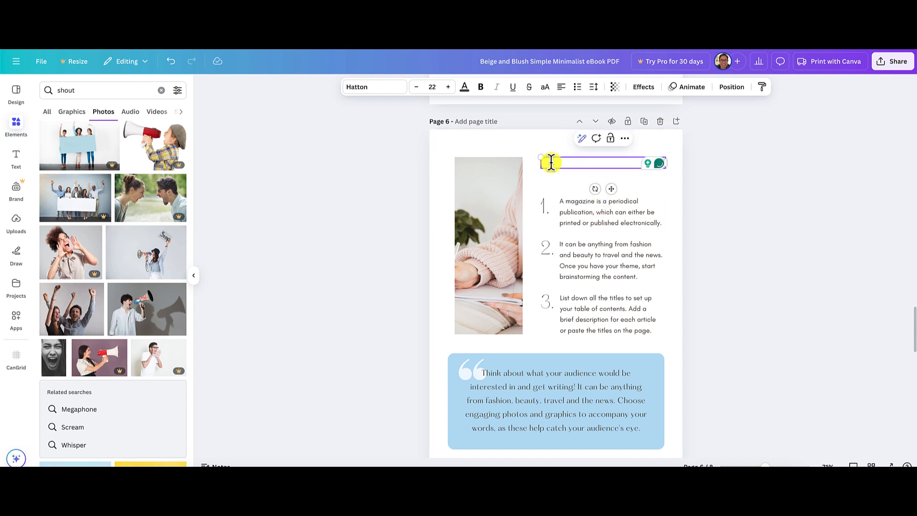
pyautogui.click(653, 179)
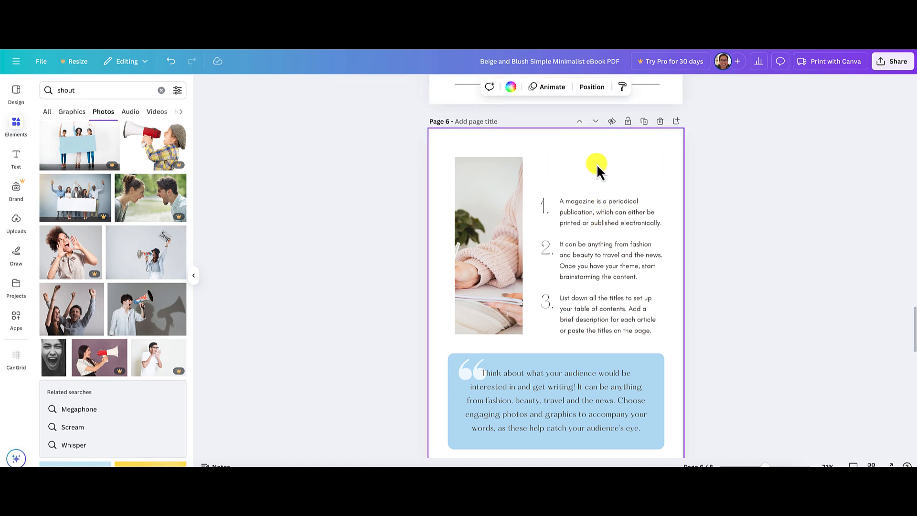
# Delete the decorative numerals 1, 2 and 3 beside page 6's list texts.
pyautogui.click(544, 209)
pyautogui.press('Delete')
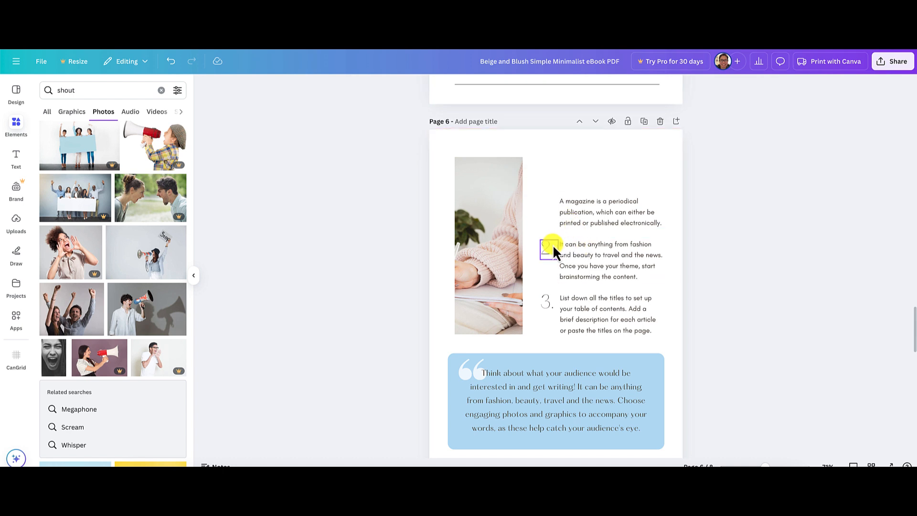
pyautogui.click(551, 245)
pyautogui.press('Delete')
pyautogui.click(544, 296)
pyautogui.press('Delete')
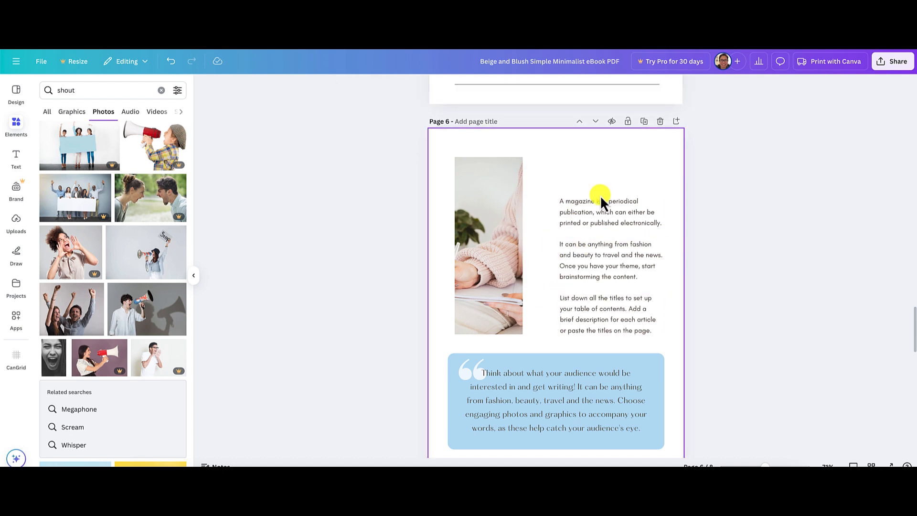
# Move page 6's first list text up level with the photo's top edge and delete the other two list texts.
pyautogui.click(599, 207)
pyautogui.moveTo(599, 207); pyautogui.dragTo(594, 168)
pyautogui.click(606, 262)
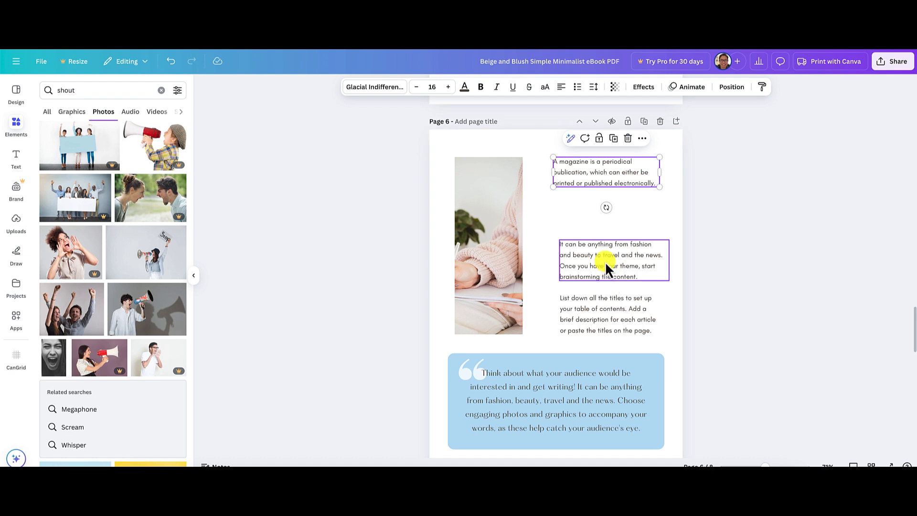
pyautogui.press('Delete')
pyautogui.click(616, 293)
pyautogui.press('Delete')
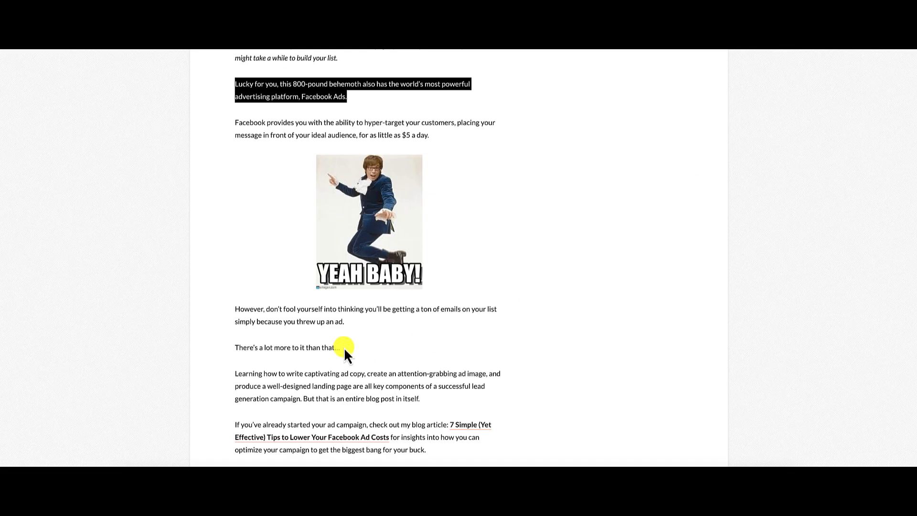
# Replace the text beside page 6's photo with the article's "Facebook provides you with the ability to hyper-target your customers" paragraph, followed by a blank line.
pyautogui.click(239, 127)
pyautogui.moveTo(231, 121); pyautogui.dragTo(432, 135)
pyautogui.hotkey('ctrl', 'c')
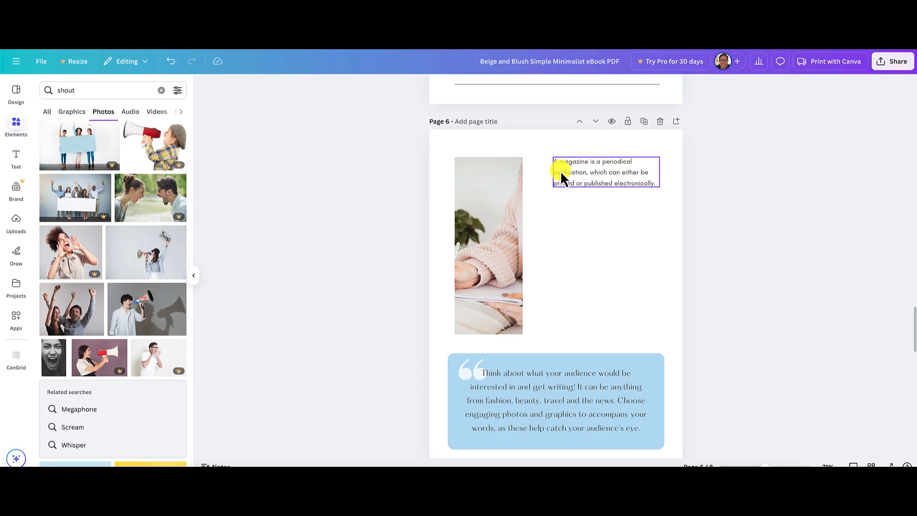
pyautogui.doubleClick(560, 170)
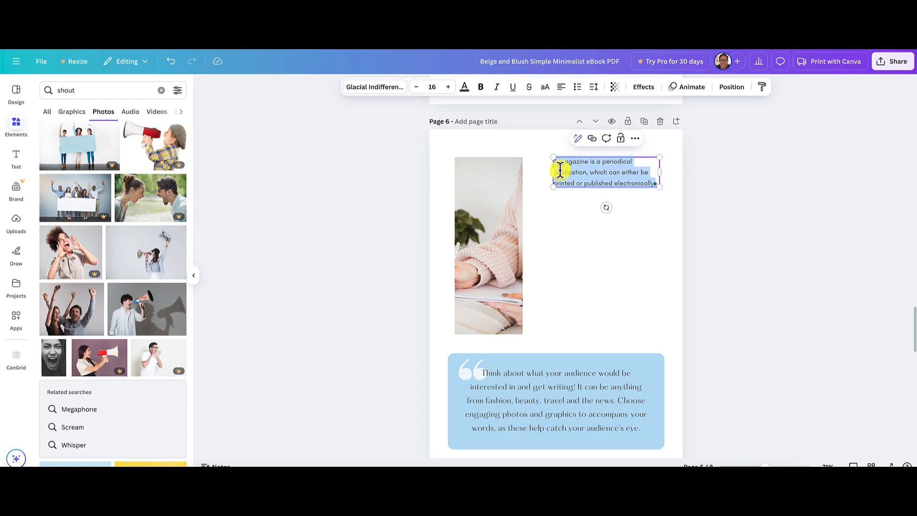
pyautogui.hotkey('ctrl', 'v')
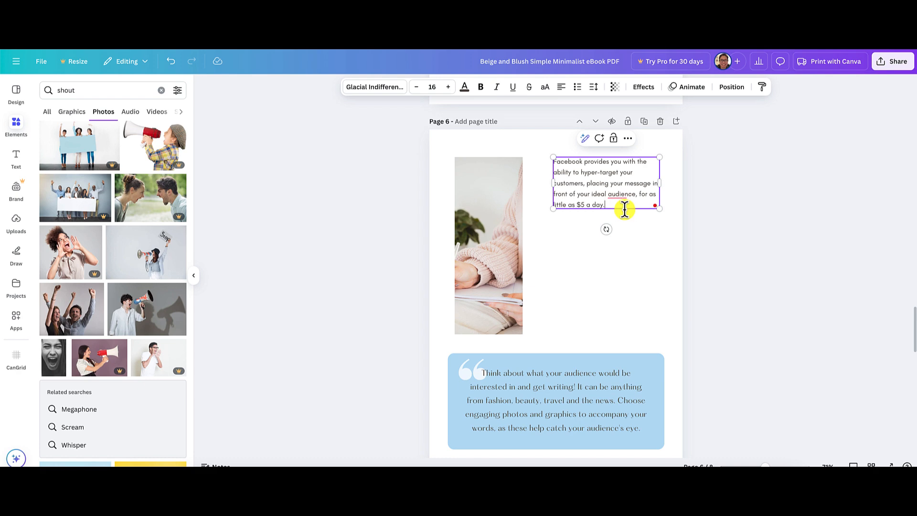
pyautogui.press('Return')
pyautogui.press('Return')
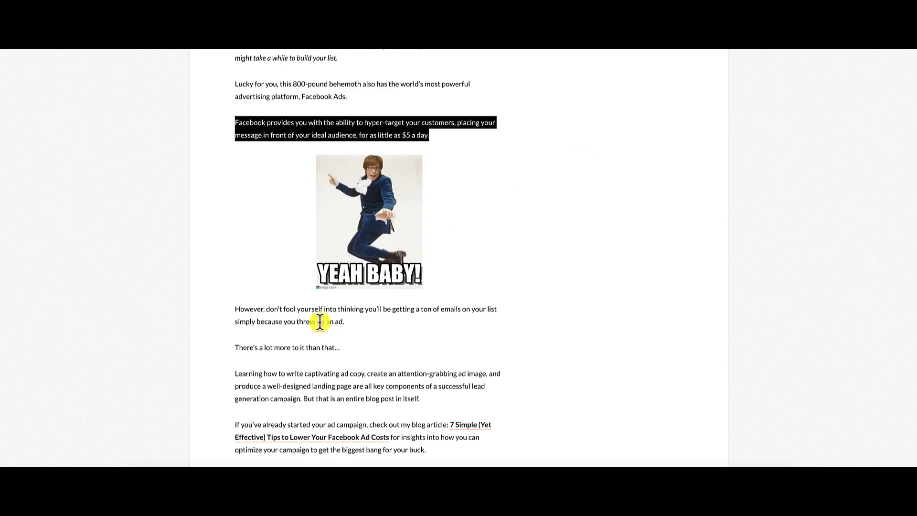
# Add the article's "However, don't fool yourself into thinking you'll be getting a ton of emails" paragraph below the Facebook paragraph on page 6.
pyautogui.click(246, 317)
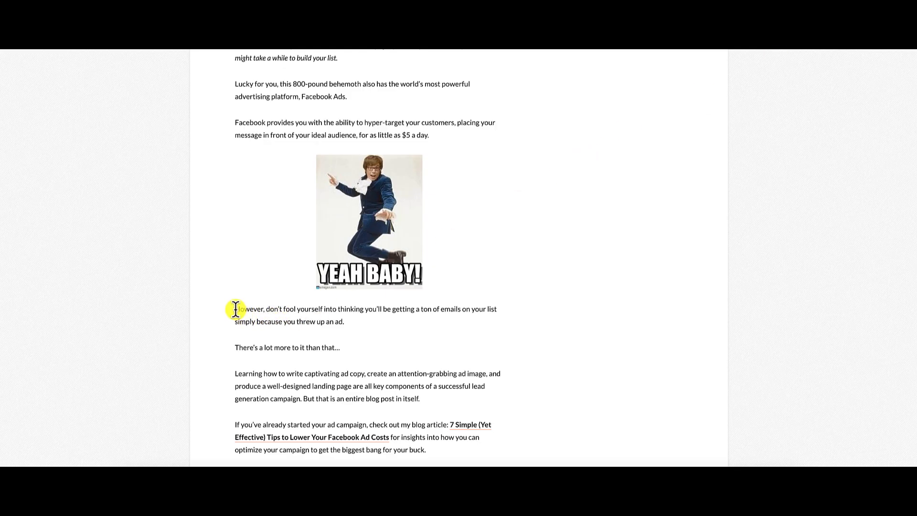
pyautogui.moveTo(236, 309); pyautogui.dragTo(348, 321)
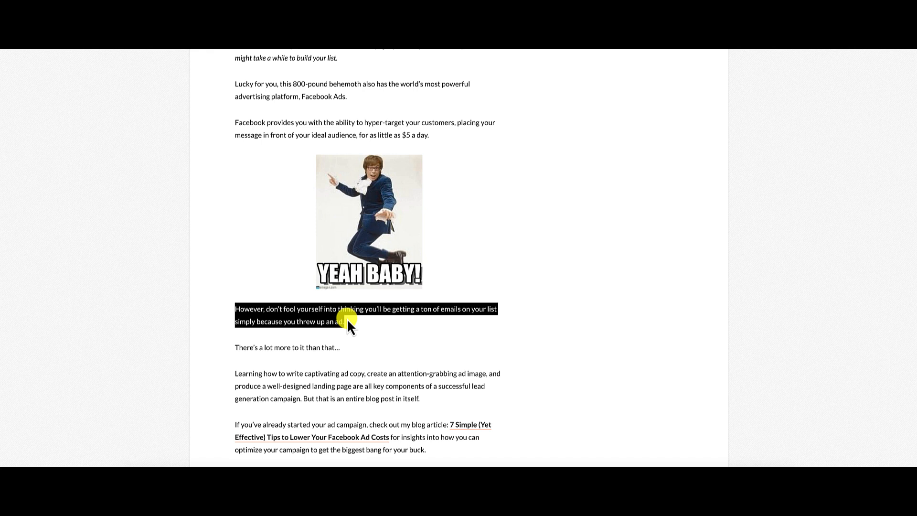
pyautogui.click(347, 319)
pyautogui.scroll(-1, 317, 320)
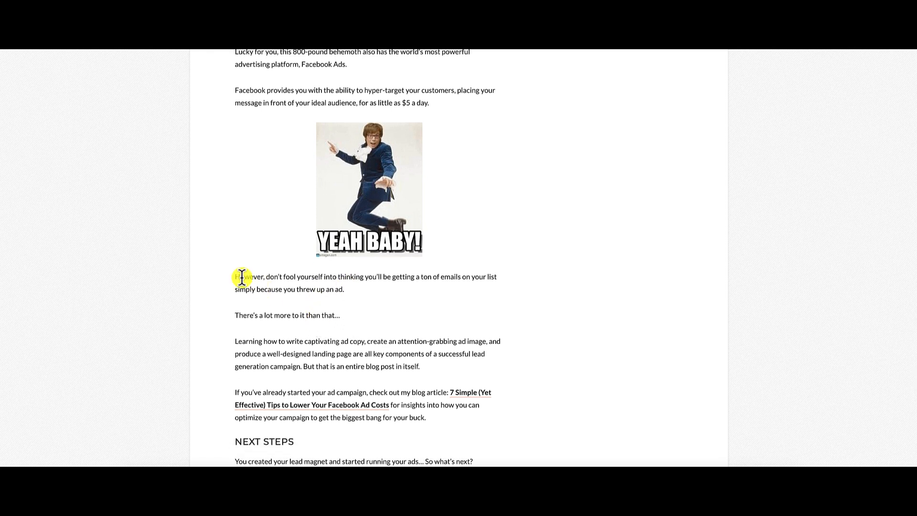
pyautogui.moveTo(235, 277); pyautogui.dragTo(347, 288)
pyautogui.hotkey('ctrl', 'c')
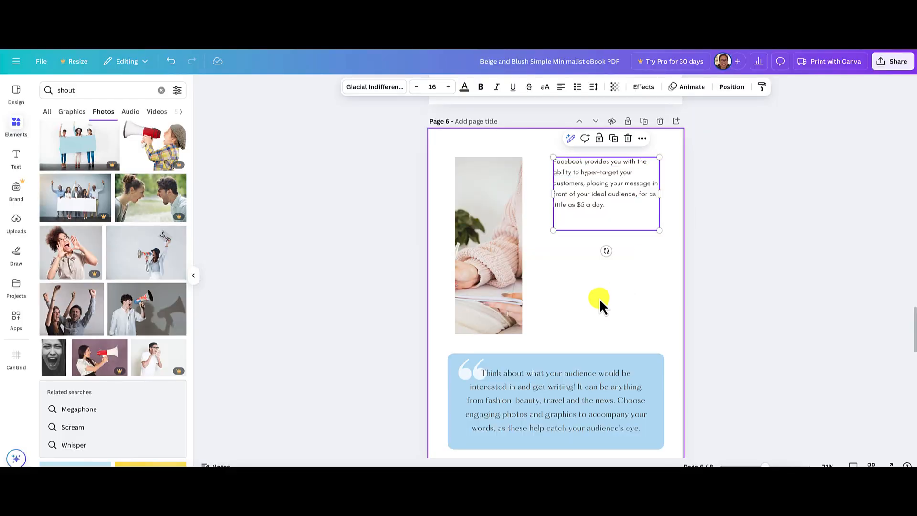
pyautogui.click(576, 225)
pyautogui.hotkey('ctrl', 'v')
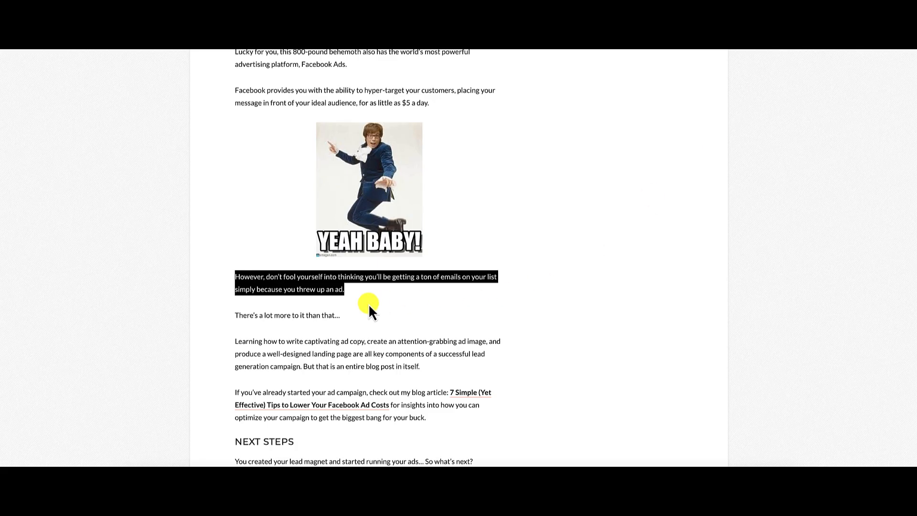
# Append the article's line "There's a lot more to it than that..." to page 6's text, separated by a blank line.
pyautogui.scroll(-2, 368, 303)
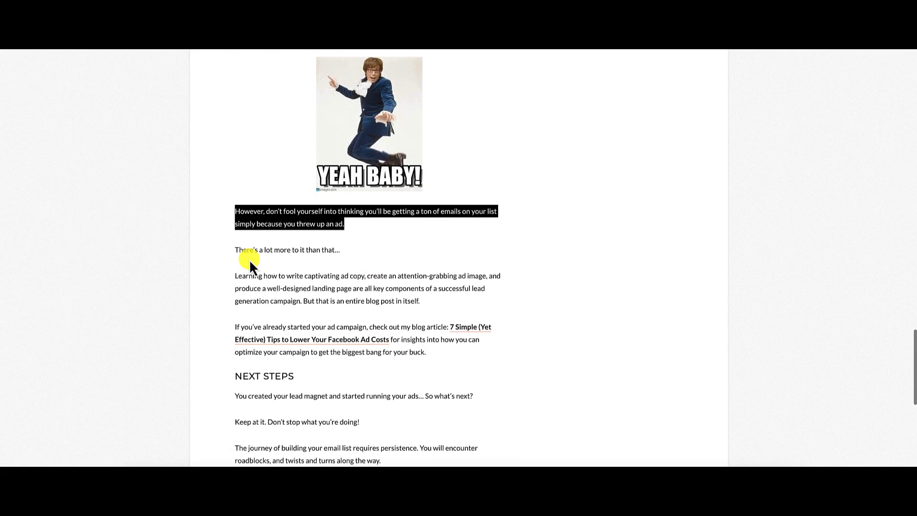
pyautogui.moveTo(235, 250); pyautogui.dragTo(340, 251)
pyautogui.hotkey('ctrl', 'c')
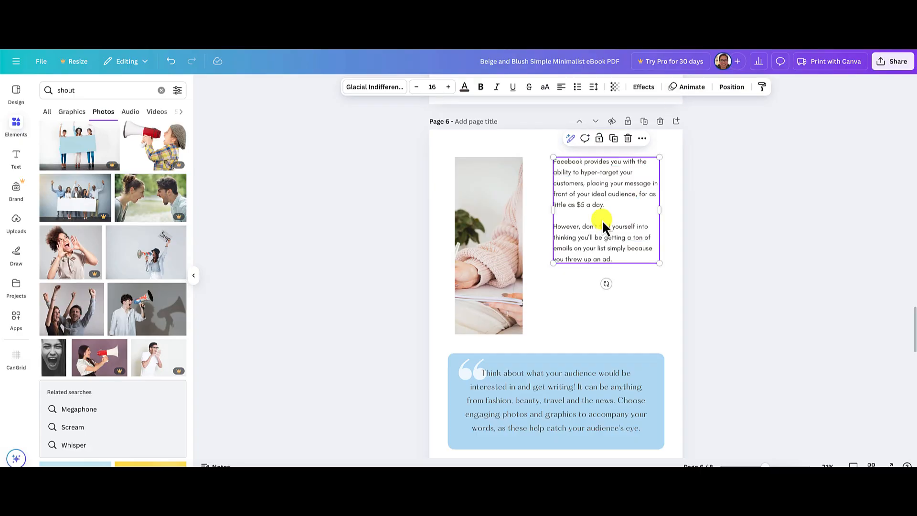
pyautogui.click(620, 260)
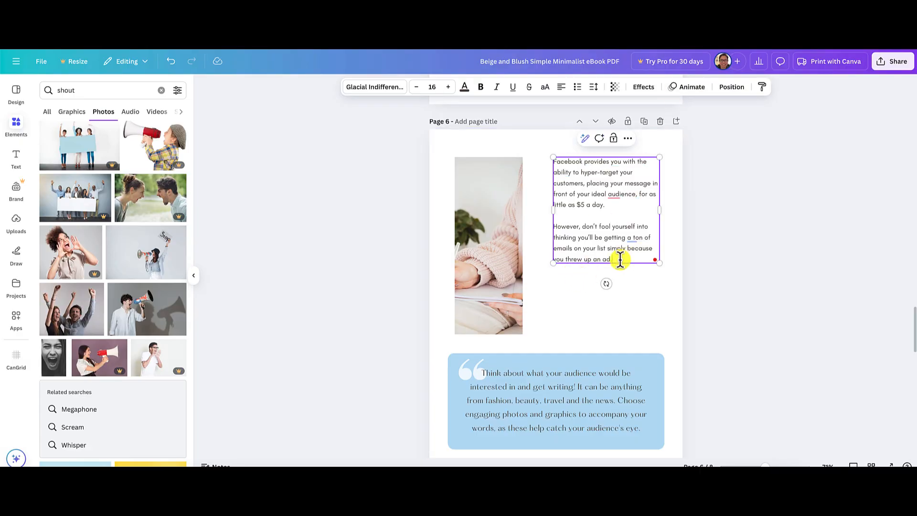
pyautogui.press('Return')
pyautogui.press('Return')
pyautogui.hotkey('ctrl', 'v')
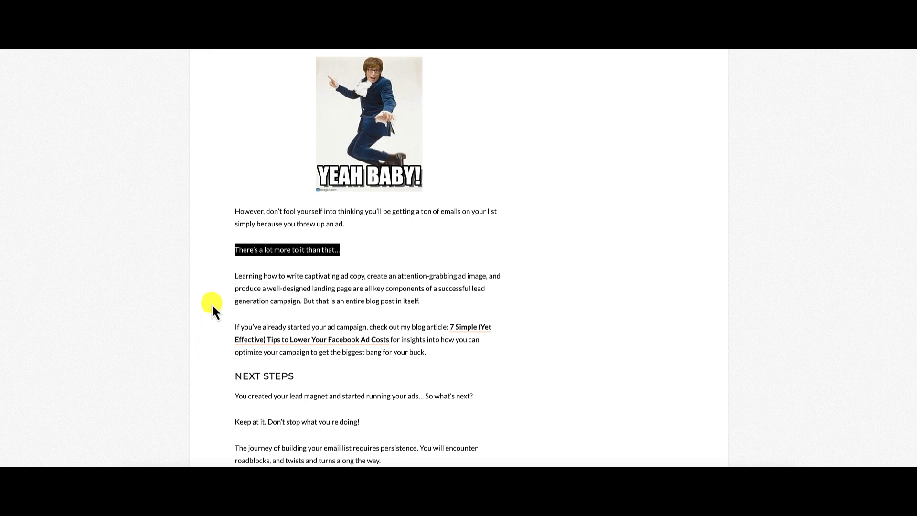
# Append the article's "Learning how to write captivating ad copy" paragraph to page 6's text after a blank line.
pyautogui.moveTo(234, 276); pyautogui.dragTo(421, 301)
pyautogui.hotkey('ctrl', 'c')
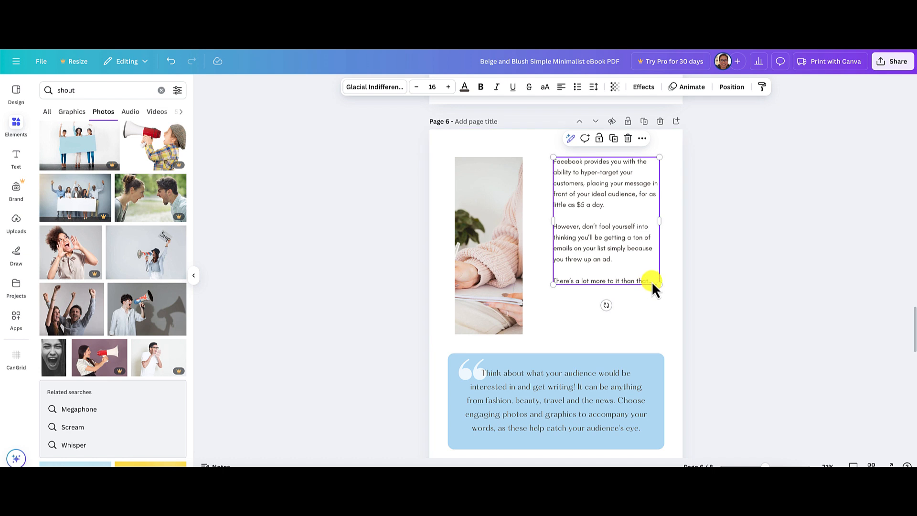
pyautogui.click(653, 281)
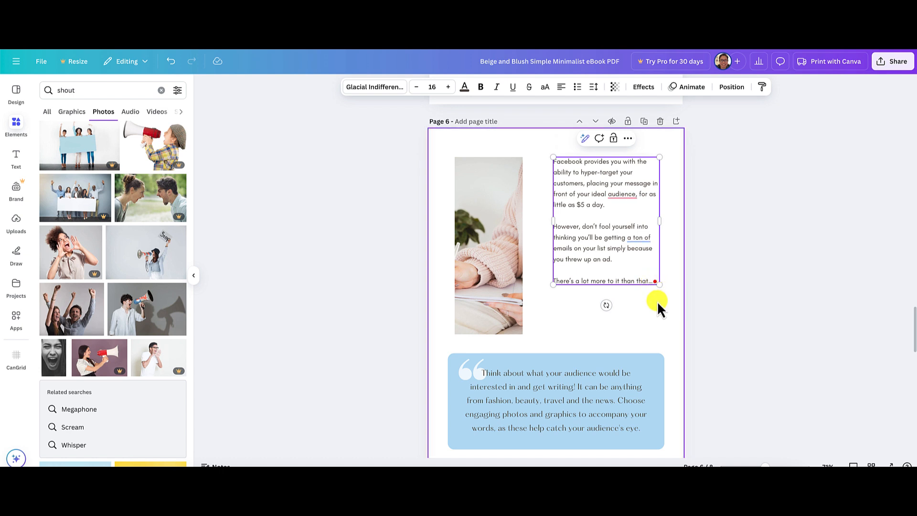
pyautogui.press('Return')
pyautogui.press('Return')
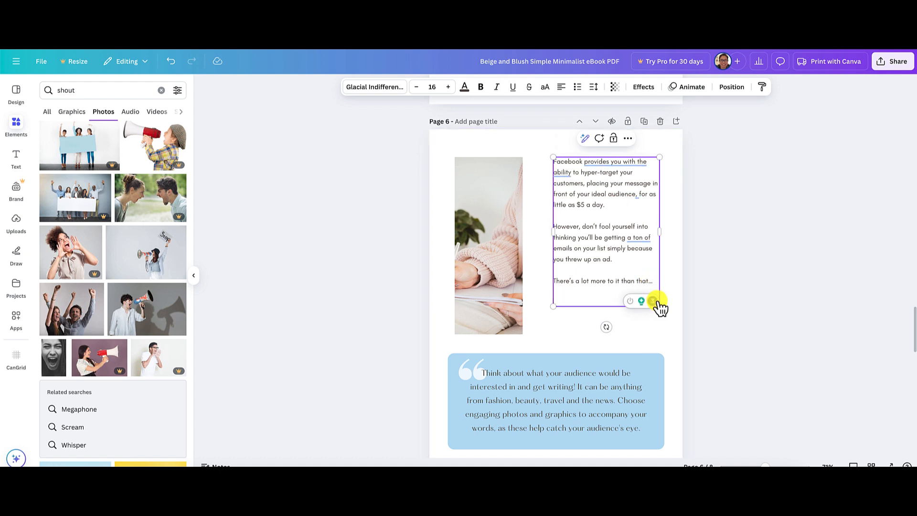
pyautogui.hotkey('ctrl', 'v')
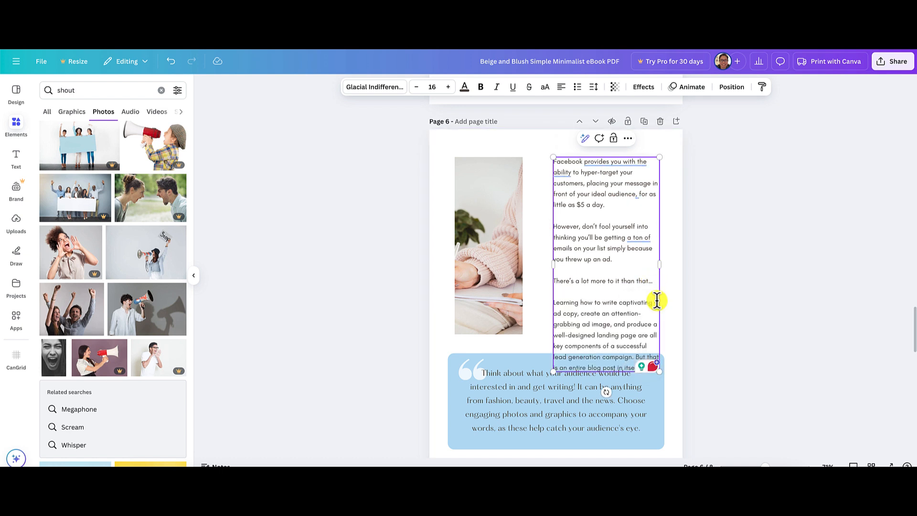
# Delete the blue quote box, its quote text and the quotation mark graphic from page 6.
pyautogui.click(426, 345)
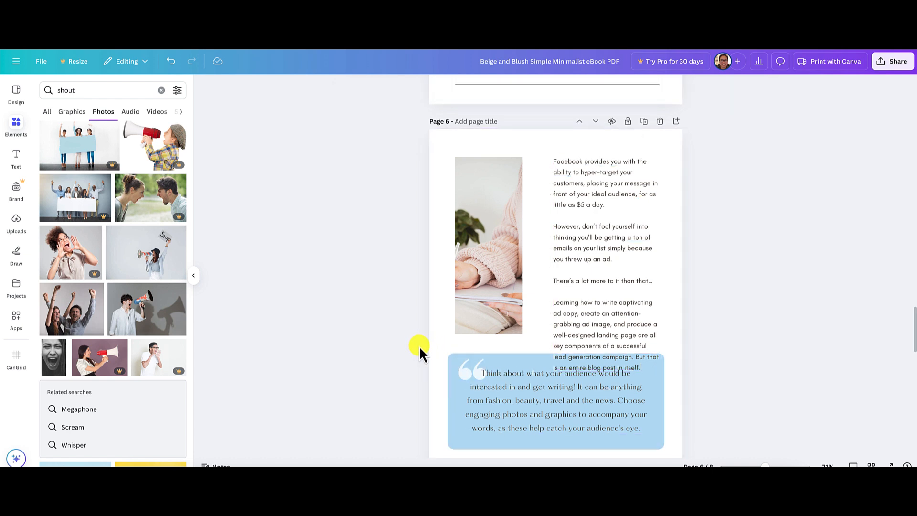
pyautogui.moveTo(419, 346); pyautogui.dragTo(718, 437)
pyautogui.click(718, 434)
pyautogui.click(648, 441)
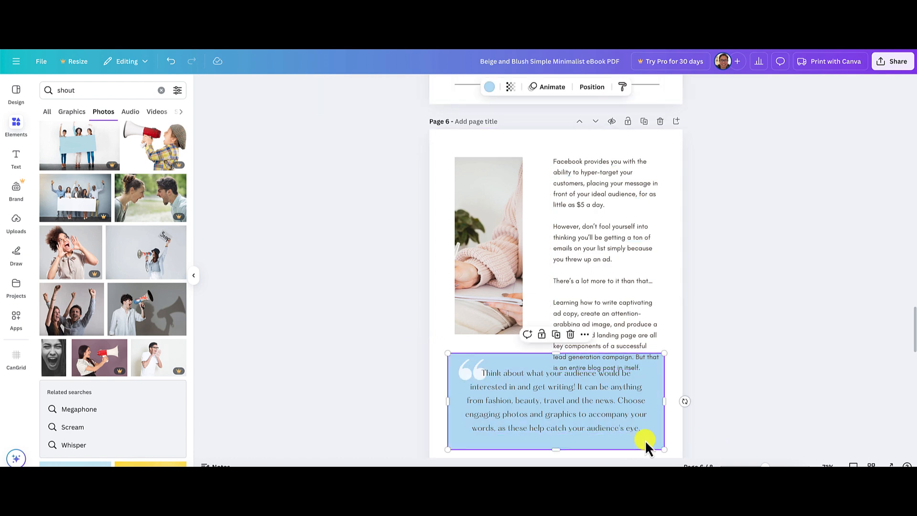
pyautogui.press('Delete')
pyautogui.click(590, 419)
pyautogui.press('Delete')
pyautogui.click(463, 374)
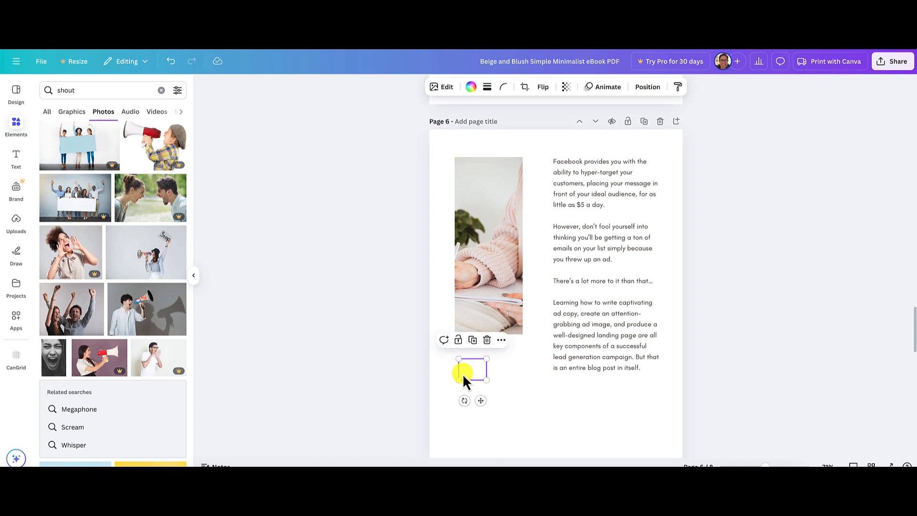
pyautogui.press('Delete')
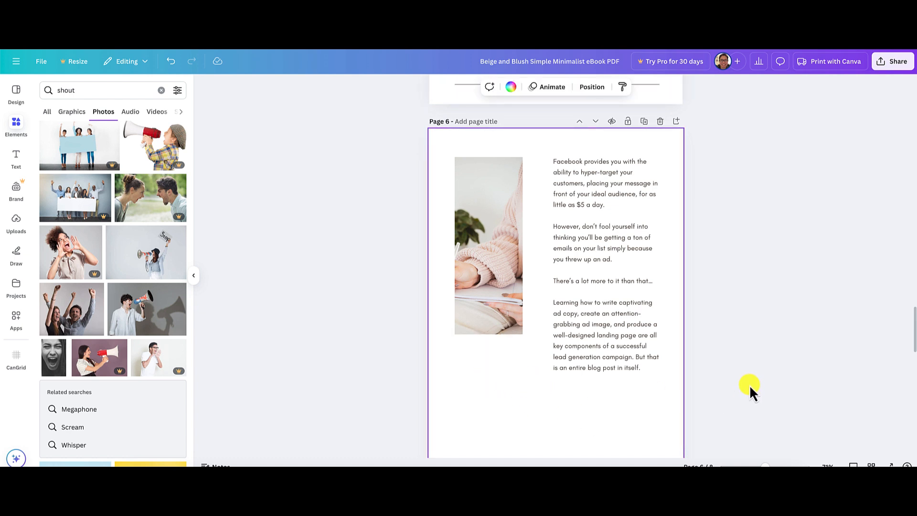
pyautogui.click(613, 358)
pyautogui.click(508, 331)
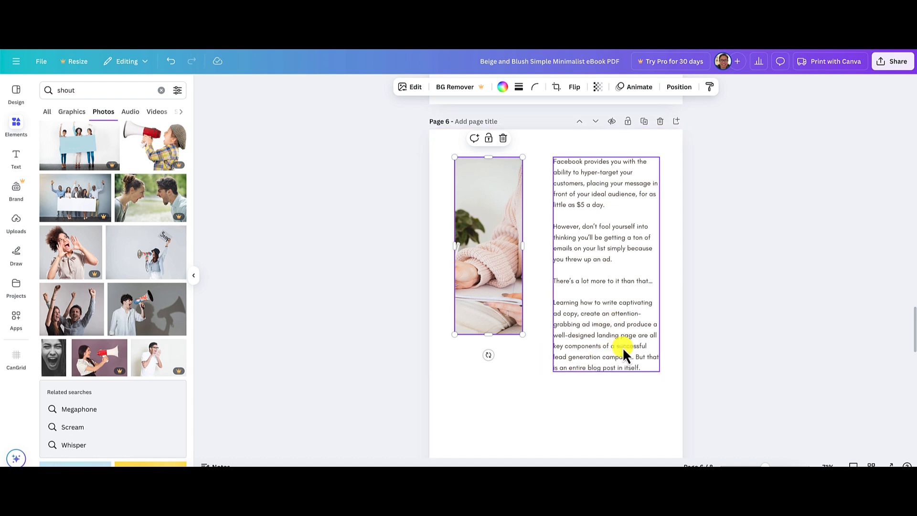
pyautogui.click(606, 323)
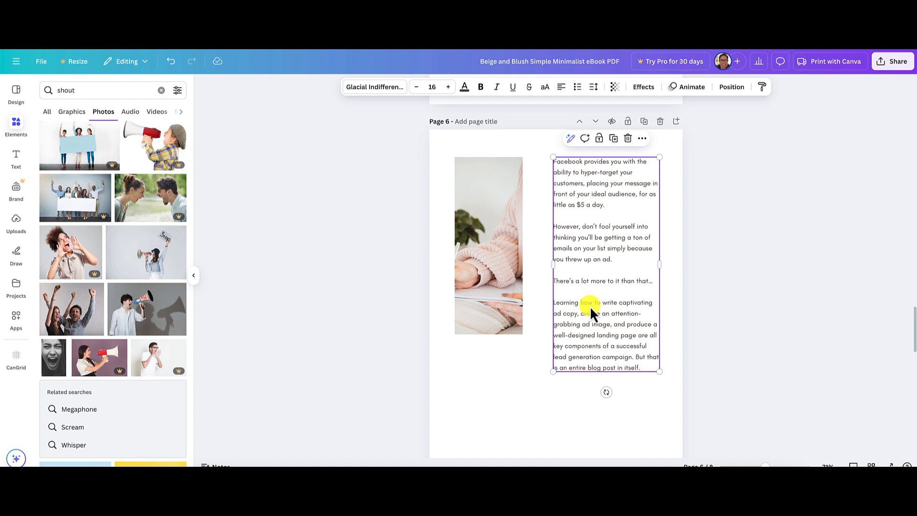
pyautogui.click(612, 277)
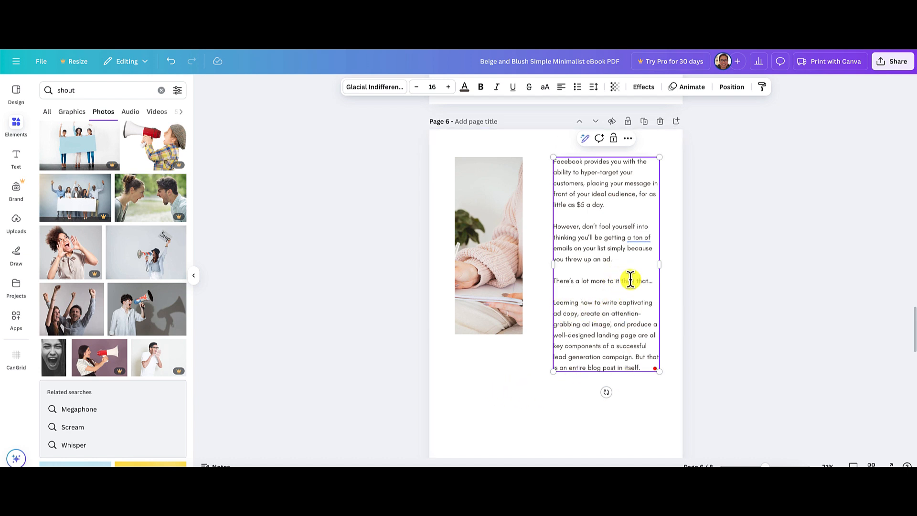
pyautogui.click(753, 311)
# Duplicate page 6's article text box and place the copy below the photo, near the page's left edge.
pyautogui.click(622, 300)
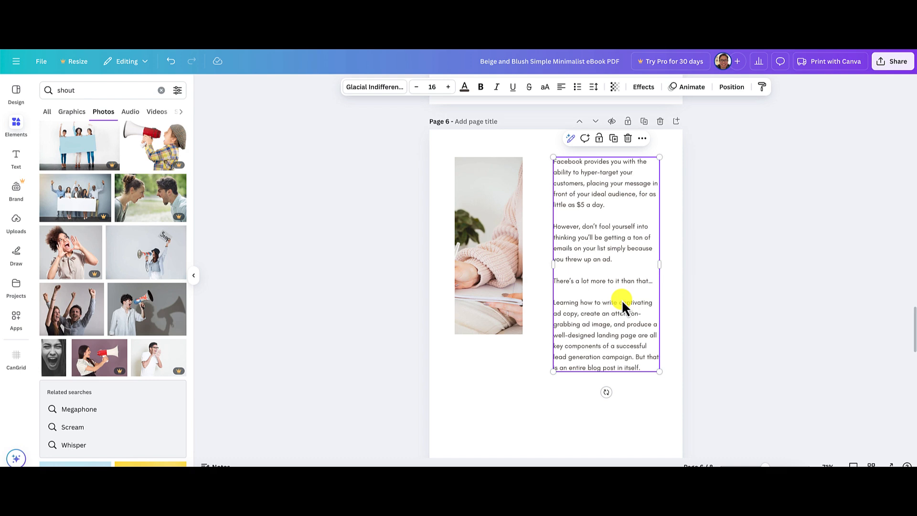
pyautogui.hotkey('ctrl', 'd')
pyautogui.moveTo(622, 299); pyautogui.dragTo(580, 398)
pyautogui.scroll(-1, 736, 360)
pyautogui.scroll(-2, 737, 360)
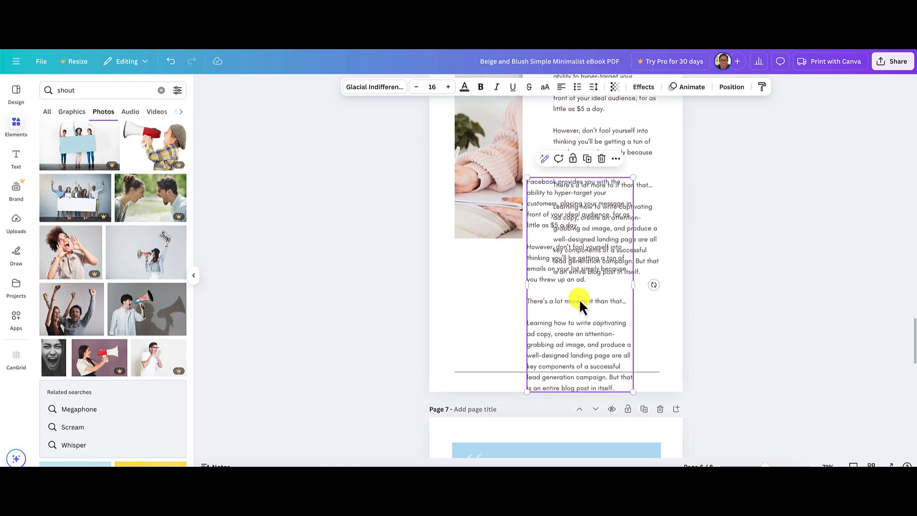
pyautogui.moveTo(579, 301); pyautogui.dragTo(495, 409)
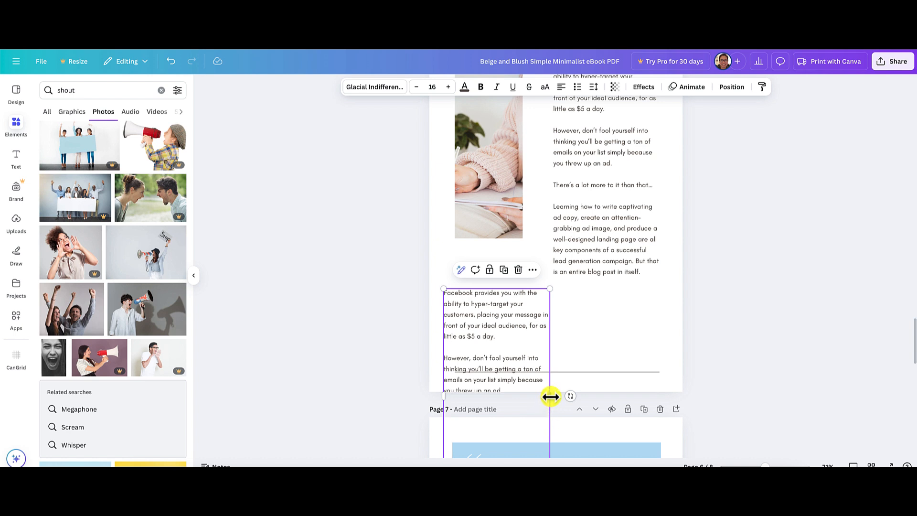
# Widen the copied text box to reach the right edge of the text column above, and nudge it slightly down.
pyautogui.moveTo(551, 397); pyautogui.dragTo(660, 396)
pyautogui.moveTo(563, 320); pyautogui.dragTo(564, 323)
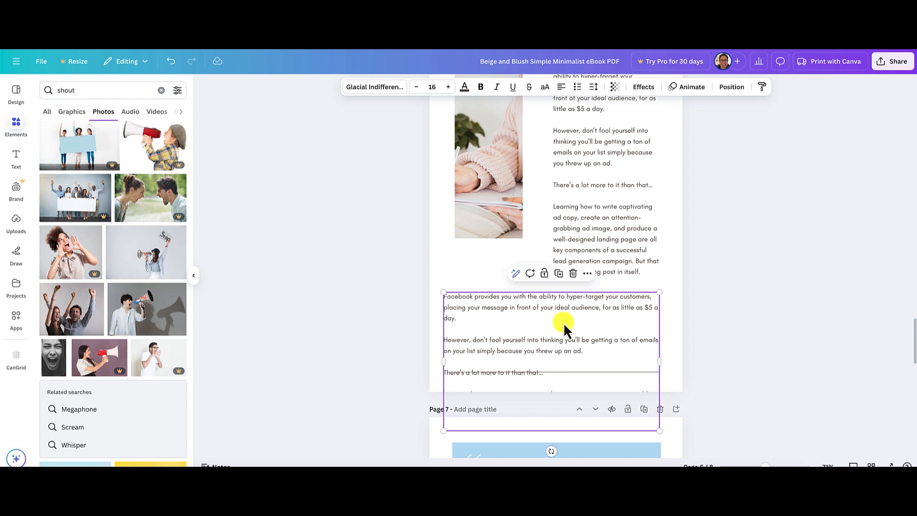
pyautogui.click(764, 318)
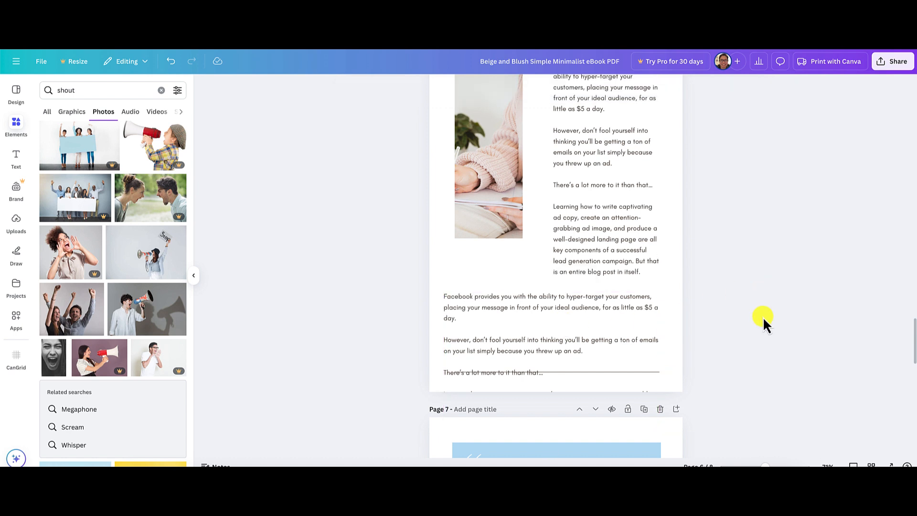
pyautogui.scroll(-2, 763, 317)
pyautogui.scroll(2, 763, 317)
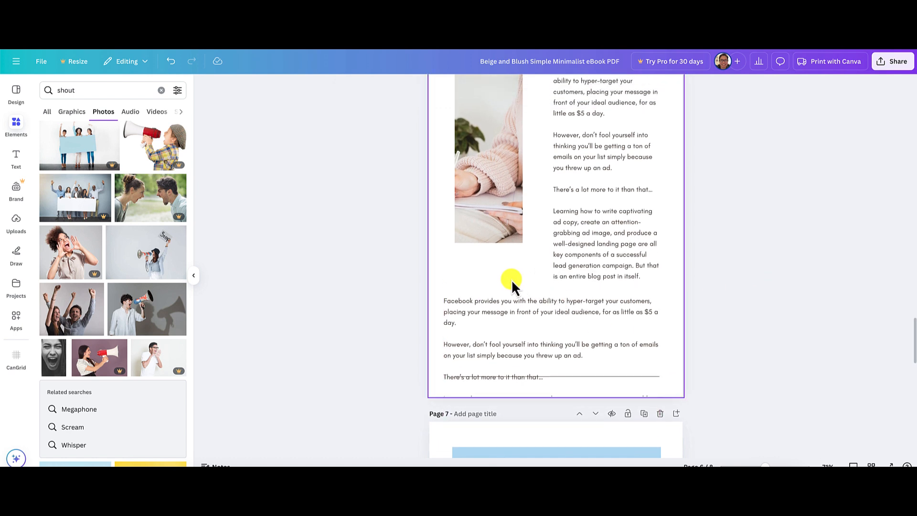
pyautogui.scroll(3, 516, 276)
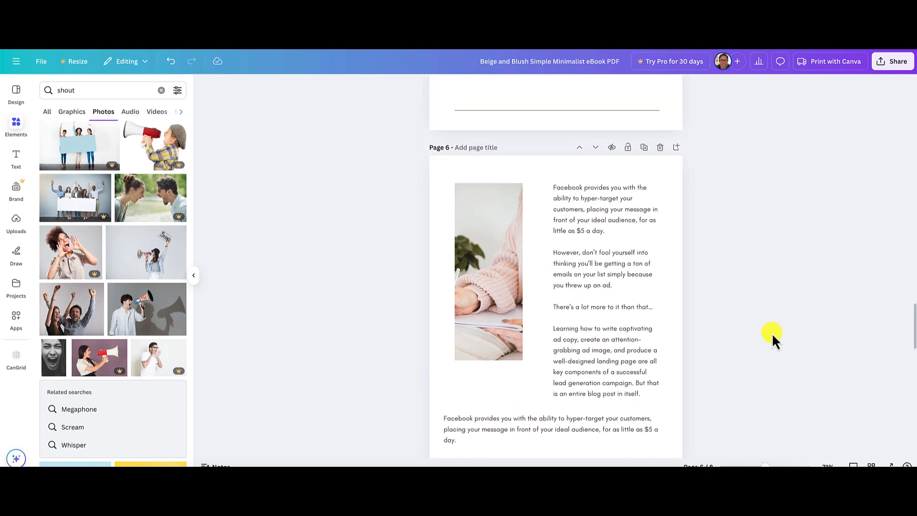
# Replace the copied text with the article's "If you've already started your ad campaign" paragraph and move the box down to just above the page's bottom line.
pyautogui.scroll(-2, 772, 333)
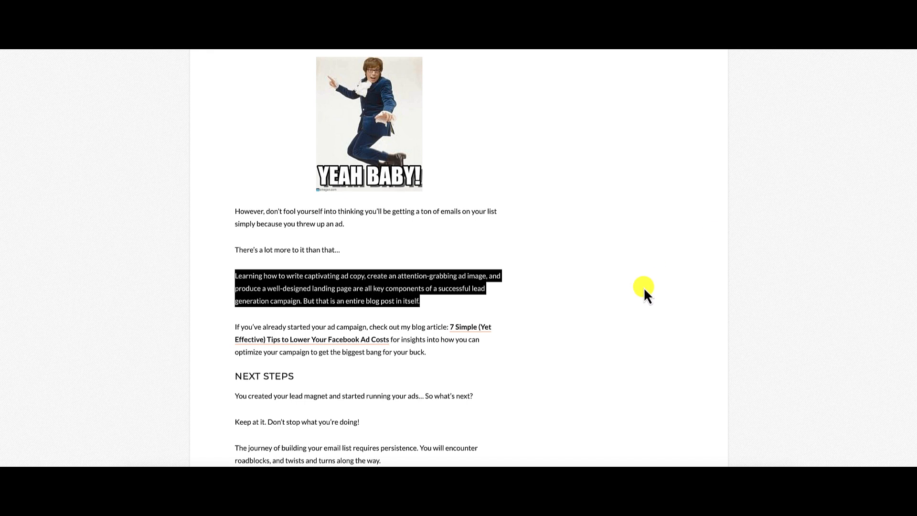
pyautogui.scroll(-2, 621, 284)
pyautogui.click(427, 257)
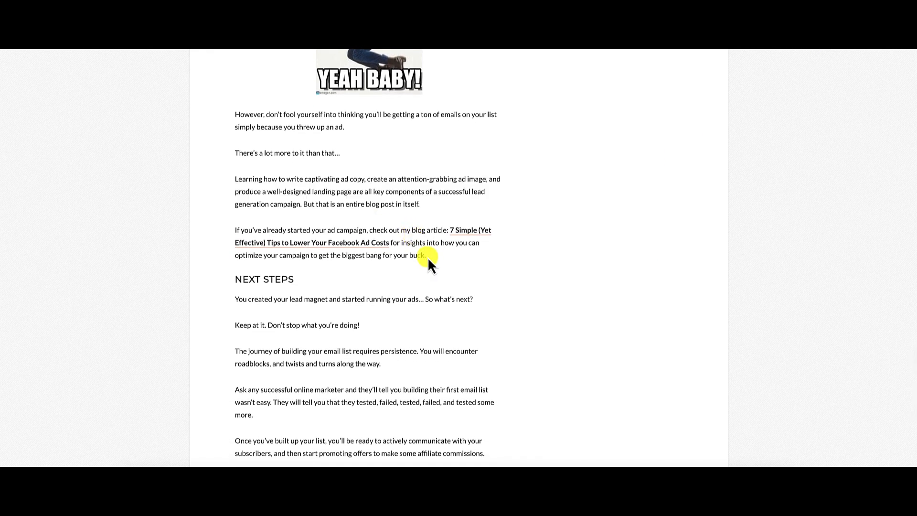
pyautogui.moveTo(428, 257); pyautogui.dragTo(235, 230)
pyautogui.hotkey('ctrl', 'c')
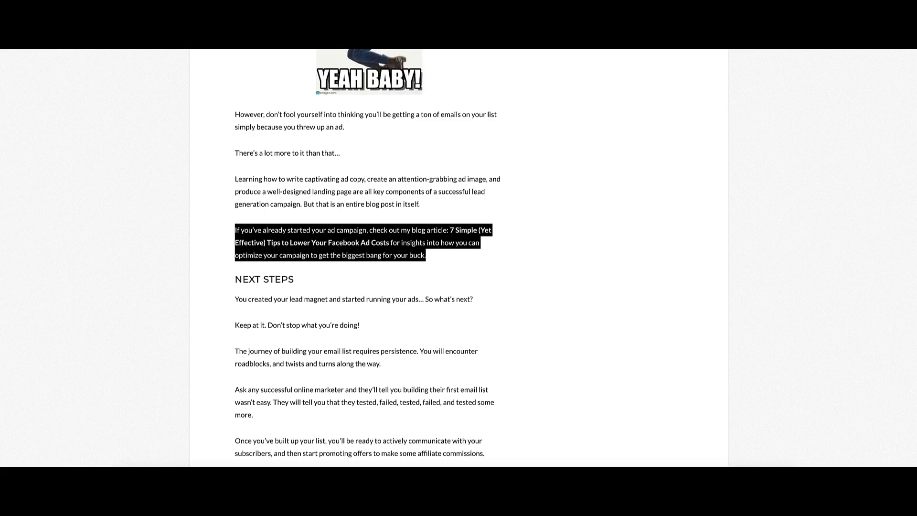
pyautogui.hotkey('ctrl', 'Tab')
pyautogui.tripleClick(490, 366)
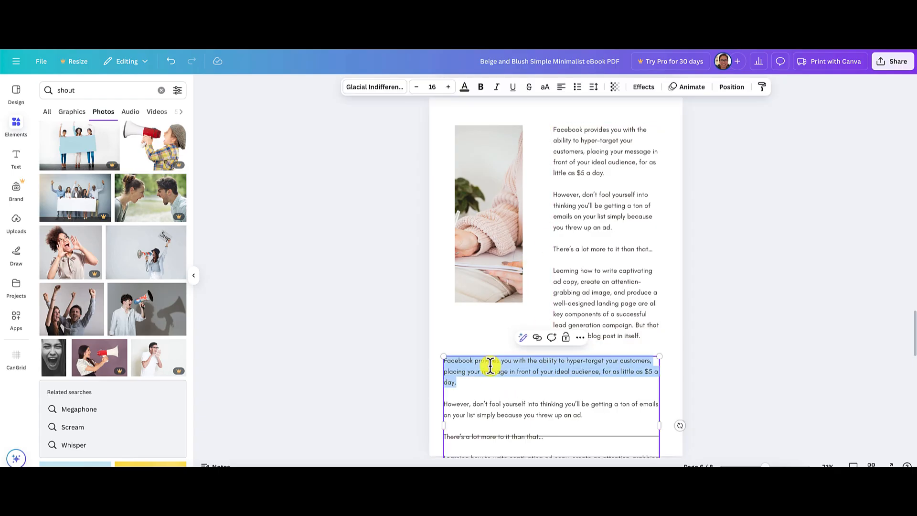
pyautogui.hotkey('ctrl', 'a')
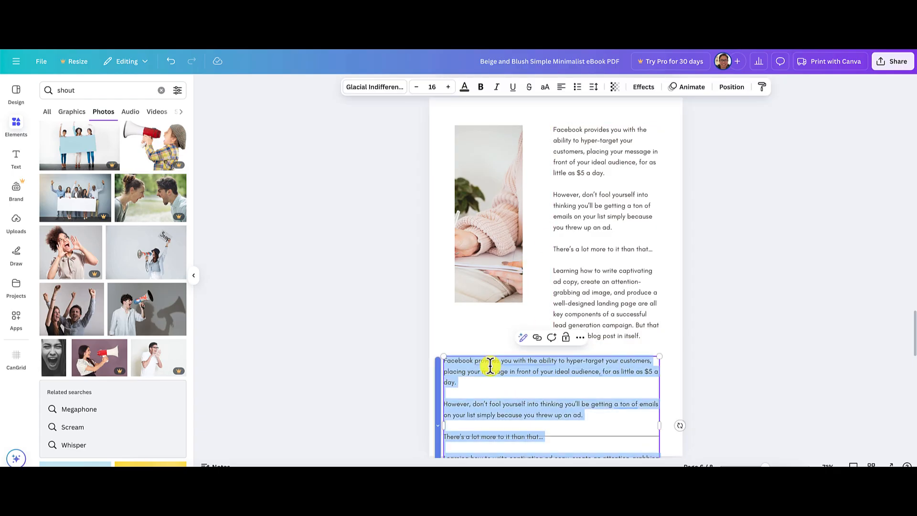
pyautogui.hotkey('ctrl', 'v')
pyautogui.click(763, 396)
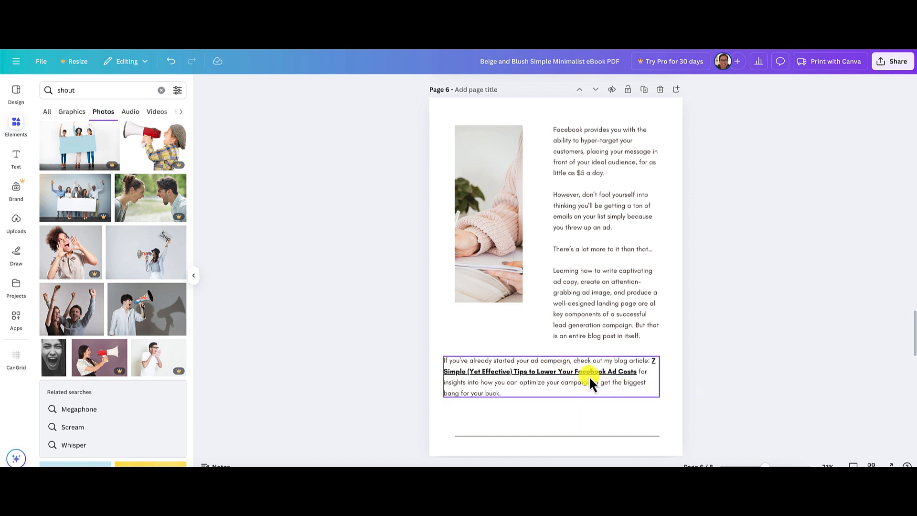
pyautogui.moveTo(591, 377); pyautogui.dragTo(593, 393)
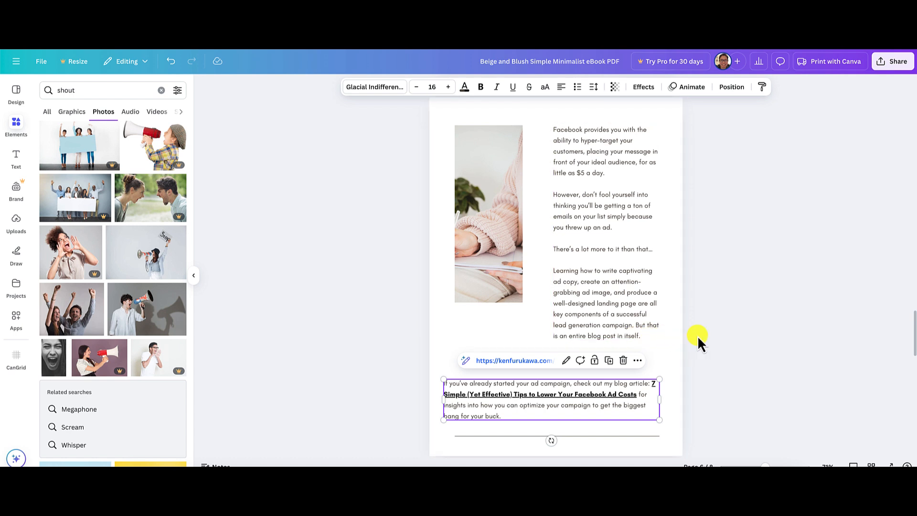
pyautogui.click(715, 337)
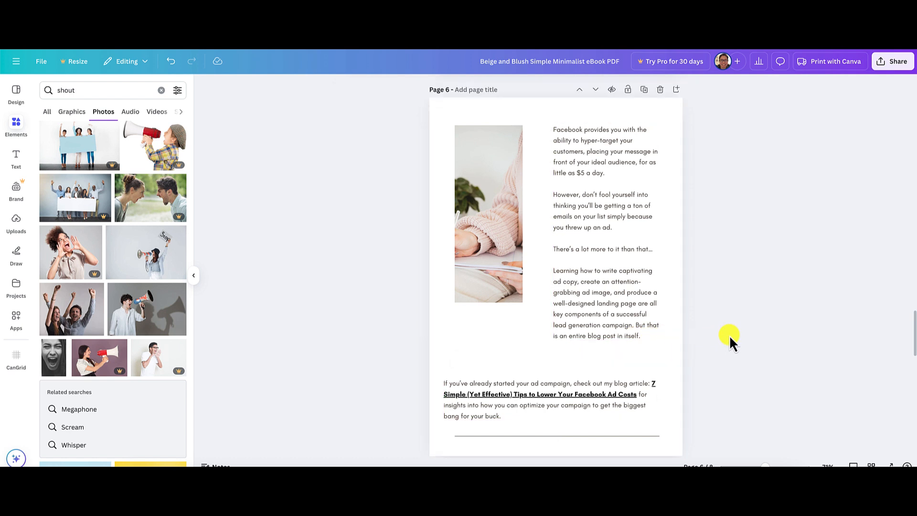
# Remove the web link from the "If you've already started your ad campaign" text box on page 6.
pyautogui.click(623, 394)
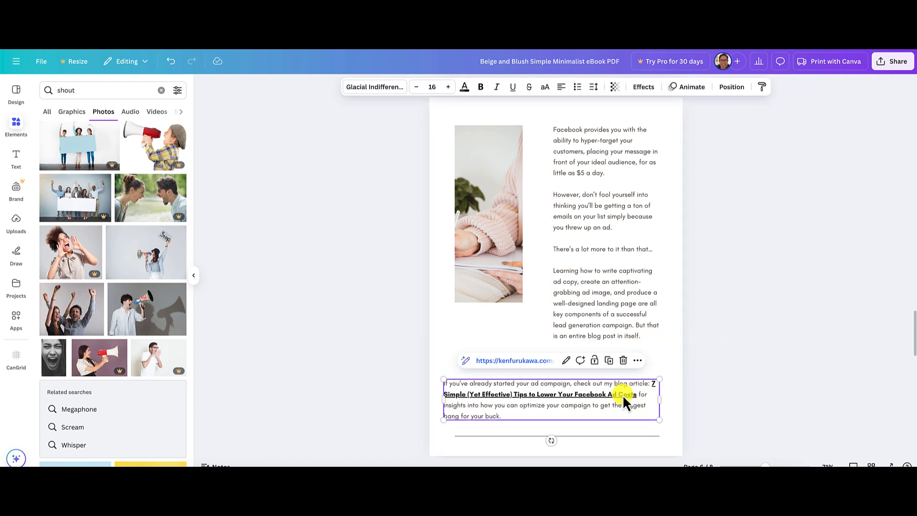
pyautogui.click(639, 361)
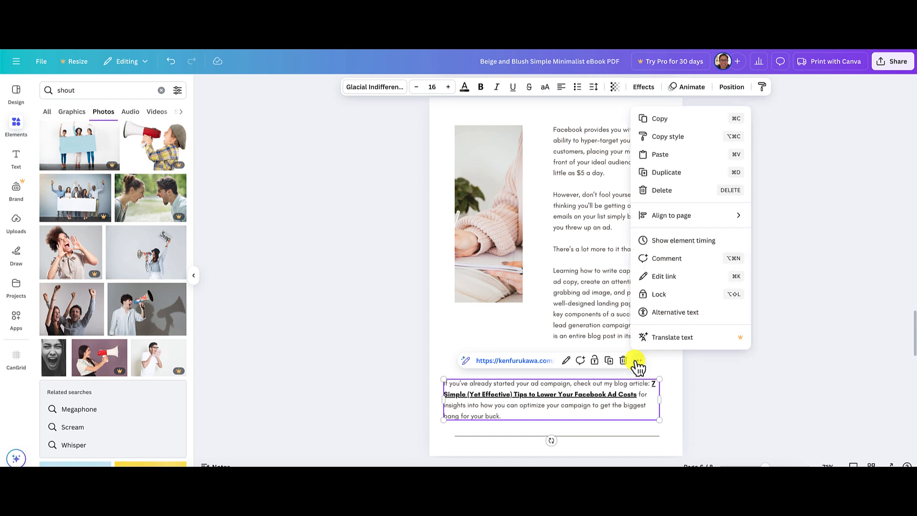
pyautogui.click(665, 278)
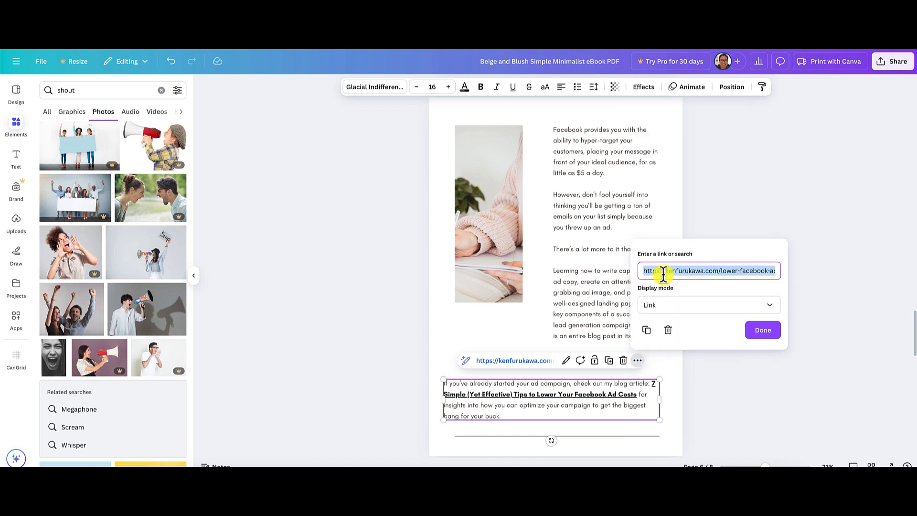
pyautogui.click(669, 332)
pyautogui.click(759, 363)
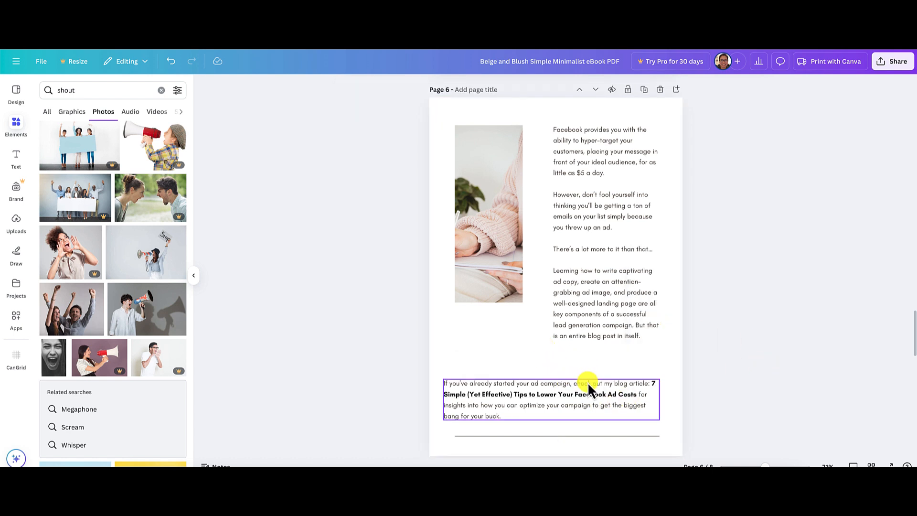
# Move the ad campaign paragraph up to just below the article column and scale it down to align with the photo's left edge.
pyautogui.click(570, 386)
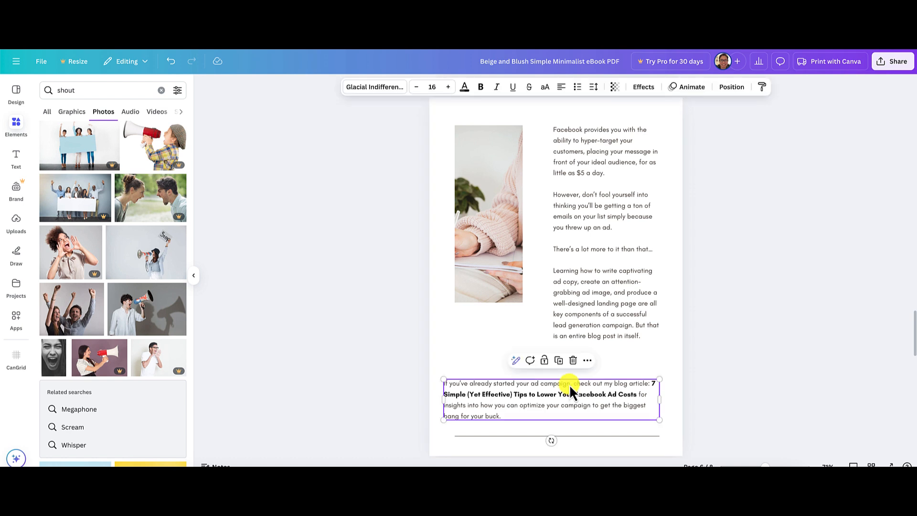
pyautogui.moveTo(569, 385); pyautogui.dragTo(570, 359)
pyautogui.moveTo(445, 390); pyautogui.dragTo(455, 388)
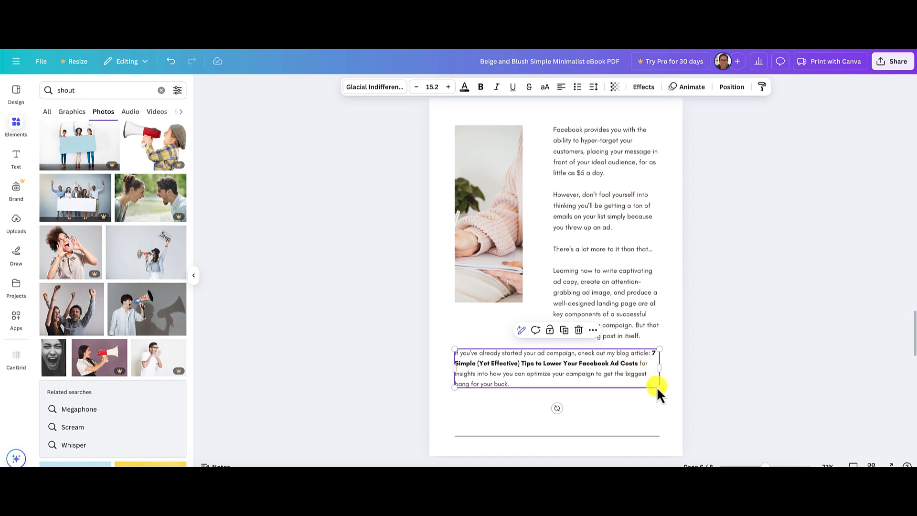
pyautogui.click(719, 377)
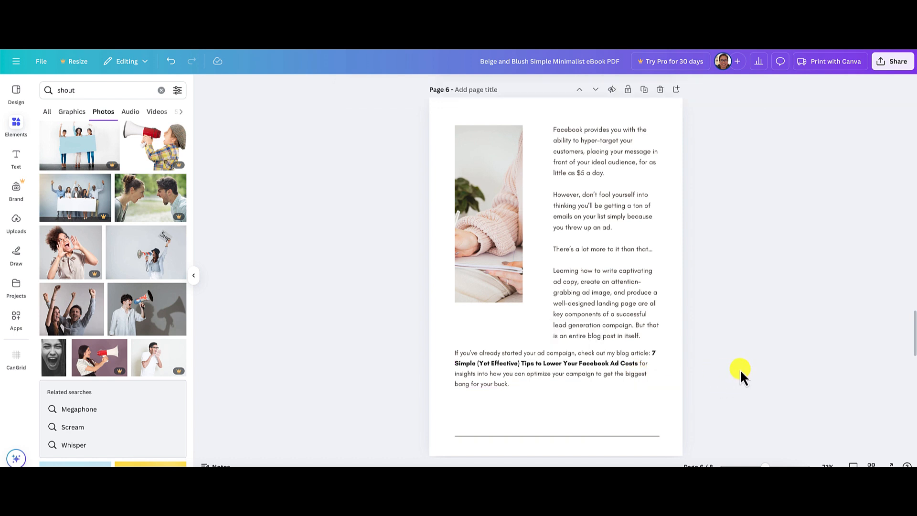
pyautogui.moveTo(579, 363); pyautogui.dragTo(579, 368)
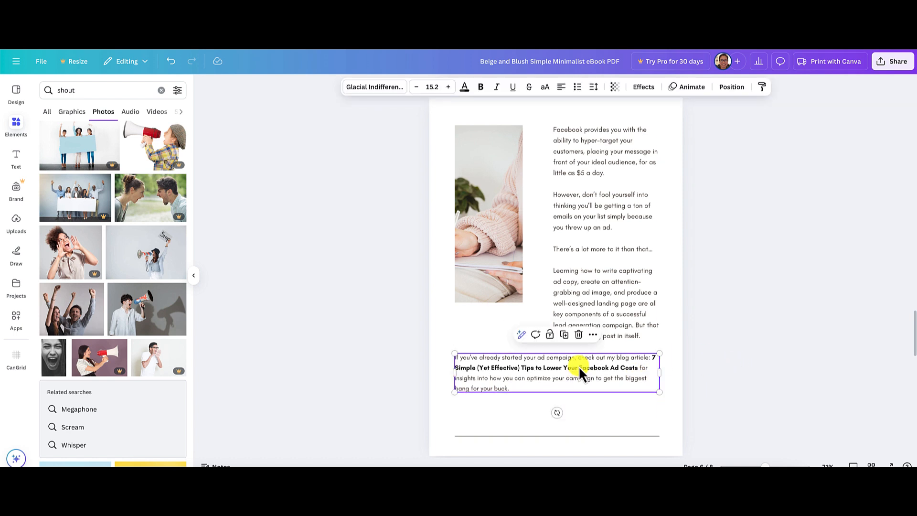
# Set the ad campaign paragraph's font size to 16 to match the article column above.
pyautogui.click(588, 319)
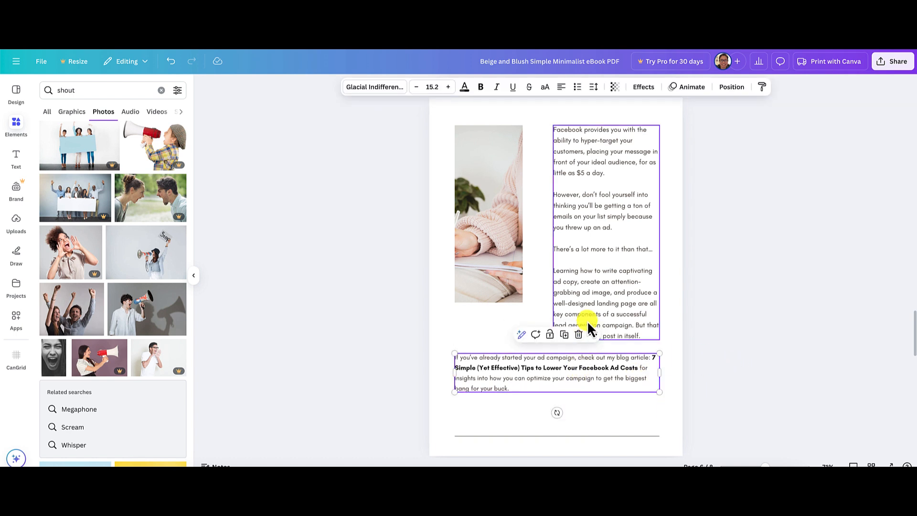
pyautogui.doubleClick(550, 379)
pyautogui.click(428, 86)
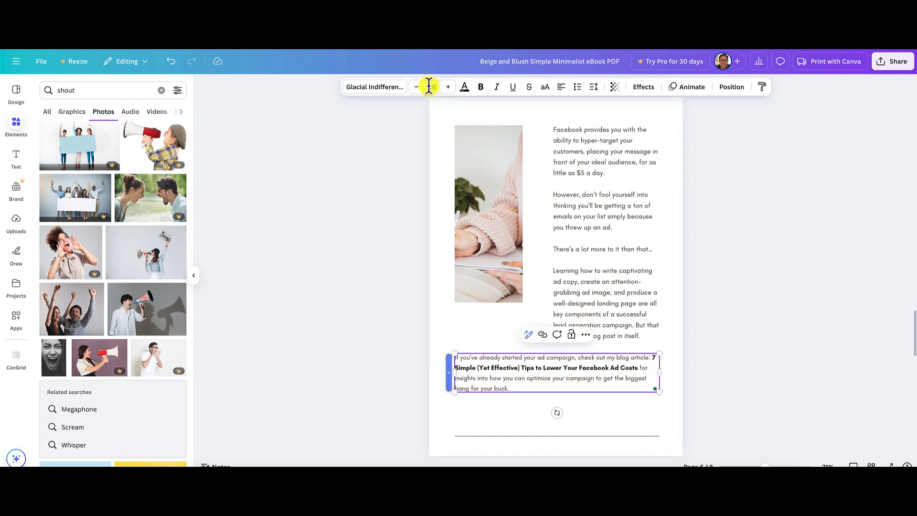
pyautogui.press('Return')
pyautogui.click(746, 288)
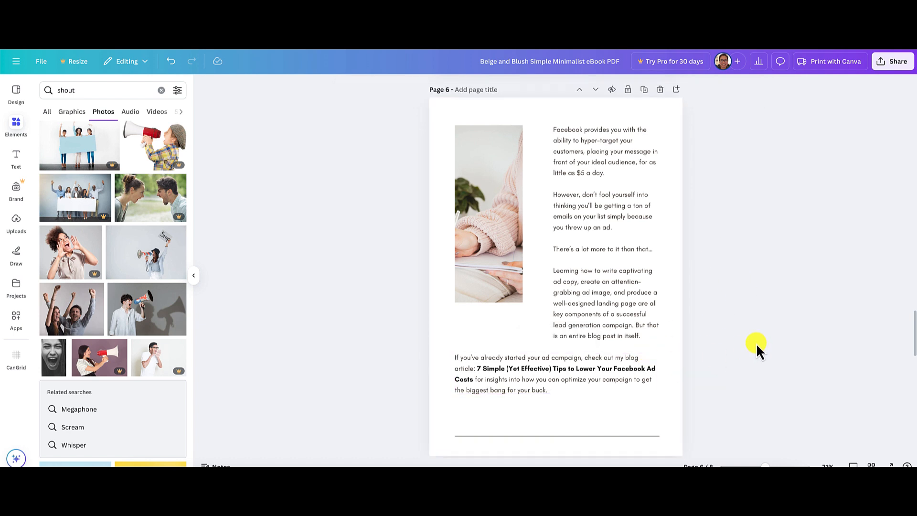
# Delete the photo of the person in the pink sweater from page 6's picture frame.
pyautogui.scroll(5, 721, 292)
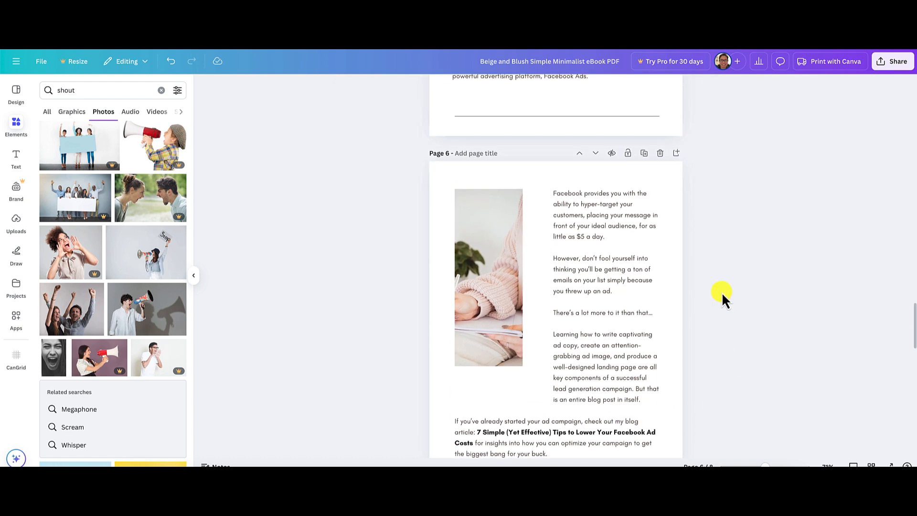
pyautogui.scroll(3, 721, 292)
pyautogui.scroll(-7, 722, 291)
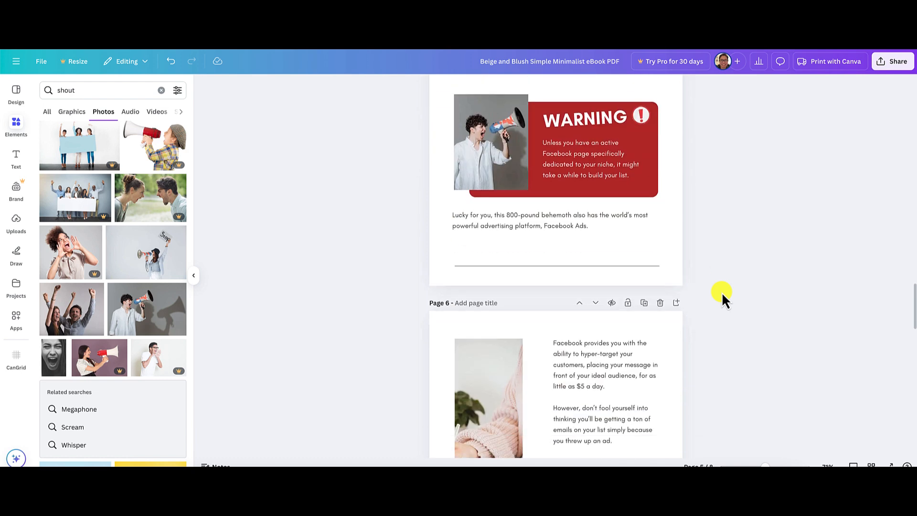
pyautogui.click(481, 226)
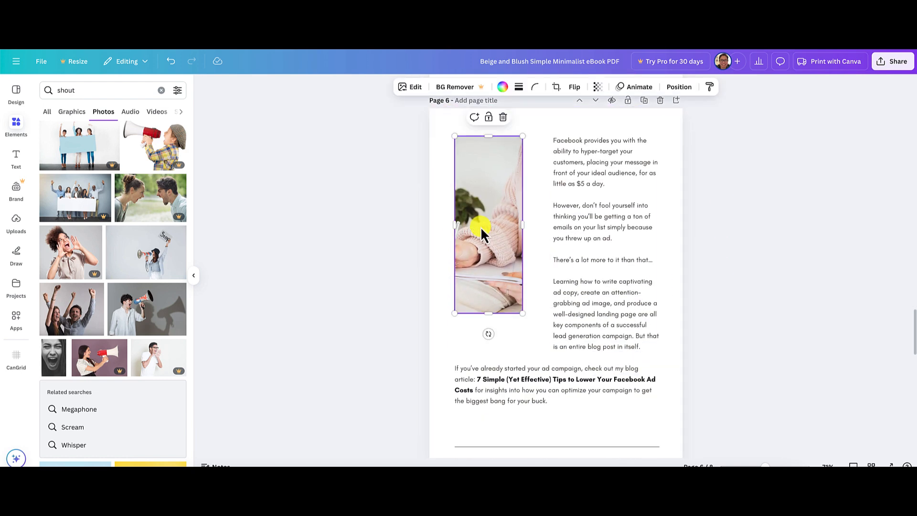
pyautogui.press('Delete')
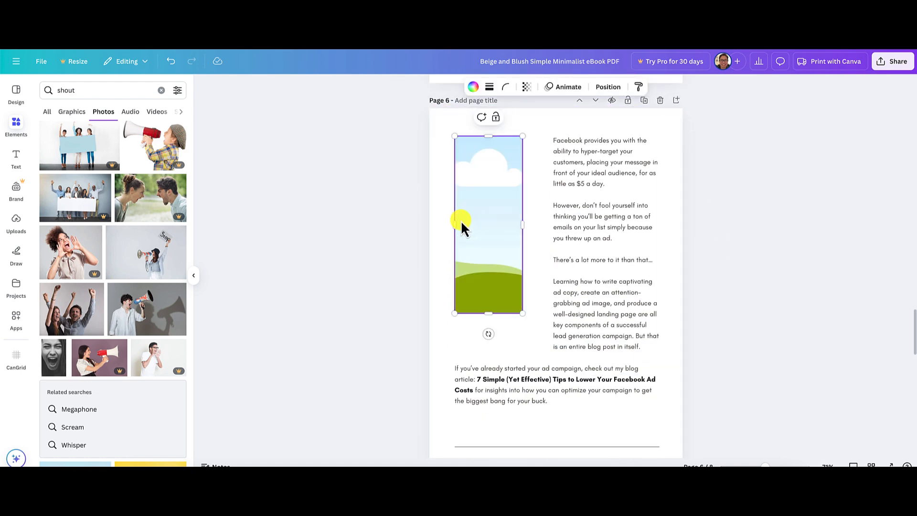
# Search the elements for "inform" and limit the results to photos.
pyautogui.click(161, 91)
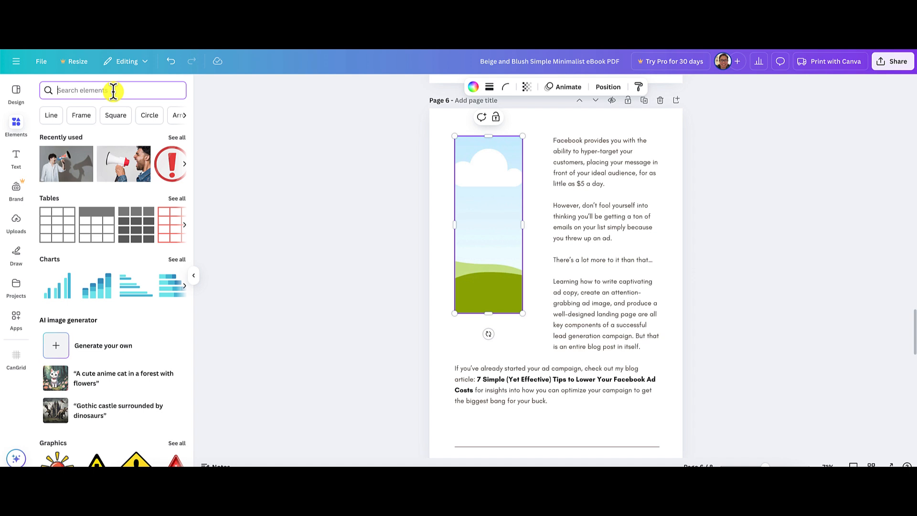
pyautogui.write('inform')
pyautogui.press('Return')
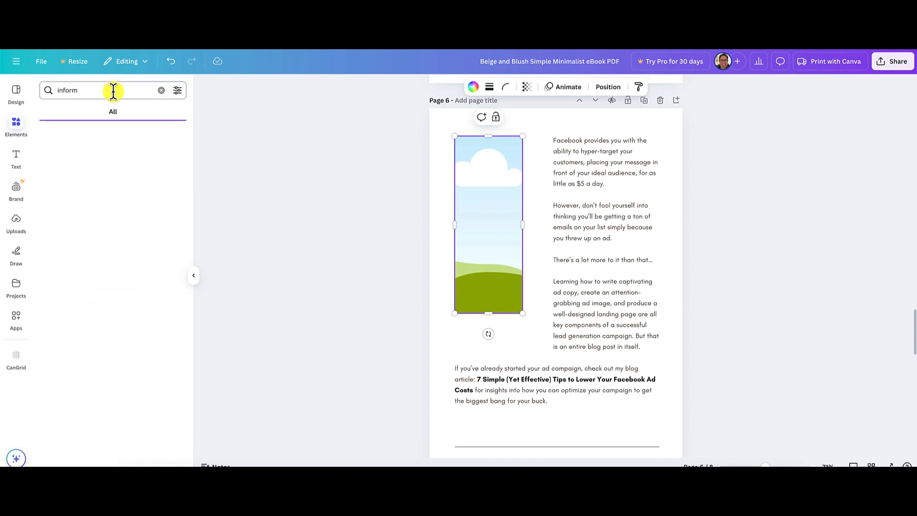
pyautogui.click(106, 113)
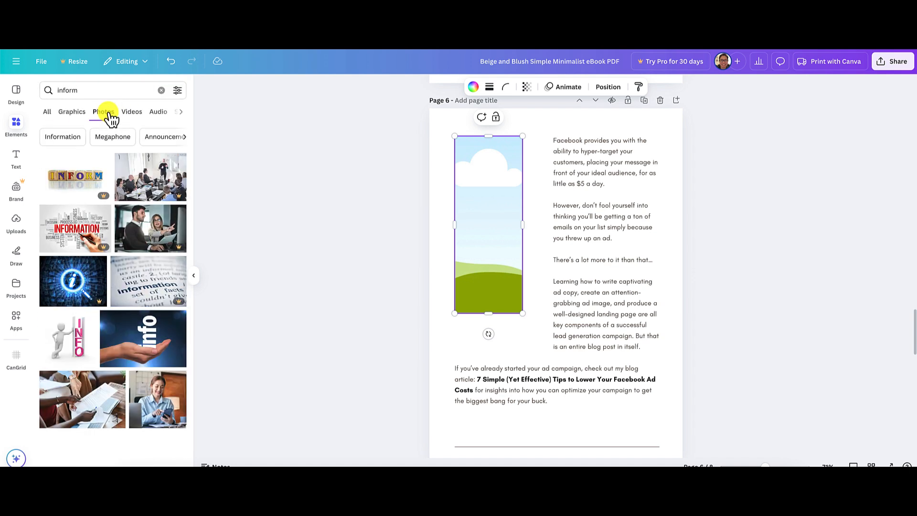
pyautogui.scroll(-4, 151, 267)
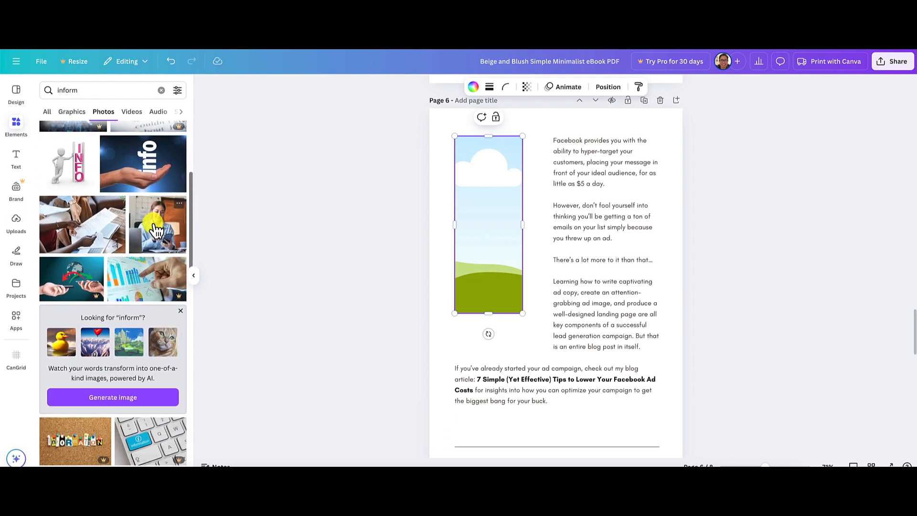
# Add the photo of the smiling woman holding a phone and fit it into page 6's empty frame, centered on her.
pyautogui.click(159, 228)
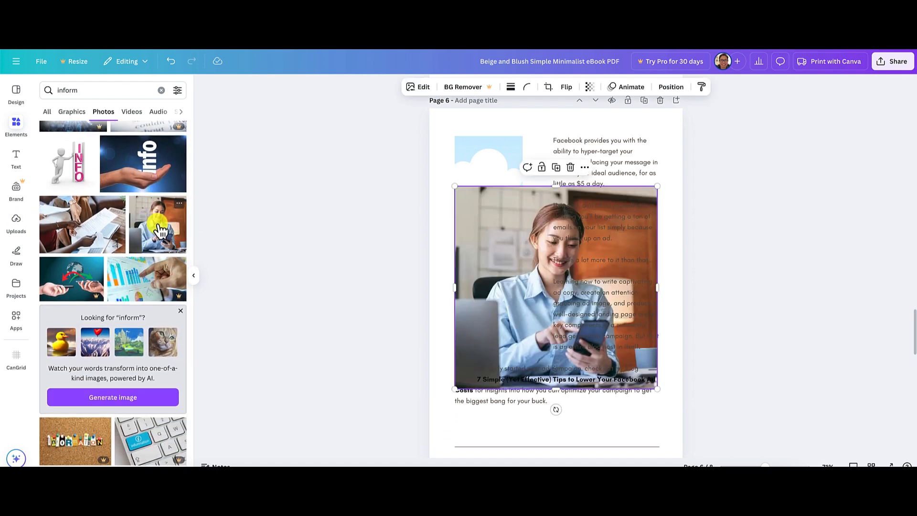
pyautogui.moveTo(512, 239); pyautogui.dragTo(483, 216)
pyautogui.doubleClick(500, 217)
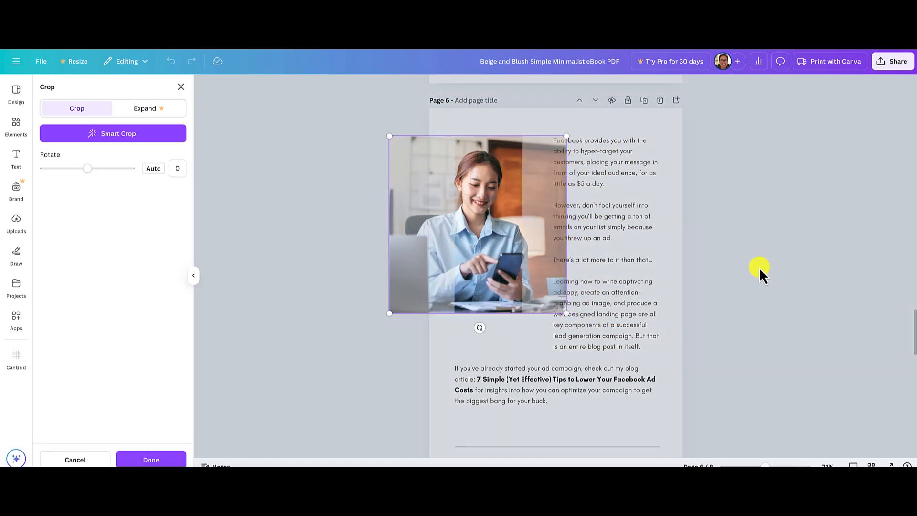
pyautogui.click(794, 276)
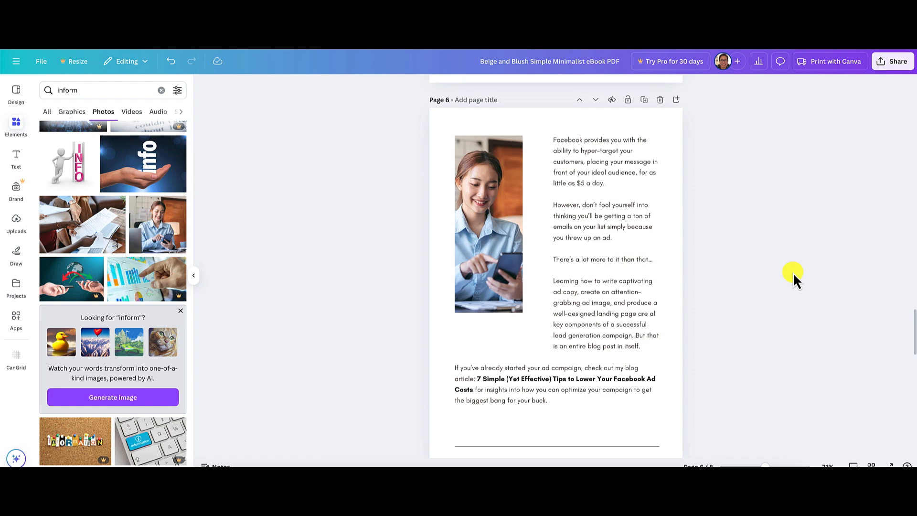
# Review the finished and remaining ebook pages, and read the Next Steps section of the source article.
pyautogui.scroll(-2, 794, 277)
pyautogui.scroll(15, 794, 276)
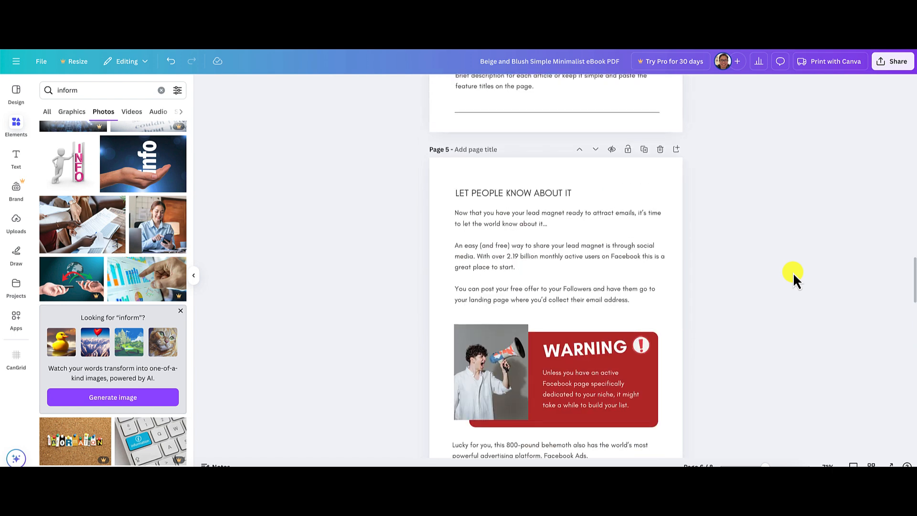
pyautogui.scroll(-14, 793, 272)
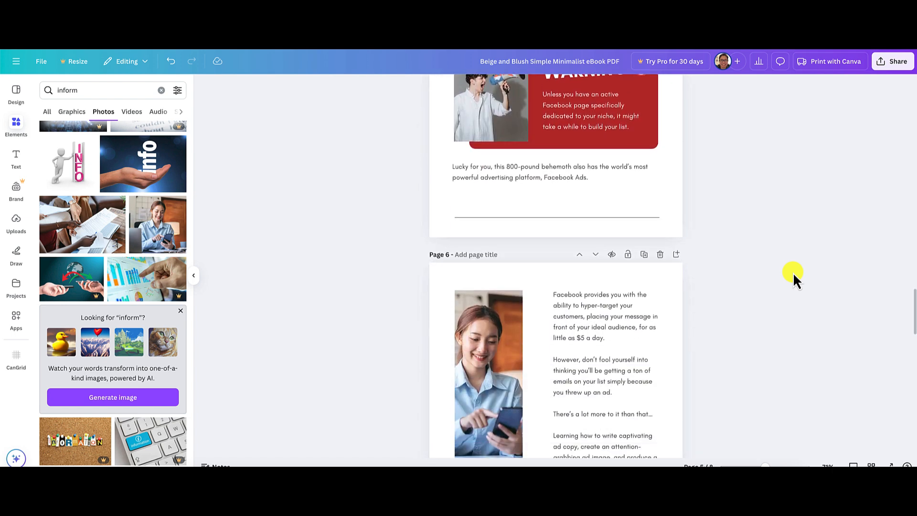
pyautogui.scroll(-4, 793, 273)
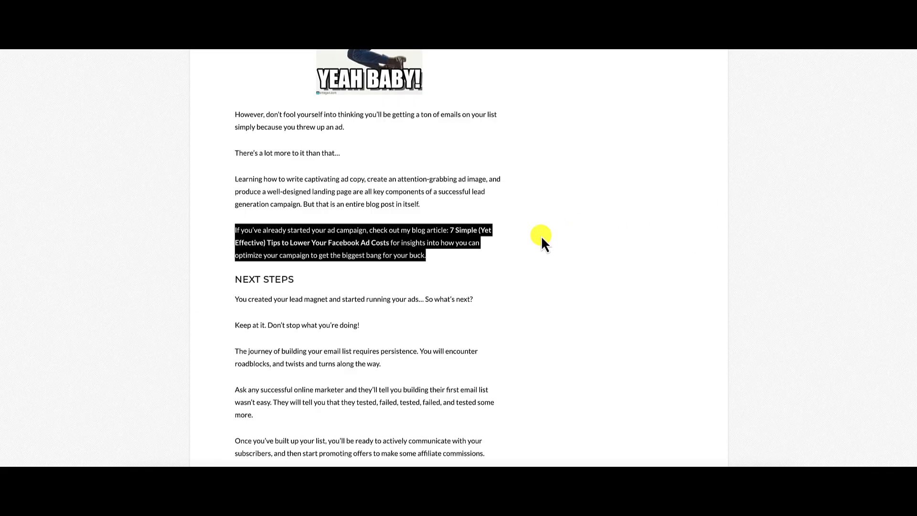
pyautogui.click(494, 262)
pyautogui.scroll(-6, 494, 262)
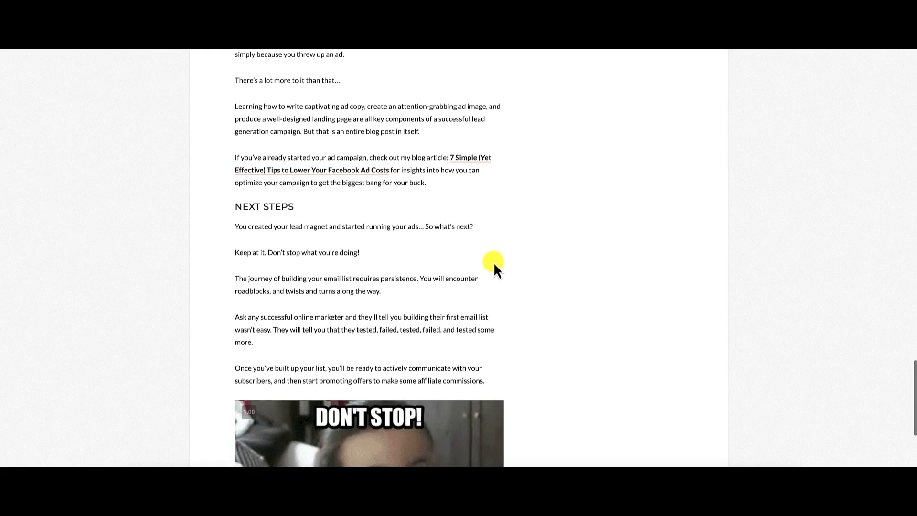
pyautogui.scroll(3, 494, 262)
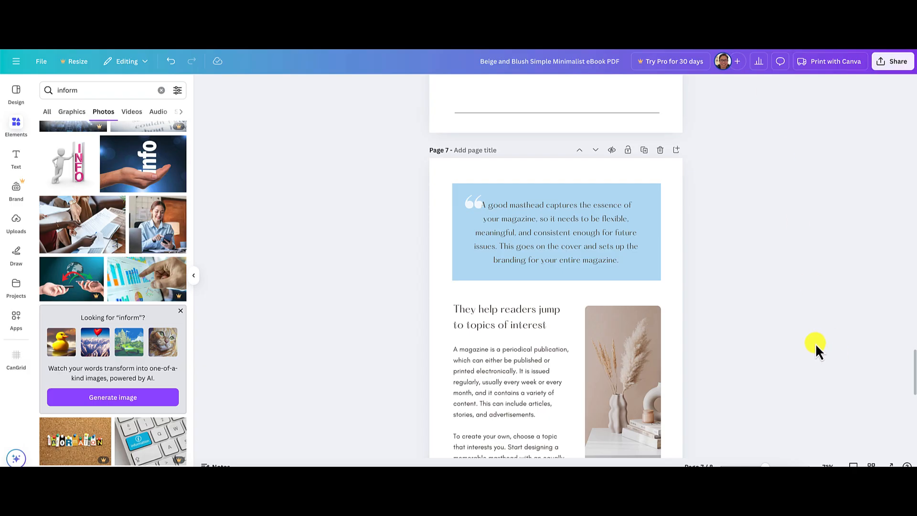
# Delete page 7 with the blue masthead quote and the "They help readers jump to topics of interest" section.
pyautogui.scroll(-8, 815, 343)
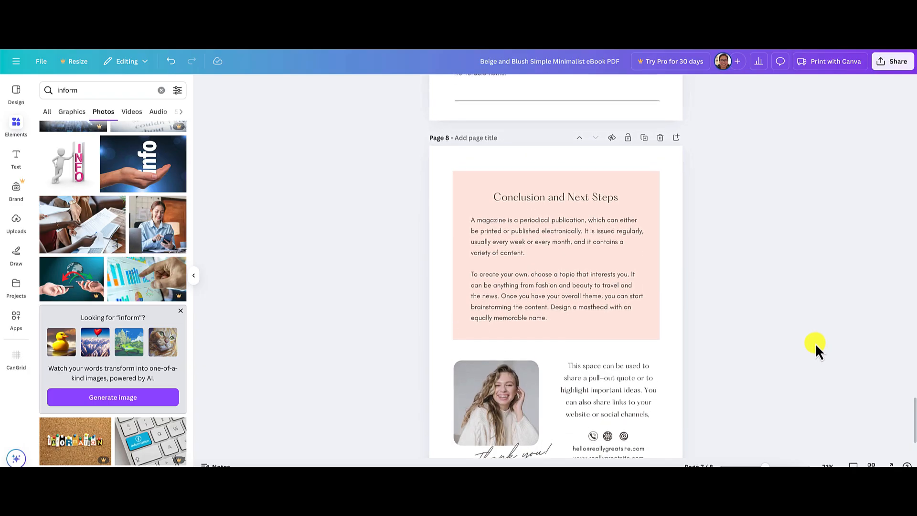
pyautogui.scroll(8, 798, 297)
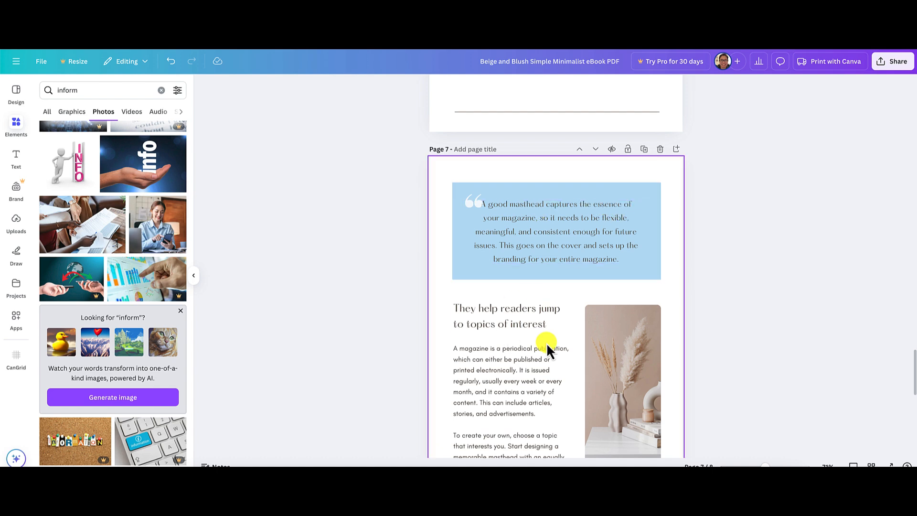
pyautogui.click(661, 149)
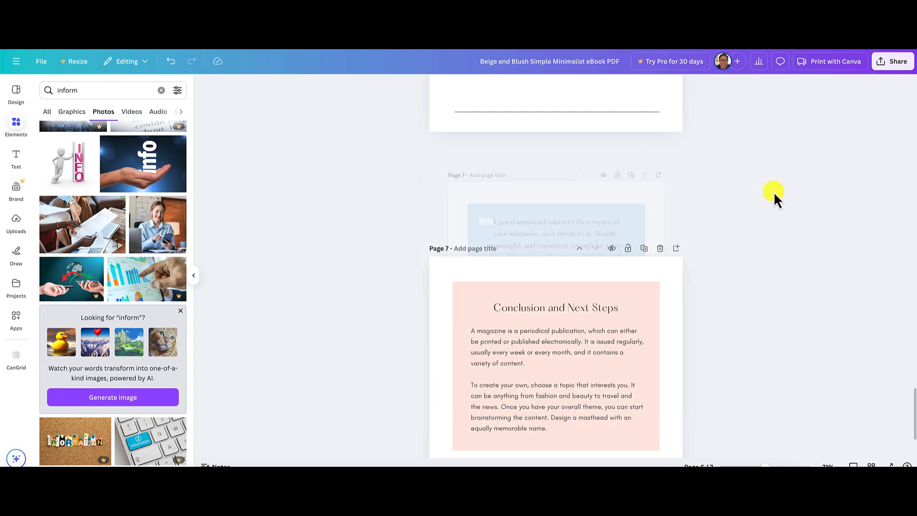
# Replace the "Conclusion and Next Steps" heading on the last page with "NEXT STEPS".
pyautogui.scroll(-2, 811, 219)
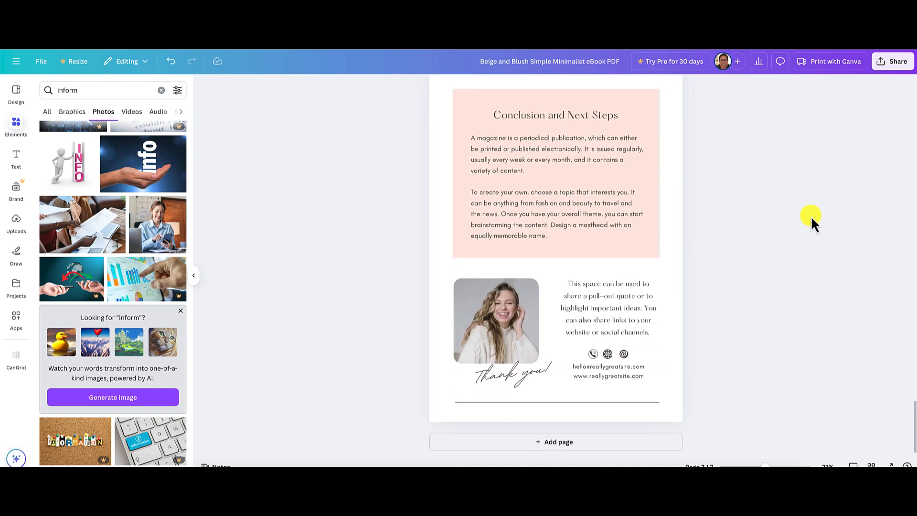
pyautogui.scroll(2, 810, 216)
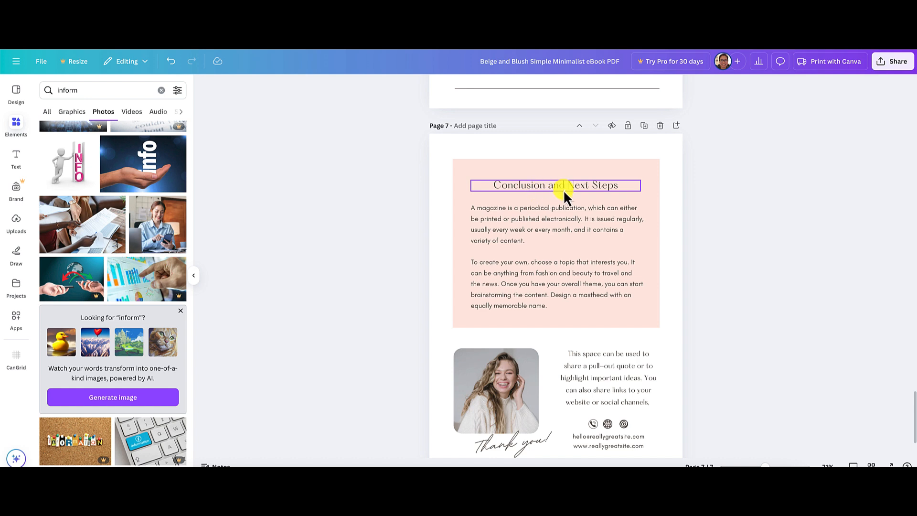
pyautogui.click(544, 186)
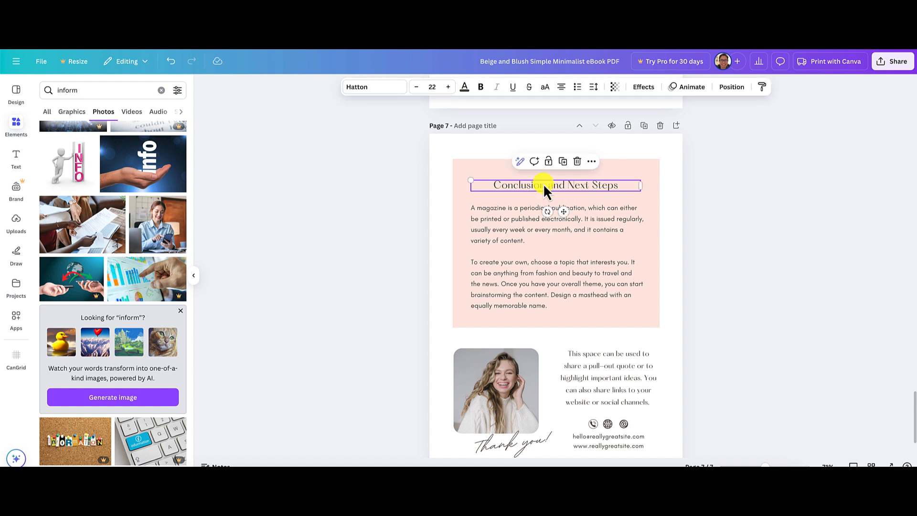
pyautogui.click(544, 186)
pyautogui.write('NEXT STEPS')
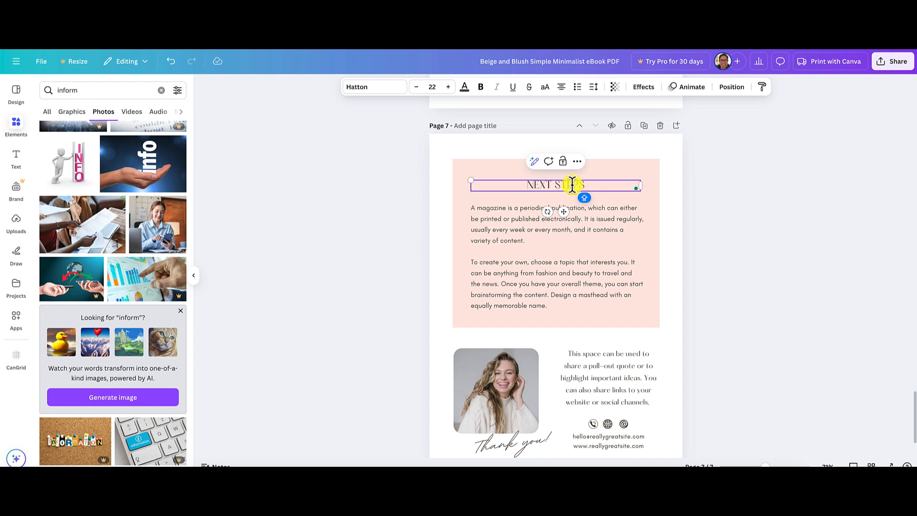
# Set the "NEXT STEPS" heading to the Glacial Indifference font at size 30.
pyautogui.tripleClick(569, 186)
pyautogui.click(384, 91)
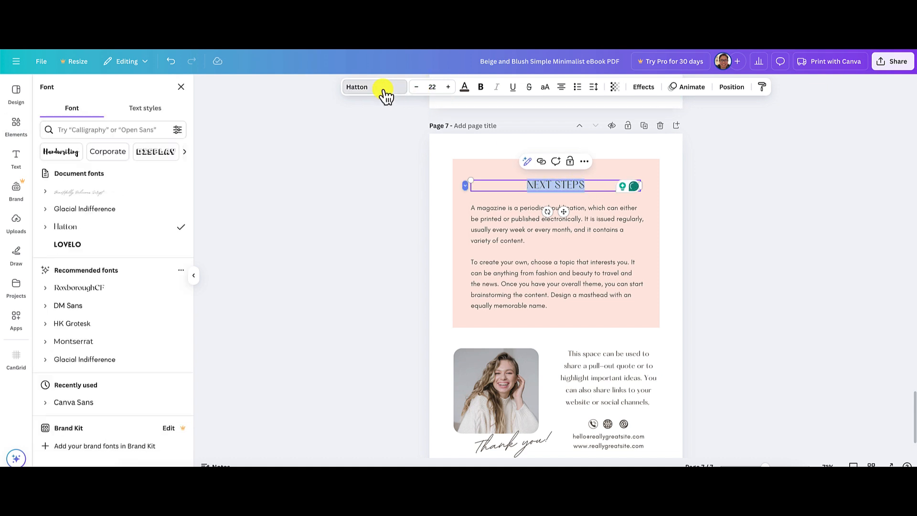
pyautogui.click(105, 211)
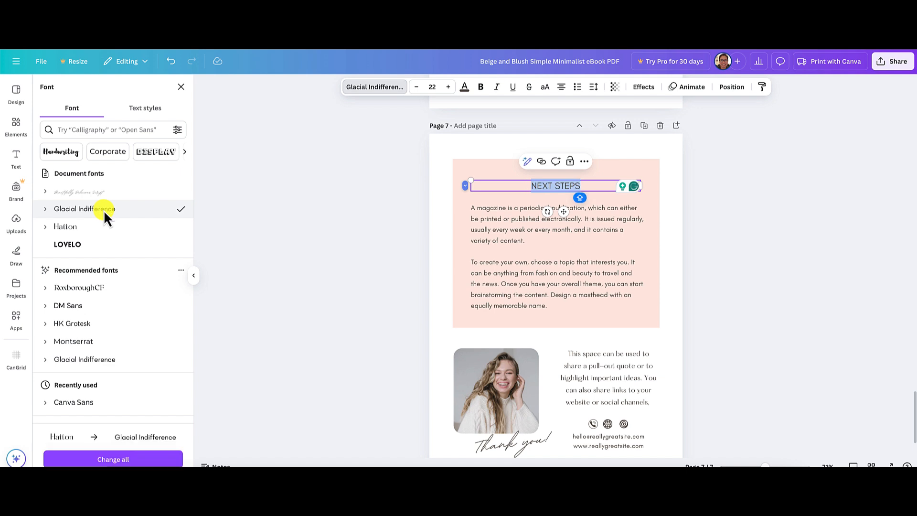
pyautogui.click(449, 87)
pyautogui.click(448, 87)
pyautogui.click(448, 87)
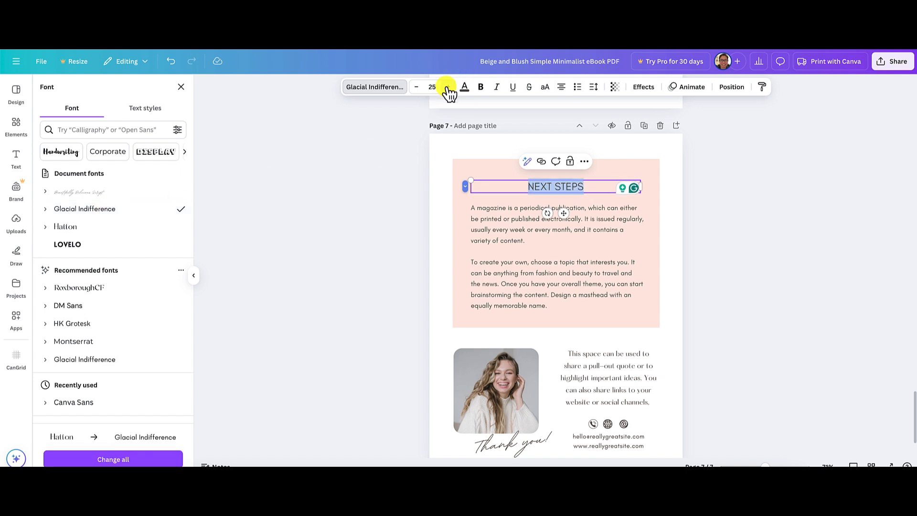
pyautogui.click(448, 87)
pyautogui.click(448, 87)
pyautogui.click(448, 87)
pyautogui.click(448, 87)
pyautogui.click(448, 87)
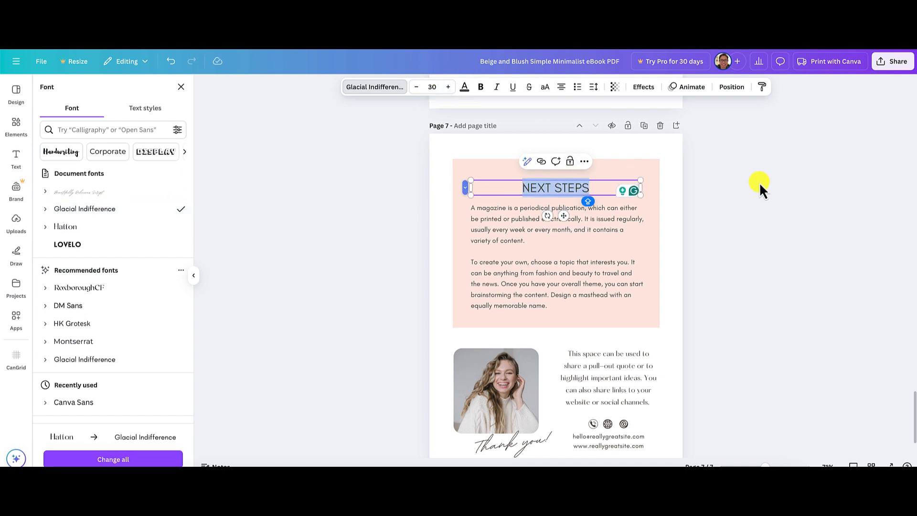
pyautogui.press('Escape')
pyautogui.press('Escape')
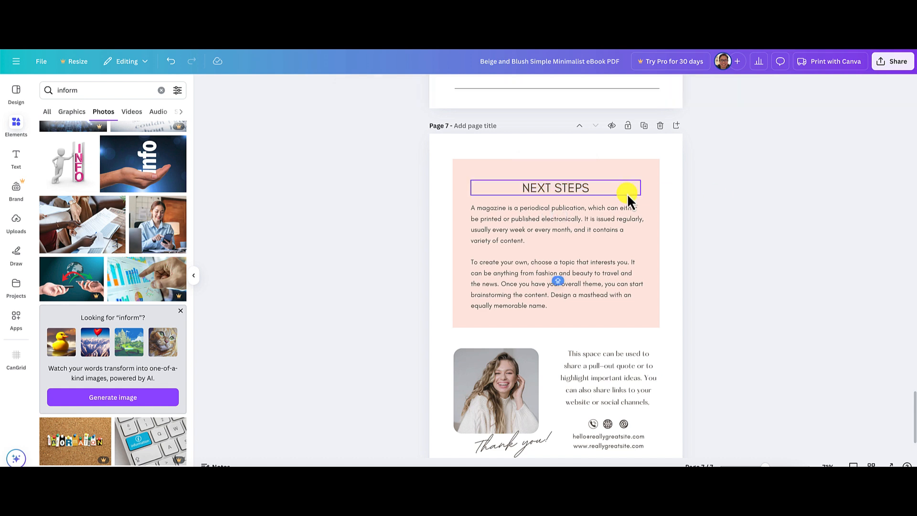
# Move the "NEXT STEPS" heading slightly up to leave space above the body text.
pyautogui.click(587, 190)
pyautogui.moveTo(588, 190); pyautogui.dragTo(589, 180)
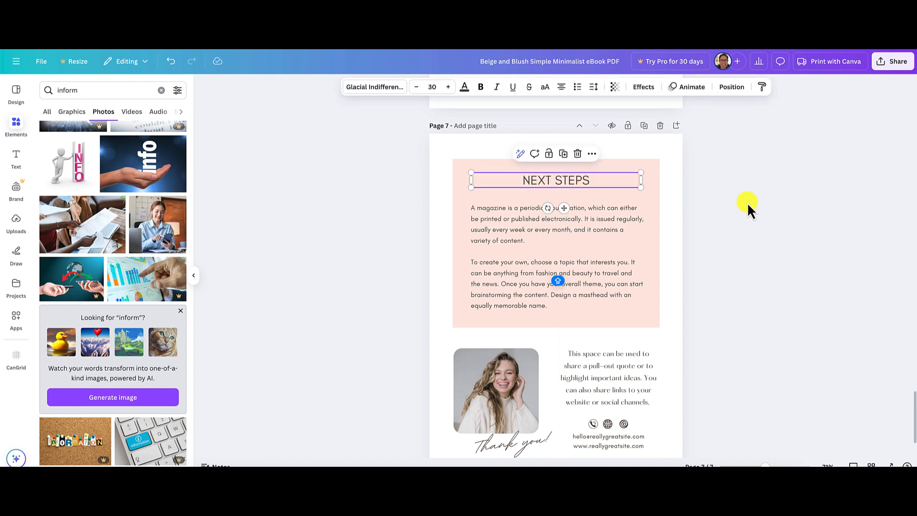
pyautogui.click(747, 202)
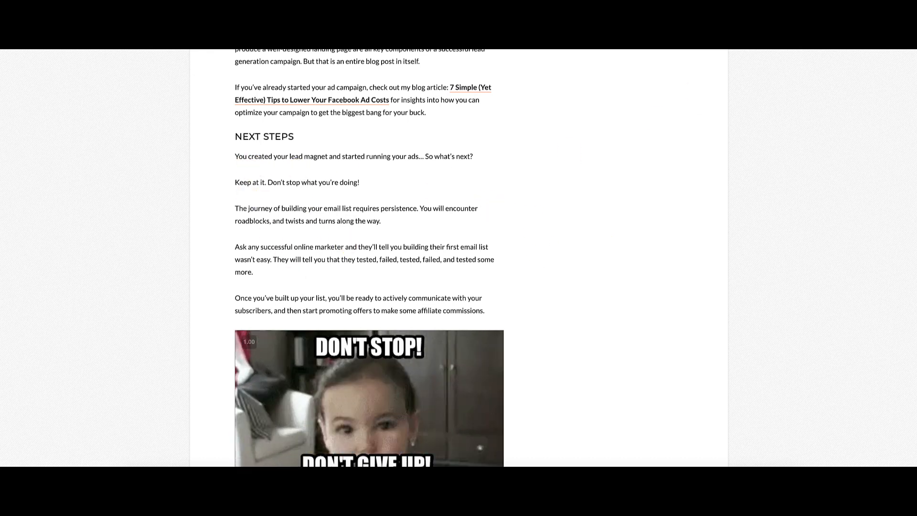
# Copy the article's Next Steps paragraphs and replace the placeholder body text in the last page's pink box with them.
pyautogui.moveTo(236, 157); pyautogui.dragTo(484, 315)
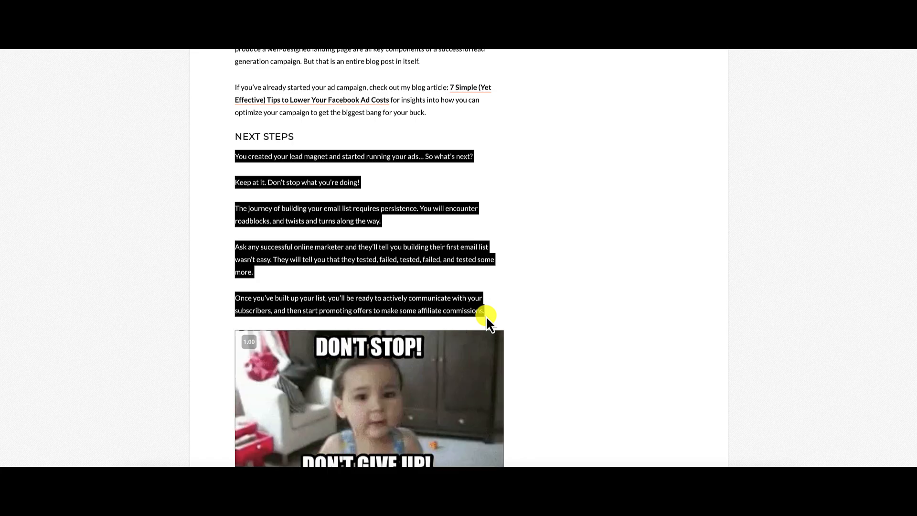
pyautogui.scroll(-3, 596, 311)
pyautogui.scroll(5, 596, 312)
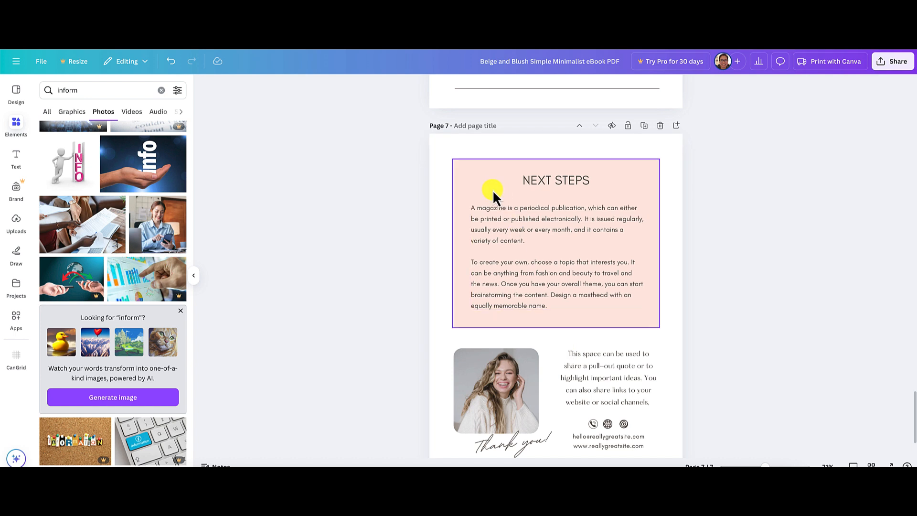
pyautogui.click(521, 237)
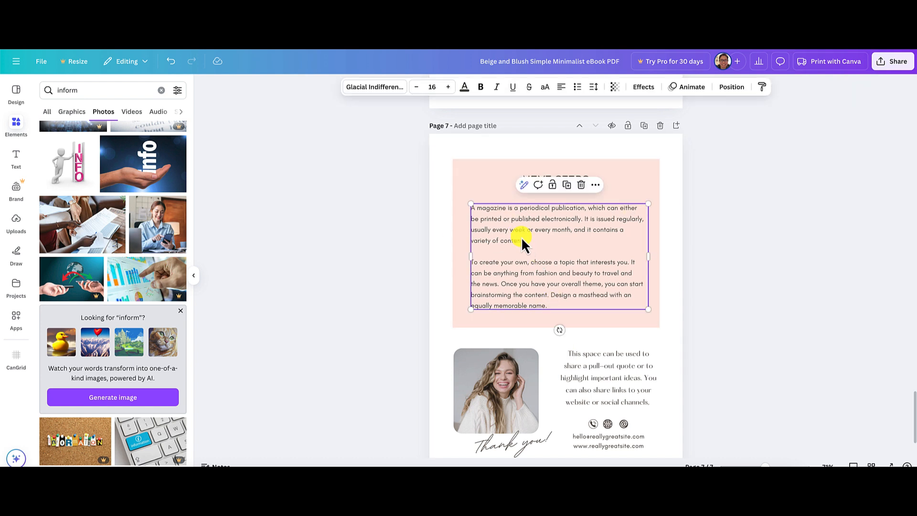
pyautogui.doubleClick(520, 237)
pyautogui.hotkey('ctrl', 'a')
pyautogui.write('You created your lead magnet and started running your ads... So what’s next? Keep at it. Don’t stop what you’re doing! The journey of building your email list requires persistence. You will encounter roadblocks, and twists and turns along the way. Ask any successful online marketer and they’ll tell you building their first email list wasn’t easy. They will tell you that they tested, failed, tested, failed, and tested some more. Once you’ve built up your list, you’ll be ready to actively communicate with your subscribers, and then start promoting offers to make some affiliate commissions.')
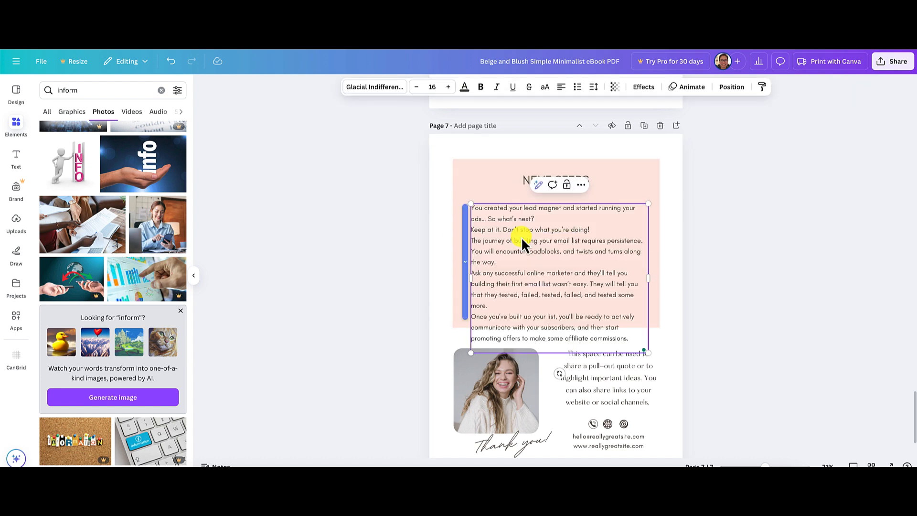
pyautogui.click(729, 234)
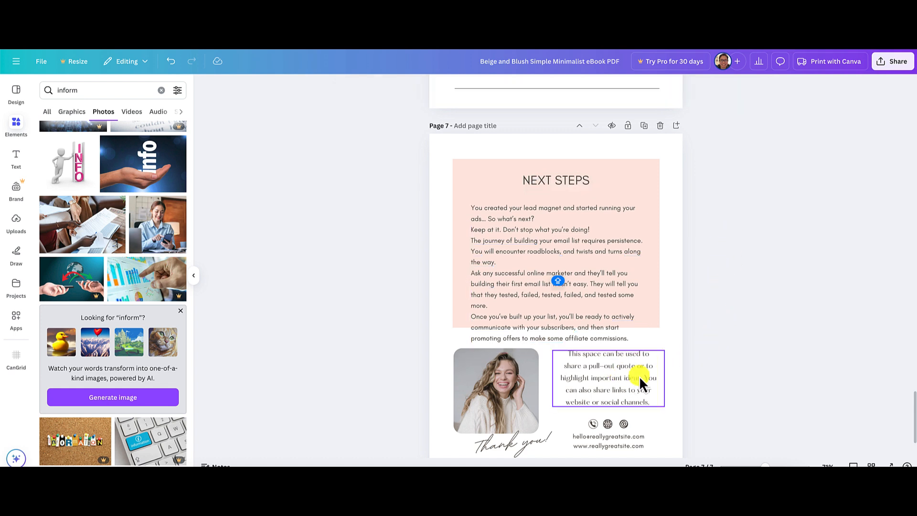
pyautogui.click(480, 373)
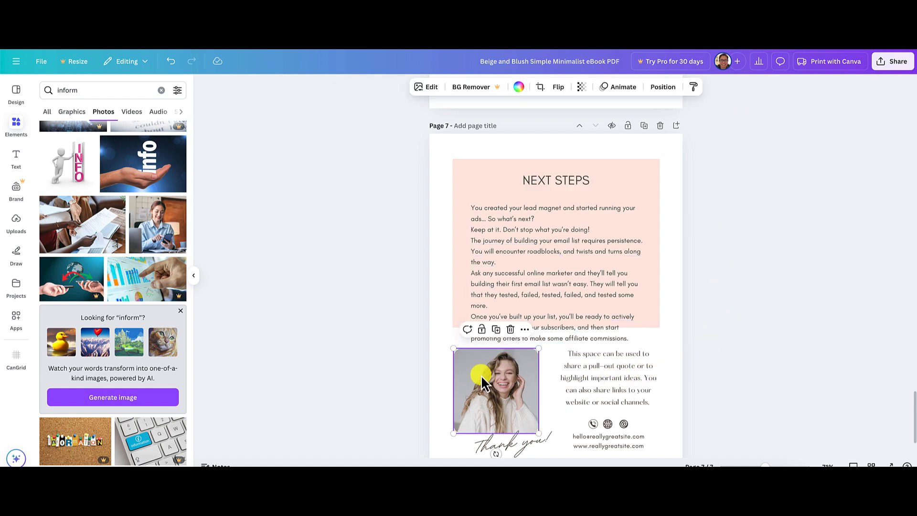
pyautogui.click(612, 376)
pyautogui.click(719, 381)
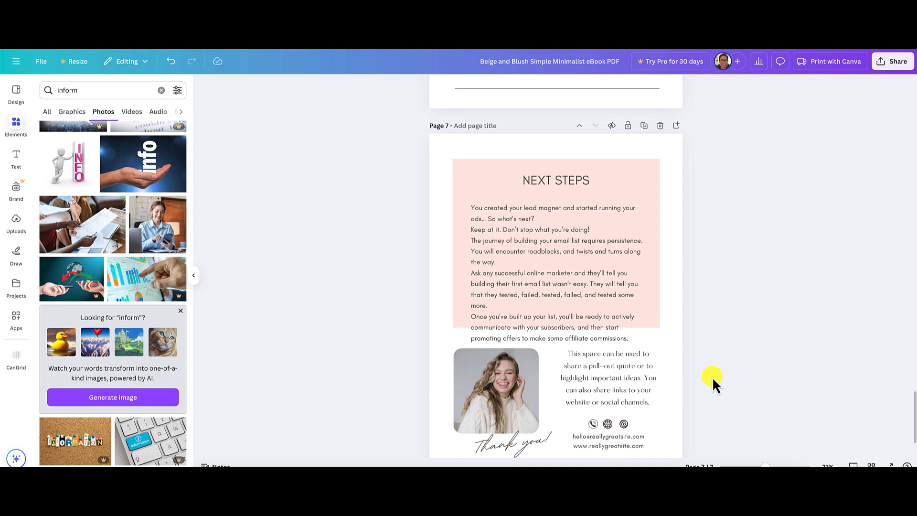
# Move the body text and the "NEXT STEPS" heading up to fit inside the pink box.
pyautogui.moveTo(567, 226); pyautogui.dragTo(567, 218)
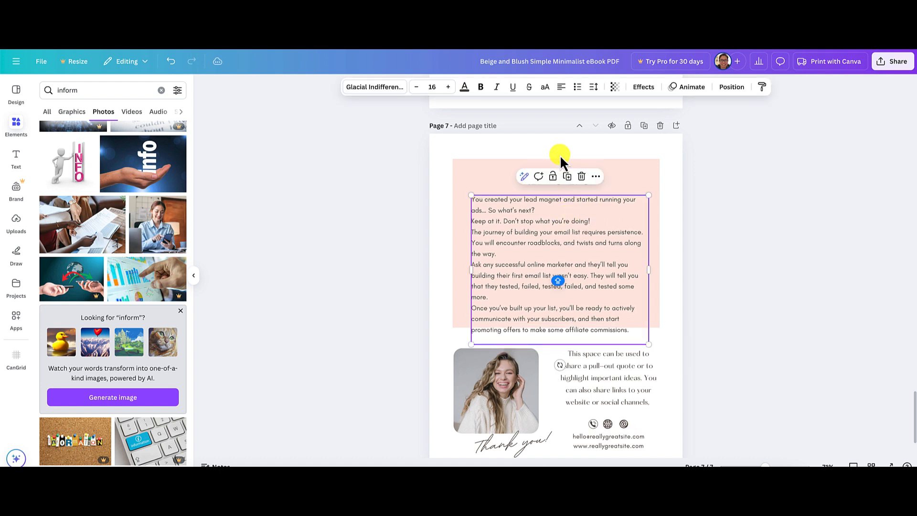
pyautogui.click(710, 185)
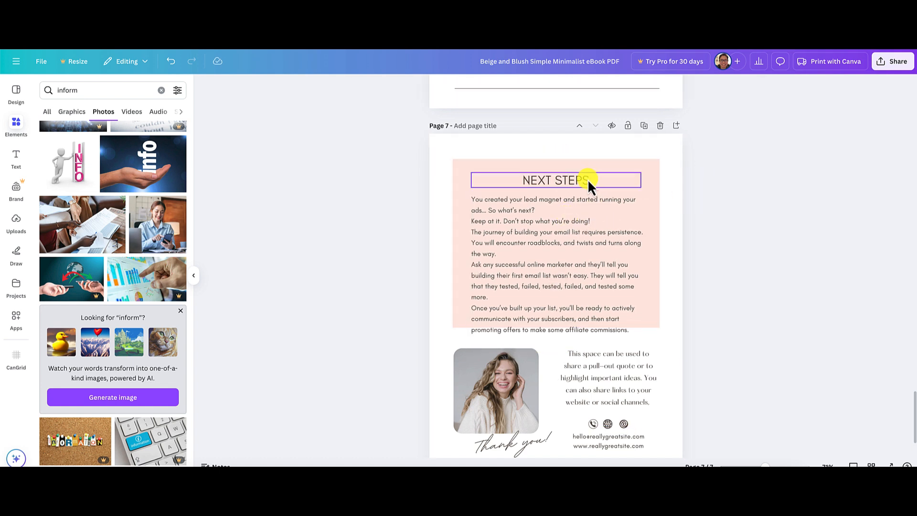
pyautogui.click(587, 179)
pyautogui.click(715, 252)
pyautogui.moveTo(589, 245); pyautogui.dragTo(588, 238)
pyautogui.click(714, 295)
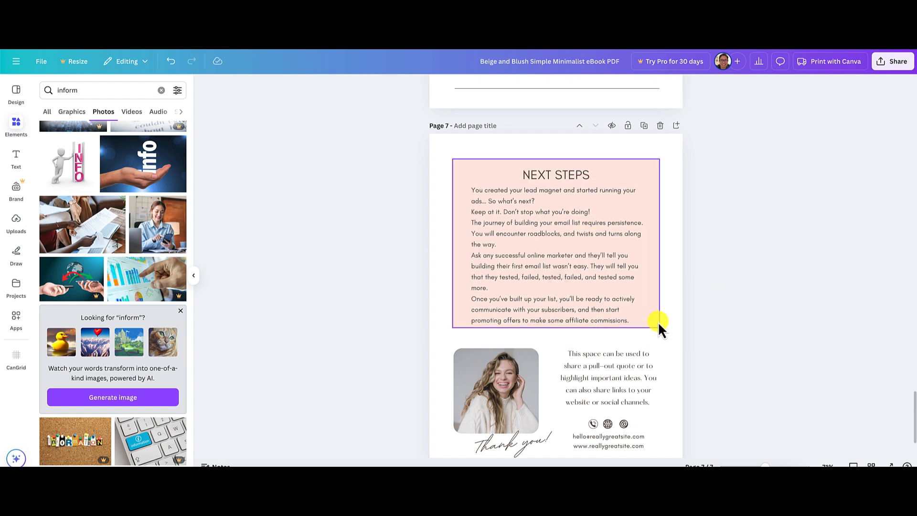
# Extend the pink box's lower edge slightly downward beneath the last line of body text.
pyautogui.click(658, 322)
pyautogui.moveTo(557, 331); pyautogui.dragTo(557, 335)
pyautogui.click(780, 311)
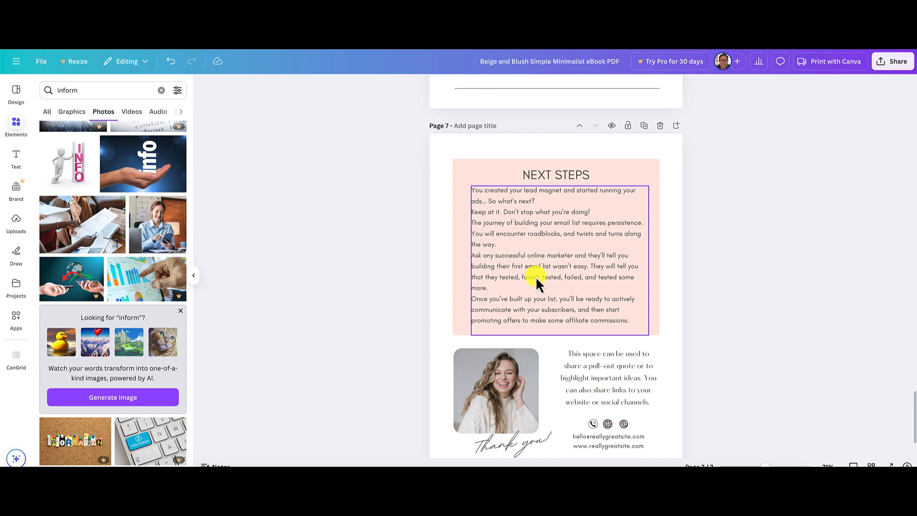
# Insert blank lines in the body text after "So what's next?", after "along the way." and after "tested some more.".
pyautogui.click(548, 199)
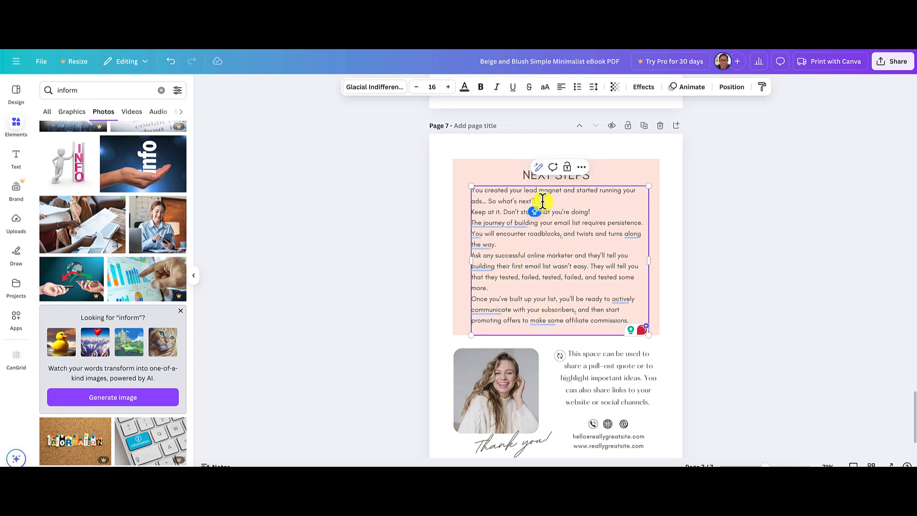
pyautogui.press('Return')
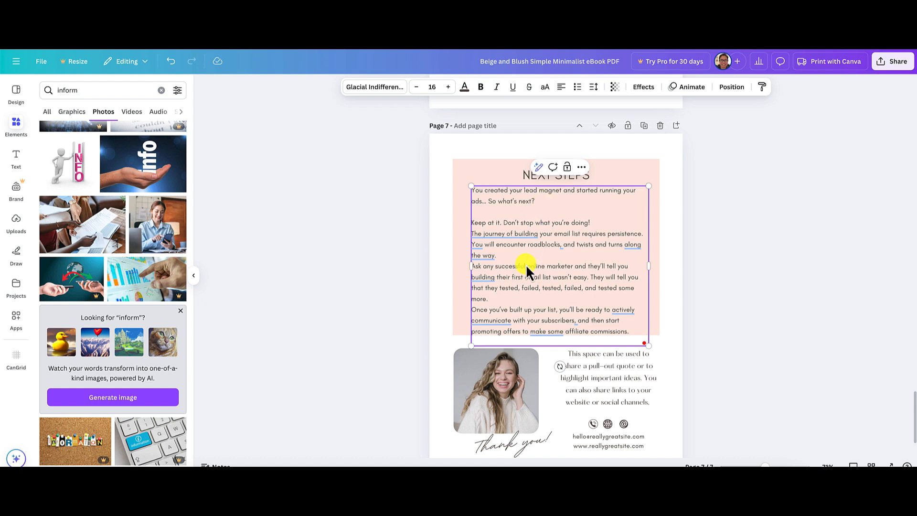
pyautogui.press('Return')
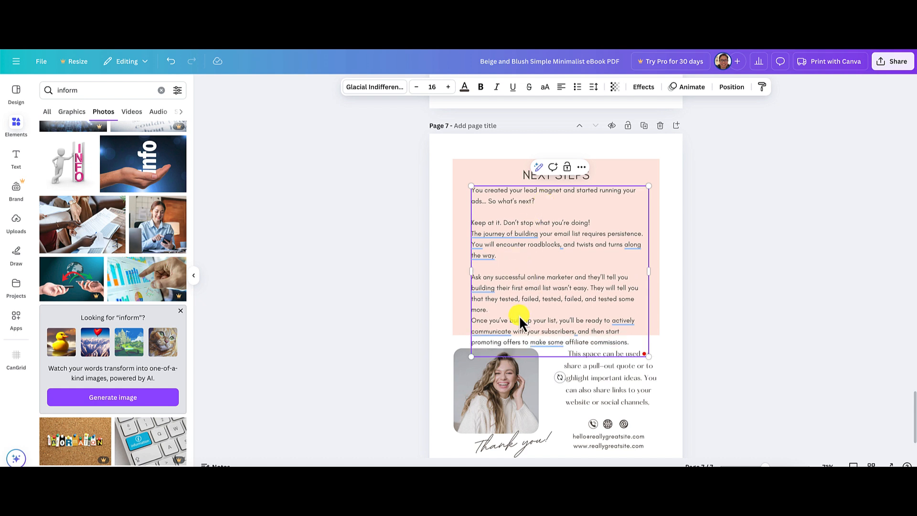
pyautogui.press('Return')
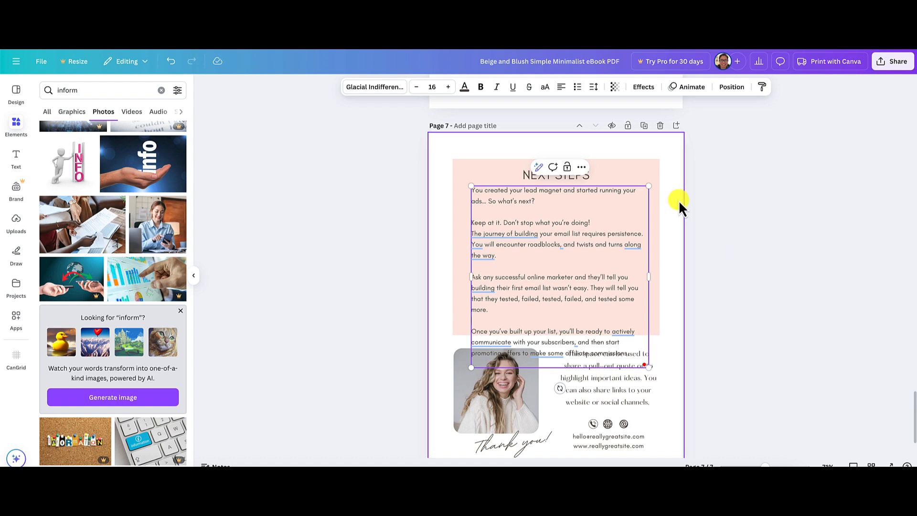
pyautogui.click(784, 385)
# Delete the "Thank you!" signature and move the woman's photo down to just above the page's bottom line.
pyautogui.scroll(-3, 785, 386)
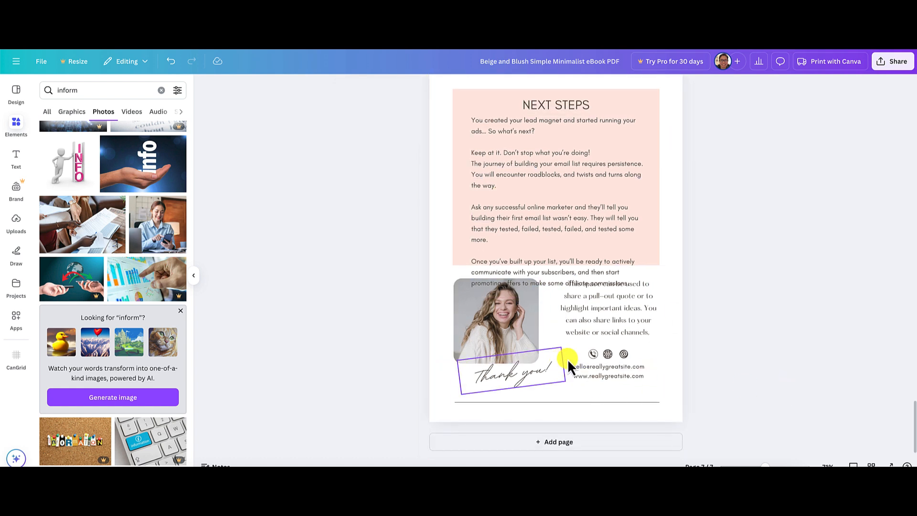
pyautogui.click(503, 376)
pyautogui.press('Delete')
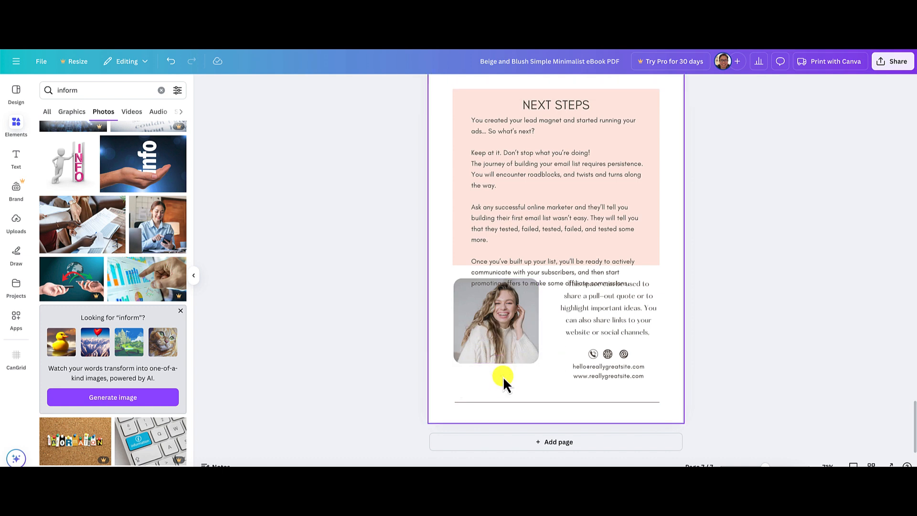
pyautogui.moveTo(508, 334); pyautogui.dragTo(510, 361)
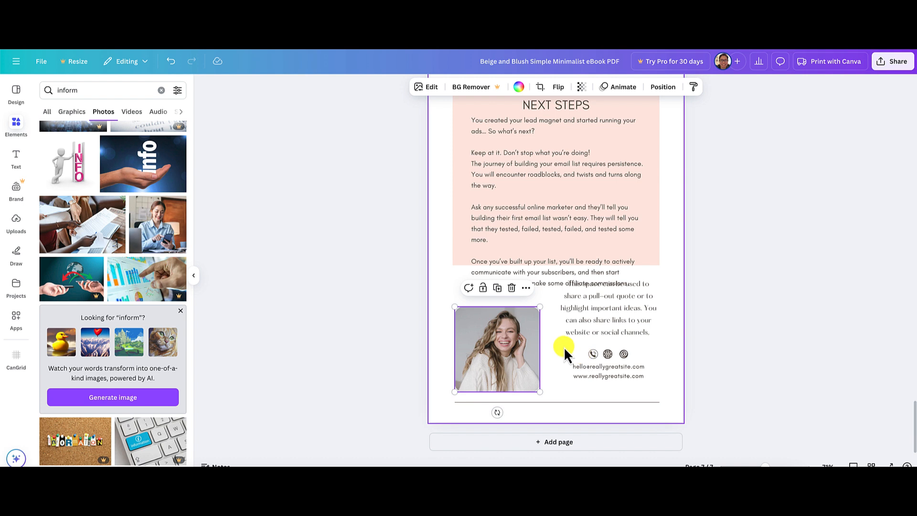
# Move the contact icons, contact lines and placeholder paragraph beside the photo down, clear of the body text.
pyautogui.moveTo(563, 345); pyautogui.dragTo(628, 387)
pyautogui.click(730, 341)
pyautogui.click(631, 320)
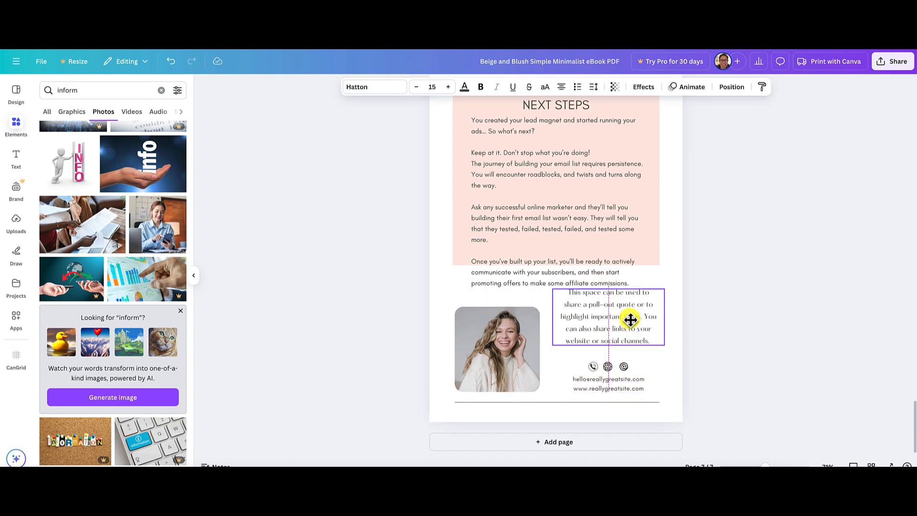
pyautogui.moveTo(631, 320); pyautogui.dragTo(630, 327)
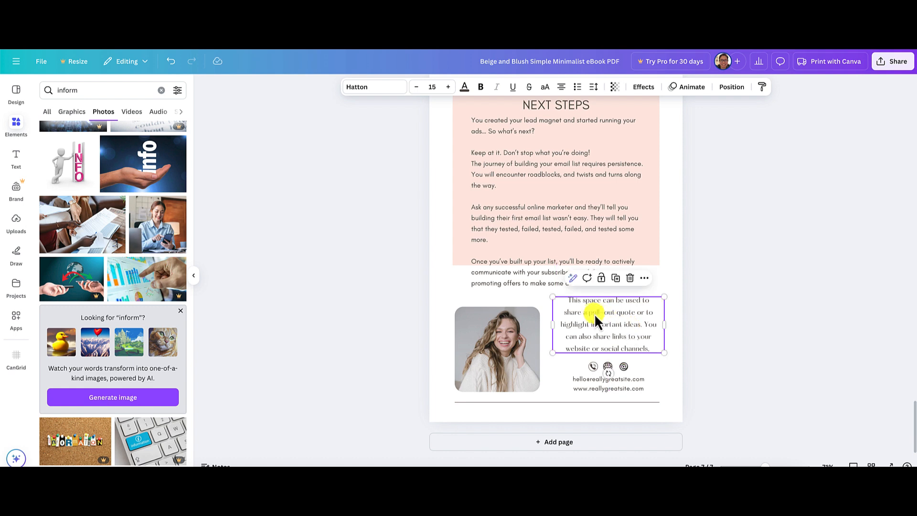
# Replace the placeholder paragraph beside the photo with "If you have any questions, please contact me via email or by visiting my website. Thank you!".
pyautogui.doubleClick(600, 317)
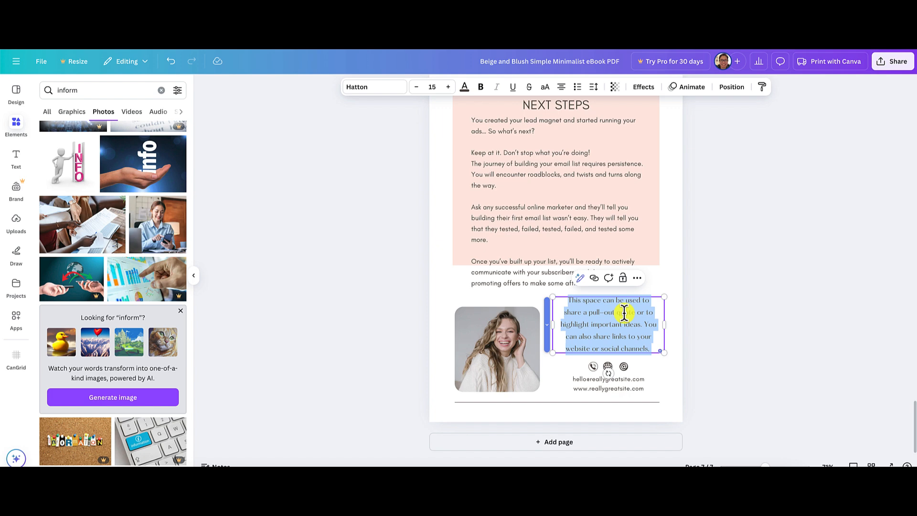
pyautogui.click(684, 324)
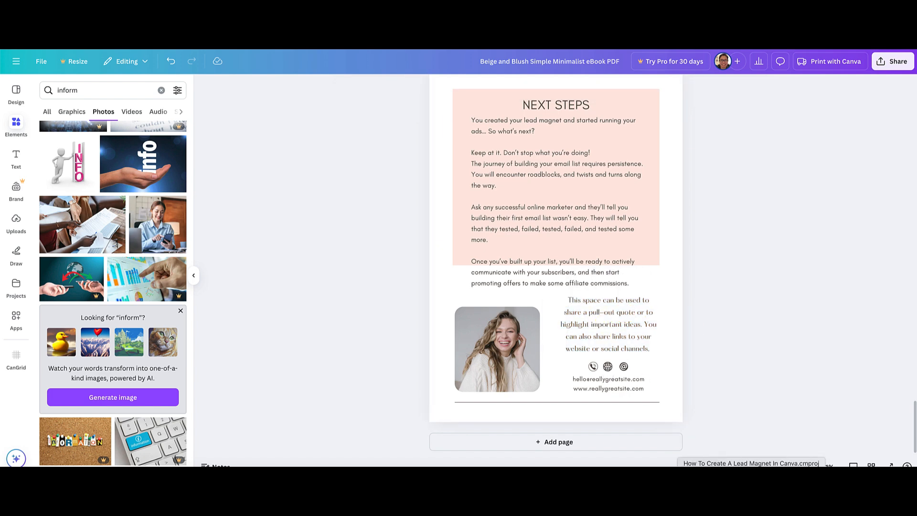
pyautogui.moveTo(769, 465); pyautogui.dragTo(778, 467)
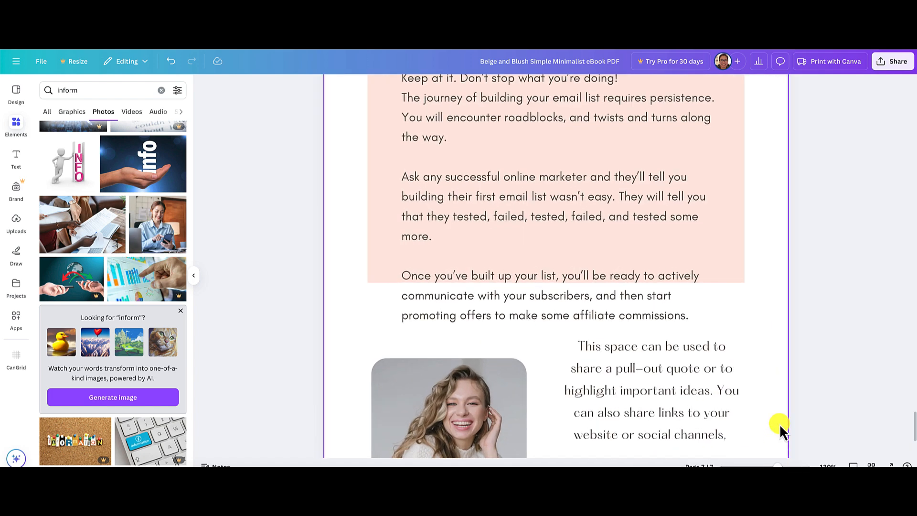
pyautogui.scroll(-3, 781, 423)
pyautogui.tripleClick(618, 264)
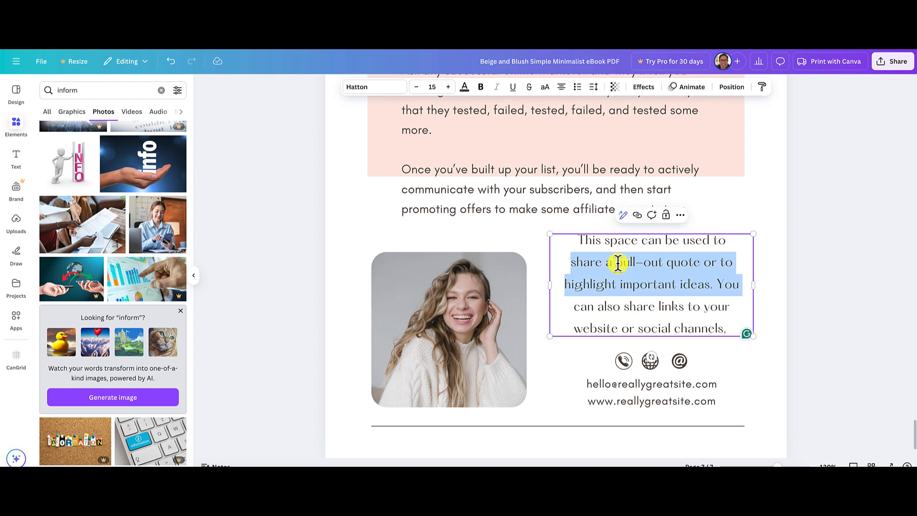
pyautogui.hotkey('ctrl', 'a')
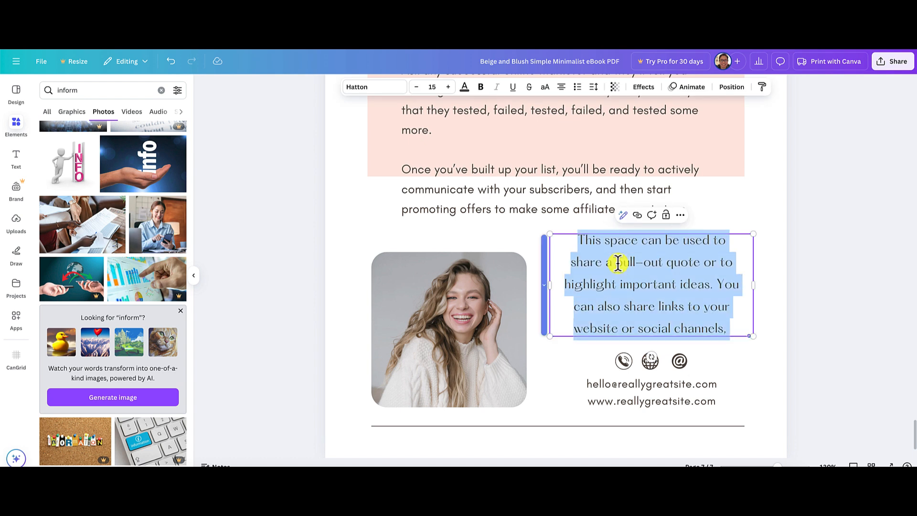
pyautogui.write('If you hav')
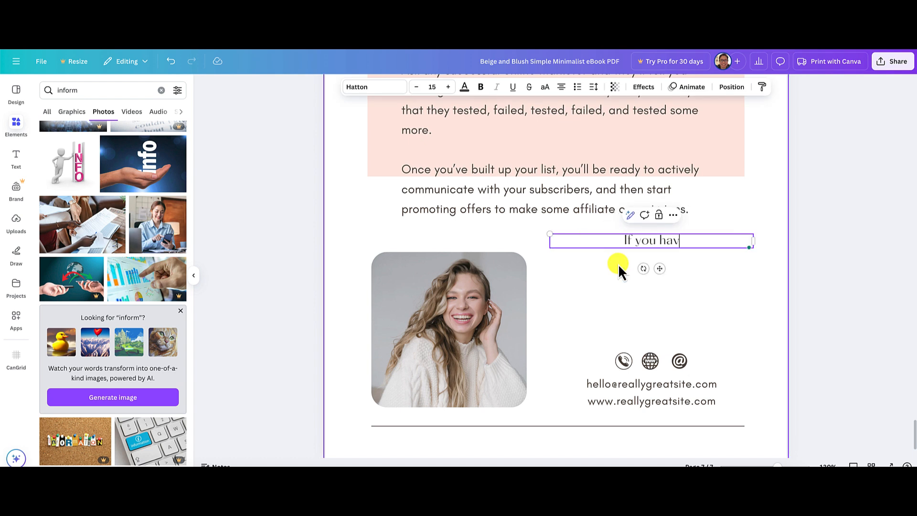
pyautogui.write('e any questi')
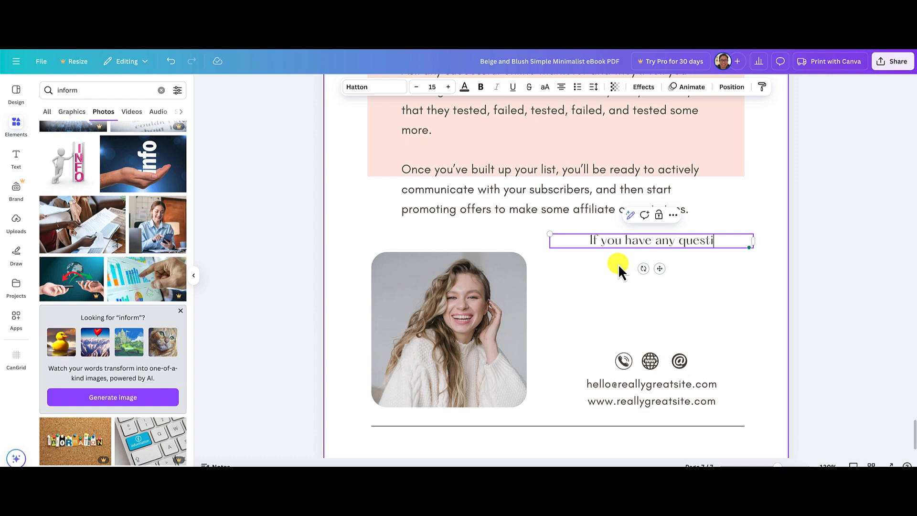
pyautogui.write('ons, please con')
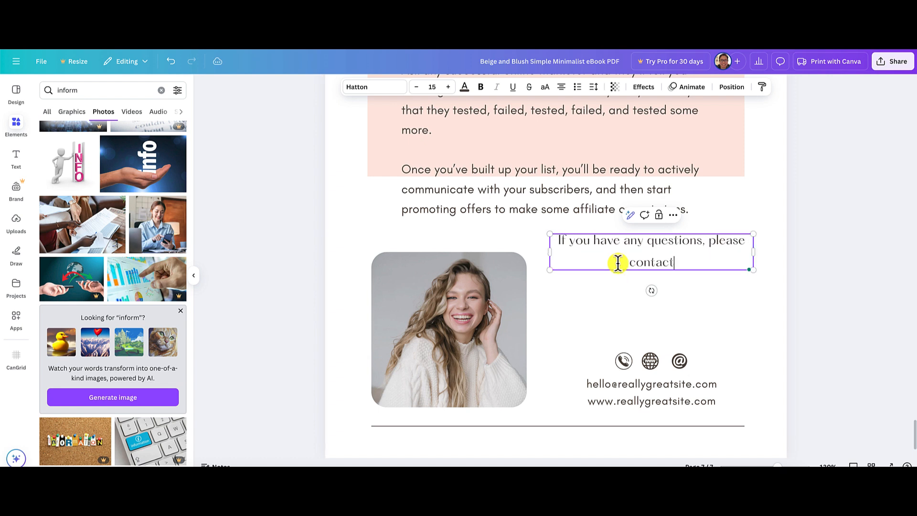
pyautogui.write('tact me via email')
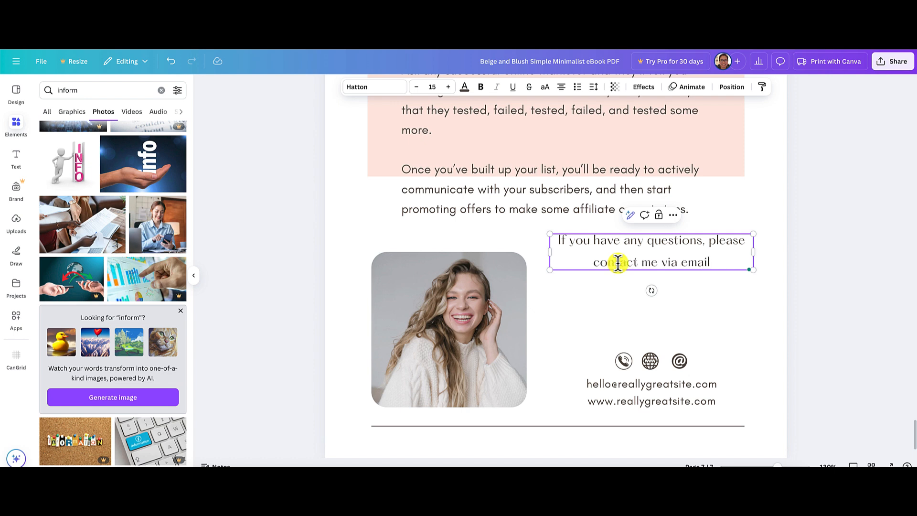
pyautogui.write('or')
pyautogui.press('BackSpace')
pyautogui.press('BackSpace')
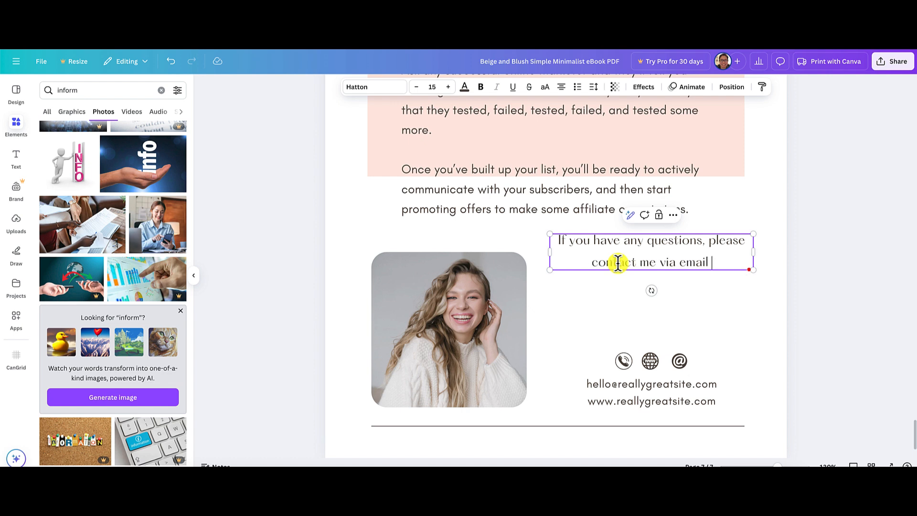
pyautogui.write('or b')
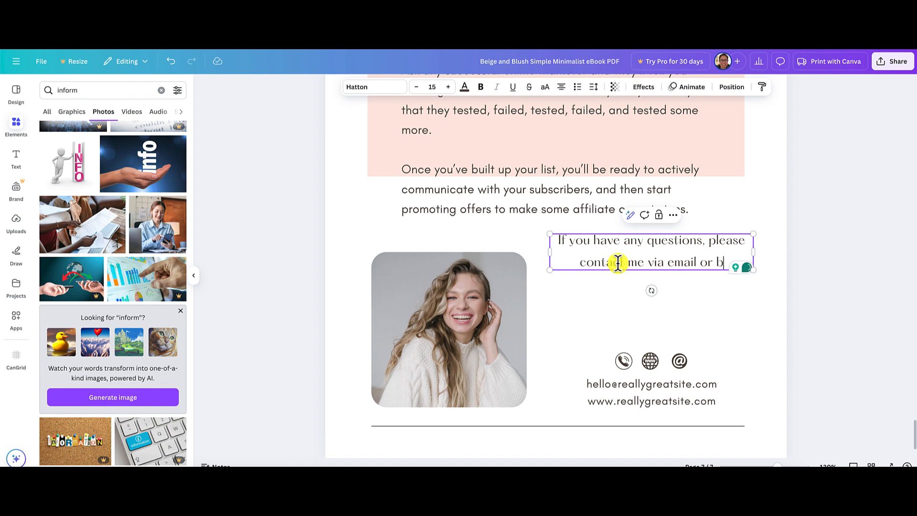
pyautogui.write('y visiting ')
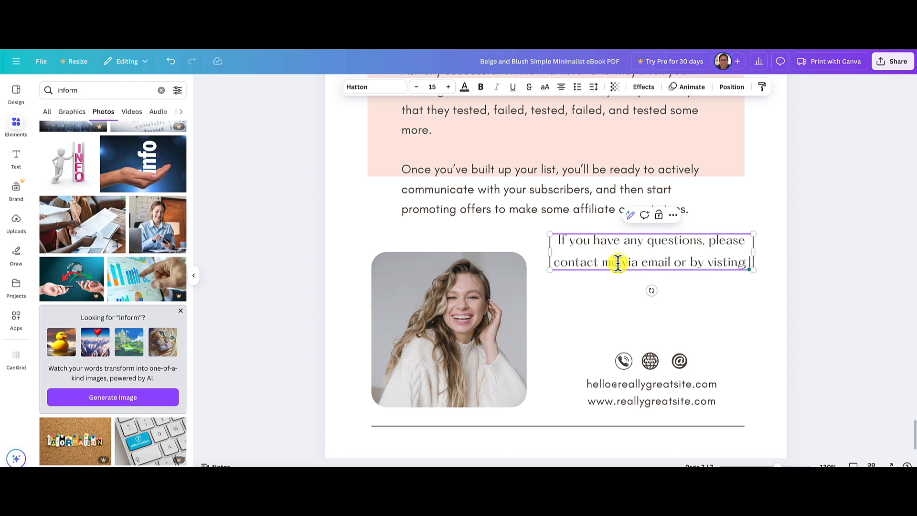
pyautogui.write('my website')
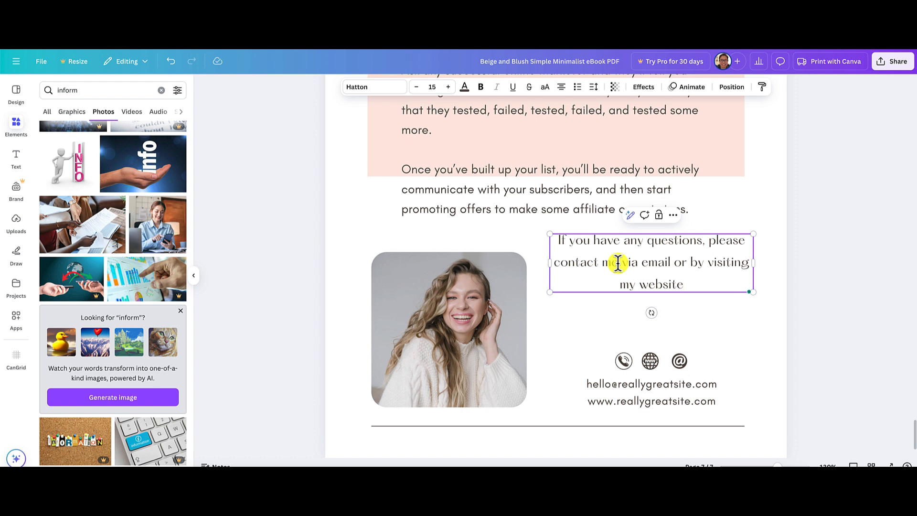
pyautogui.write('.')
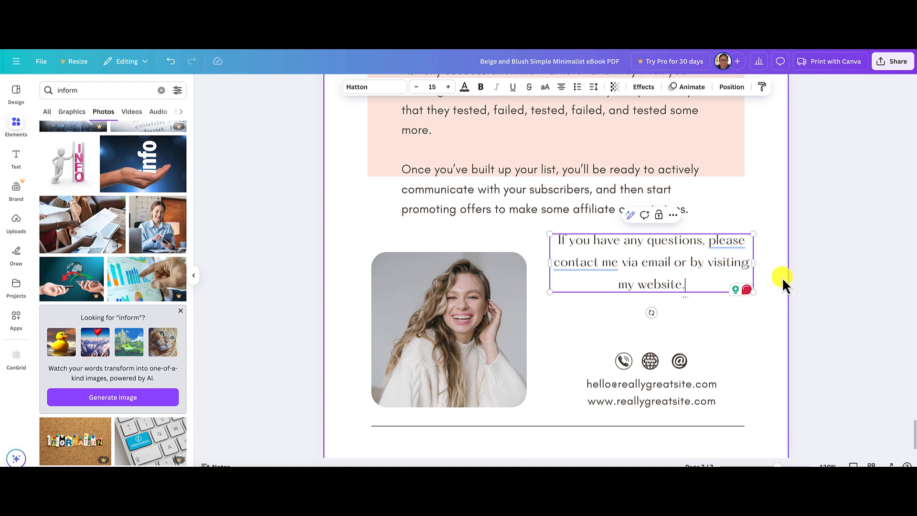
pyautogui.write(' Thank you!')
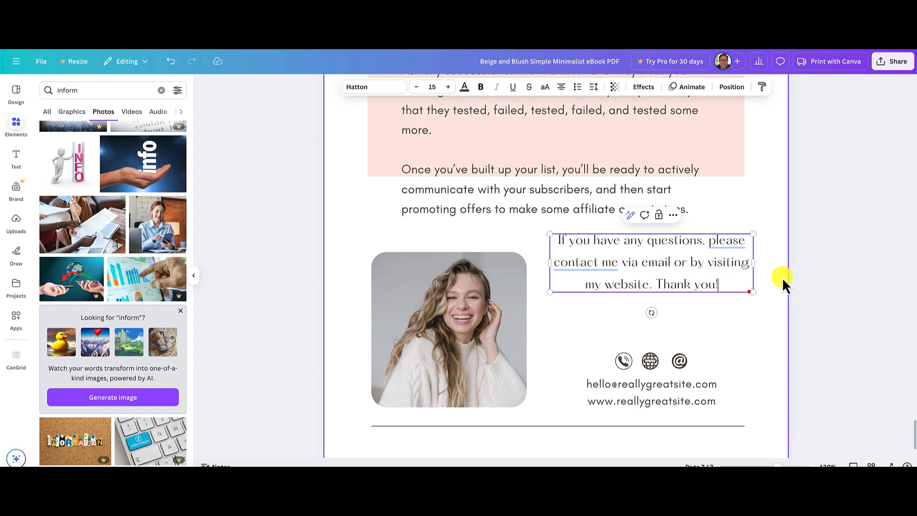
pyautogui.click(834, 290)
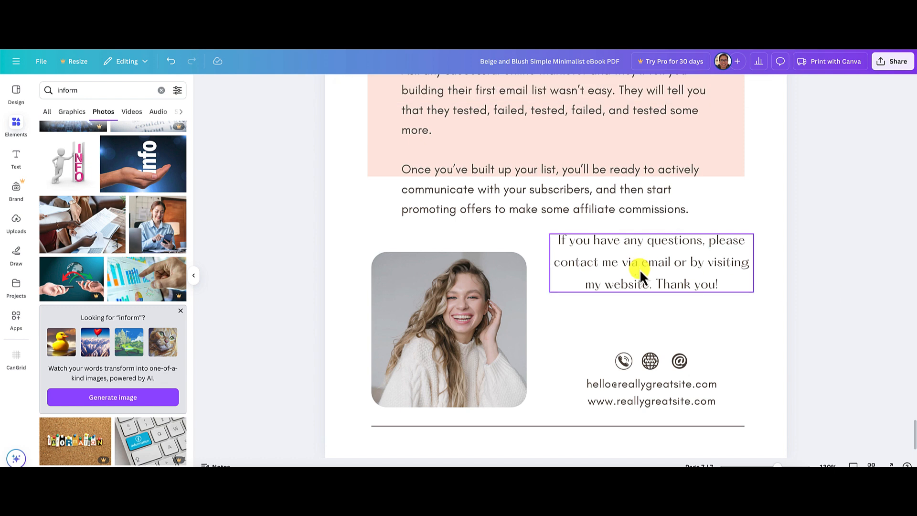
# Delete the phone icon and space out the contact paragraph, the two remaining icons and the email line beside the photo.
pyautogui.moveTo(639, 267); pyautogui.dragTo(640, 302)
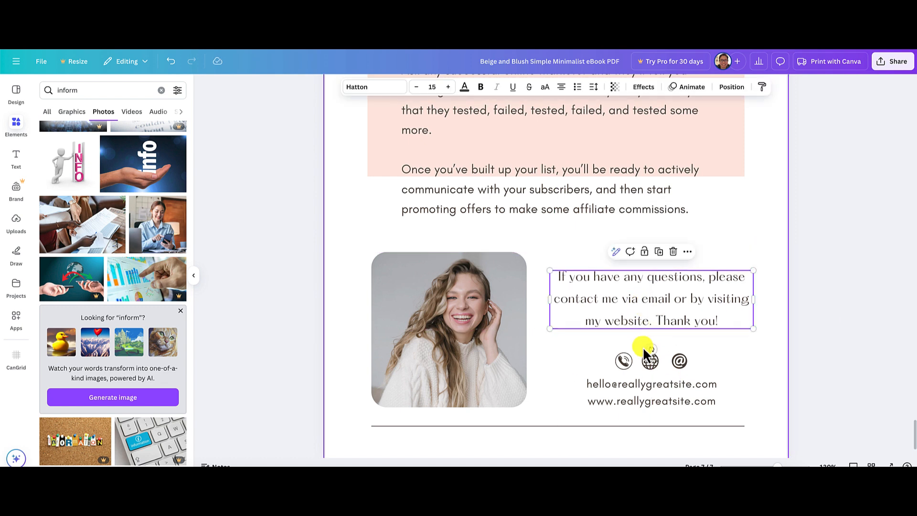
pyautogui.click(626, 359)
pyautogui.press('Delete')
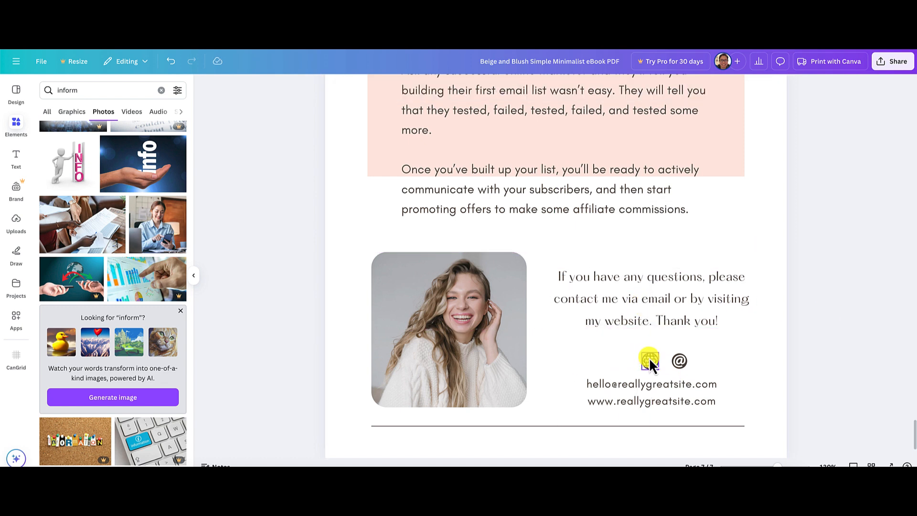
pyautogui.moveTo(623, 346); pyautogui.dragTo(641, 356)
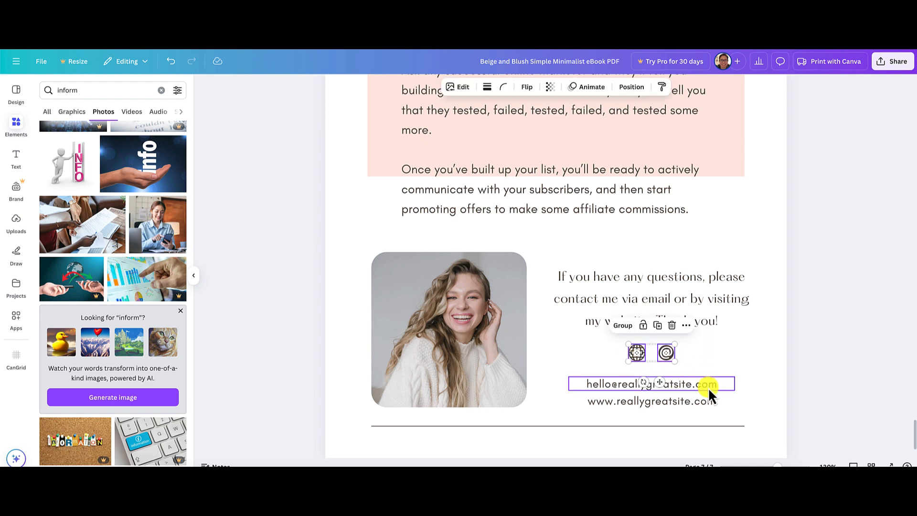
pyautogui.click(797, 389)
pyautogui.moveTo(681, 387); pyautogui.dragTo(684, 402)
pyautogui.click(643, 404)
pyautogui.click(637, 403)
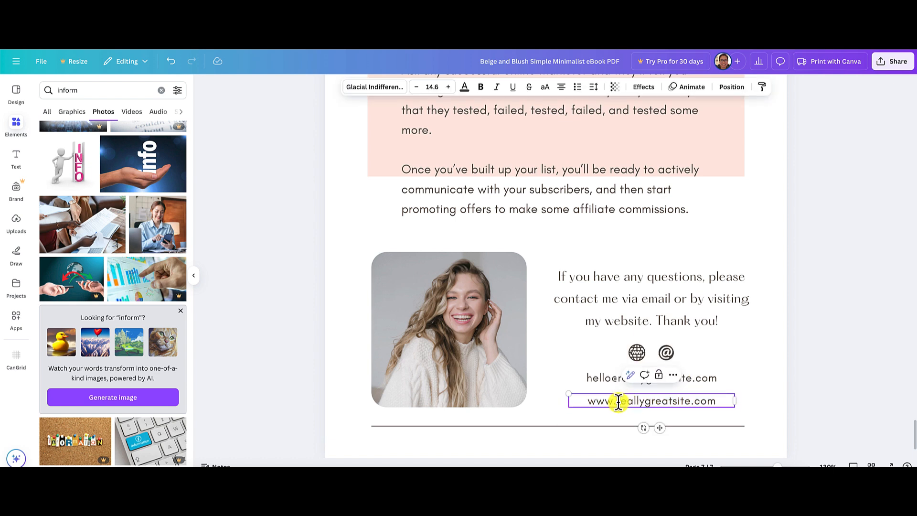
pyautogui.moveTo(619, 402); pyautogui.dragTo(685, 400)
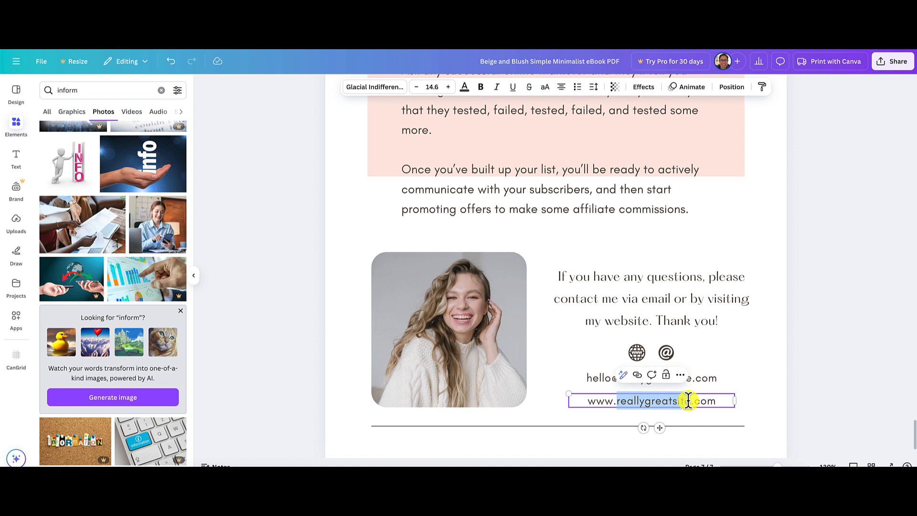
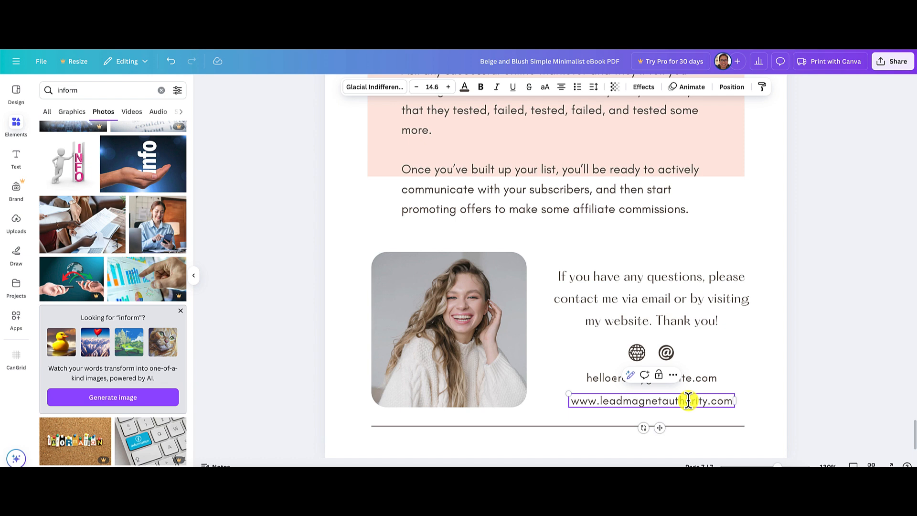
pyautogui.click(810, 394)
# Replace the placeholder email line under the contact icons with the contact's own e-mail address.
pyautogui.click(600, 378)
pyautogui.click(600, 378)
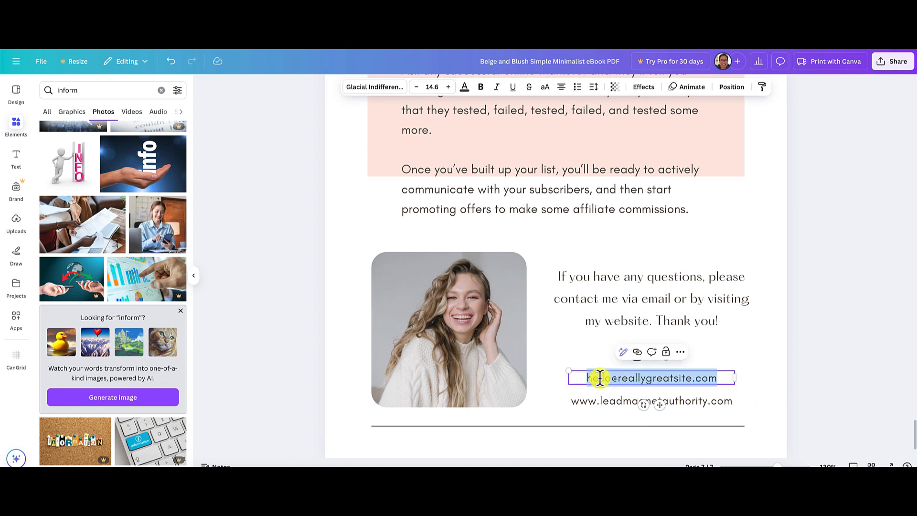
pyautogui.click(609, 378)
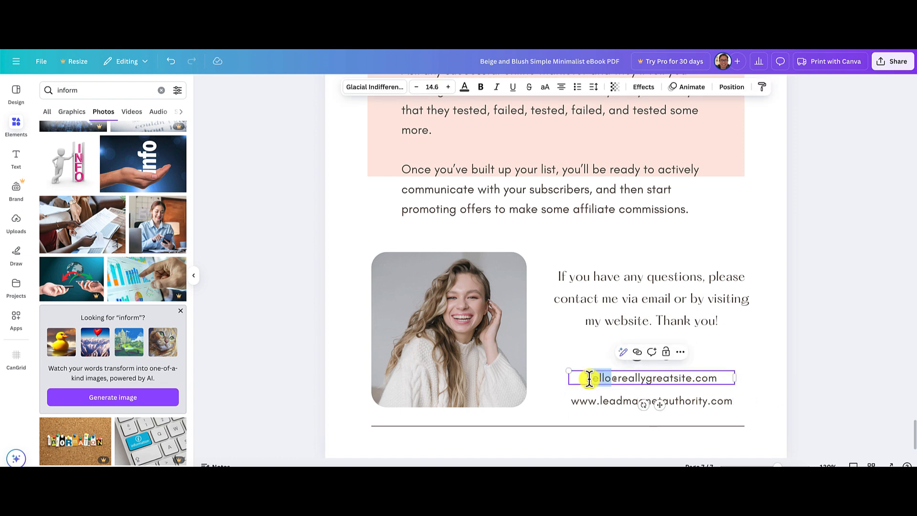
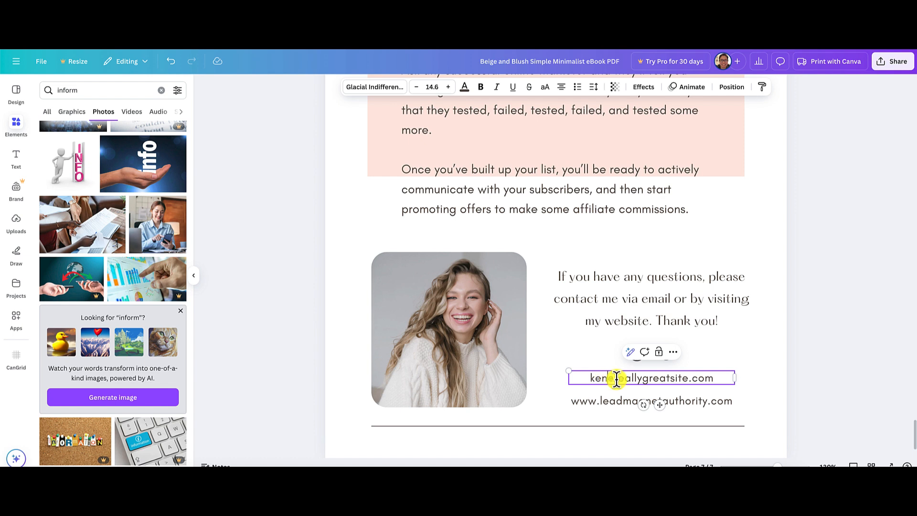
pyautogui.moveTo(617, 379); pyautogui.dragTo(686, 378)
pyautogui.press('BackSpace')
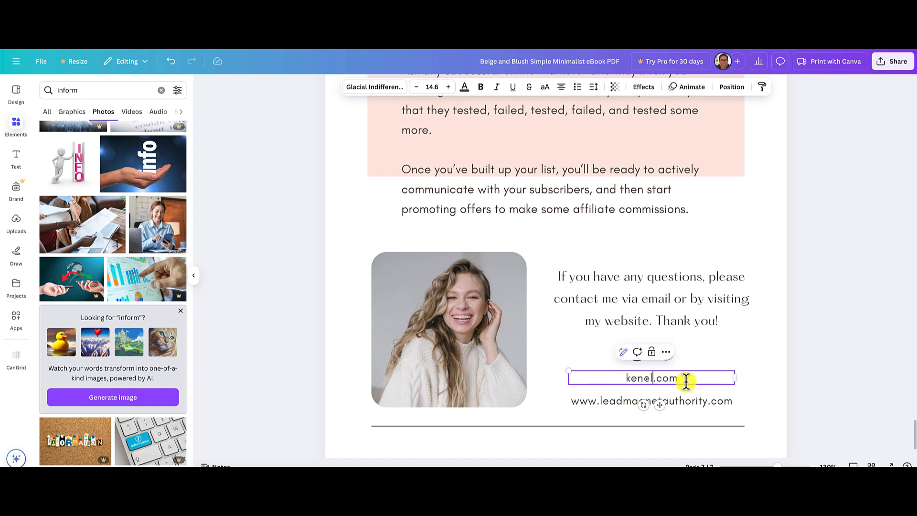
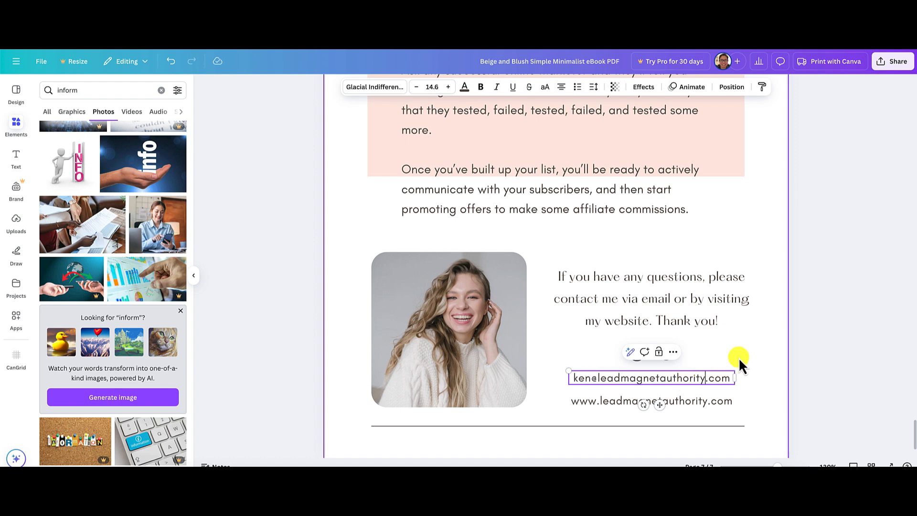
pyautogui.click(836, 352)
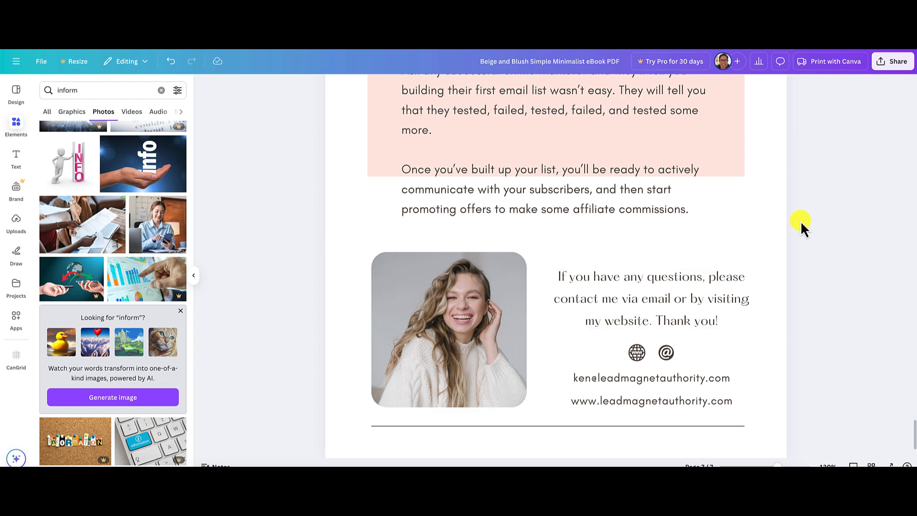
# Extend the pink box's lower edge down past "affiliate commissions." to just above the woman's photo.
pyautogui.scroll(2, 889, 184)
pyautogui.click(733, 217)
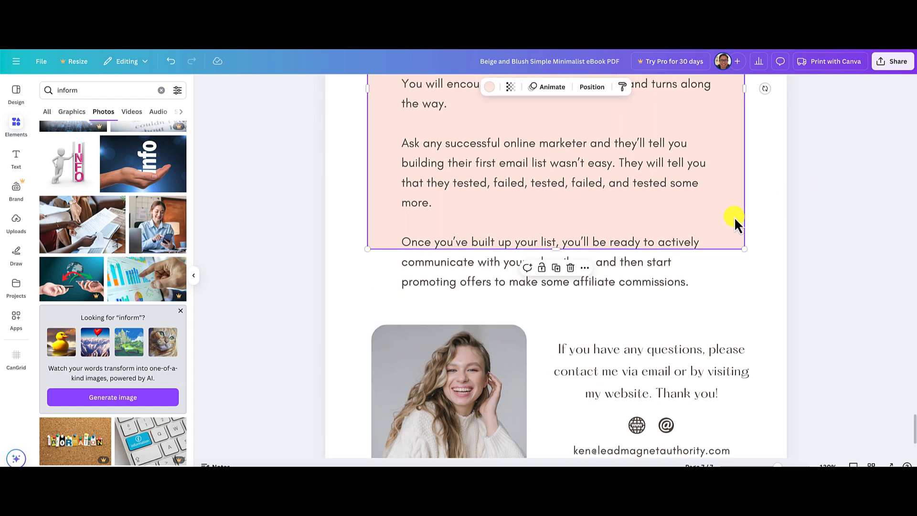
pyautogui.moveTo(556, 249); pyautogui.dragTo(556, 309)
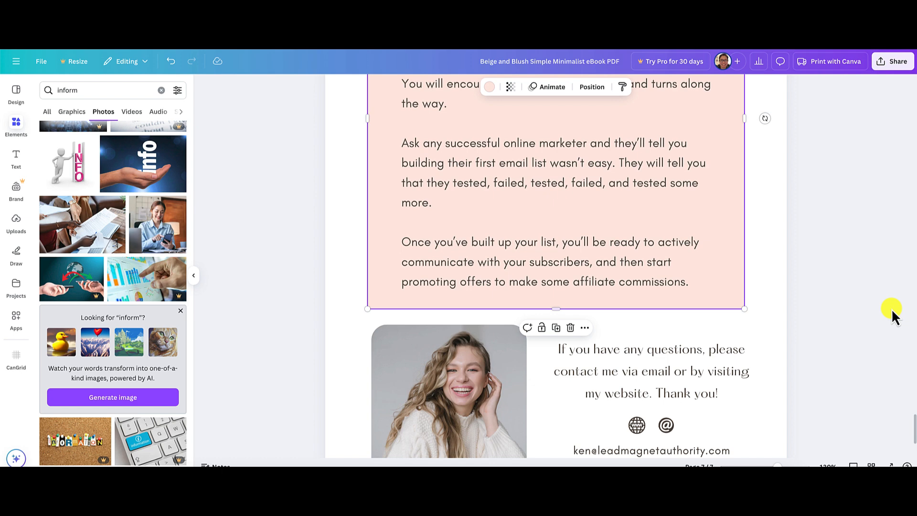
pyautogui.click(860, 304)
pyautogui.scroll(5, 860, 304)
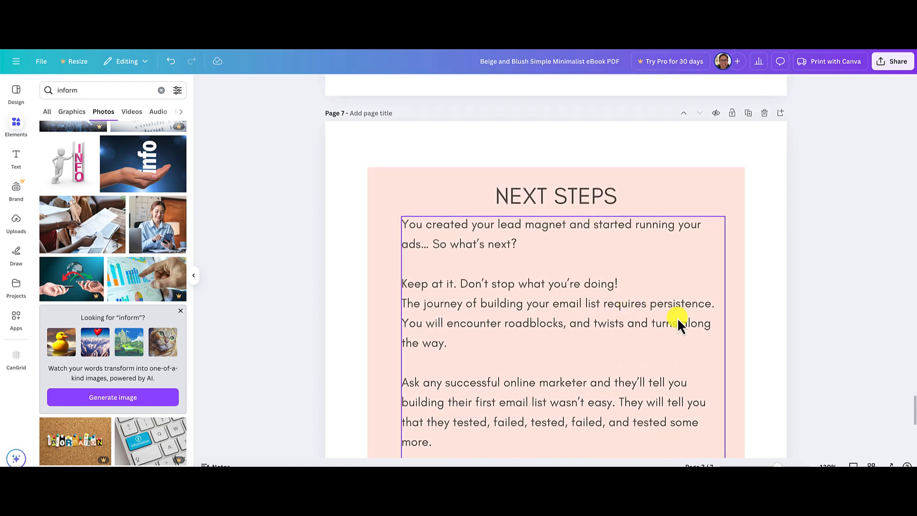
pyautogui.moveTo(777, 465); pyautogui.dragTo(770, 466)
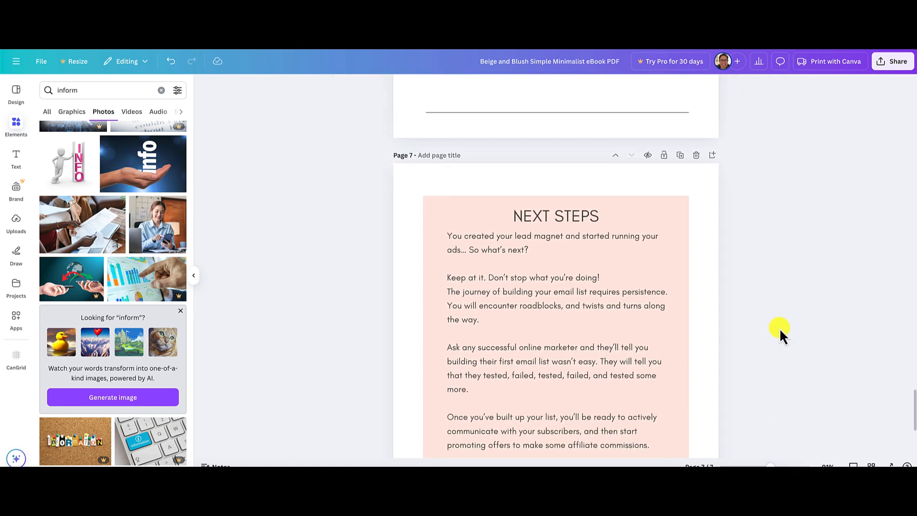
# Recolor the pink Next Steps box on page 7 with the light blue from the document colors.
pyautogui.scroll(8, 780, 328)
pyautogui.scroll(-12, 780, 327)
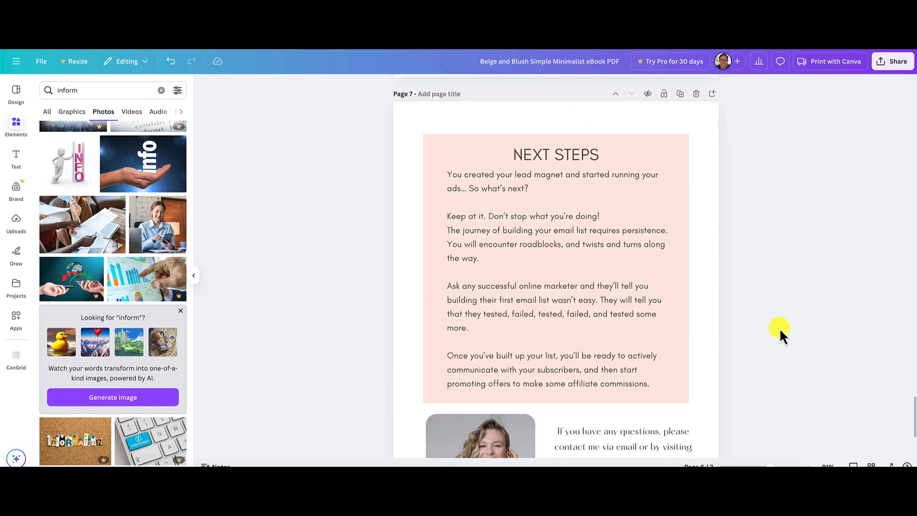
pyautogui.scroll(-1, 780, 328)
pyautogui.click(429, 110)
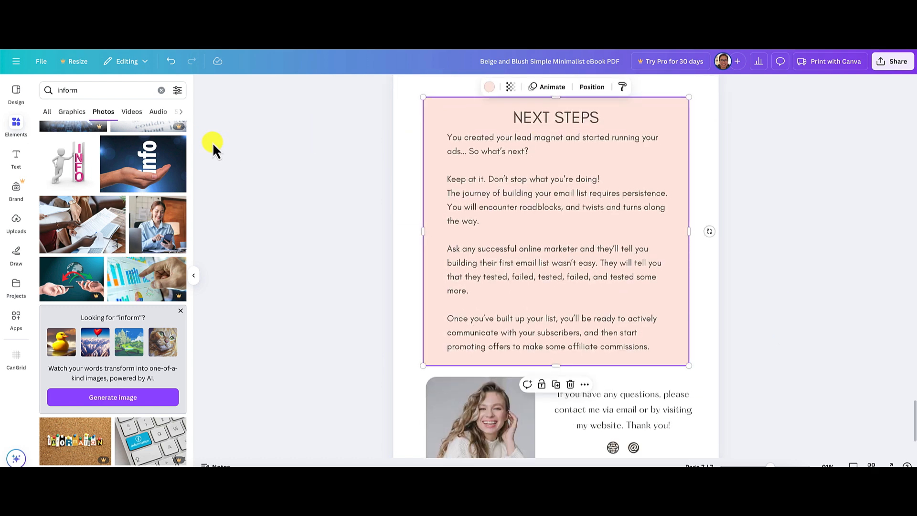
pyautogui.click(489, 87)
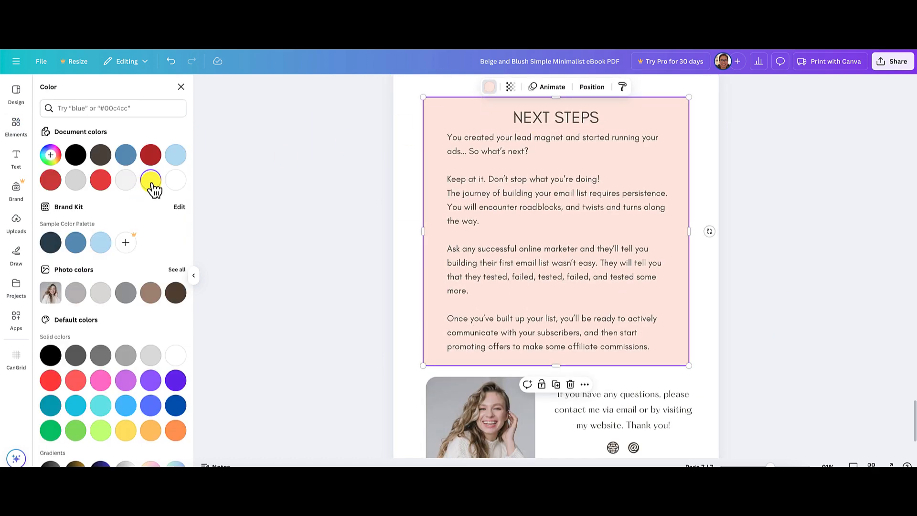
pyautogui.click(176, 155)
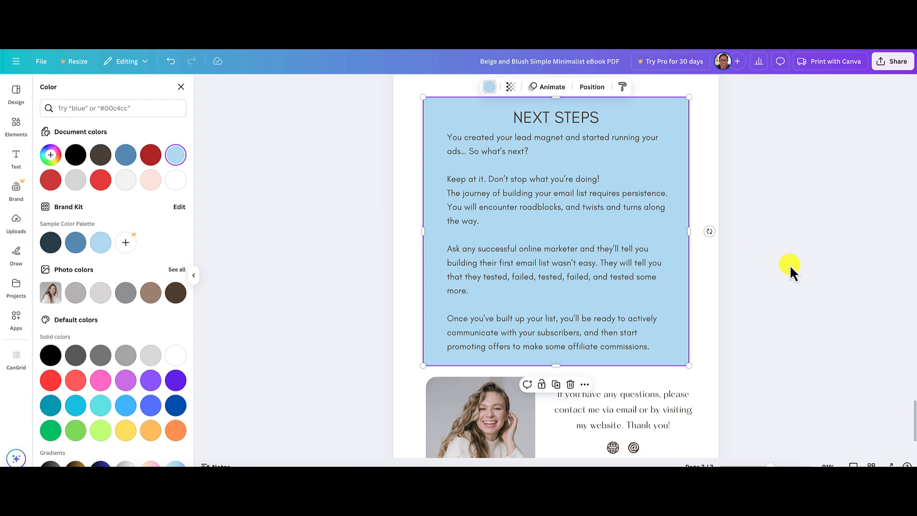
pyautogui.press('Escape')
# Change the contact paragraph beside the woman's photo to the Glacial Indifference font used in the Next Steps text.
pyautogui.scroll(-3, 807, 267)
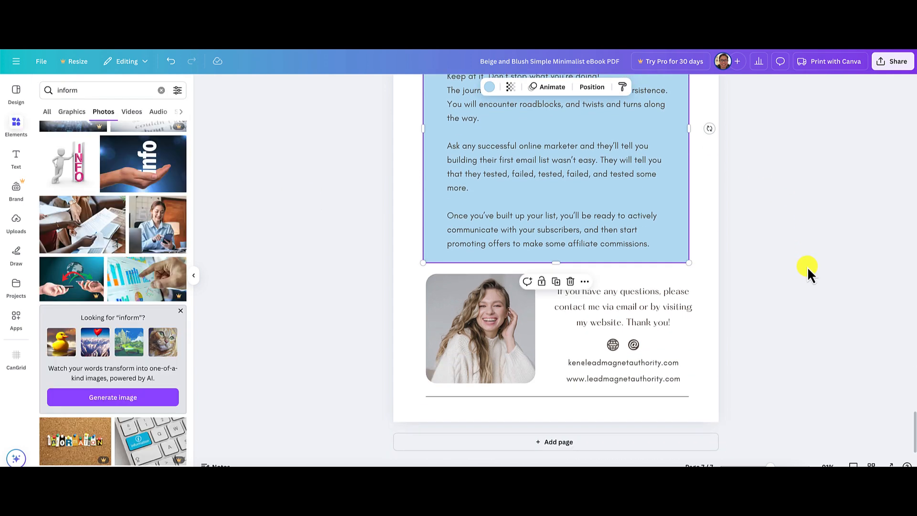
pyautogui.click(587, 307)
pyautogui.click(586, 307)
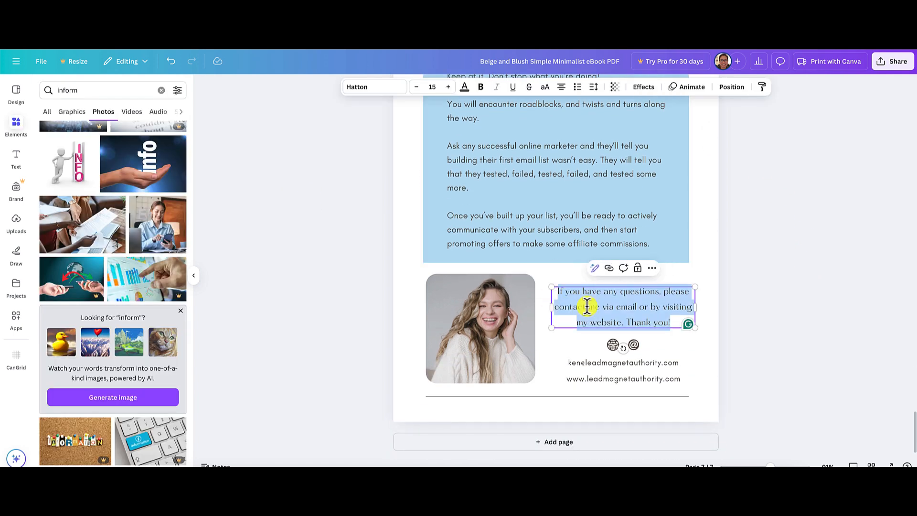
pyautogui.click(574, 232)
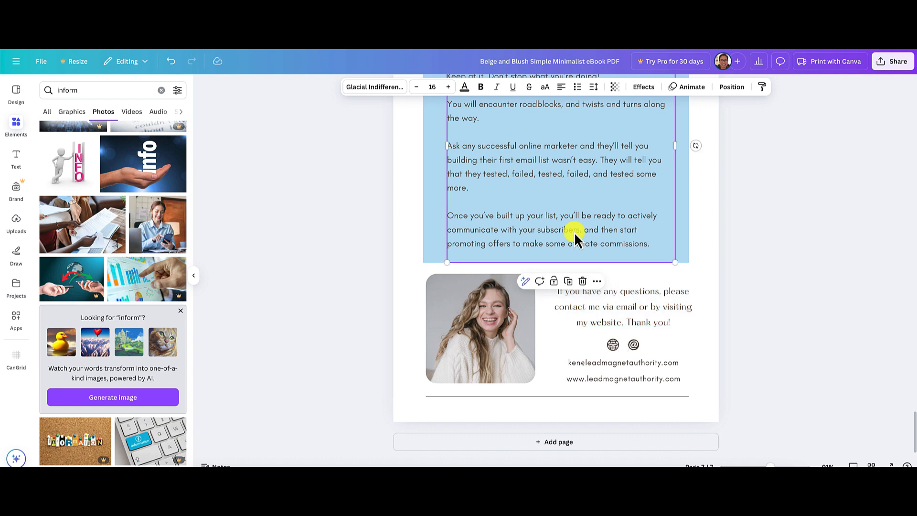
pyautogui.doubleClick(612, 309)
pyautogui.click(370, 91)
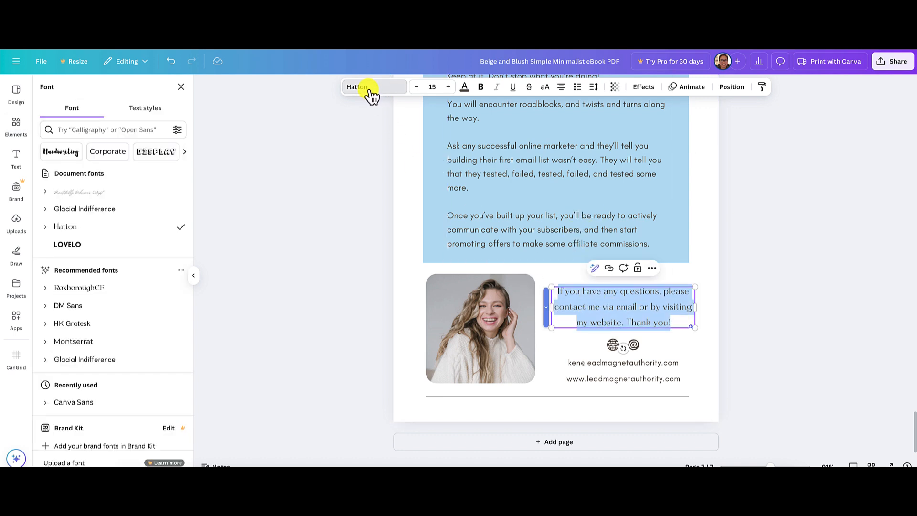
pyautogui.click(113, 215)
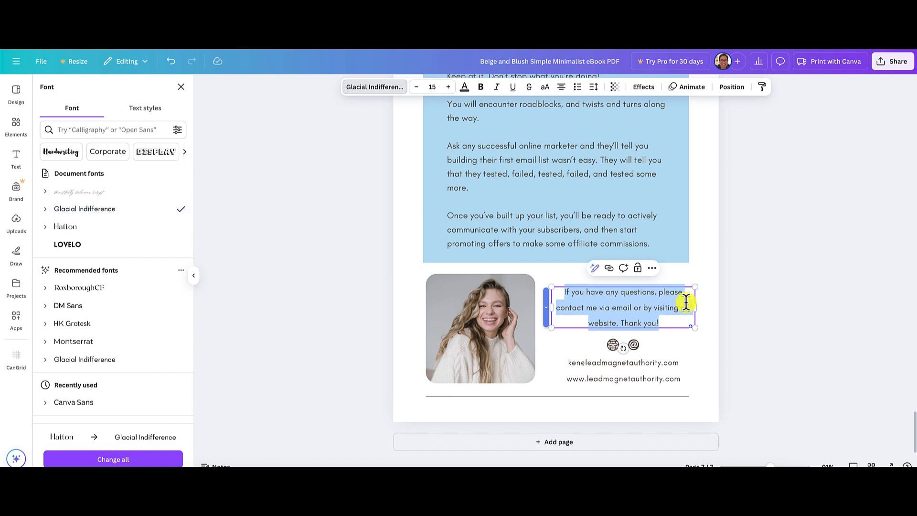
pyautogui.click(841, 326)
pyautogui.click(840, 325)
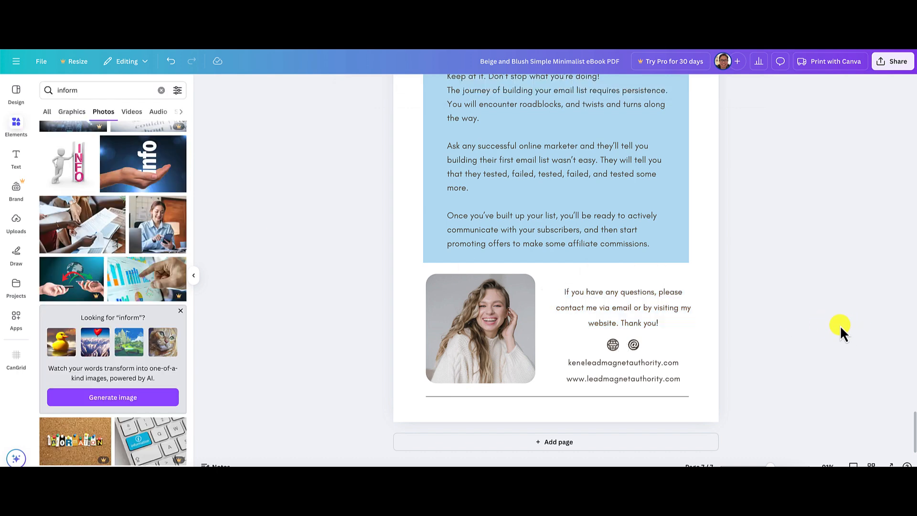
# Review the ebook's pages between the last page and the cover, checking the layout, colors and photos.
pyautogui.scroll(6, 764, 325)
pyautogui.scroll(10, 750, 326)
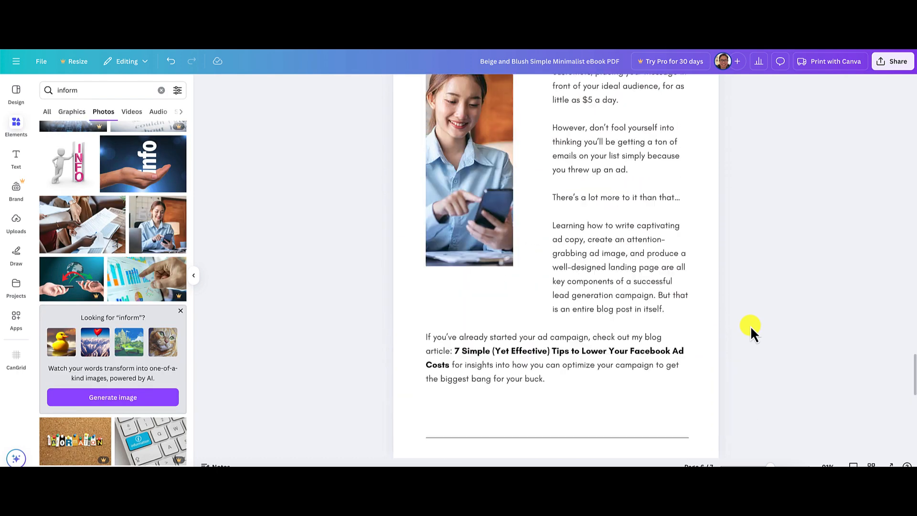
pyautogui.scroll(10, 750, 326)
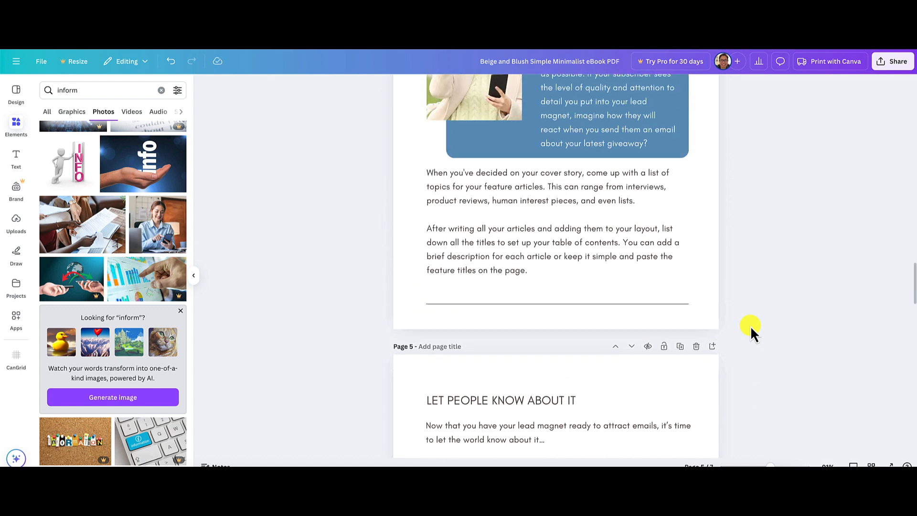
pyautogui.scroll(10, 750, 326)
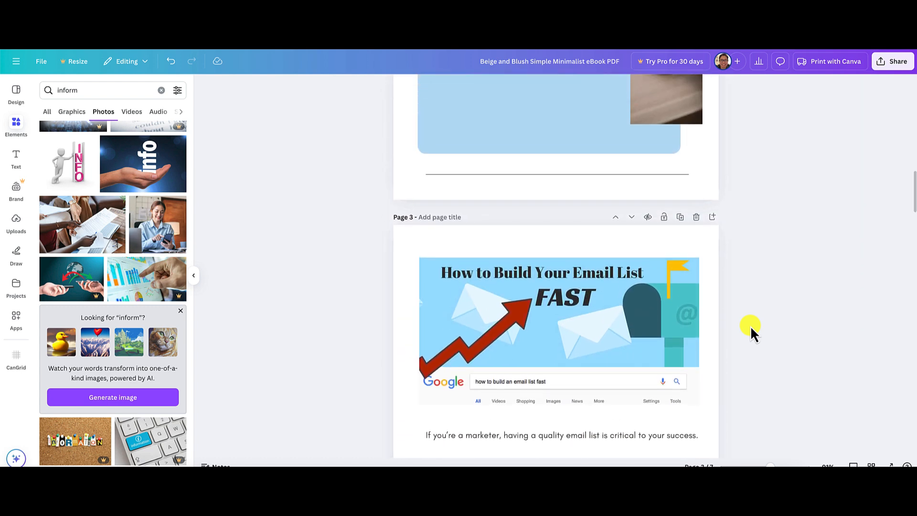
pyautogui.scroll(3, 750, 326)
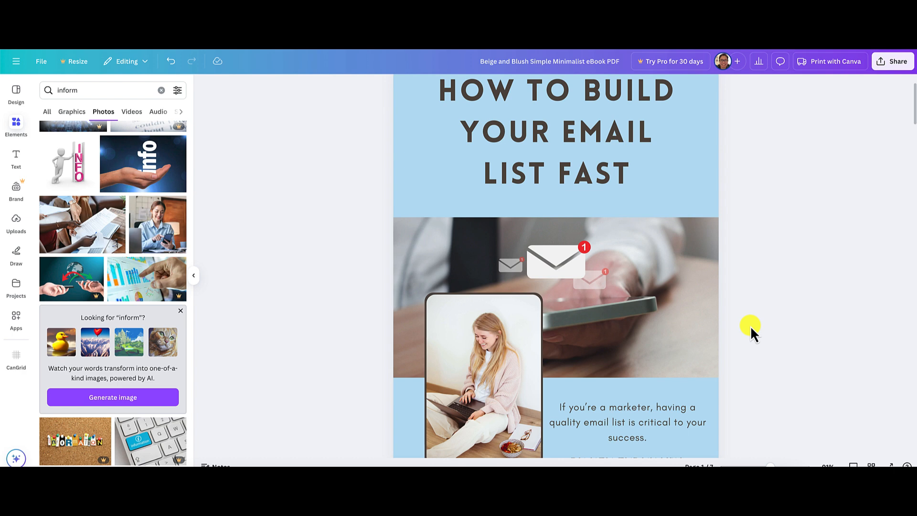
pyautogui.scroll(-4, 750, 326)
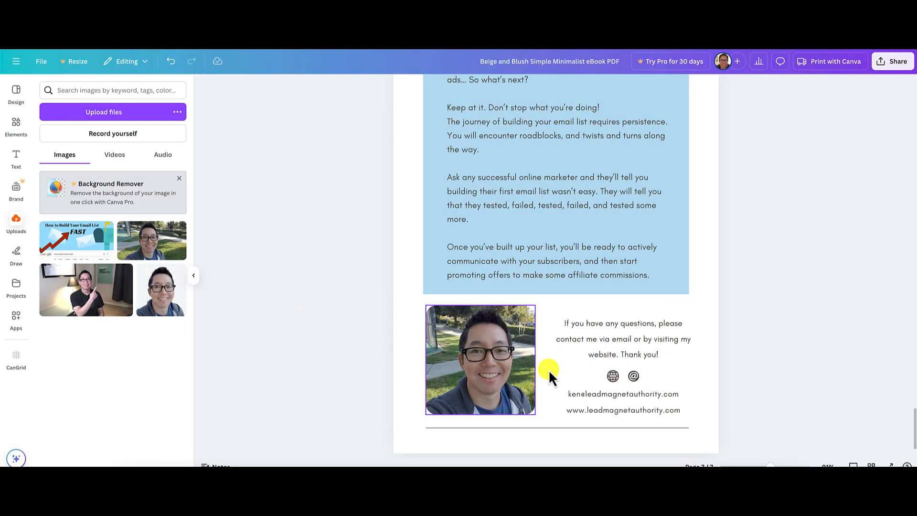
pyautogui.scroll(15, 768, 373)
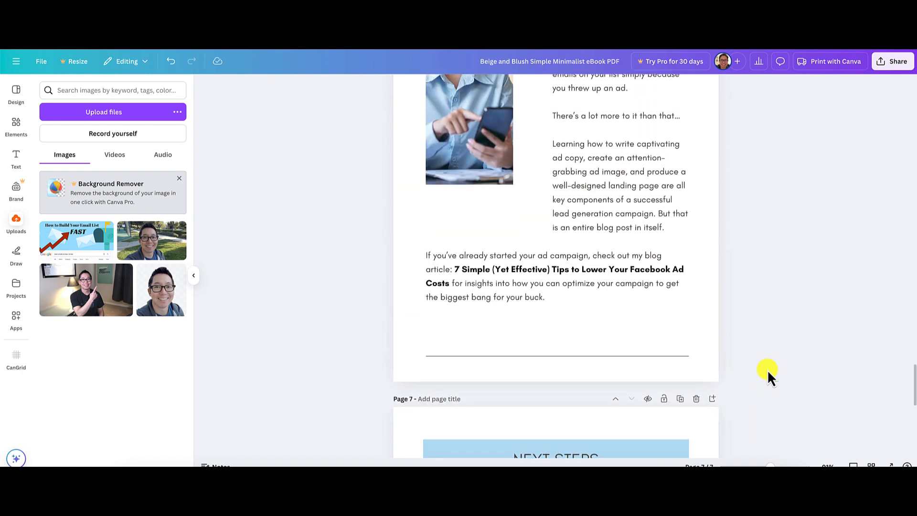
pyautogui.scroll(15, 768, 373)
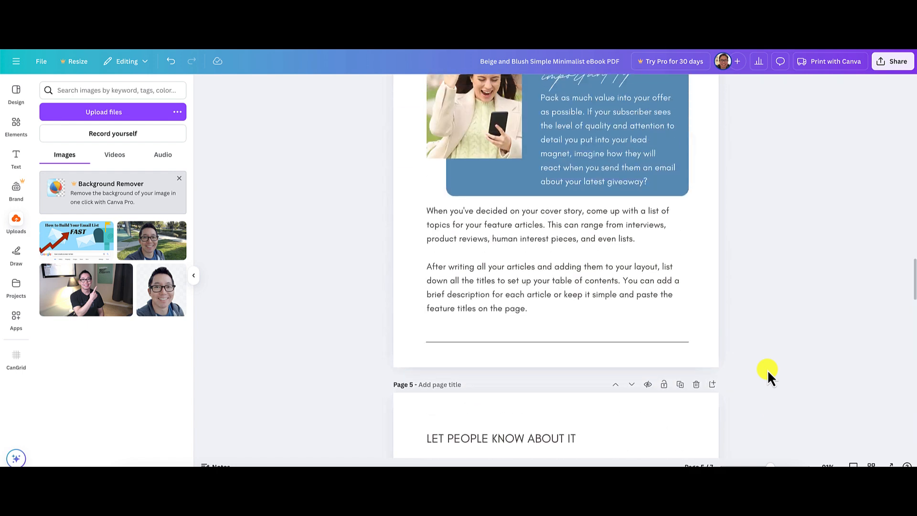
pyautogui.scroll(15, 767, 375)
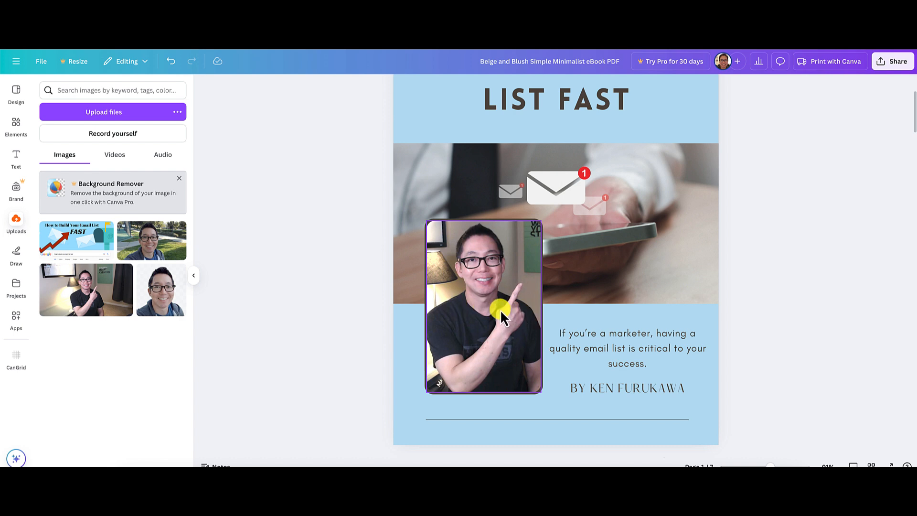
pyautogui.scroll(5, 500, 310)
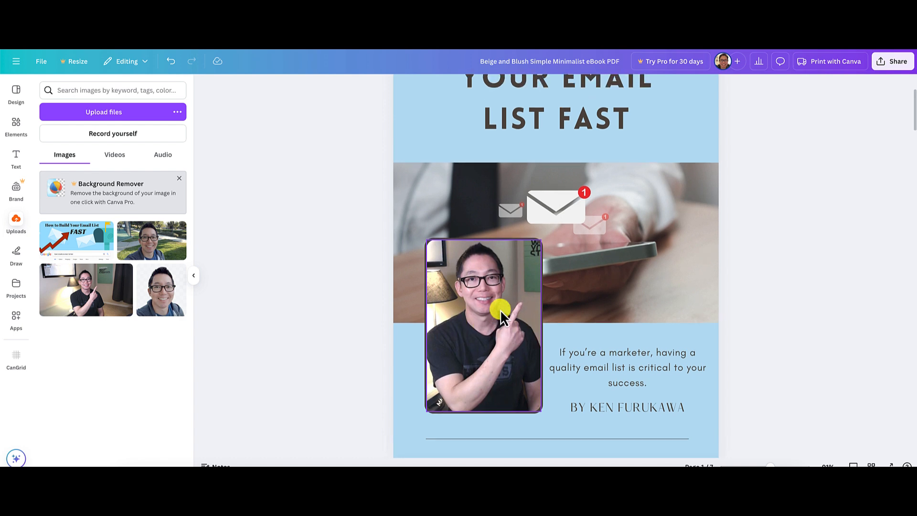